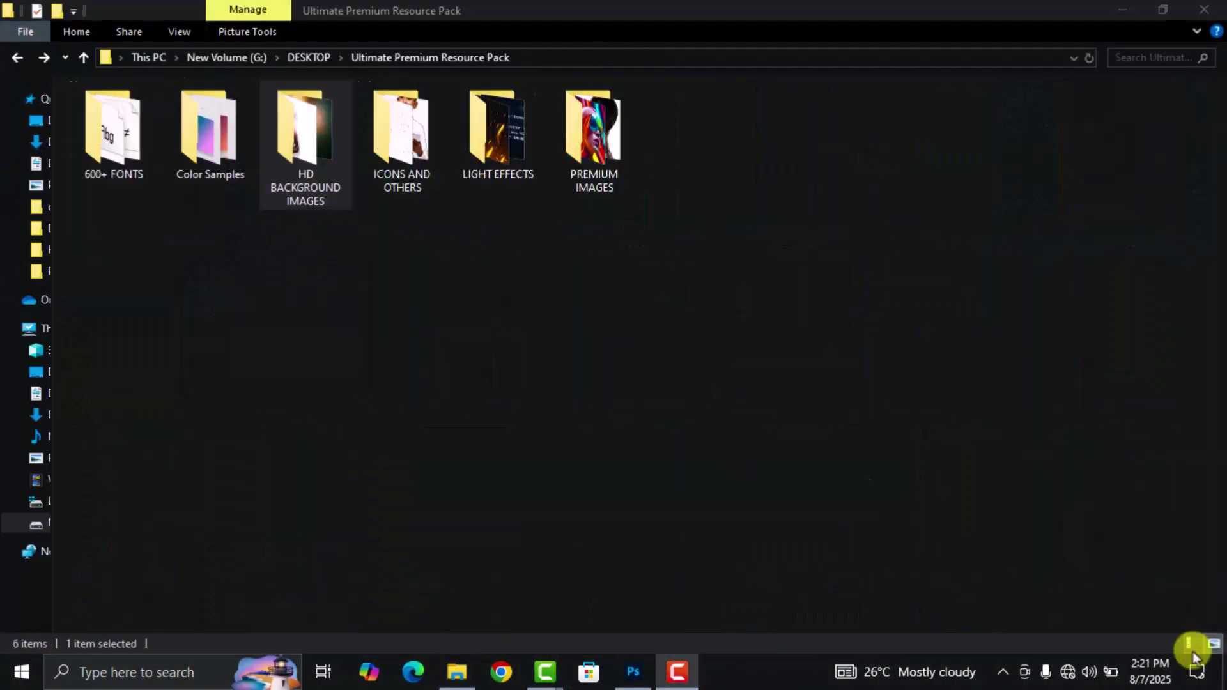
# - Browse the HD BACKGROUND IMAGES and PREMIUM IMAGES folders of the Ultimate Premium Resource Pack
pyautogui.press('Return')
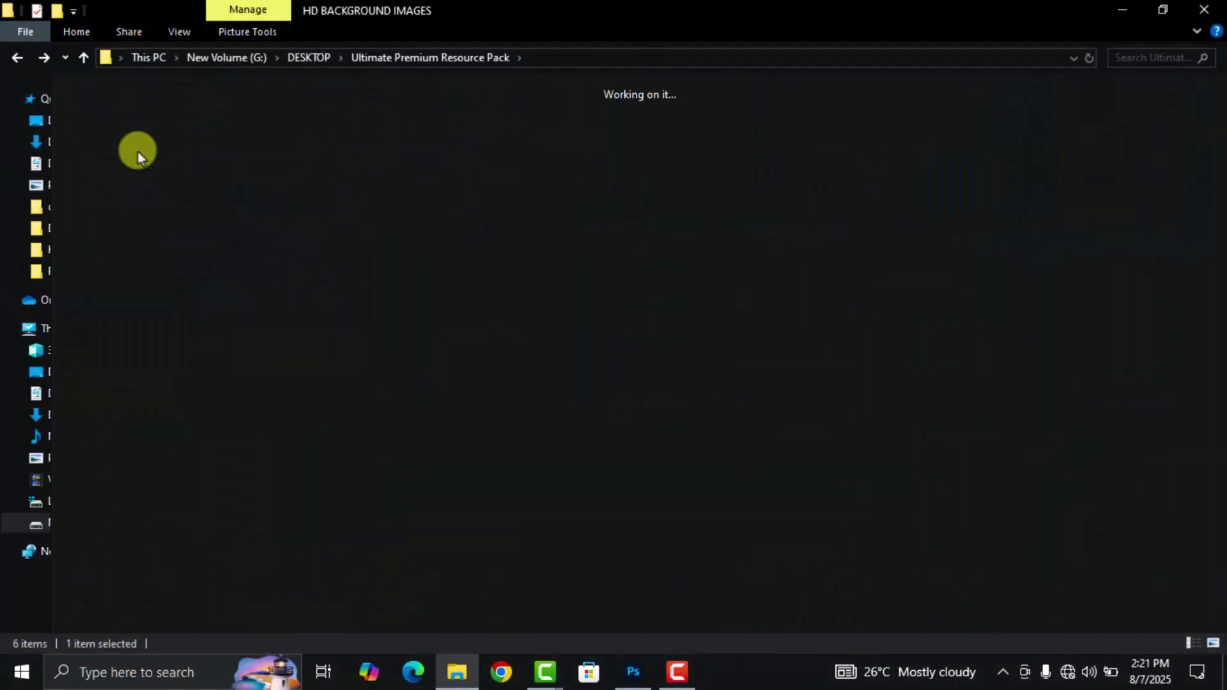
pyautogui.scroll(-15, 1042, 386)
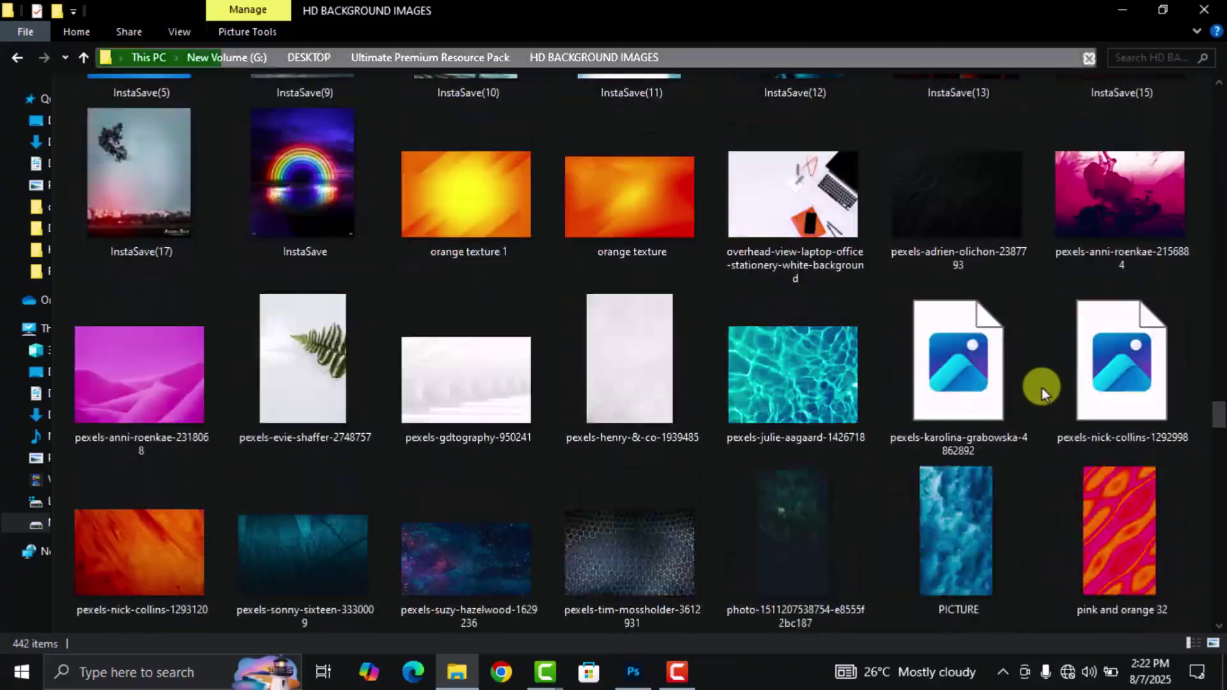
pyautogui.scroll(-10, 1041, 389)
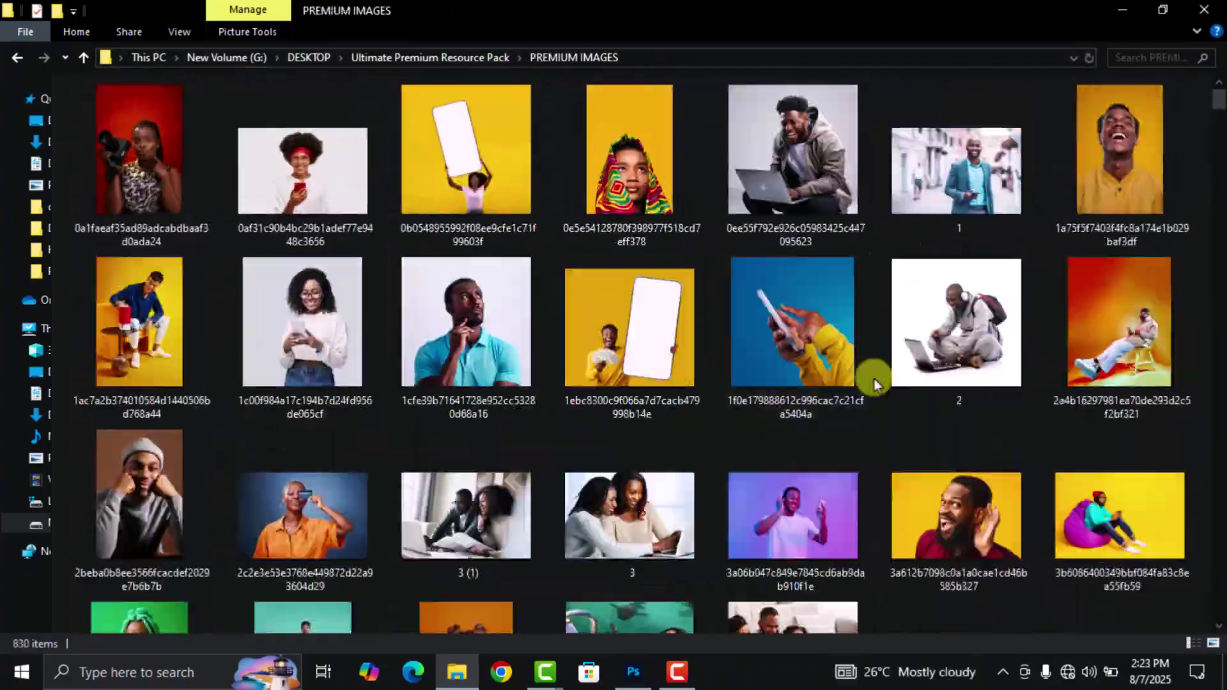
pyautogui.scroll(-5, 880, 406)
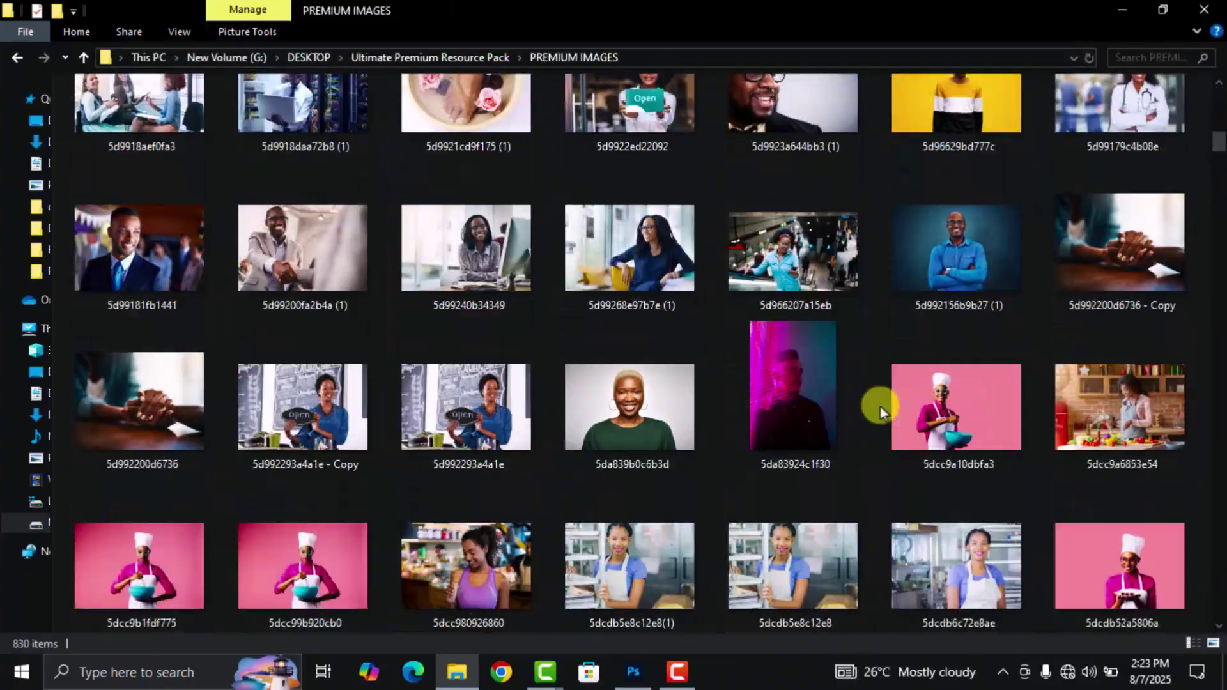
pyautogui.scroll(-20, 880, 406)
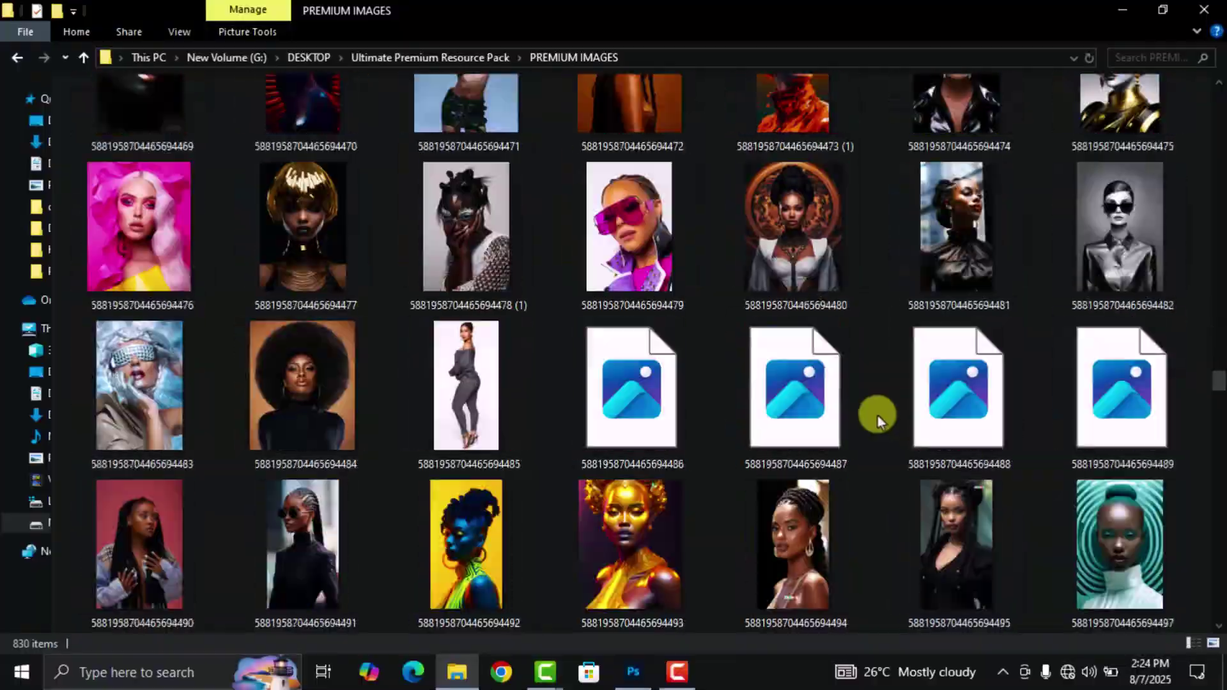
pyautogui.scroll(-20, 877, 416)
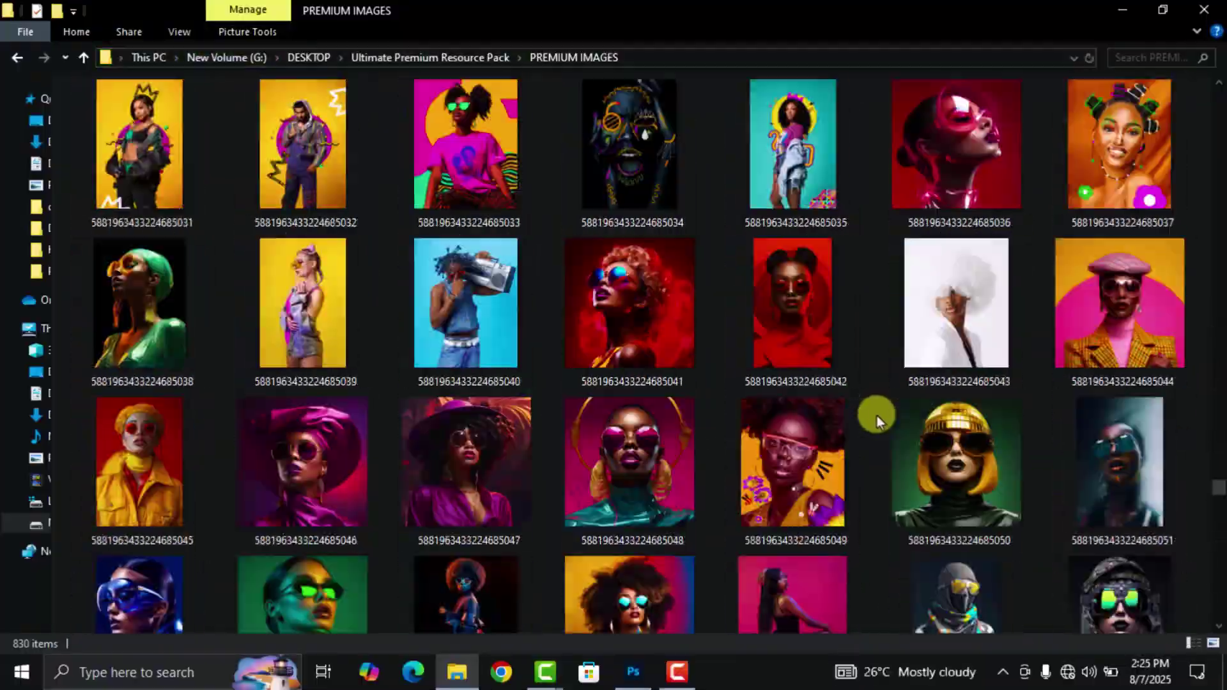
pyautogui.scroll(-10, 877, 416)
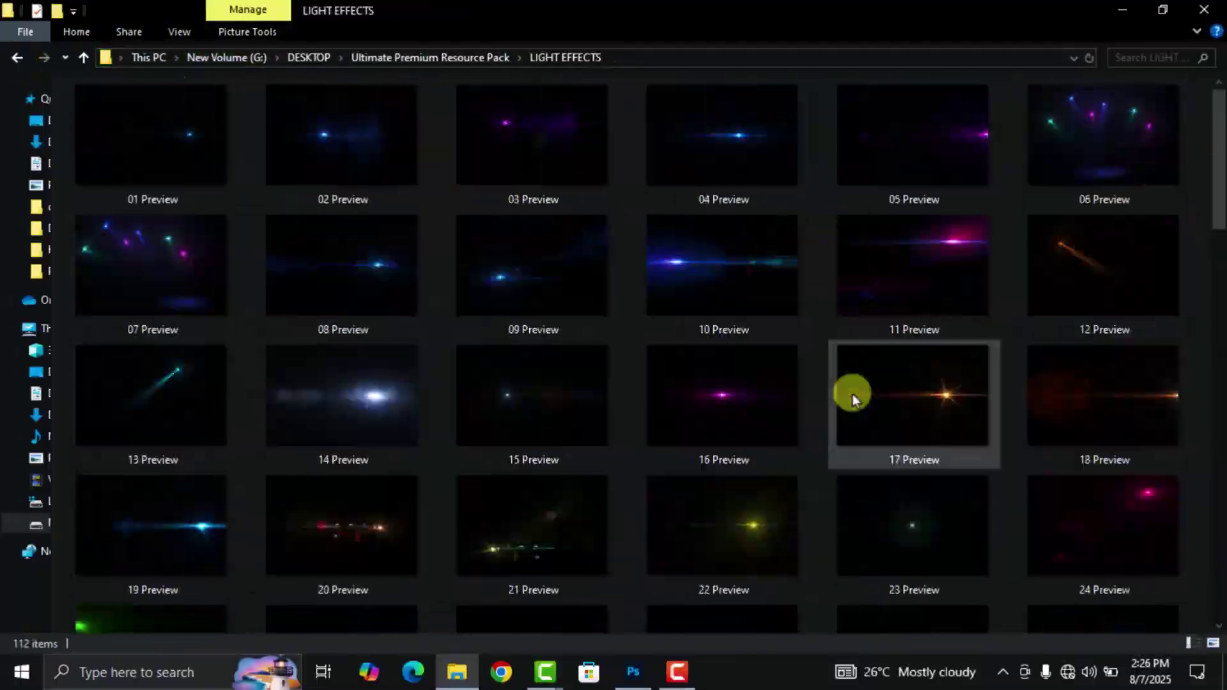
# - Look through the pack's LIGHT EFFECTS and ICONS AND OTHERS folders, and preview the FONTS folder as large thumbnails
pyautogui.scroll(-10, 852, 394)
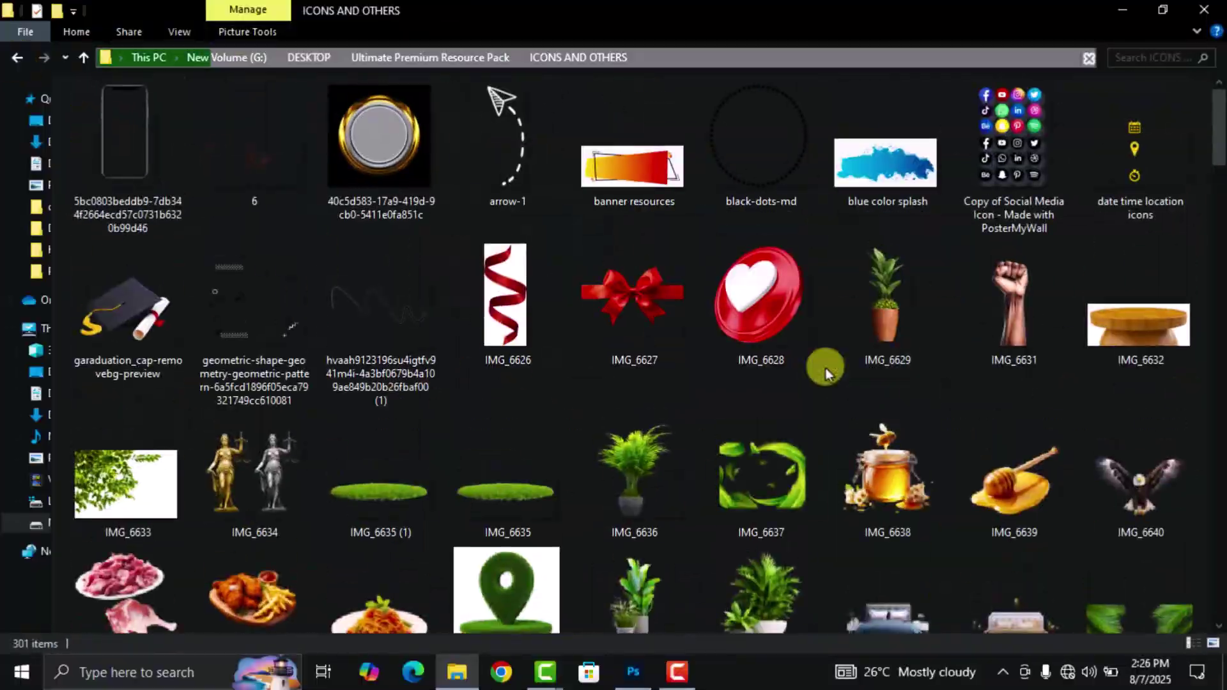
pyautogui.scroll(-12, 824, 371)
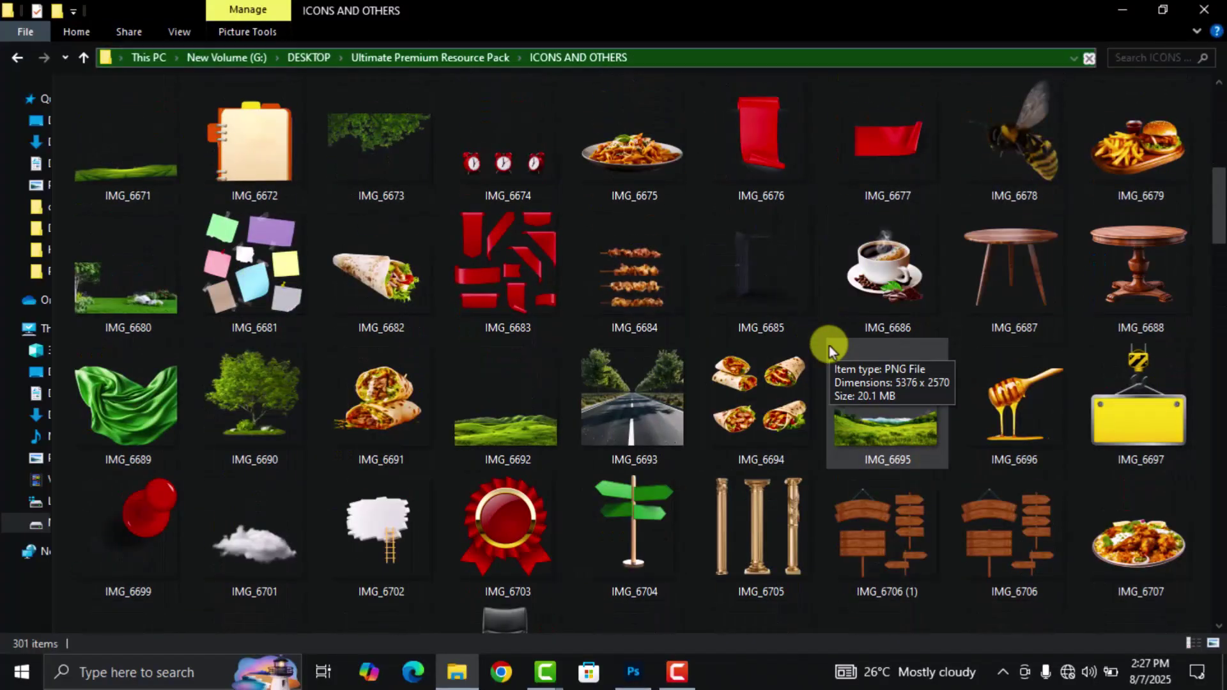
pyautogui.scroll(-15, 826, 342)
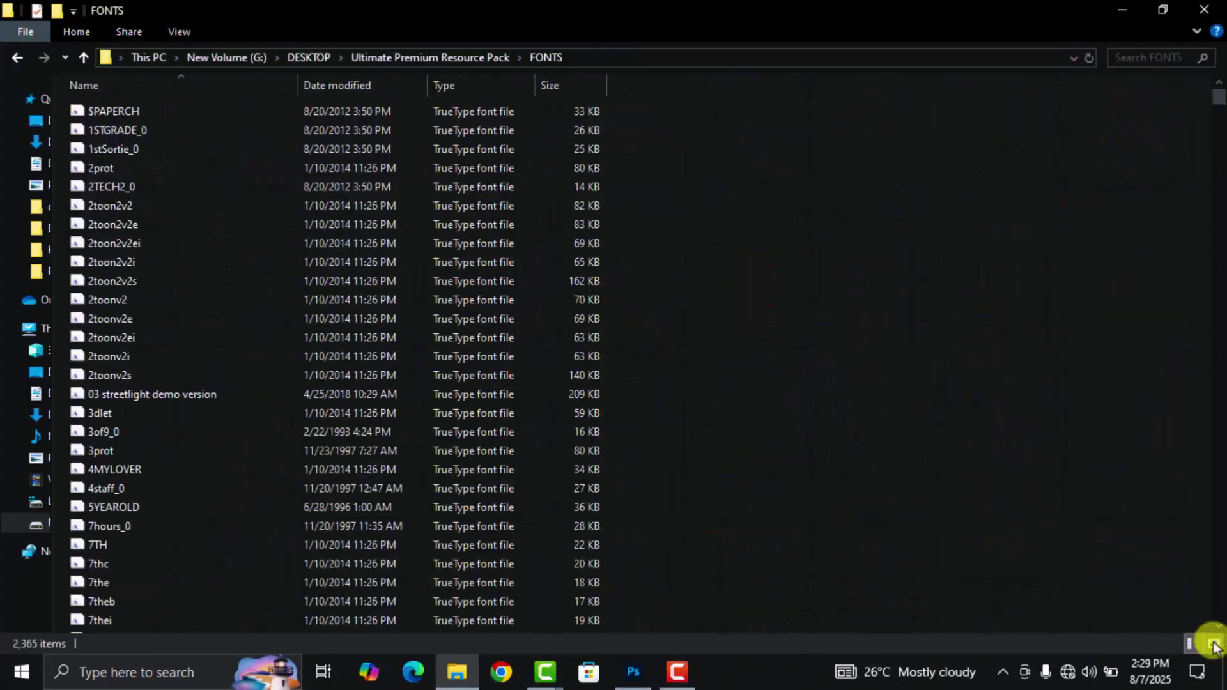
pyautogui.click(1213, 643)
pyautogui.scroll(-20, 754, 322)
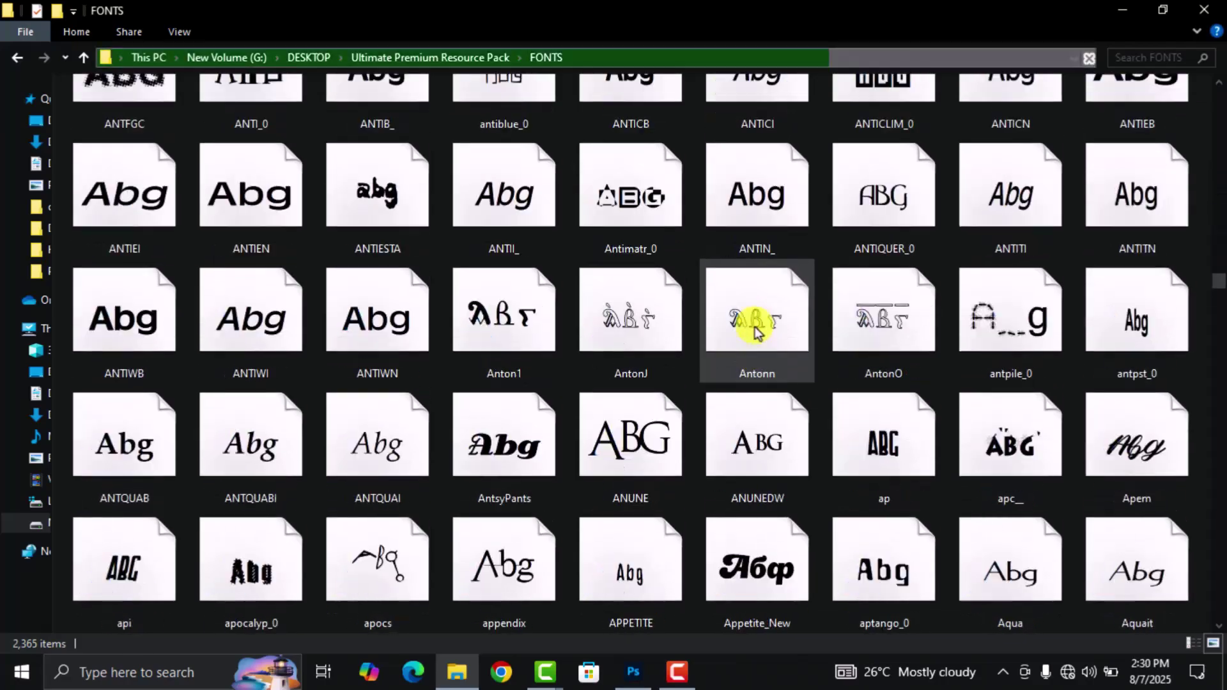
pyautogui.scroll(-20, 822, 355)
pyautogui.hotkey('alt', 'Left')
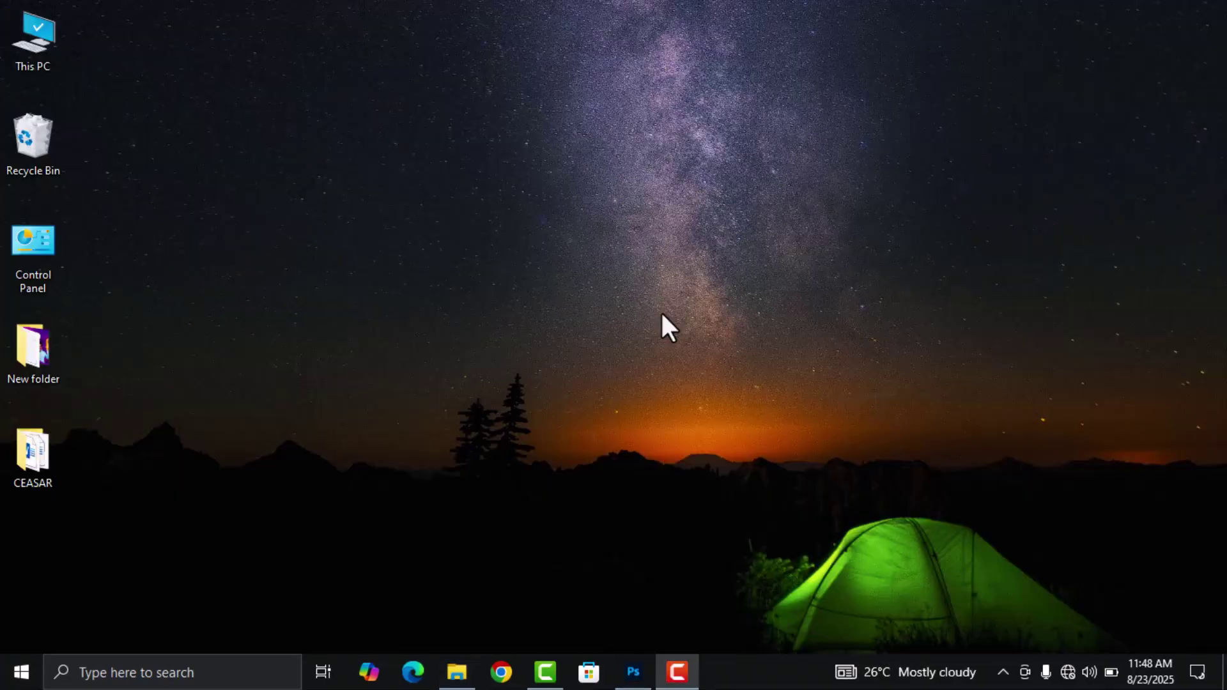
# - Switch to Photoshop and start a new document named "elegant birthday flyer"
pyautogui.click(633, 672)
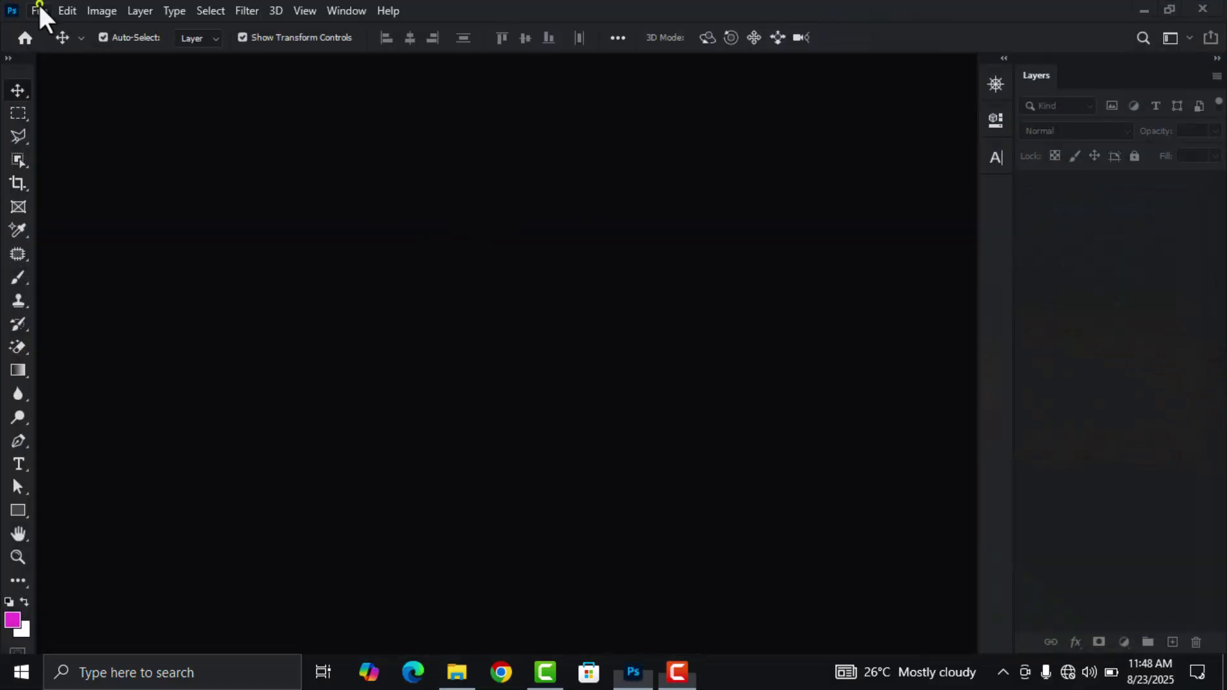
pyautogui.click(37, 2)
pyautogui.click(40, 27)
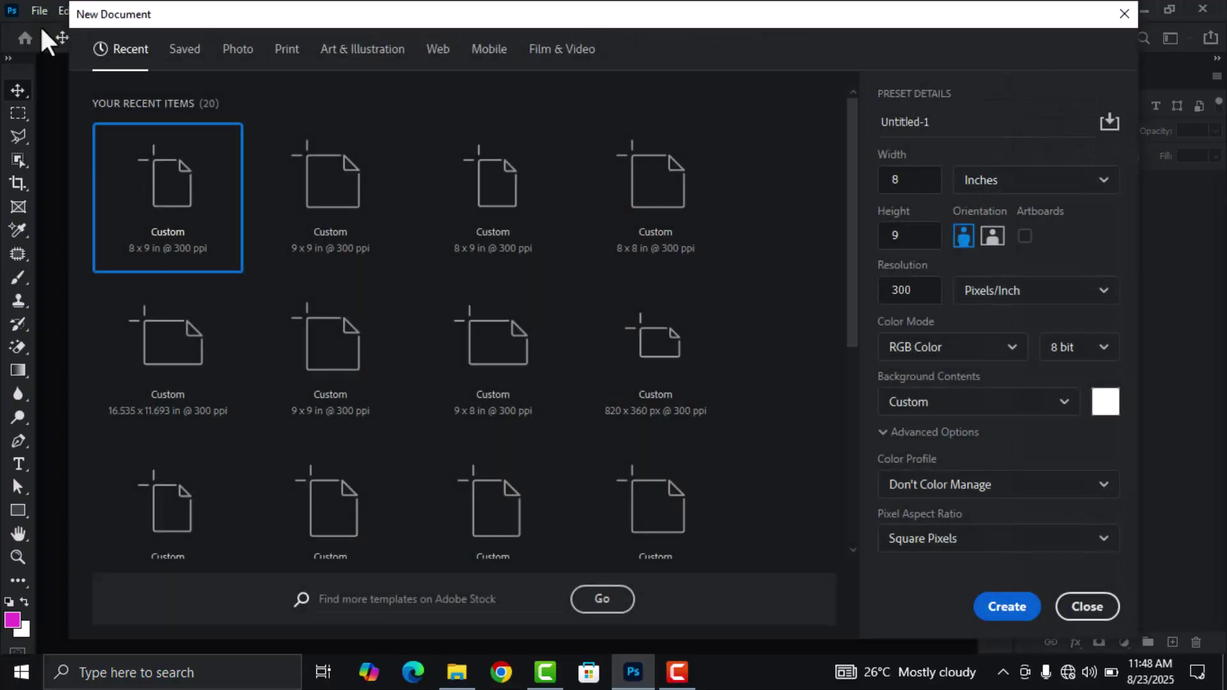
pyautogui.click(936, 123)
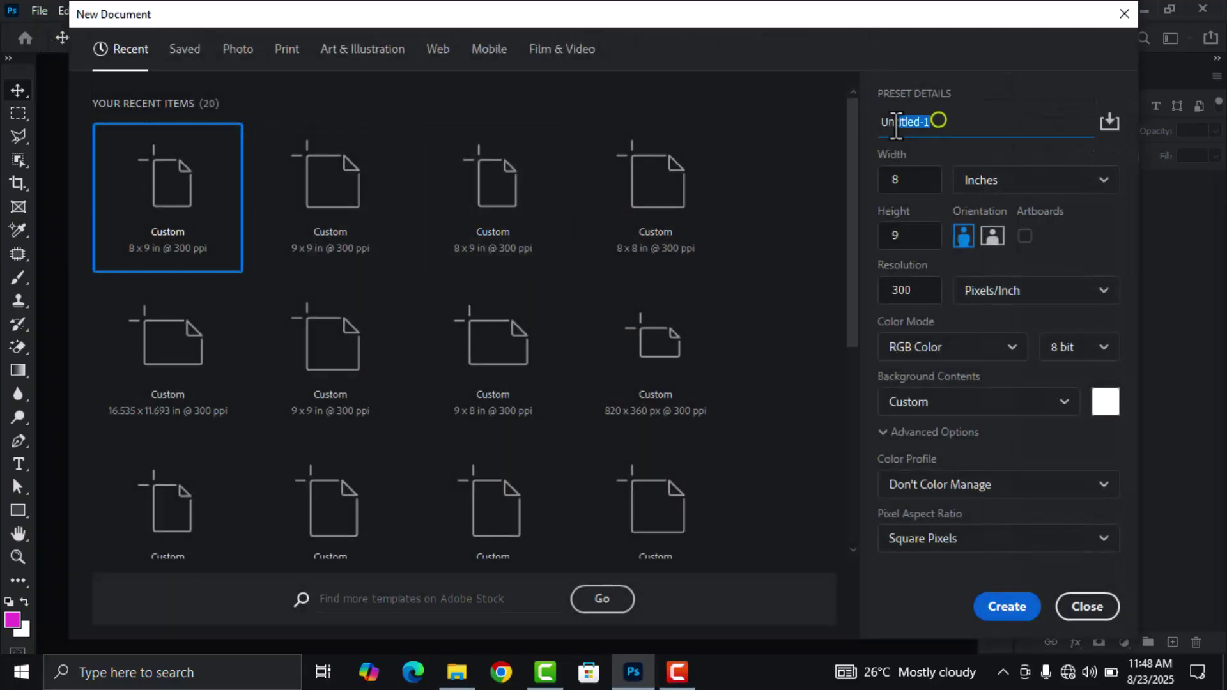
pyautogui.click(936, 122)
pyautogui.doubleClick(936, 121)
pyautogui.write('elegant ')
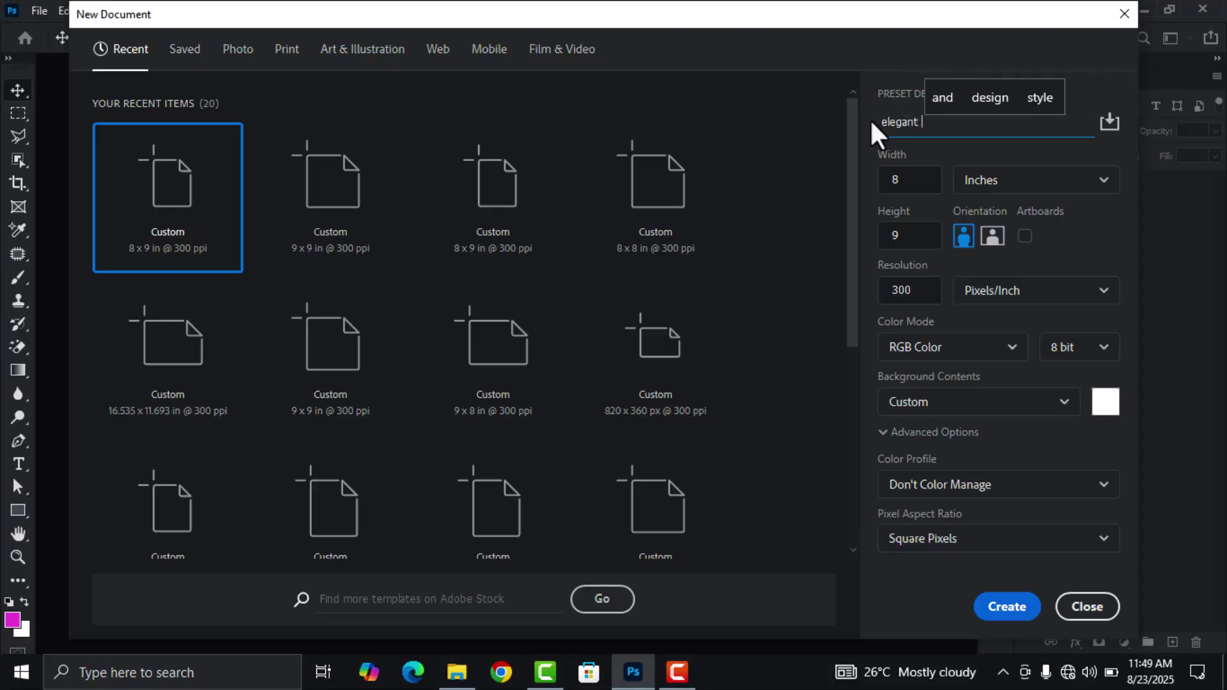
pyautogui.write('birthd')
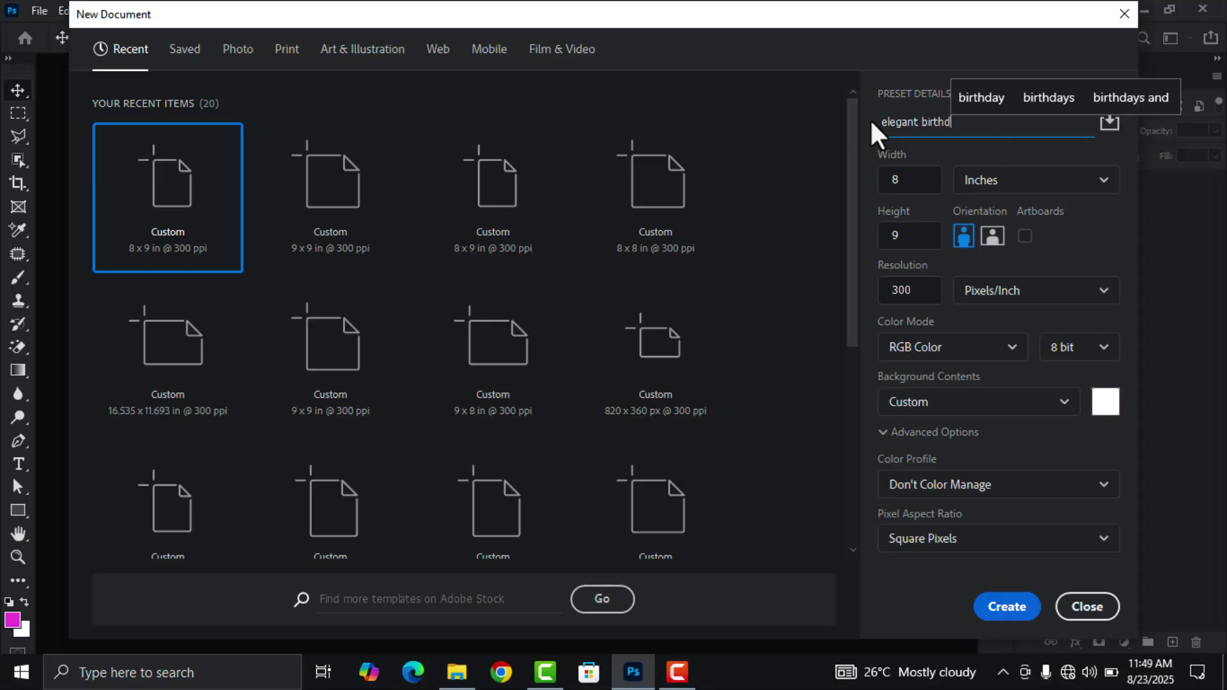
pyautogui.write('ay flyer')
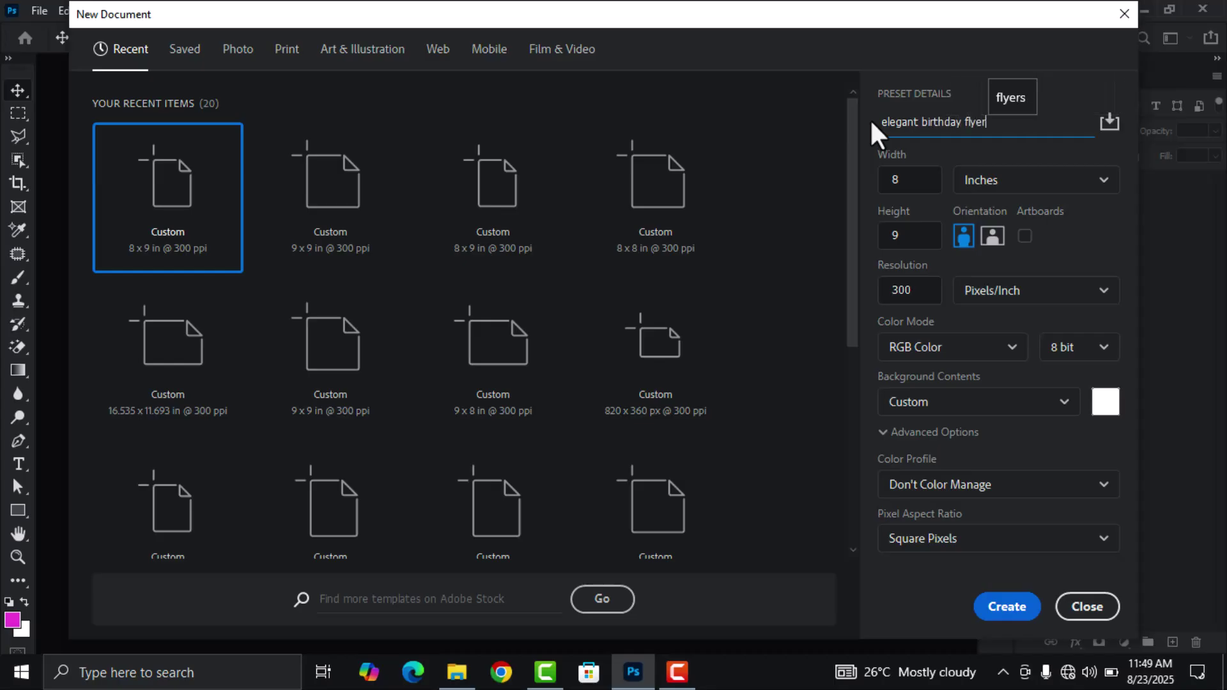
# - Create the document in inches, 8 wide by 9 high, at a resolution of 300 pixels/inch
pyautogui.click(907, 180)
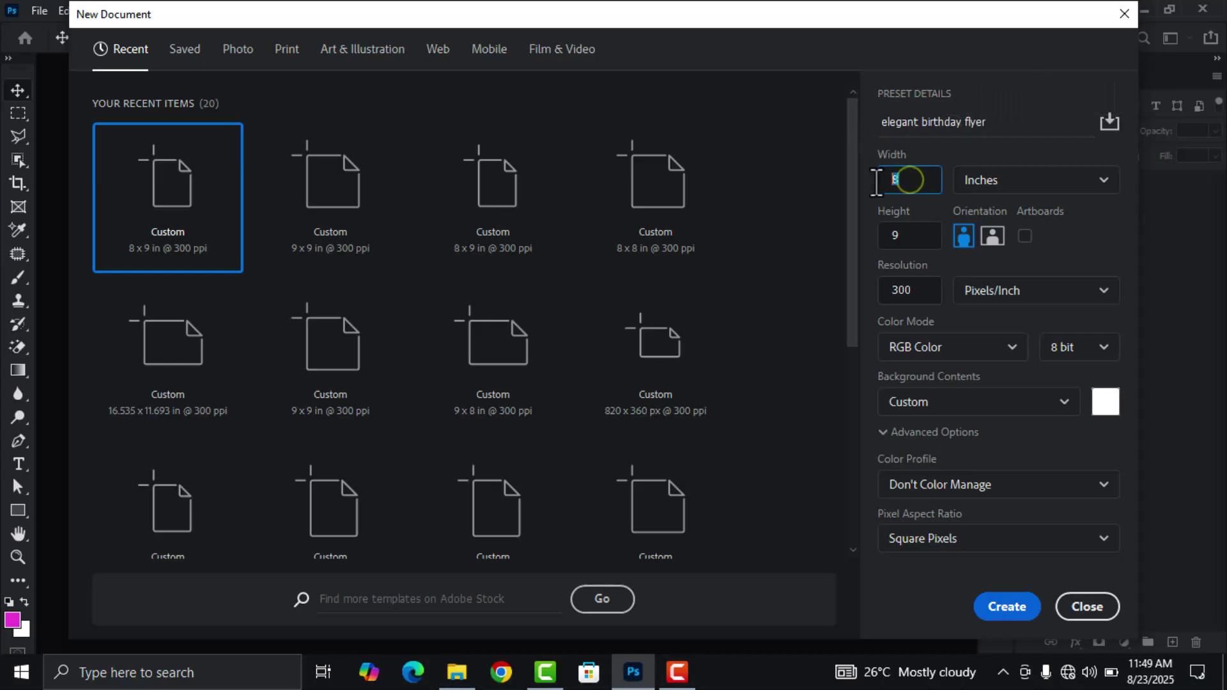
pyautogui.click(1017, 179)
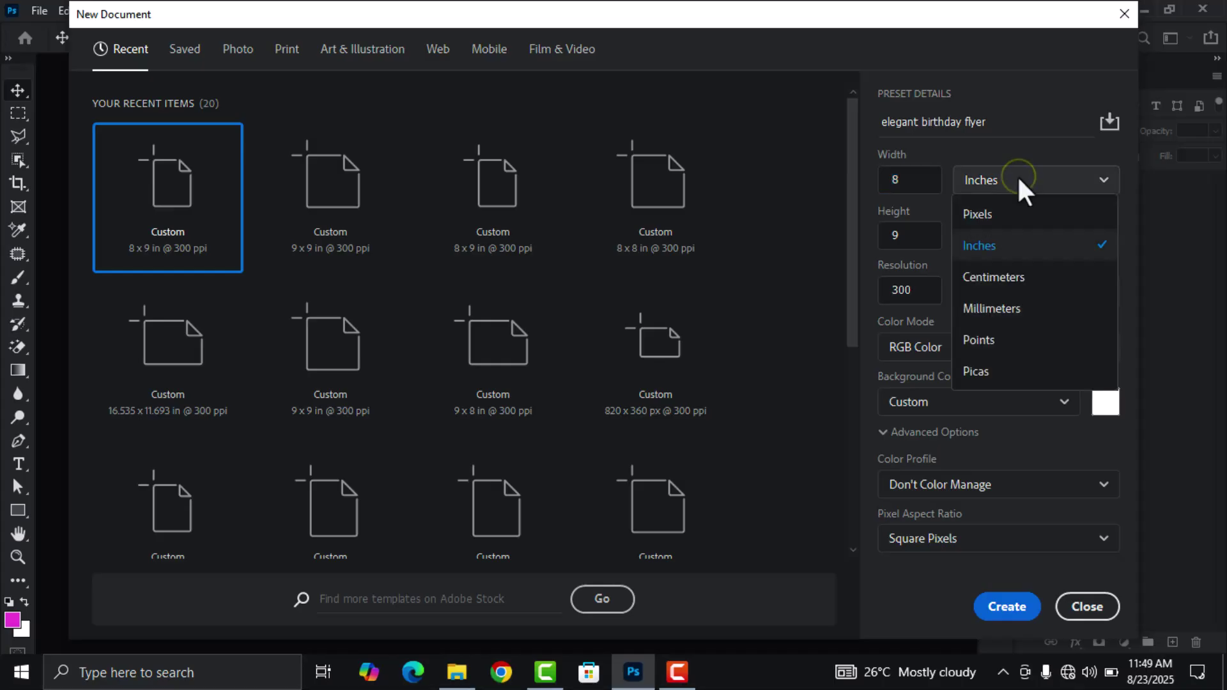
pyautogui.click(1012, 245)
pyautogui.click(906, 237)
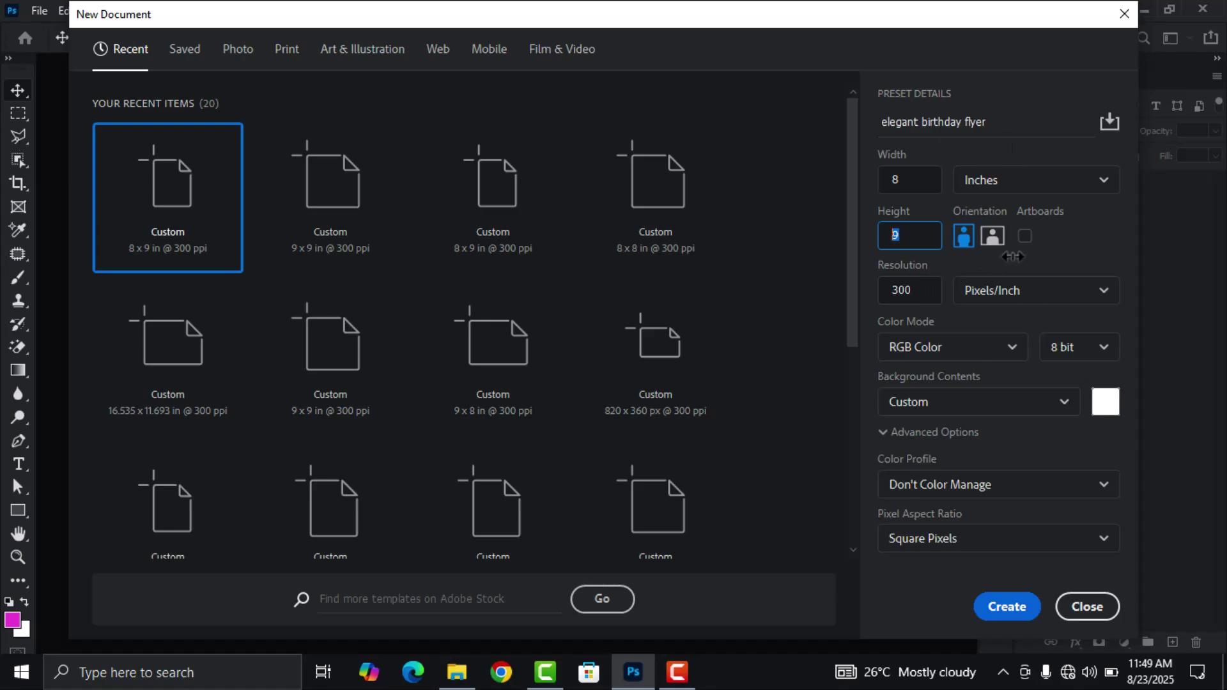
pyautogui.click(1040, 249)
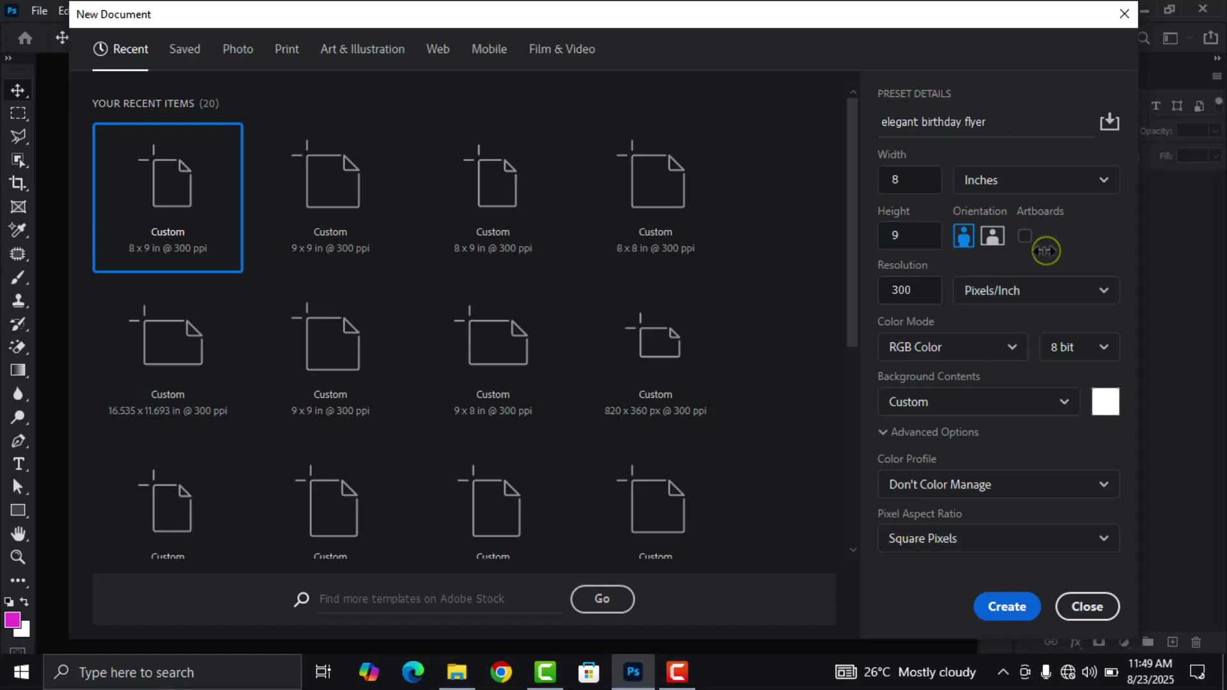
pyautogui.click(916, 289)
pyautogui.click(1036, 258)
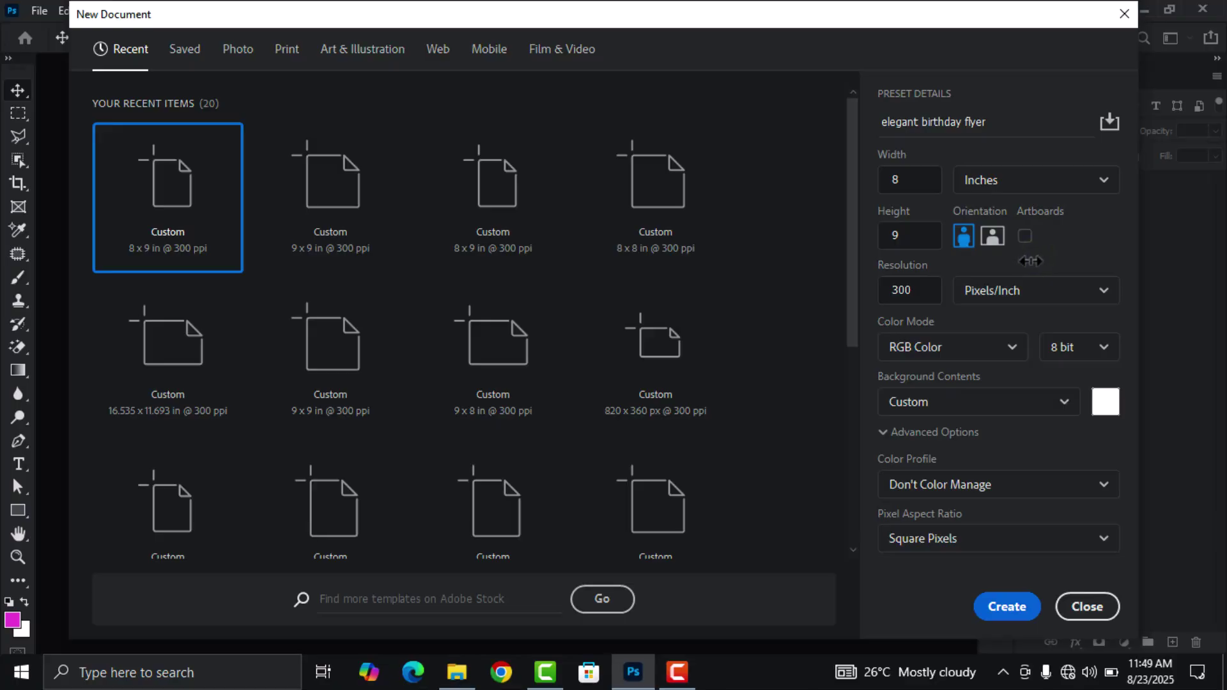
pyautogui.click(1007, 606)
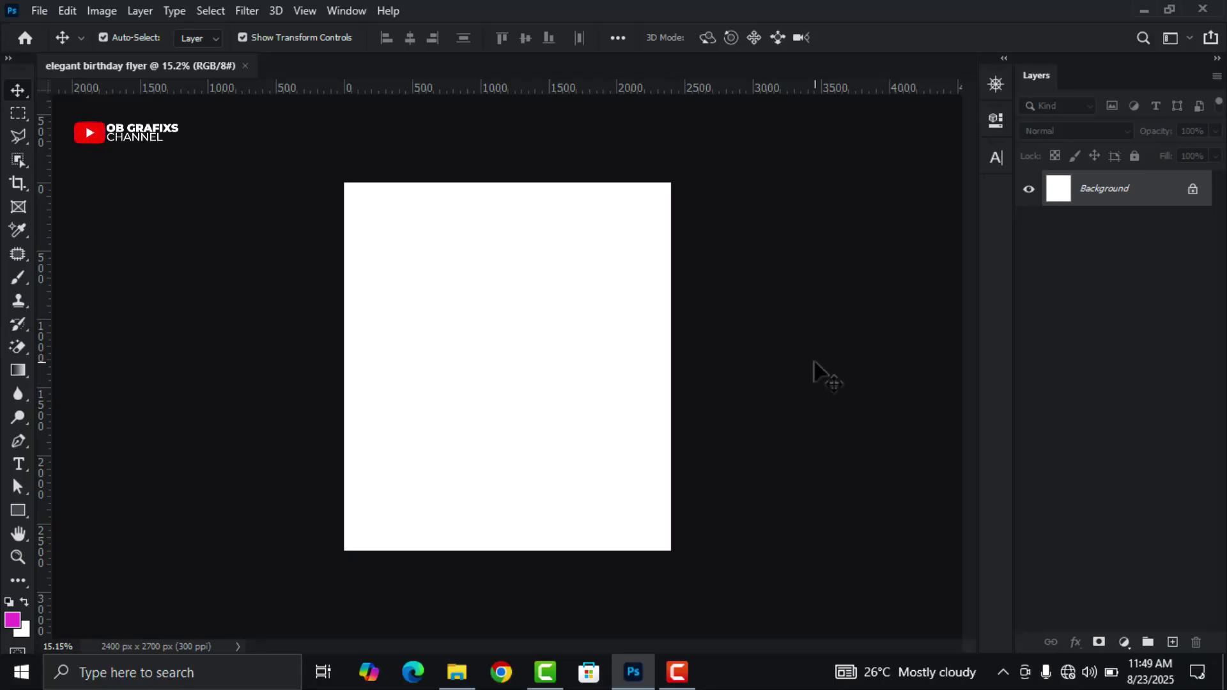
# - Add a vertical guide at 10% of the canvas width
pyautogui.hotkey('ctrl', '+')
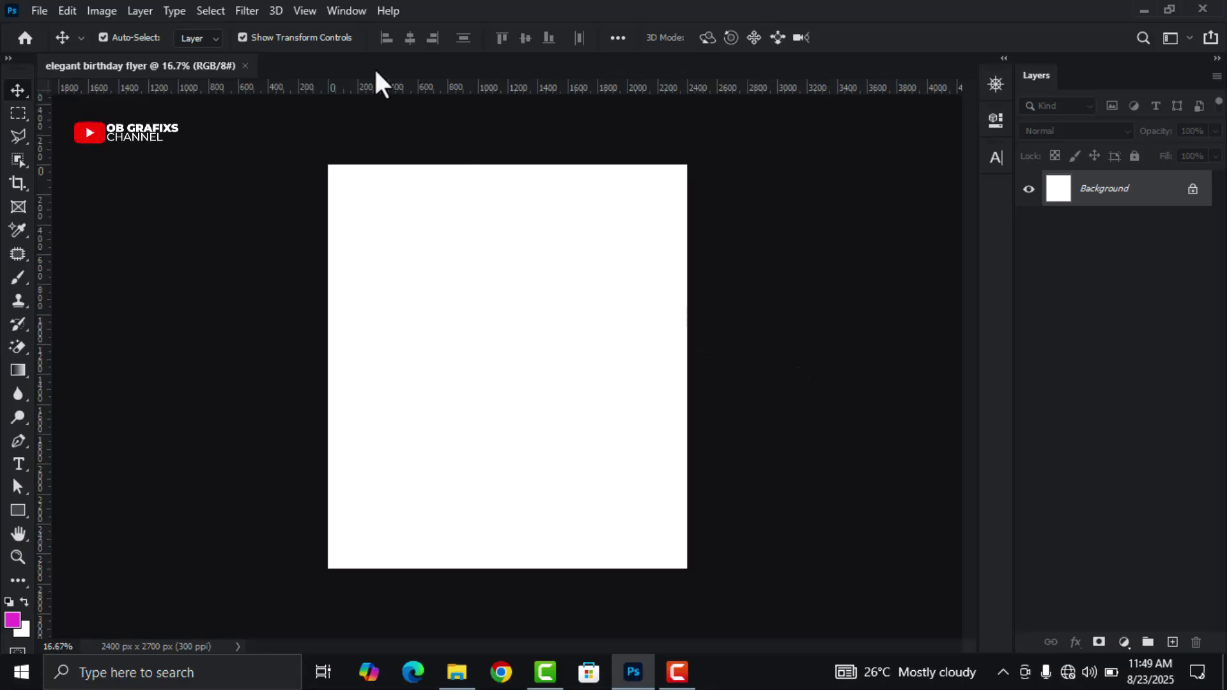
pyautogui.click(311, 11)
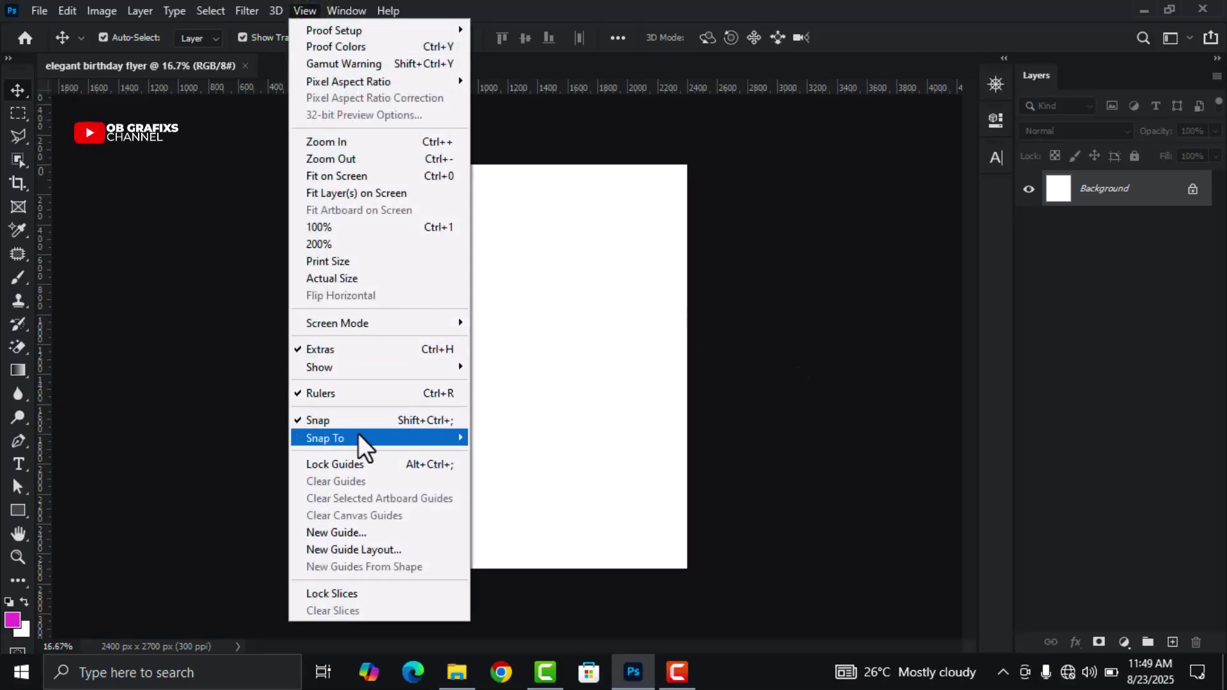
pyautogui.click(358, 531)
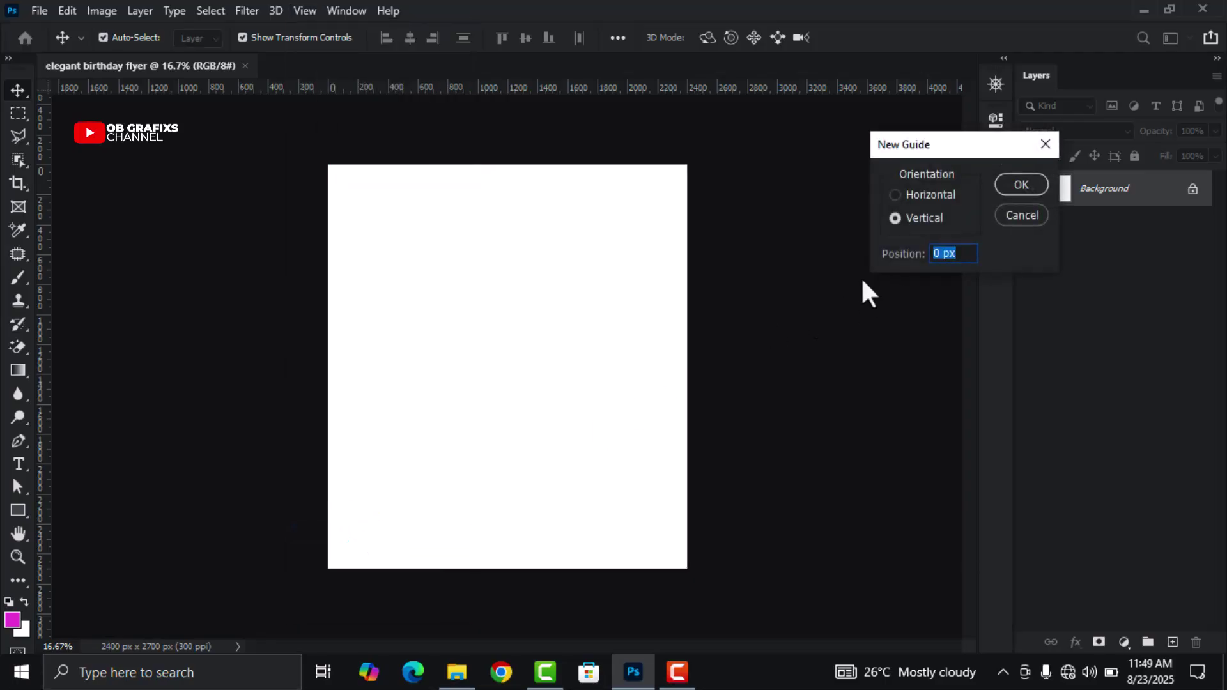
pyautogui.write('10%')
pyautogui.click(1021, 184)
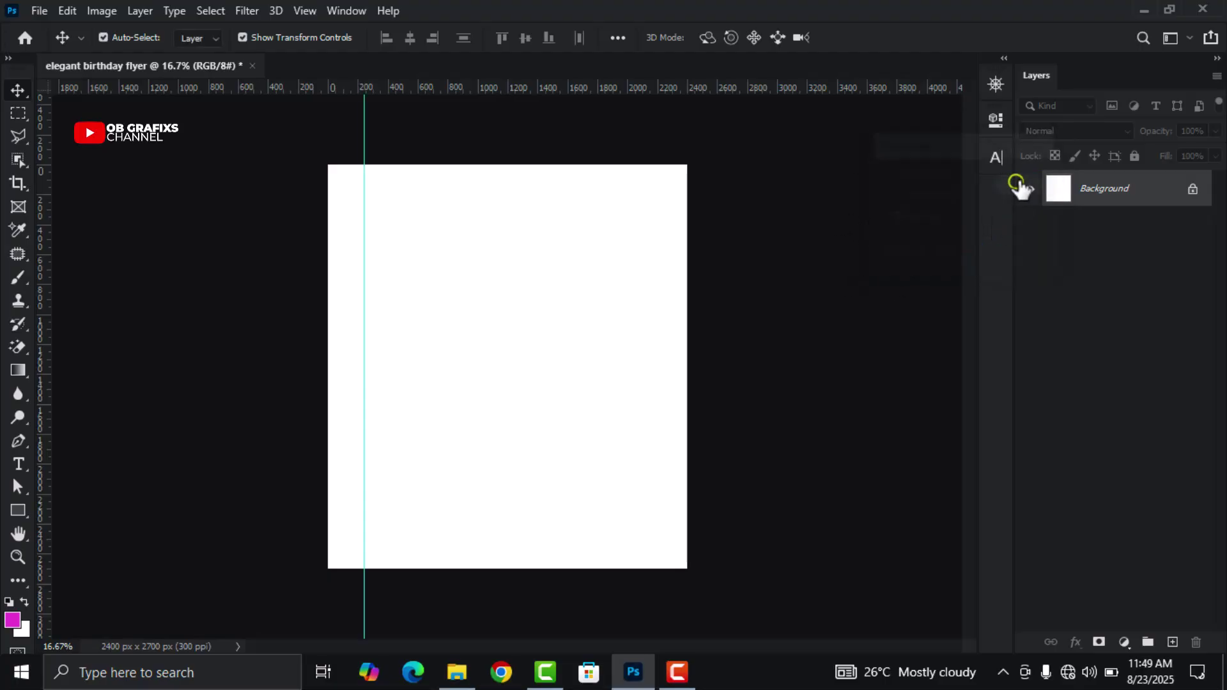
# - Add a second vertical guide at 90% of the canvas width
pyautogui.click(307, 10)
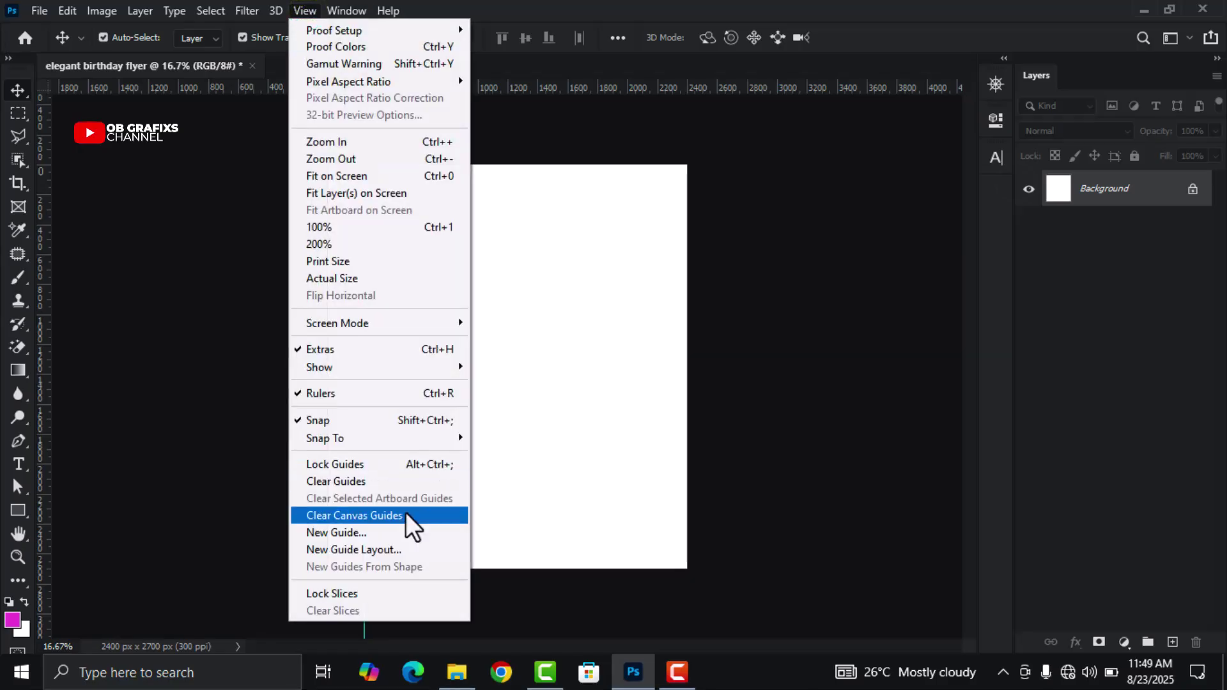
pyautogui.click(366, 532)
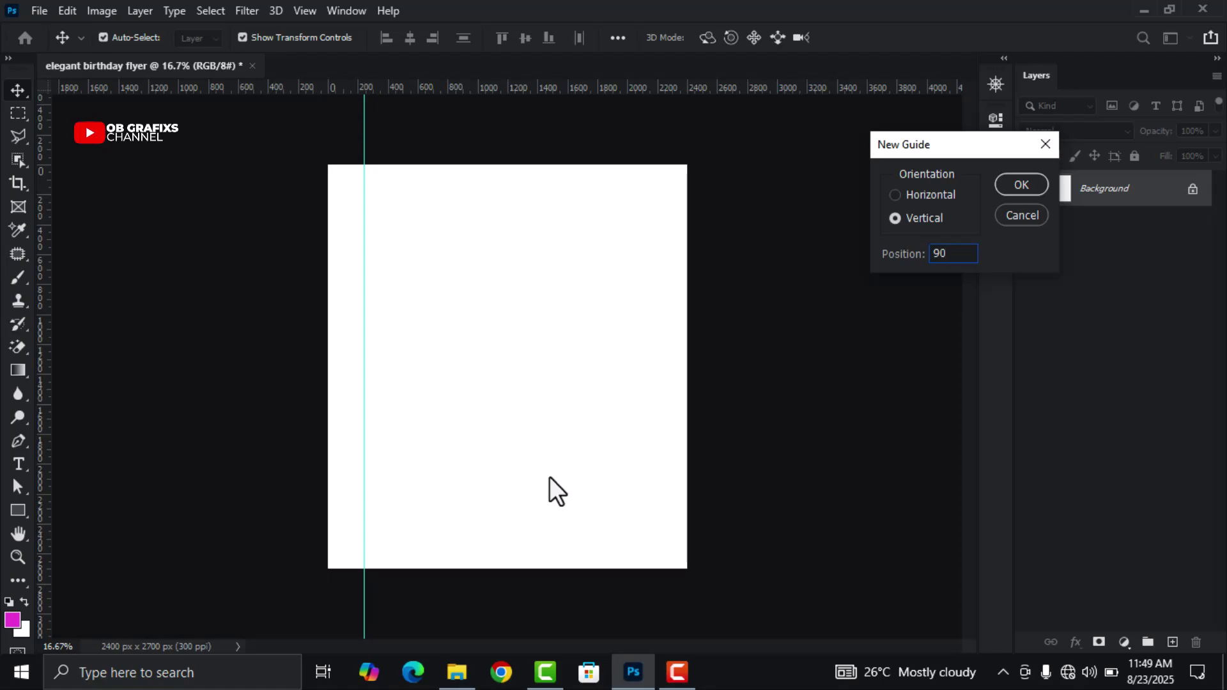
pyautogui.click(1021, 184)
# - Add a horizontal guide at 10% of the canvas height
pyautogui.click(300, 11)
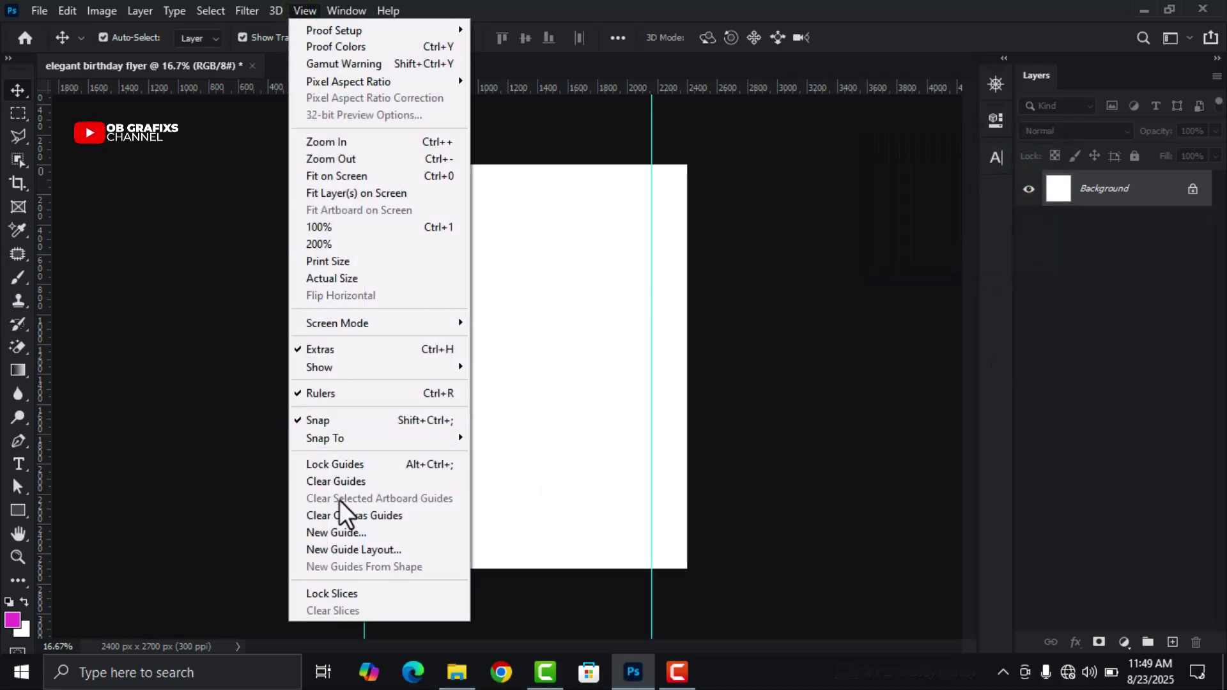
pyautogui.click(342, 532)
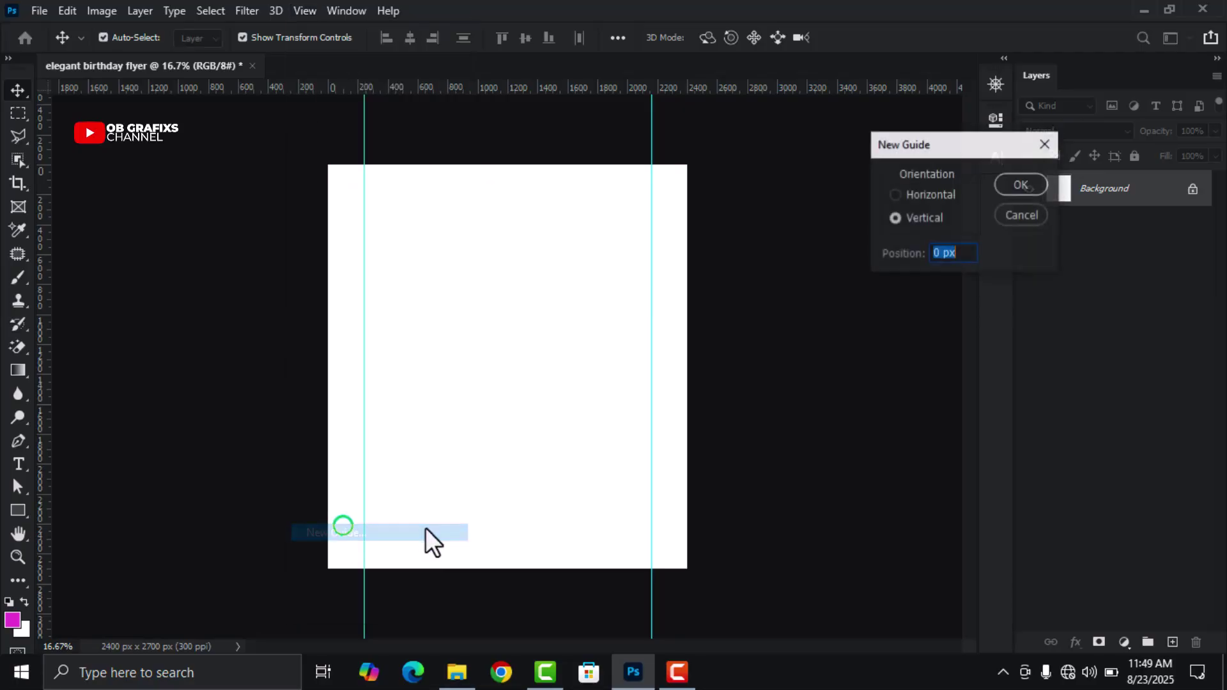
pyautogui.click(894, 194)
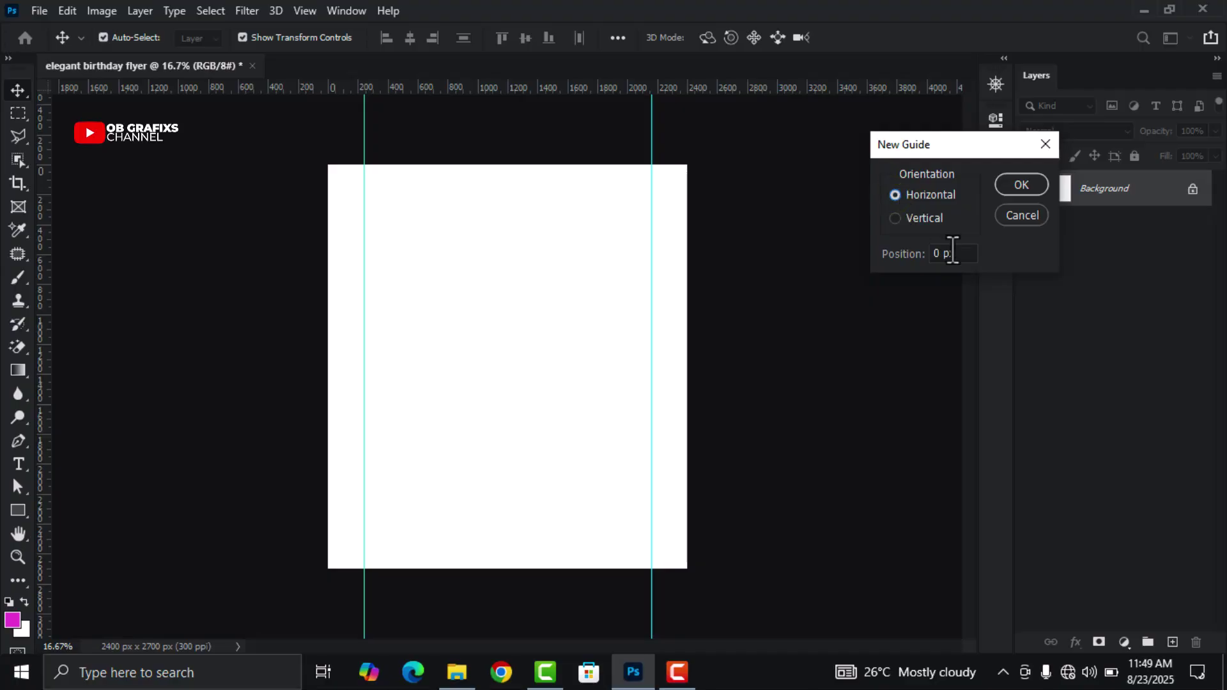
pyautogui.moveTo(956, 252); pyautogui.dragTo(926, 254)
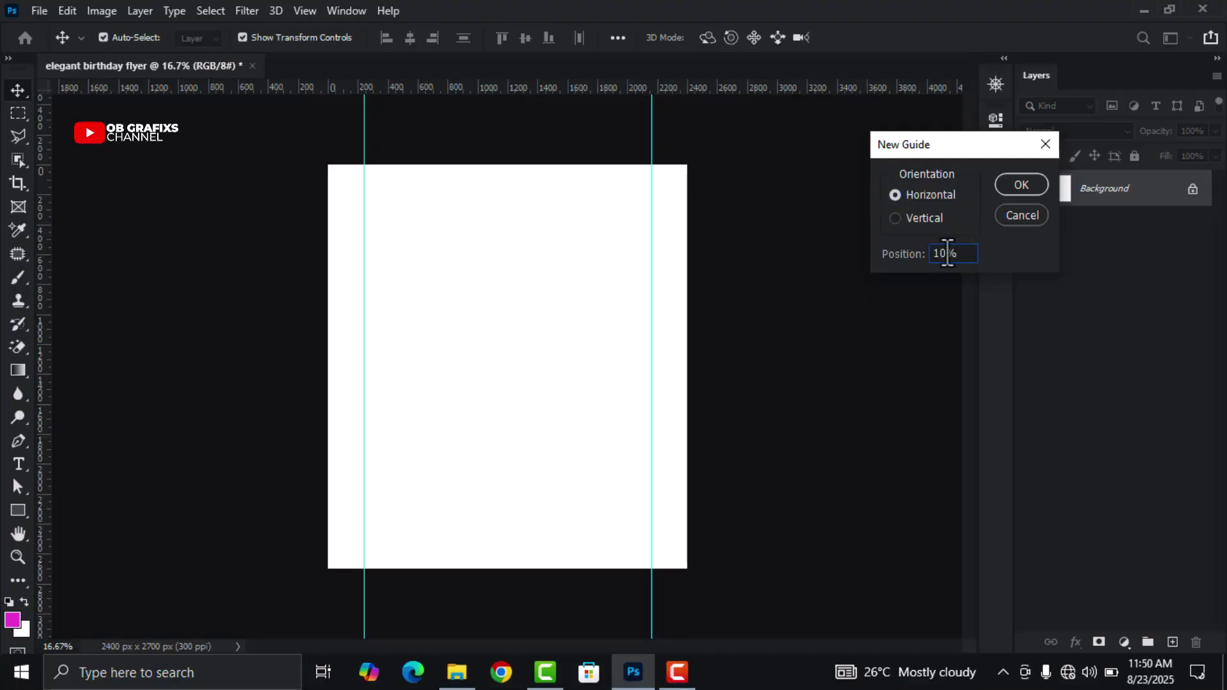
pyautogui.click(1025, 186)
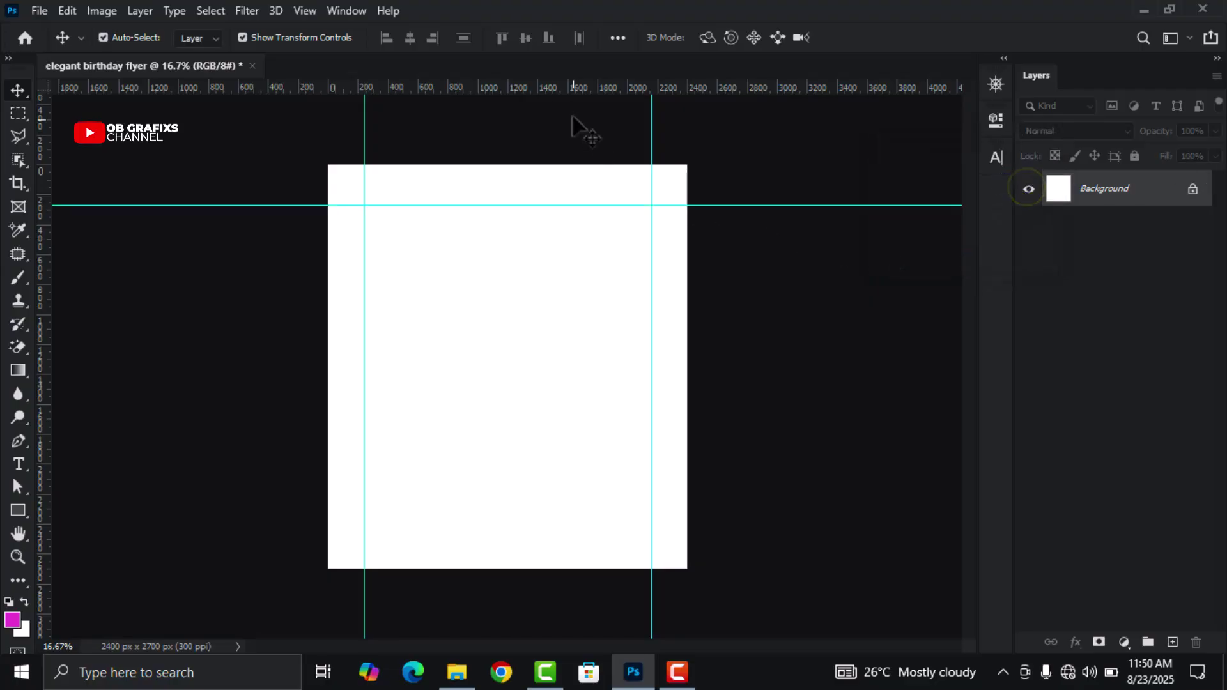
# - Add a second horizontal guide at 90% of the canvas height
pyautogui.click(304, 11)
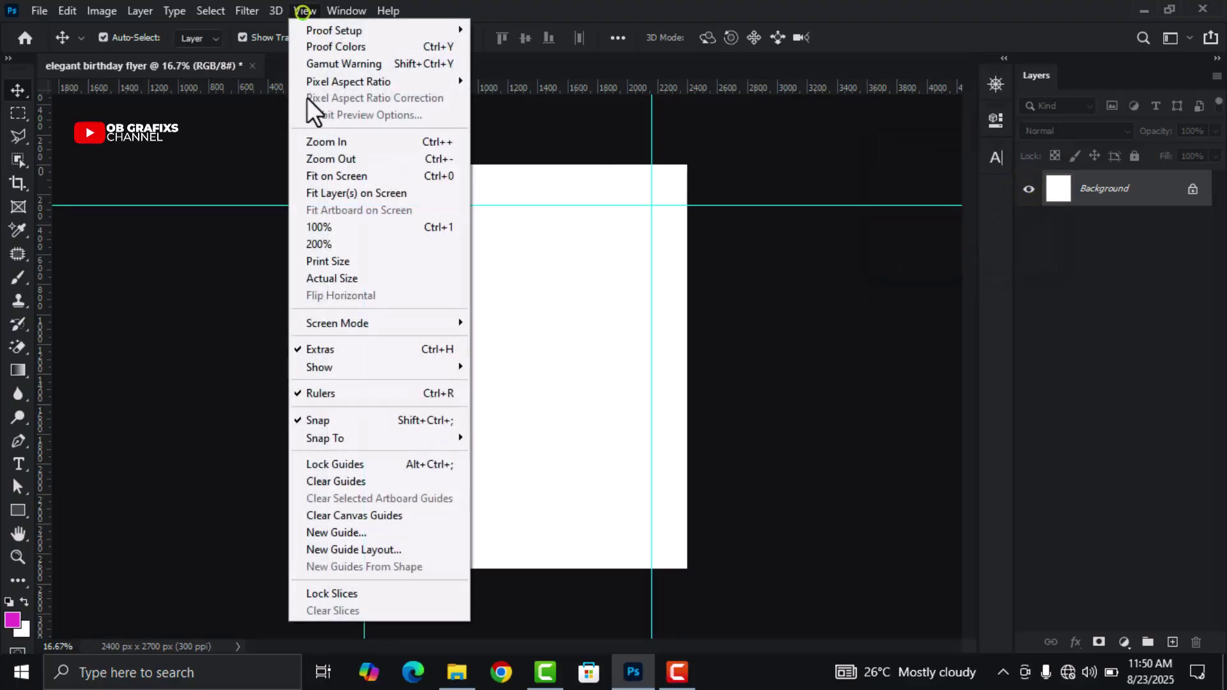
pyautogui.click(335, 533)
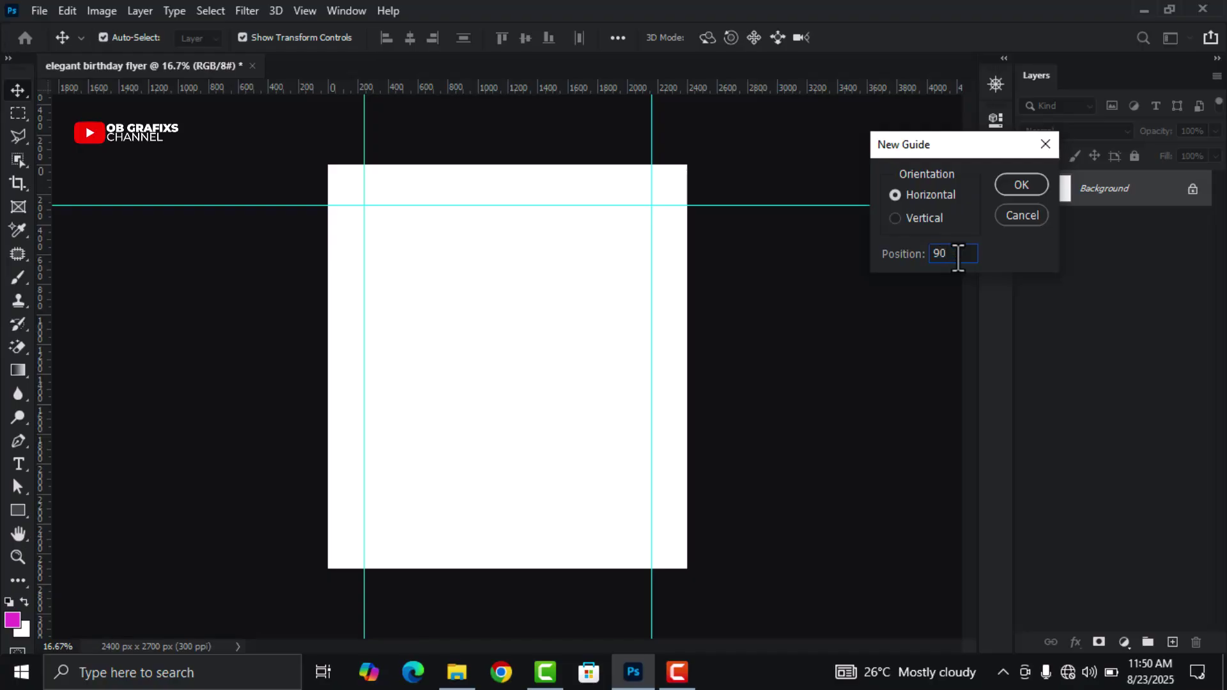
pyautogui.click(1015, 188)
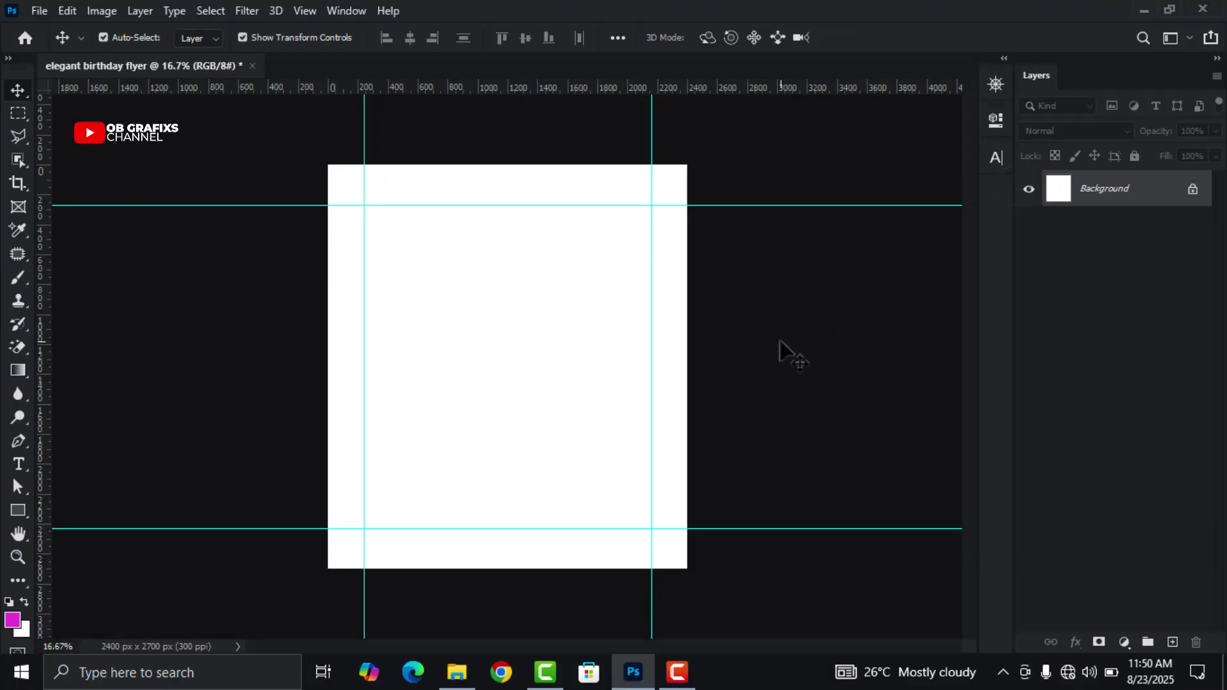
# - Place the "Gold and green" image from the New folder on the desktop drive into the flyer document
pyautogui.click(464, 681)
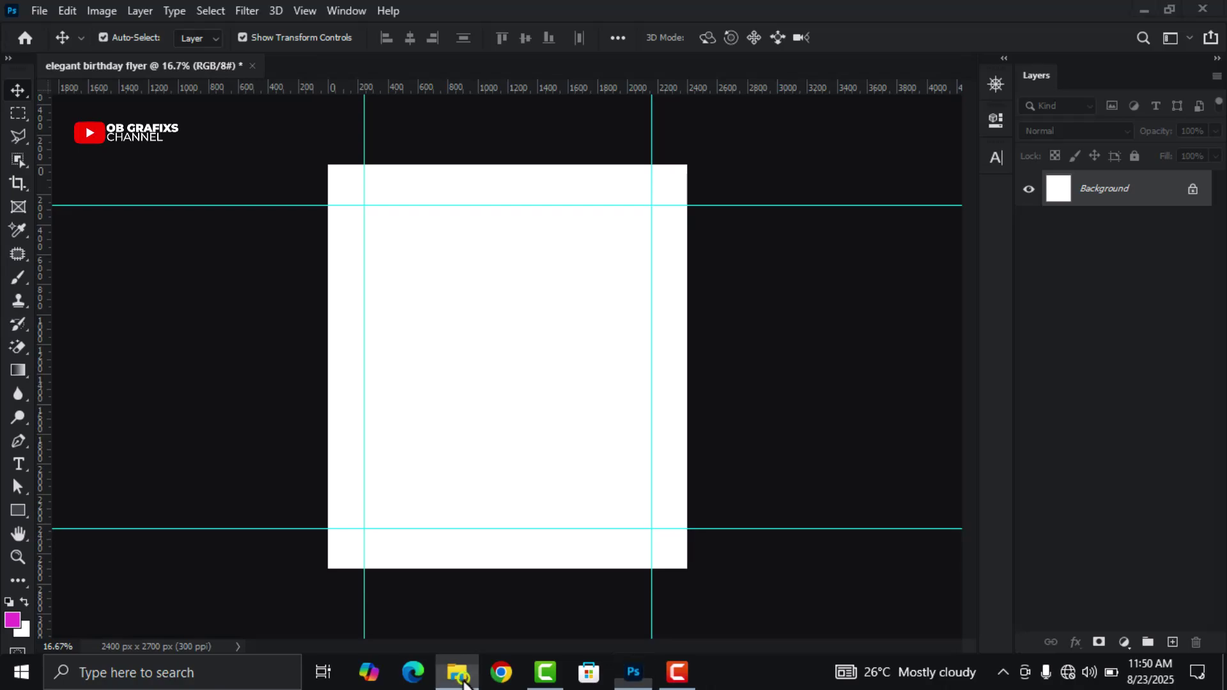
pyautogui.click(482, 360)
pyautogui.moveTo(132, 411); pyautogui.dragTo(1154, 108)
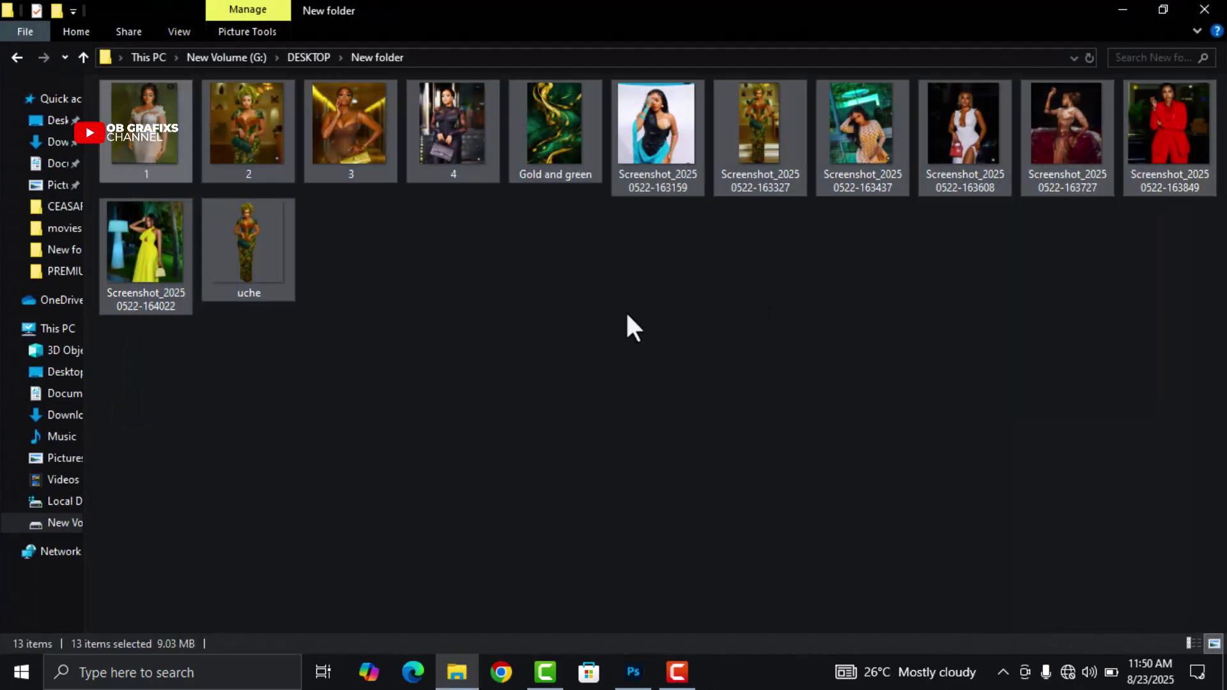
pyautogui.click(561, 320)
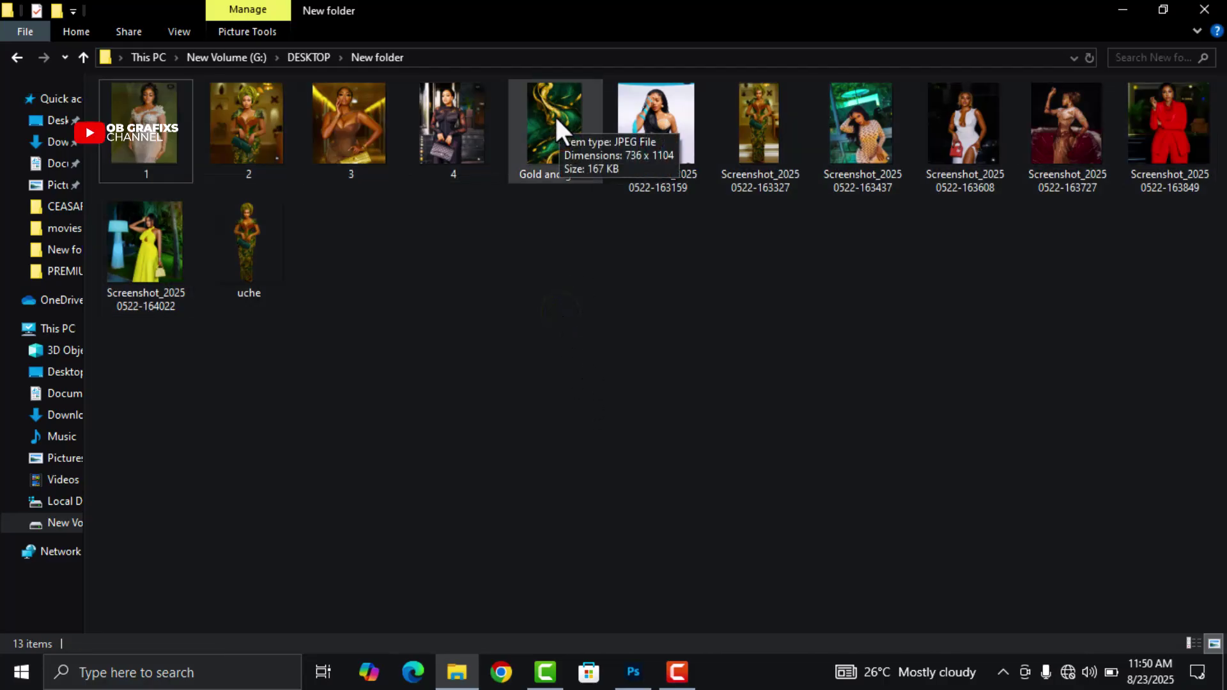
pyautogui.moveTo(550, 110); pyautogui.dragTo(512, 412)
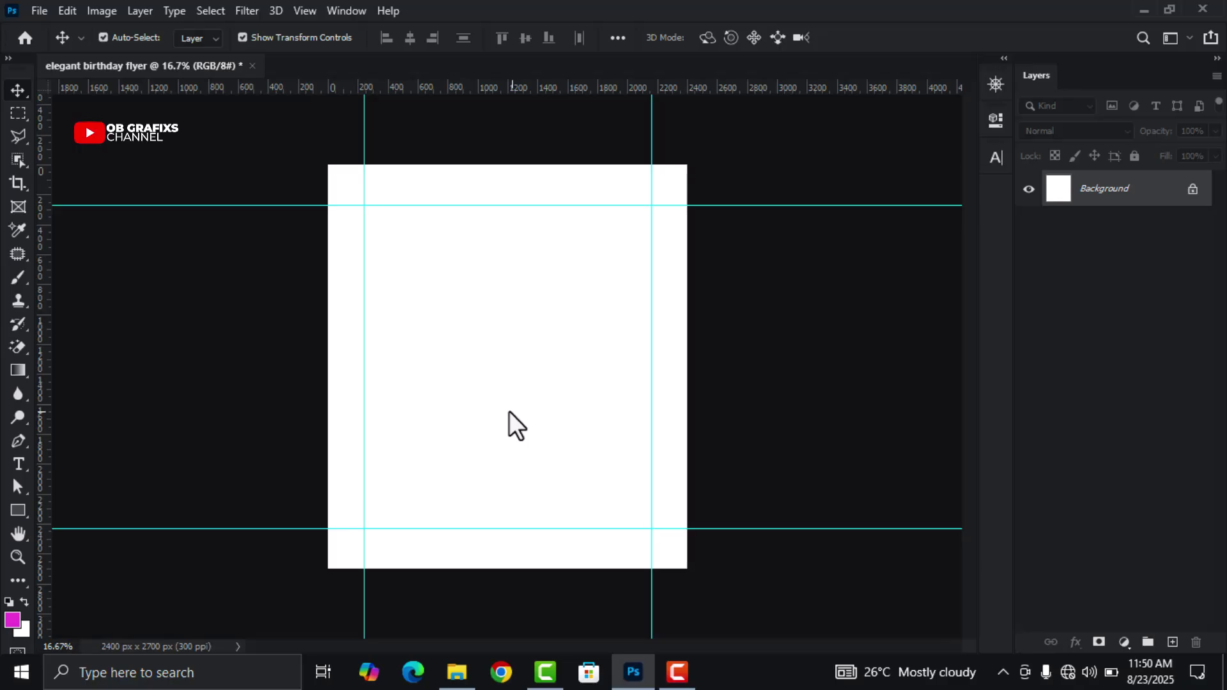
pyautogui.click(860, 41)
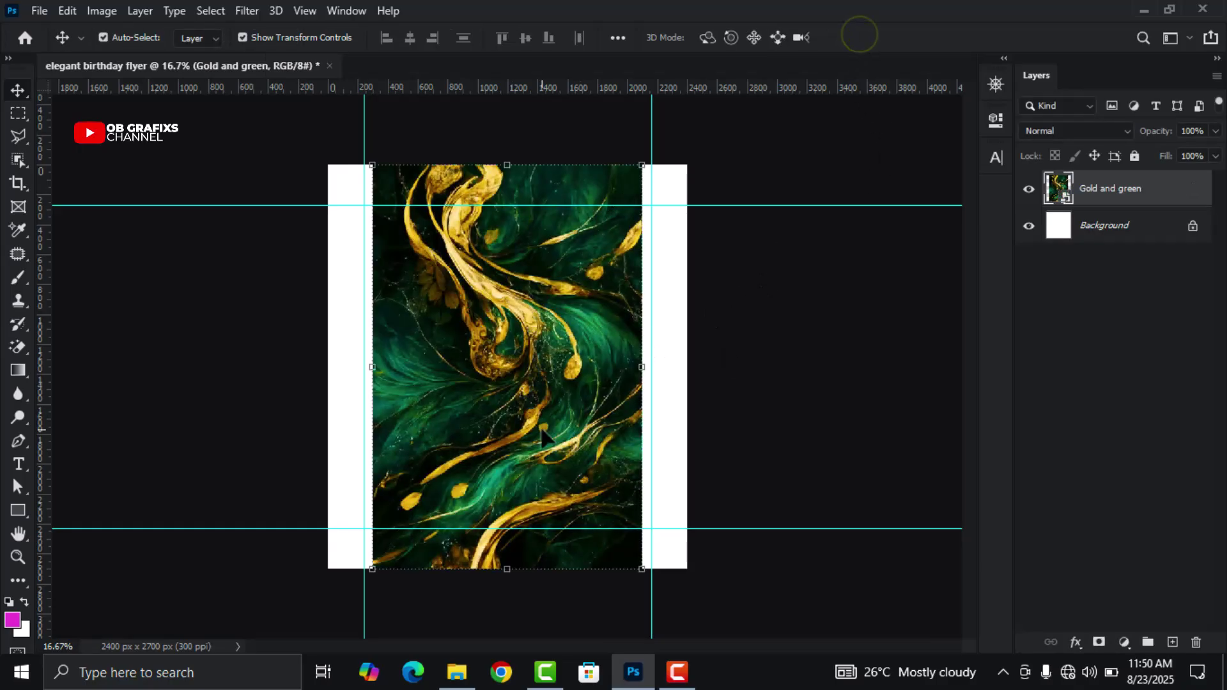
# - Scale the Gold and green image to span the full canvas width and adjust its vertical position so it covers the page
pyautogui.moveTo(543, 435); pyautogui.dragTo(499, 388)
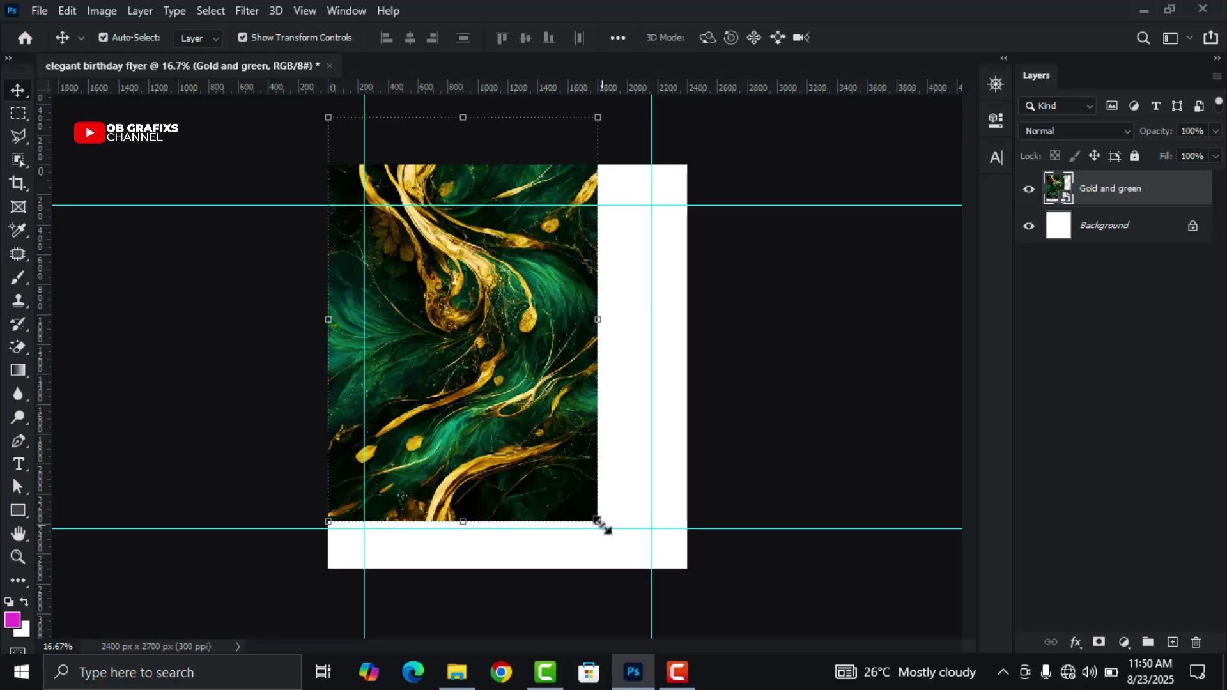
pyautogui.hotkey('ctrl', 't')
pyautogui.moveTo(604, 529); pyautogui.dragTo(754, 593)
pyautogui.click(860, 37)
pyautogui.scroll(-3, 565, 351)
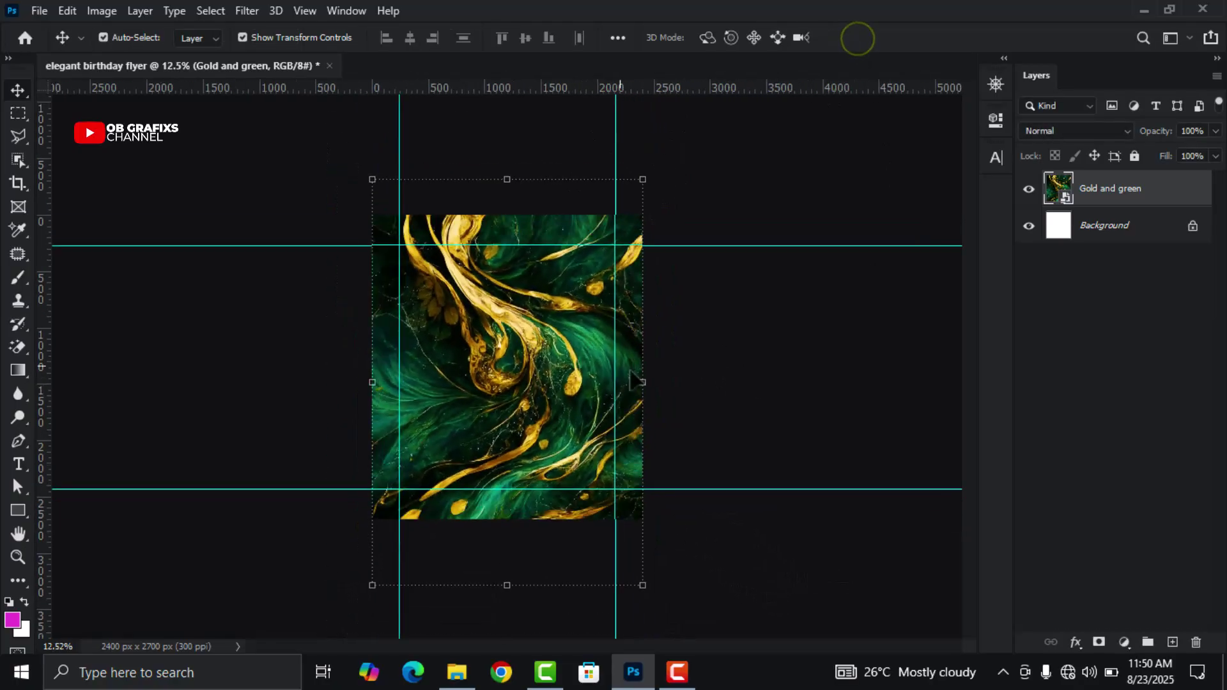
pyautogui.scroll(2, 565, 352)
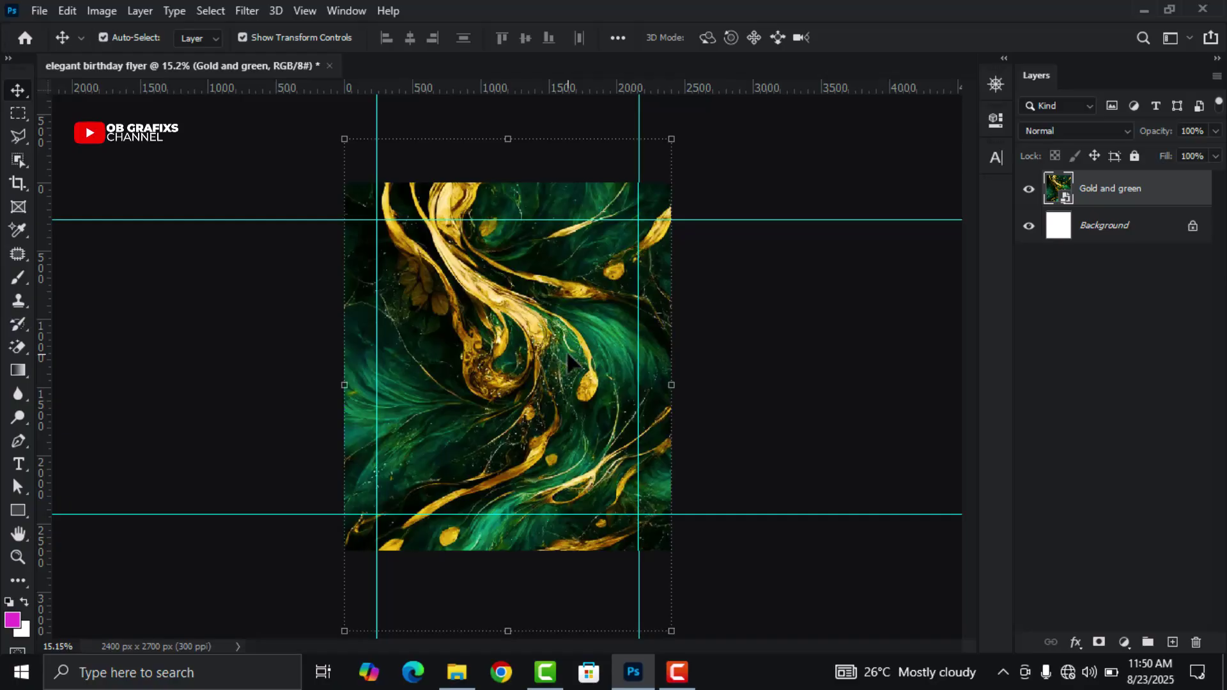
pyautogui.moveTo(564, 351); pyautogui.dragTo(563, 369)
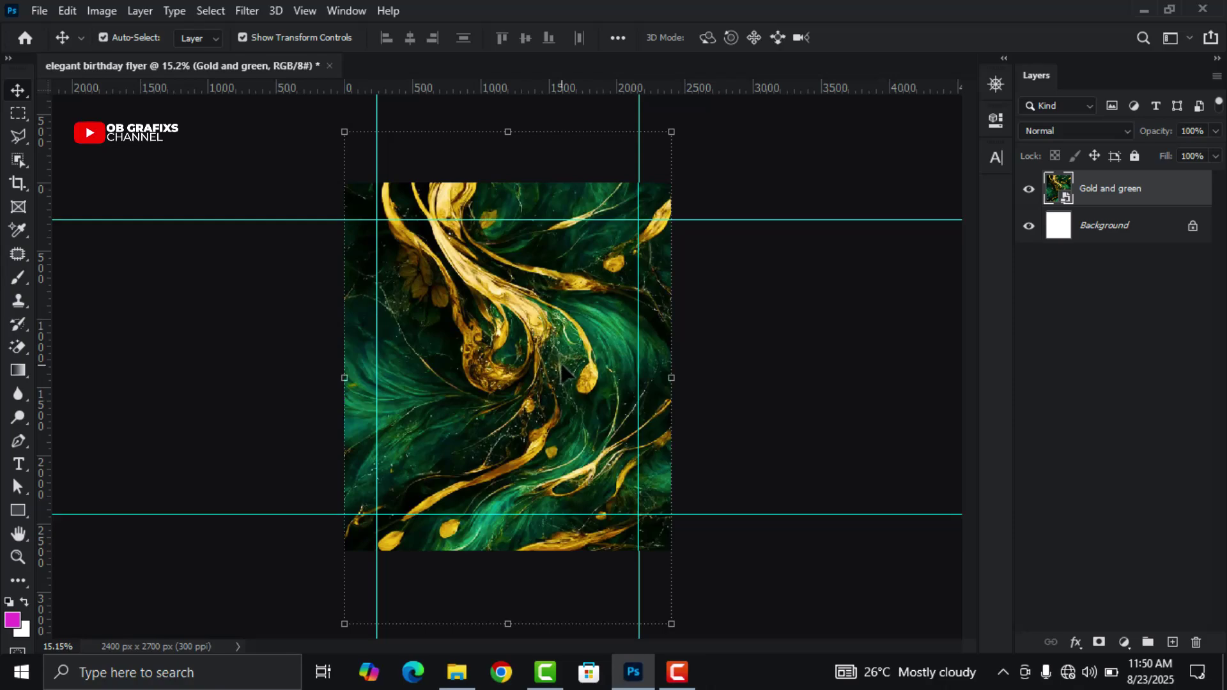
# - Rasterize the Gold and green layer and switch from the Magic Eraser to the regular Eraser tool
pyautogui.rightClick(1086, 190)
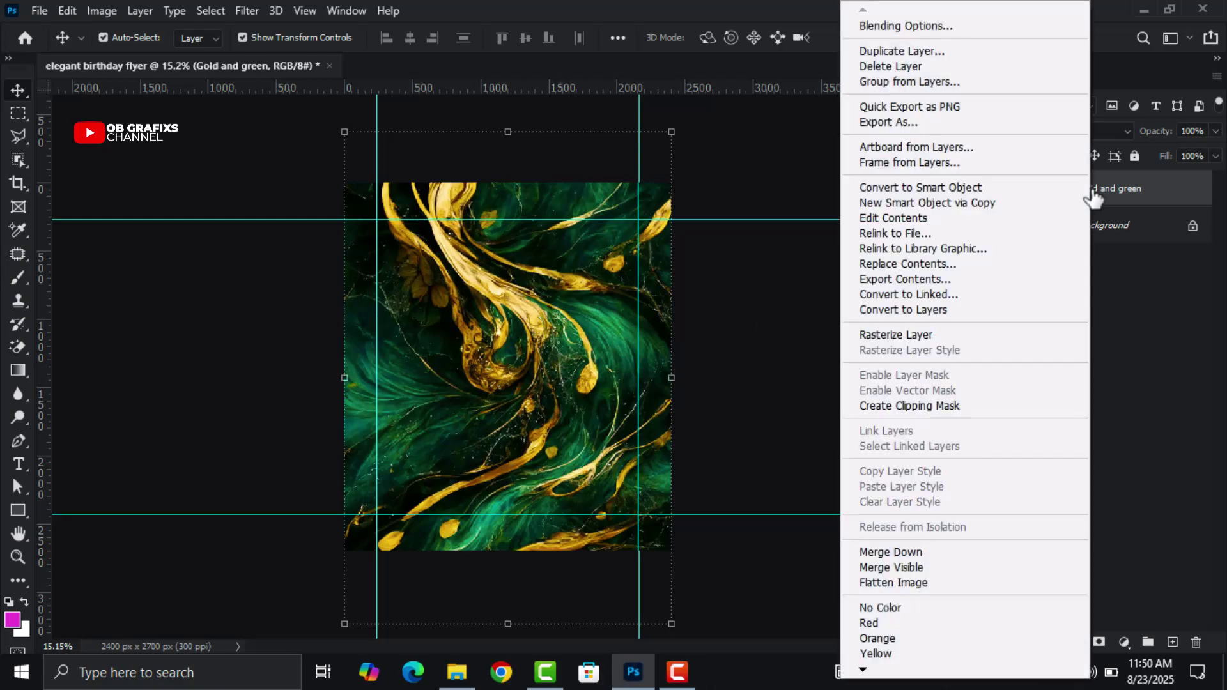
pyautogui.click(926, 333)
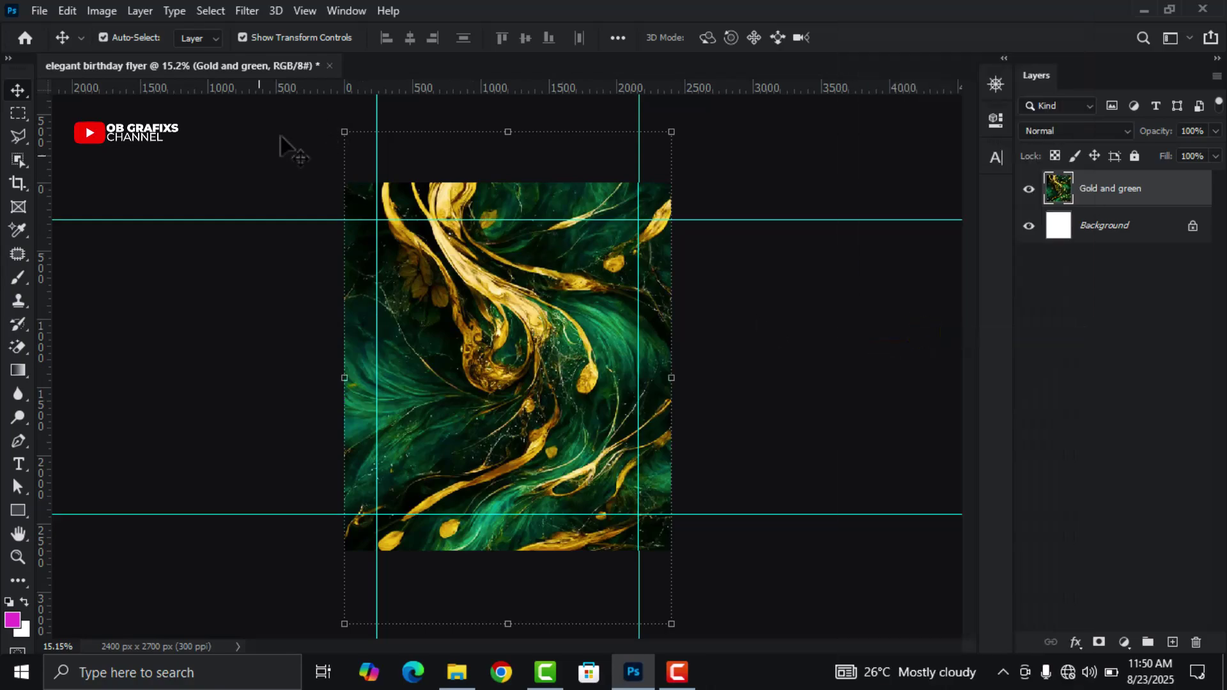
pyautogui.click(18, 347)
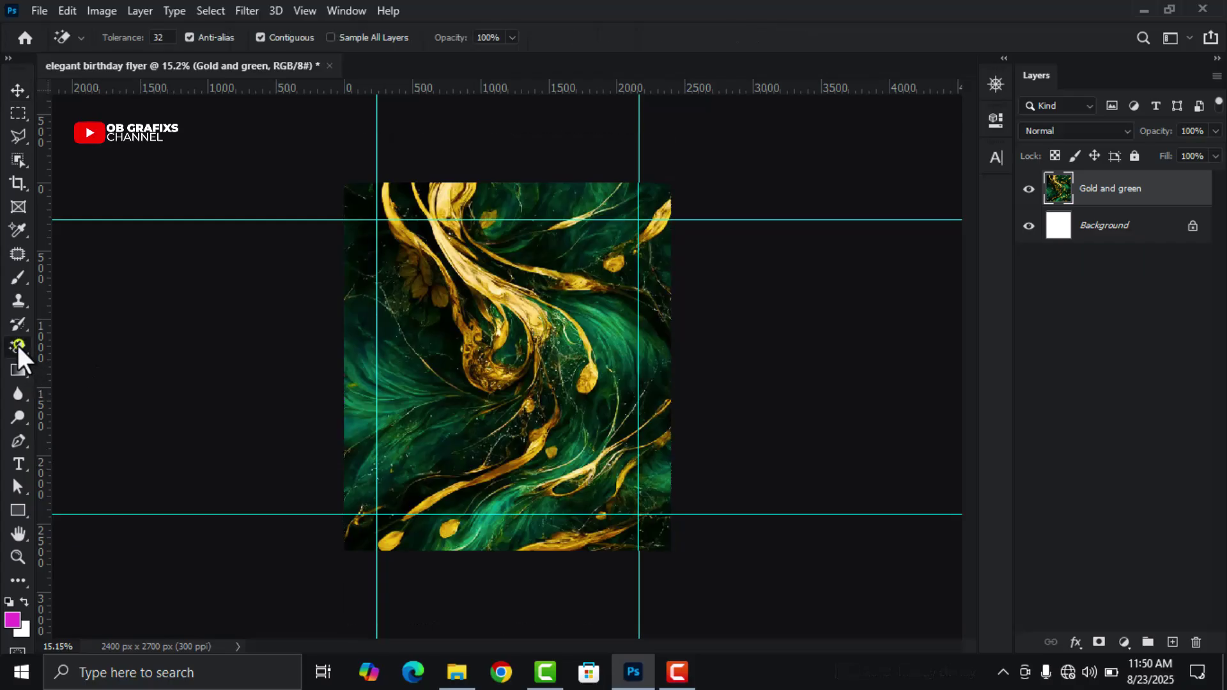
pyautogui.rightClick(15, 342)
pyautogui.click(96, 345)
# - Erase the lower half of the Gold and green layer with a 1500 px Soft Round eraser, then nudge the layer slightly down
pyautogui.rightClick(536, 361)
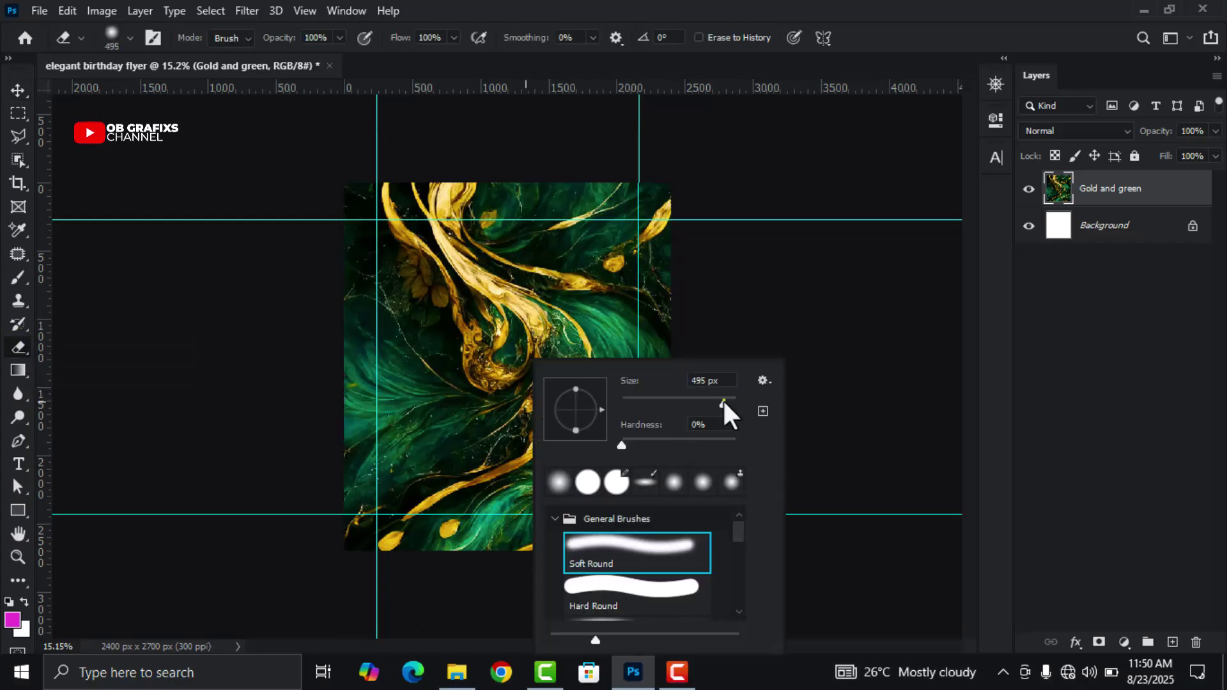
pyautogui.moveTo(722, 399); pyautogui.dragTo(732, 401)
pyautogui.doubleClick(702, 381)
pyautogui.write('154')
pyautogui.press('BackSpace')
pyautogui.write('00')
pyautogui.press('Return')
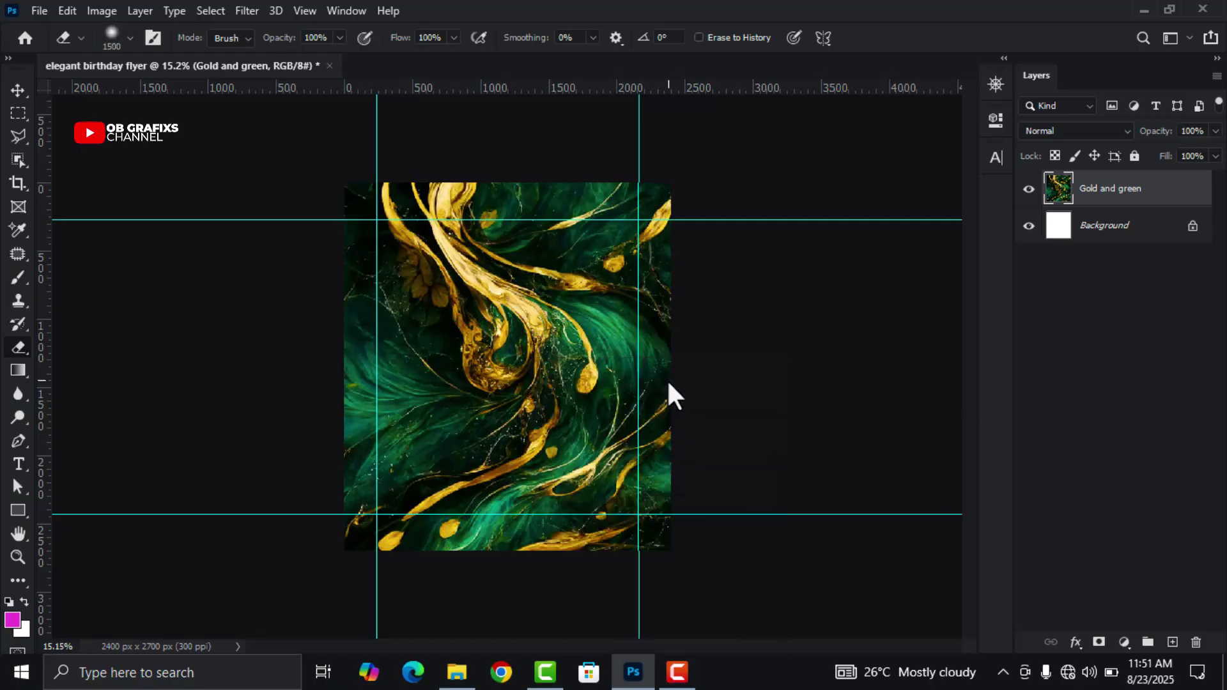
pyautogui.hotkey('ctrl', '-')
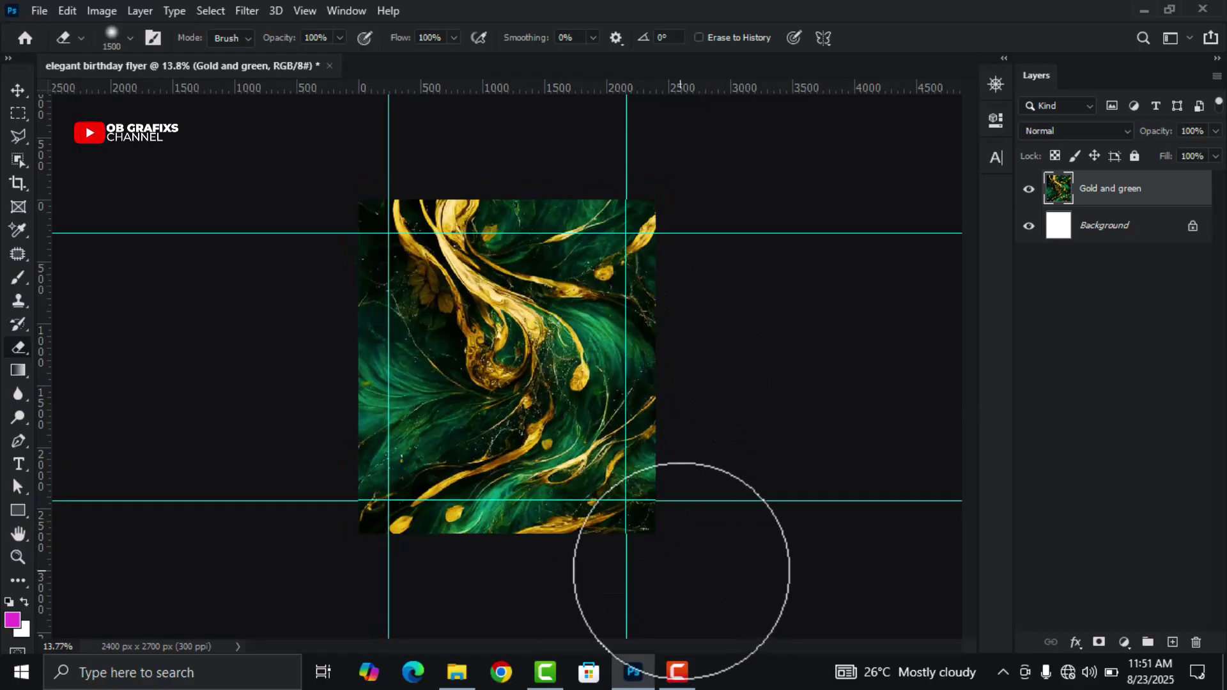
pyautogui.moveTo(671, 560)
pyautogui.mouseDown()
pyautogui.moveTo(342, 547)
pyautogui.moveTo(332, 536)
pyautogui.moveTo(674, 531)
pyautogui.moveTo(493, 548)
pyautogui.moveTo(517, 531)
pyautogui.moveTo(498, 526)
pyautogui.moveTo(547, 520)
pyautogui.moveTo(482, 507)
pyautogui.moveTo(556, 496)
pyautogui.moveTo(336, 493)
pyautogui.moveTo(332, 481)
pyautogui.moveTo(383, 471)
pyautogui.moveTo(614, 488)
pyautogui.moveTo(447, 520)
pyautogui.mouseUp()
pyautogui.scroll(1, 499, 373)
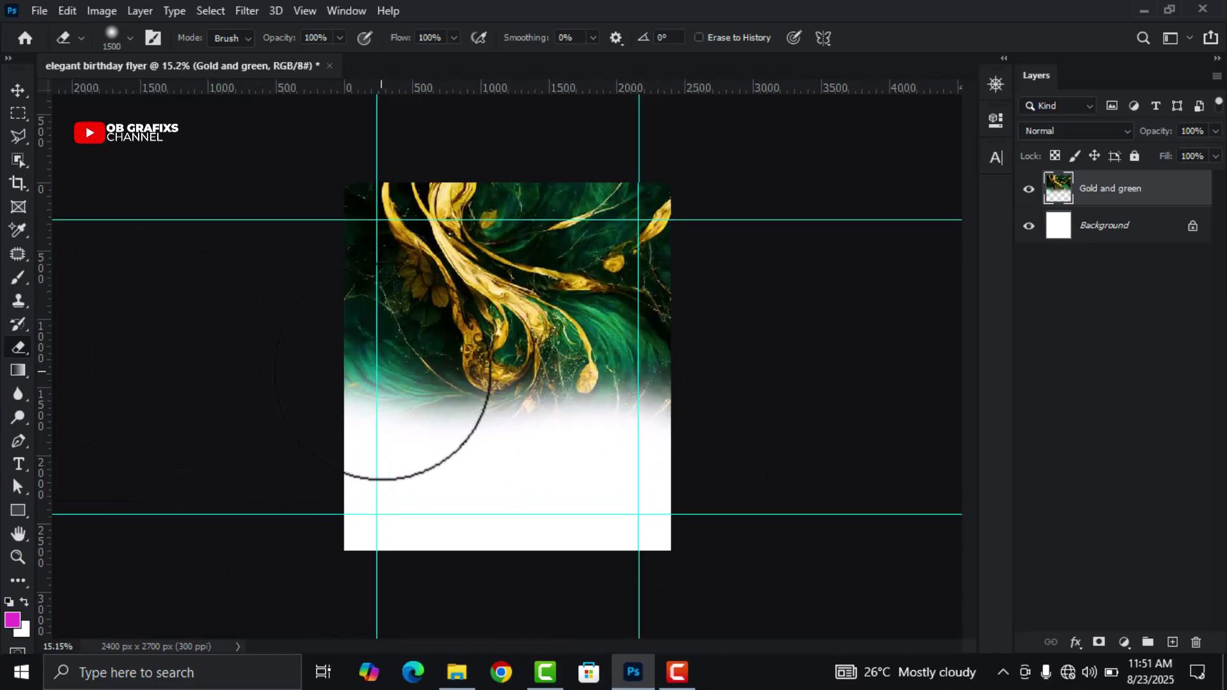
pyautogui.click(14, 87)
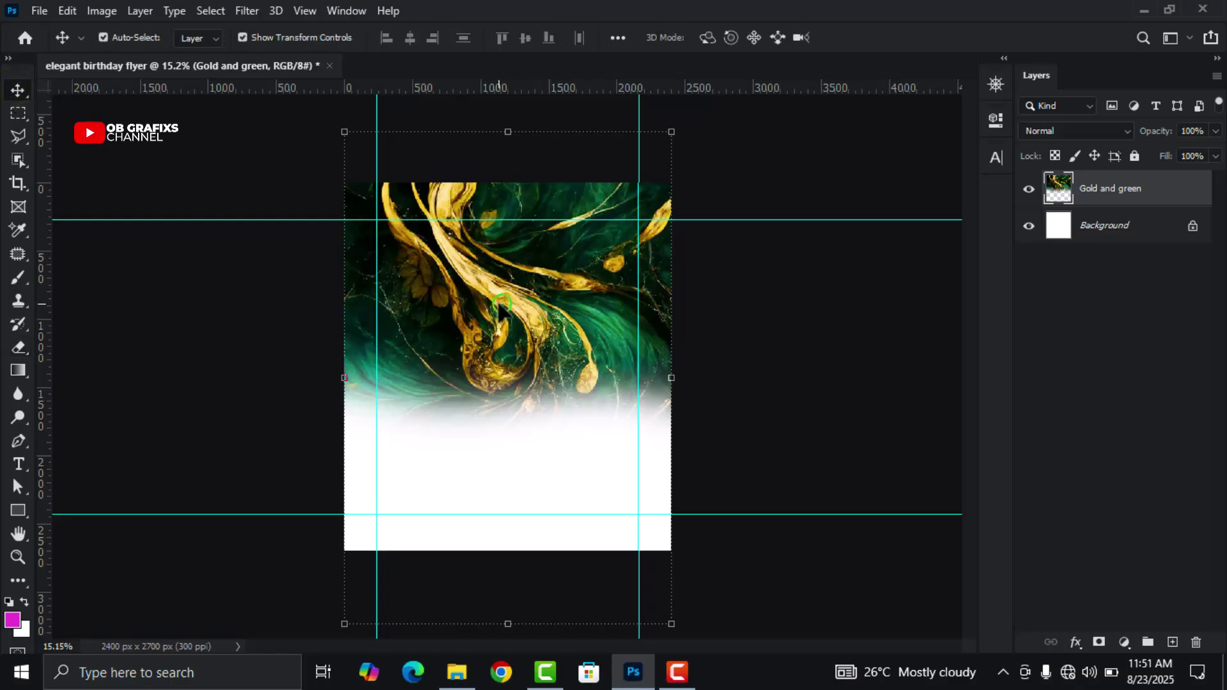
pyautogui.moveTo(504, 314); pyautogui.dragTo(503, 317)
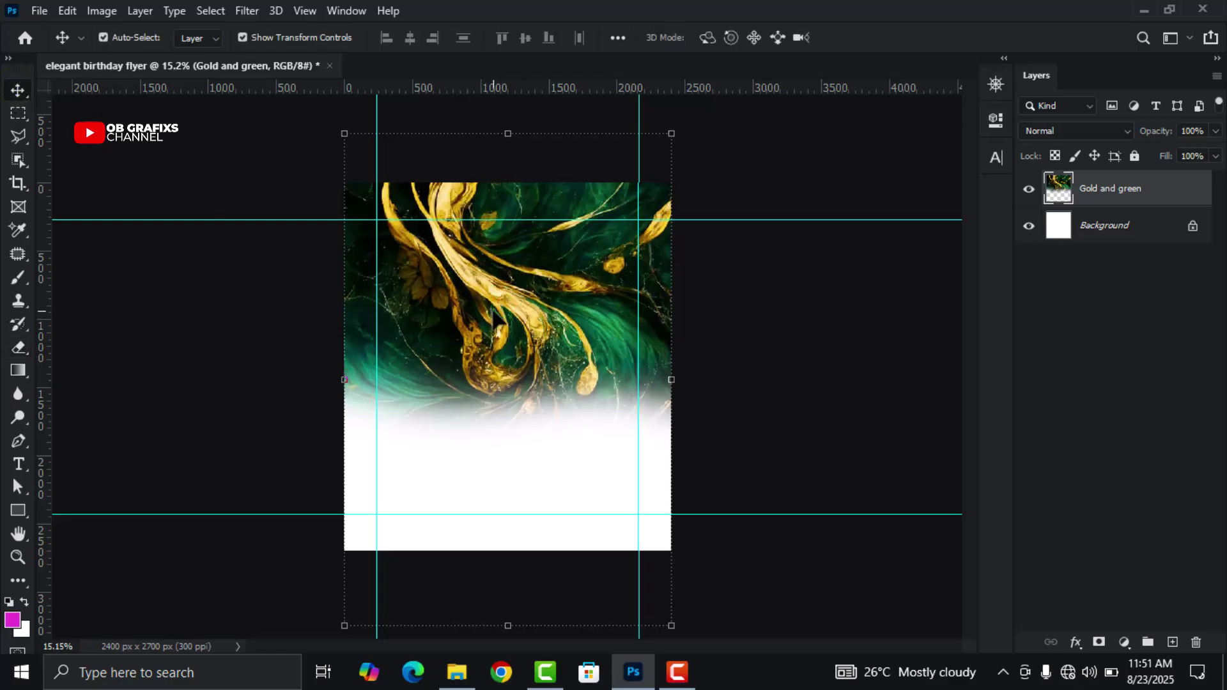
# - Apply a Gaussian Blur with a radius of 50 pixels to the Gold and green layer
pyautogui.click(810, 315)
pyautogui.click(469, 290)
pyautogui.click(247, 11)
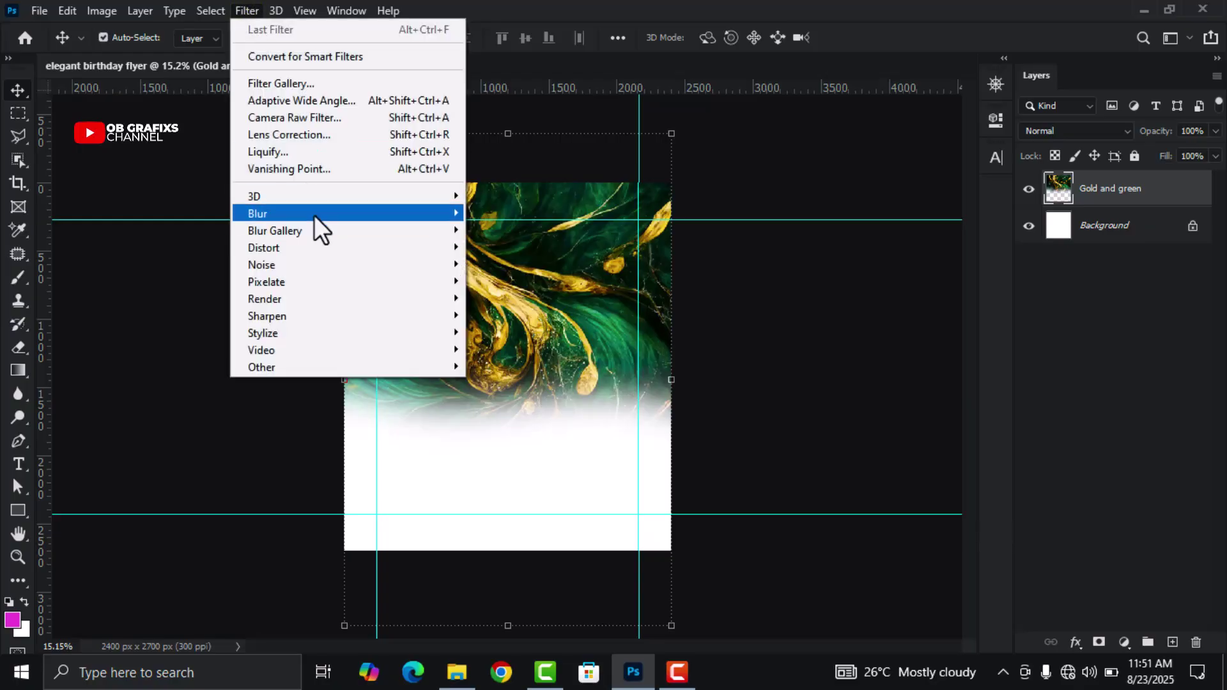
pyautogui.moveTo(313, 215)
pyautogui.click(520, 279)
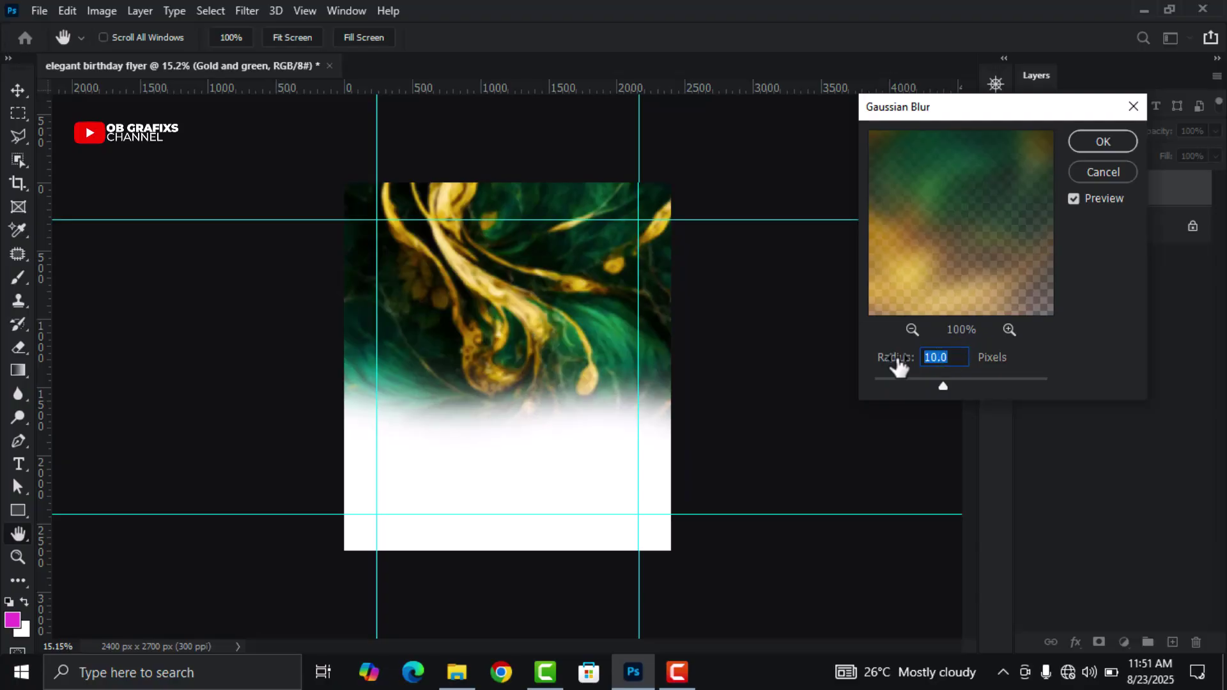
pyautogui.write('20')
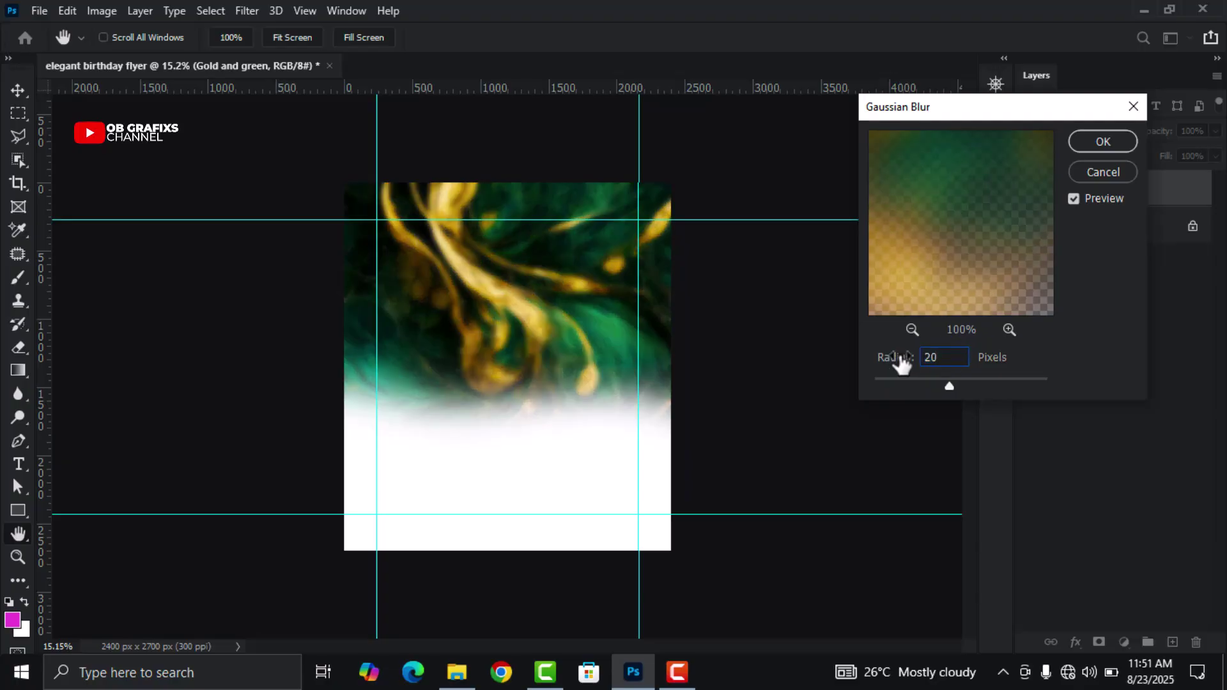
pyautogui.moveTo(938, 361); pyautogui.dragTo(901, 358)
pyautogui.write('50')
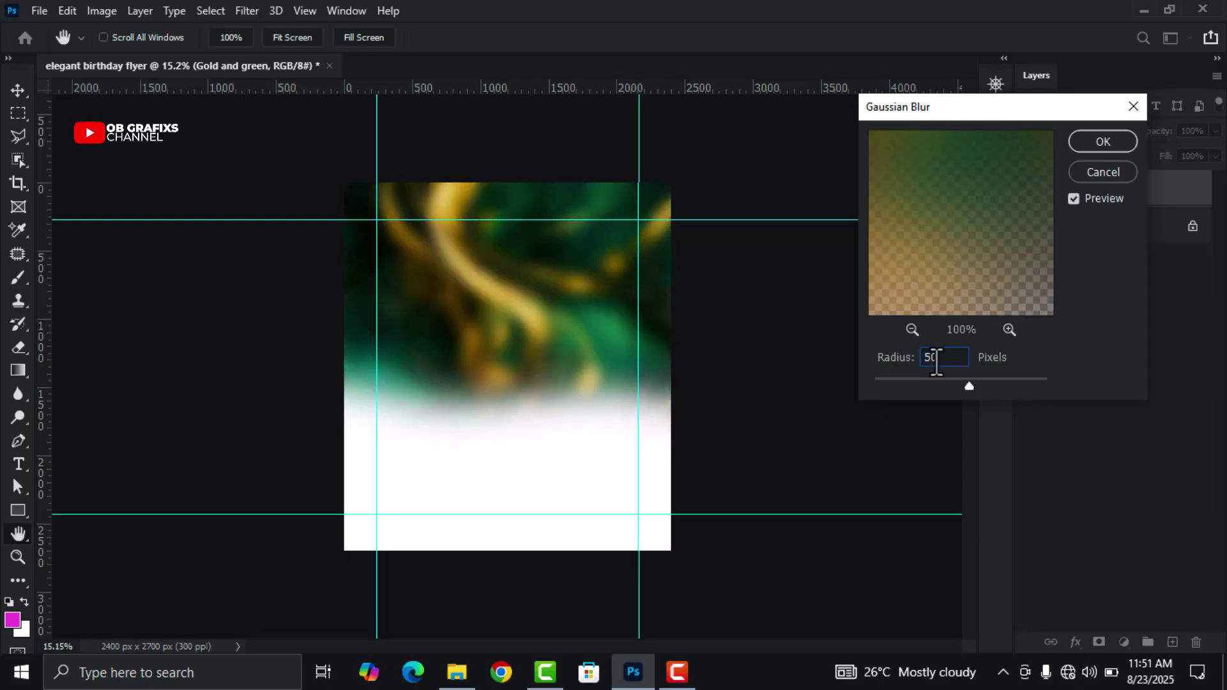
pyautogui.click(1104, 141)
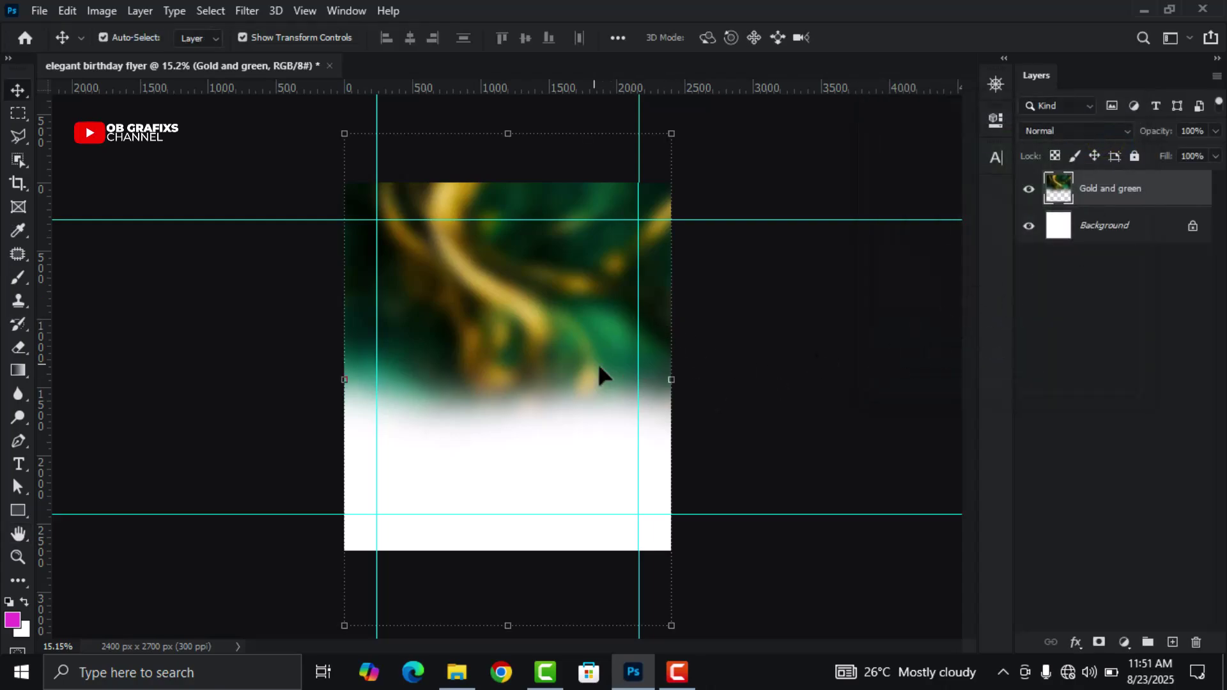
# - Start a Hue/Saturation adjustment on the Gold and green layer and raise its saturation to +40
pyautogui.click(801, 325)
pyautogui.click(478, 320)
pyautogui.click(103, 11)
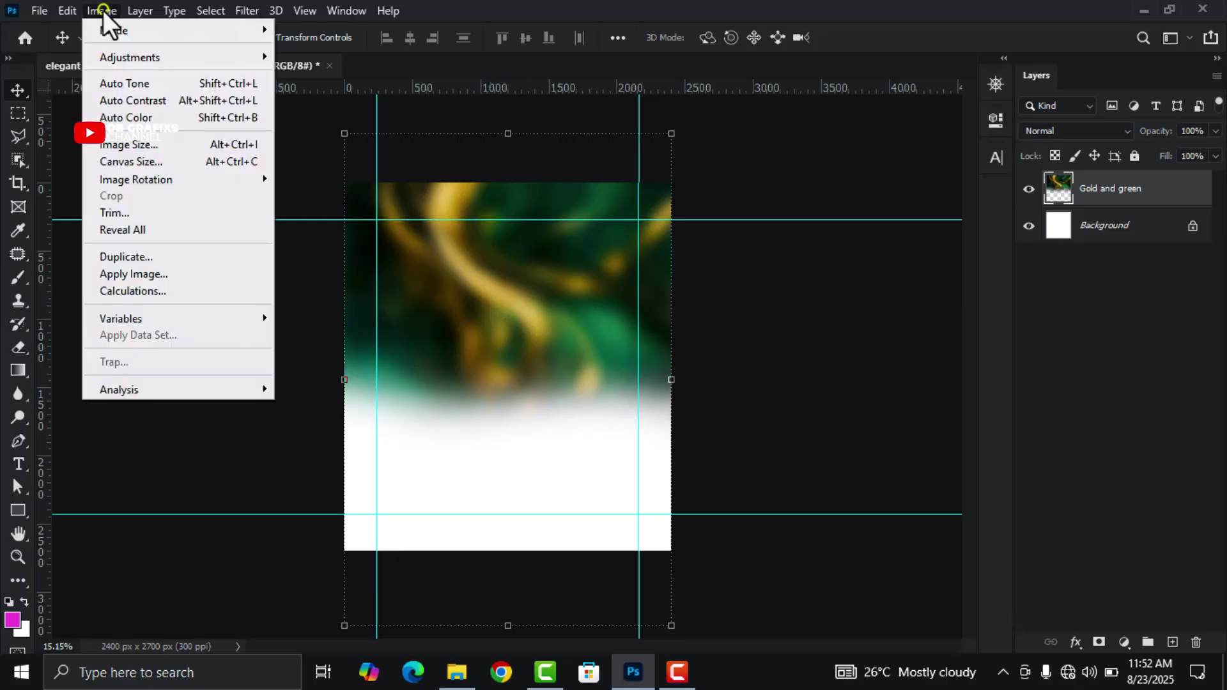
pyautogui.click(118, 57)
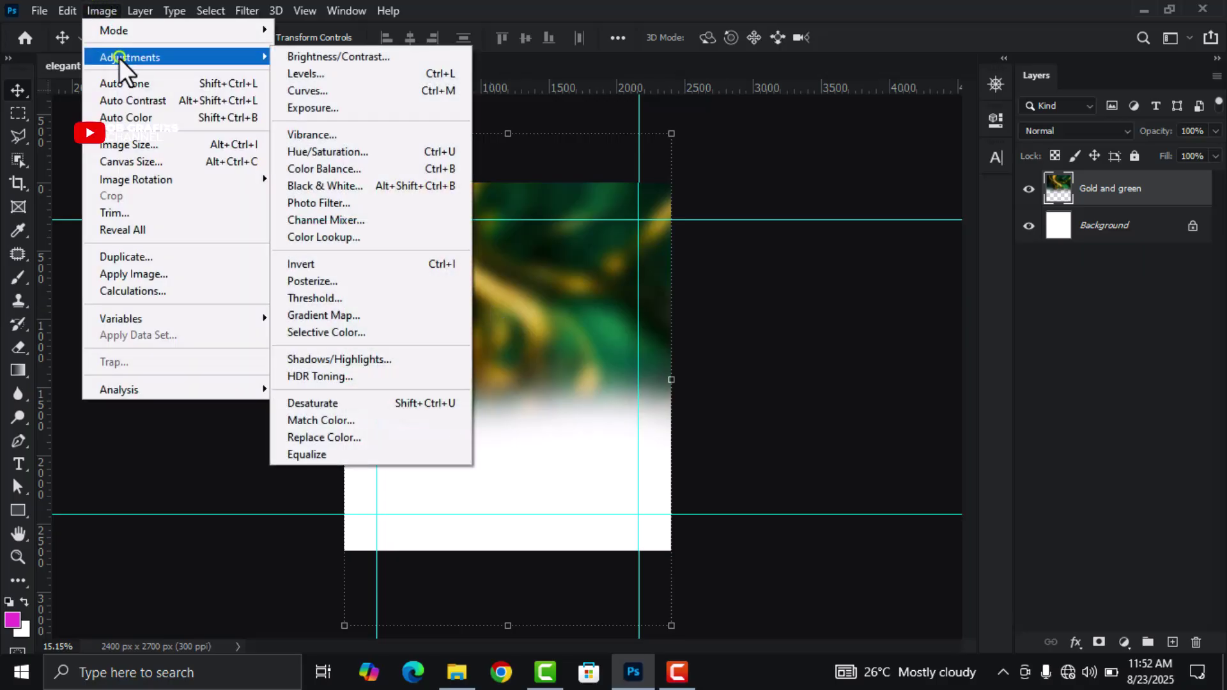
pyautogui.click(348, 156)
pyautogui.moveTo(980, 317); pyautogui.dragTo(991, 318)
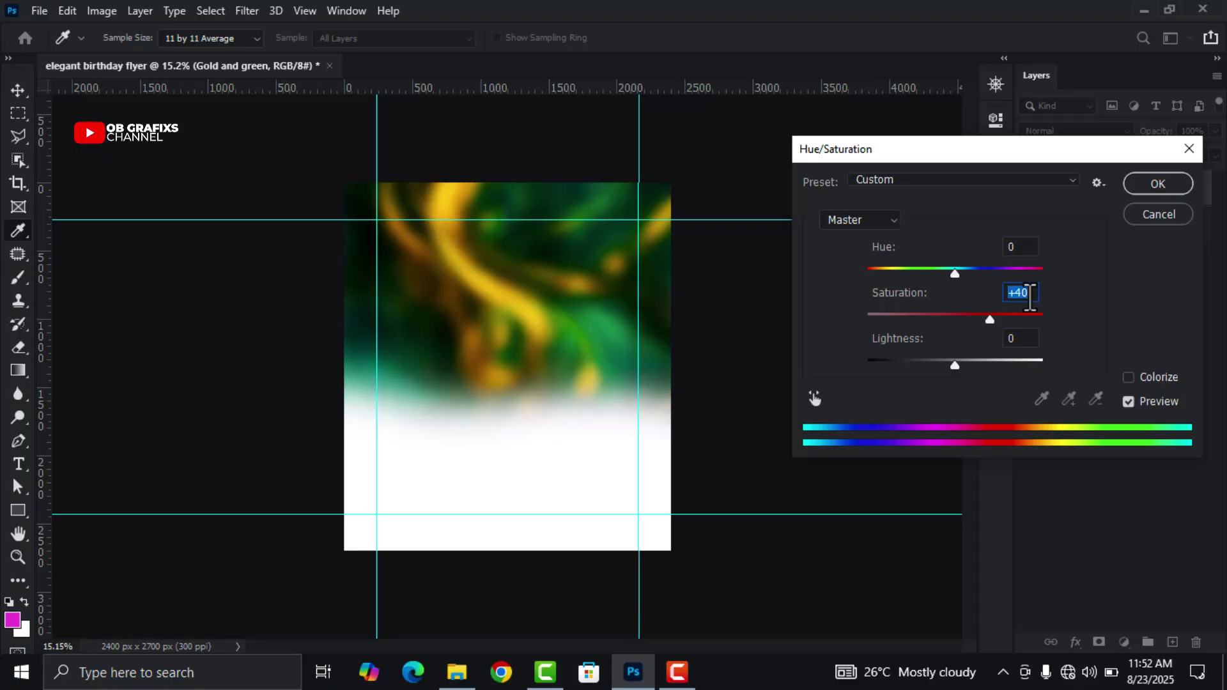
# - Shift the hue of the Gold and green layer to -5
pyautogui.click(1011, 246)
pyautogui.write('1')
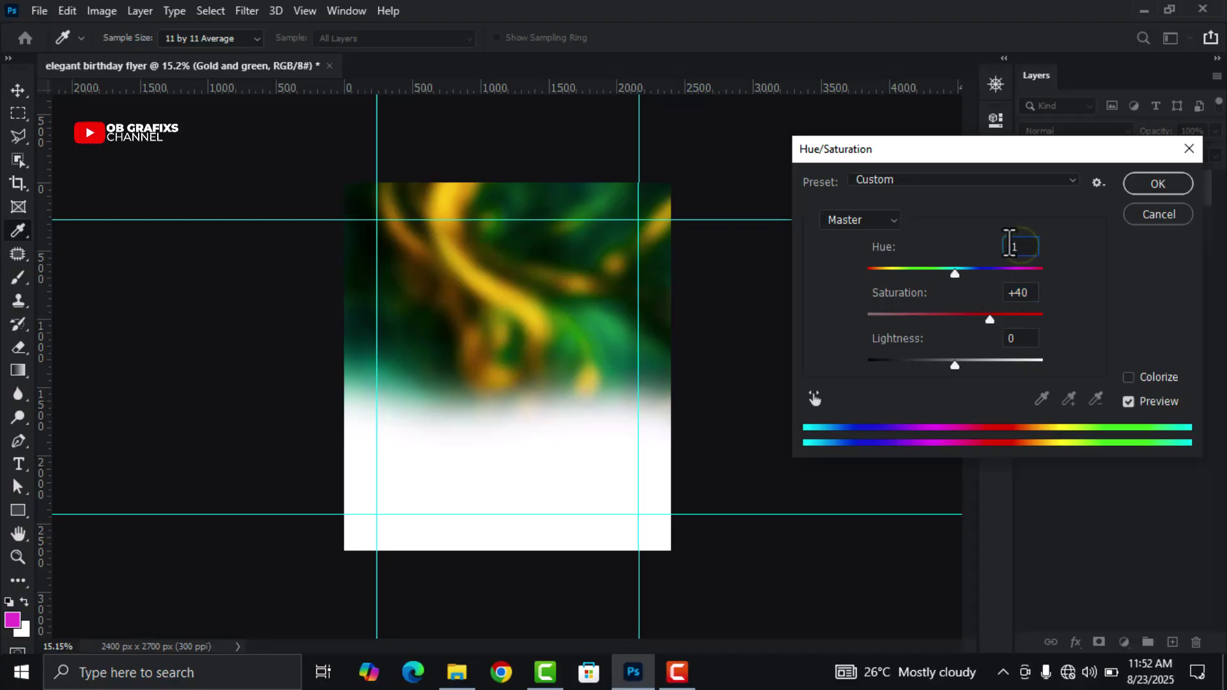
pyautogui.press('Down')
pyautogui.press('Down')
pyautogui.press('Down')
pyautogui.press('Down')
pyautogui.press('Down')
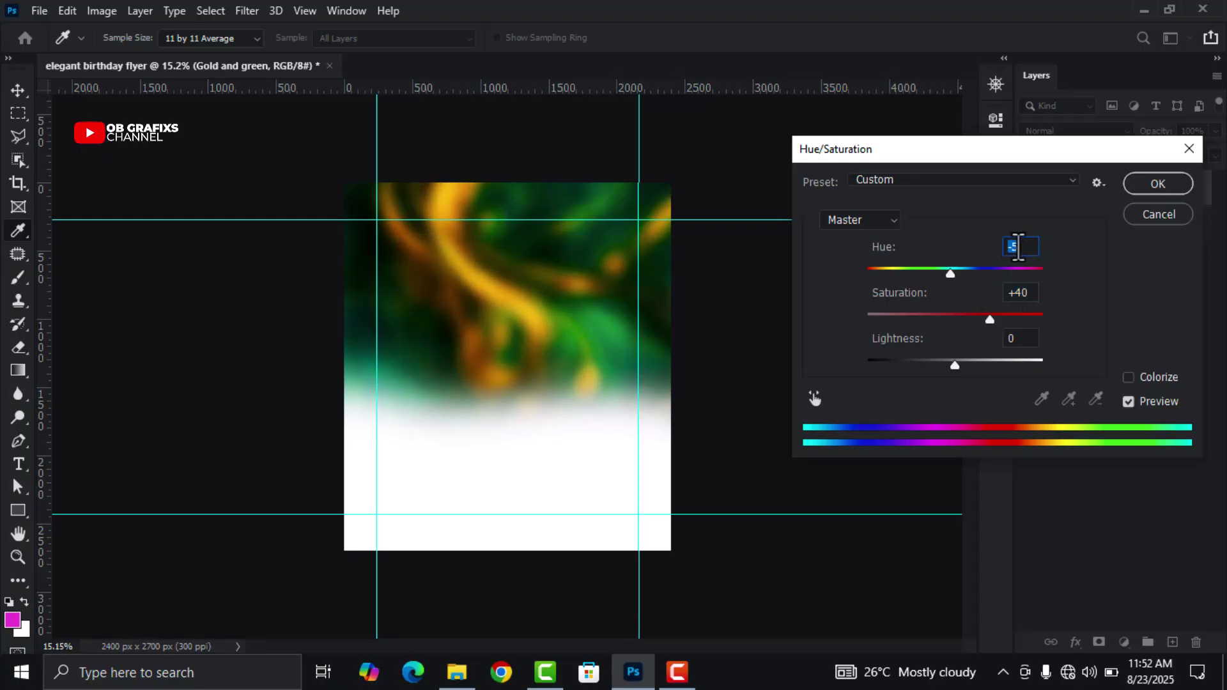
pyautogui.press('Up')
pyautogui.press('Up')
# - Reduce the saturation of the Gold and green layer to +35
pyautogui.click(1022, 292)
pyautogui.press('Down')
pyautogui.press('Down')
pyautogui.press('Down')
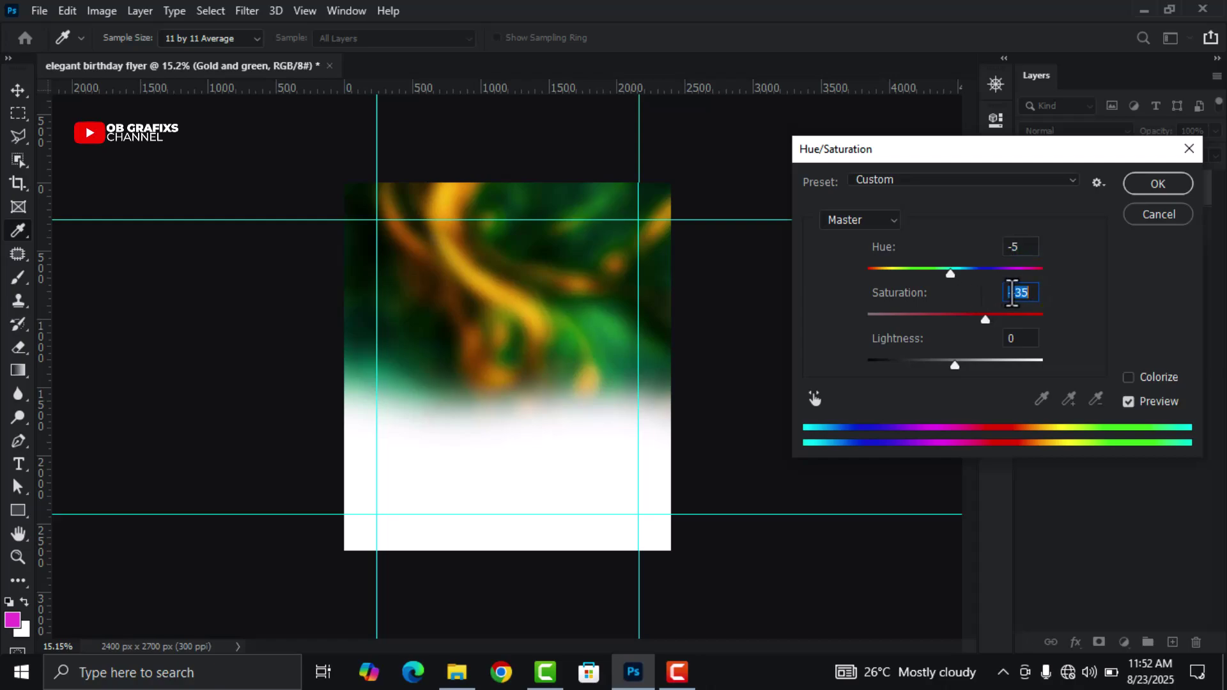
# - Lower the lightness slightly below zero and apply the Hue/Saturation adjustment to the Gold and green layer
pyautogui.click(1015, 338)
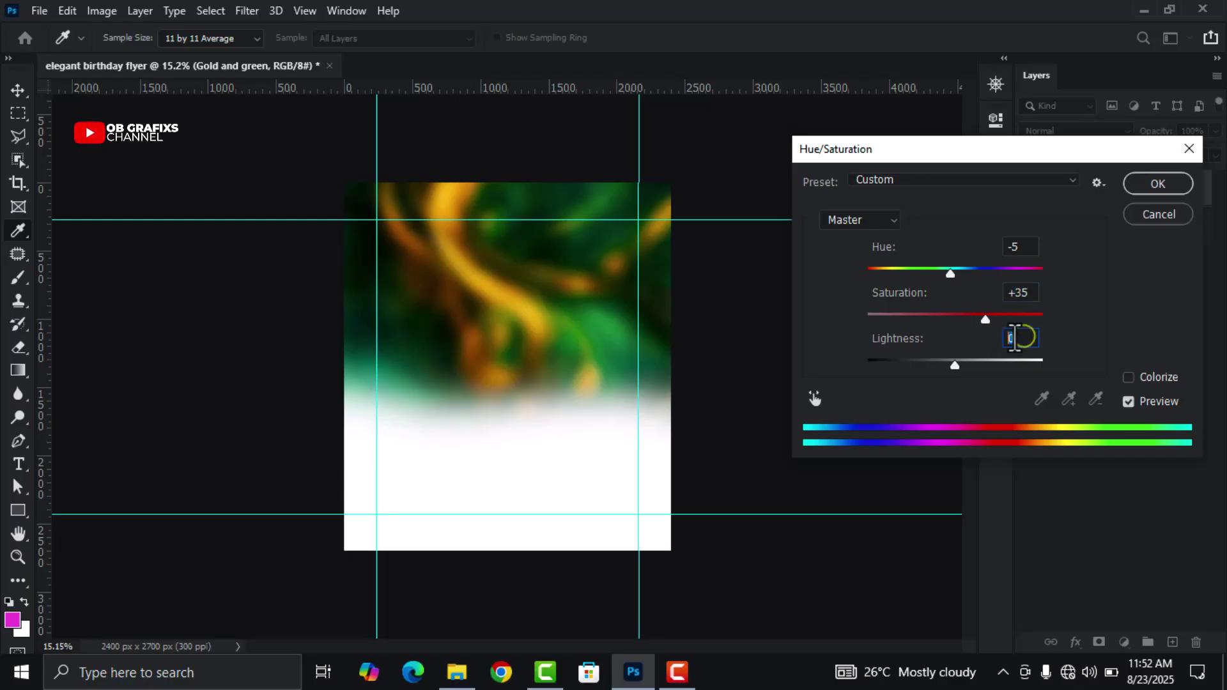
pyautogui.press('Down')
pyautogui.press('Down')
pyautogui.press('Down')
pyautogui.press('Down')
pyautogui.press('Down')
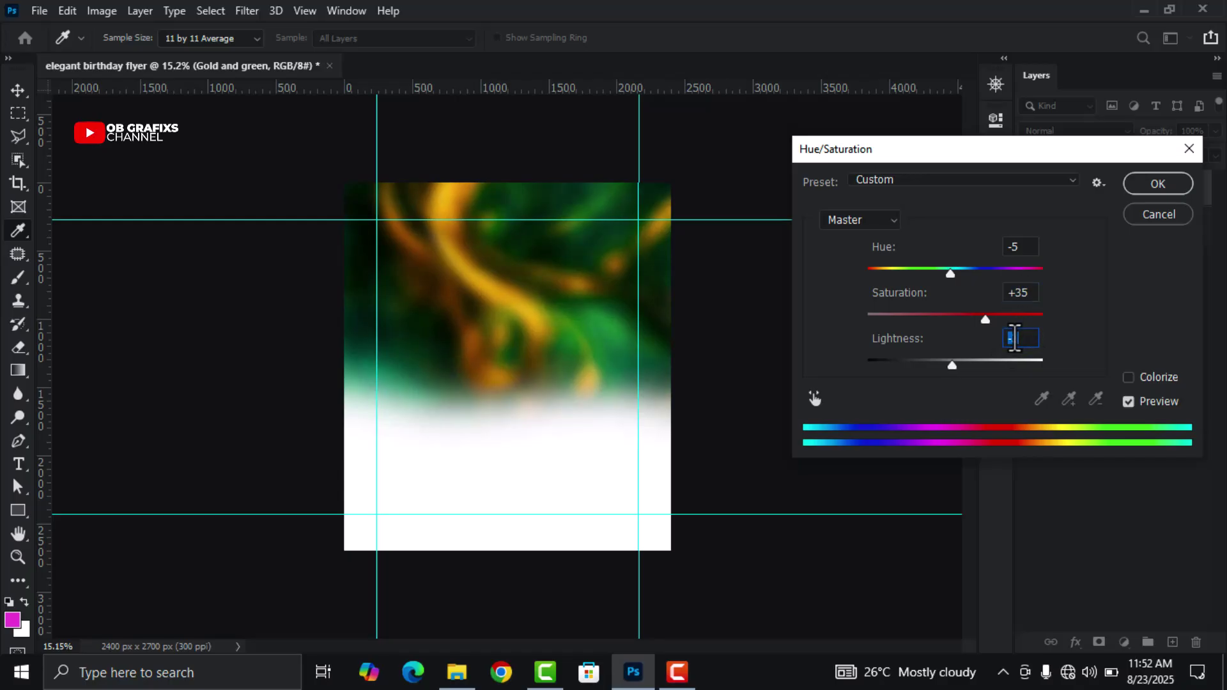
pyautogui.click(1158, 184)
pyautogui.press('v')
pyautogui.scroll(-2, 792, 368)
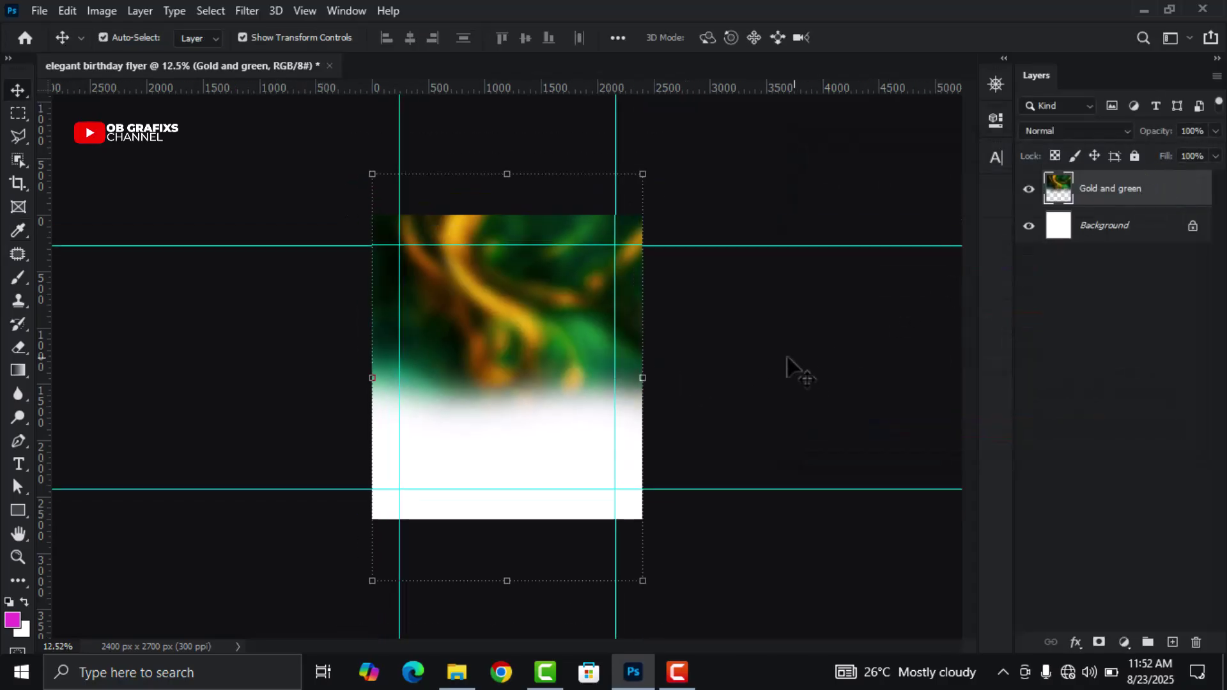
# - Nudge the Gold and green layer slightly downward on the canvas and lock all of its attributes
pyautogui.scroll(1, 591, 332)
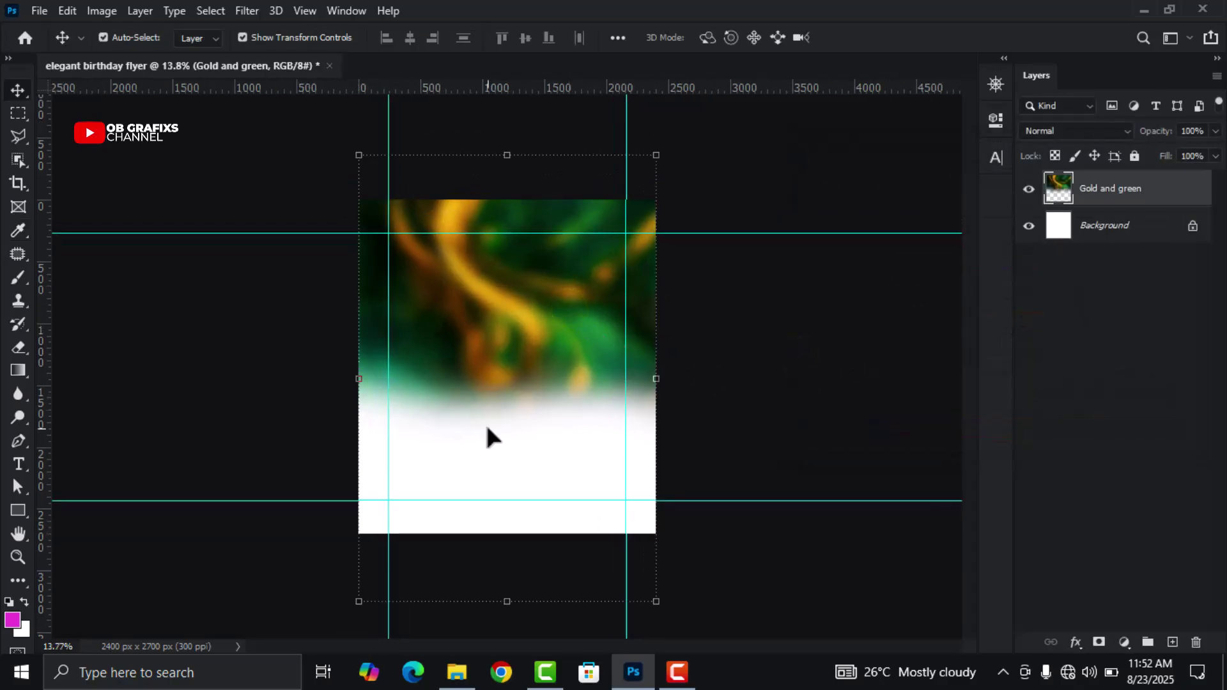
pyautogui.click(546, 314)
pyautogui.hotkey('shift', 'Down')
pyautogui.hotkey('shift', 'Down')
pyautogui.hotkey('shift', 'Down')
pyautogui.hotkey('shift', 'Down')
pyautogui.hotkey('shift', 'Down')
pyautogui.hotkey('shift', 'Down')
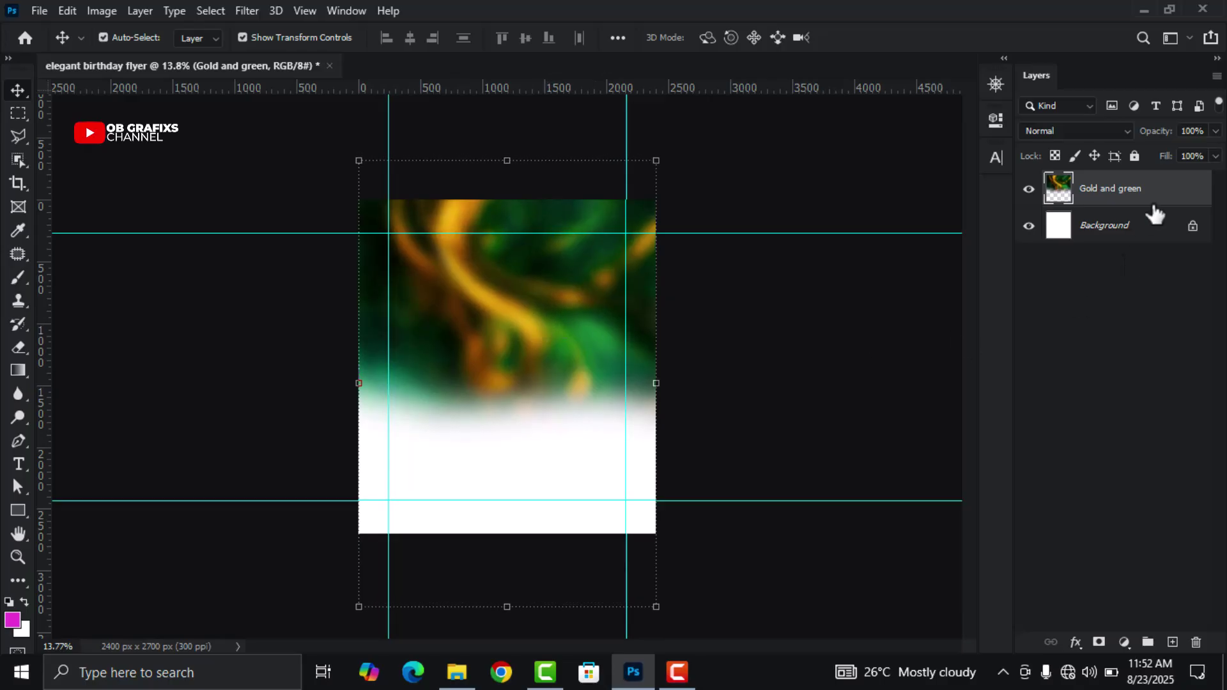
pyautogui.click(1134, 155)
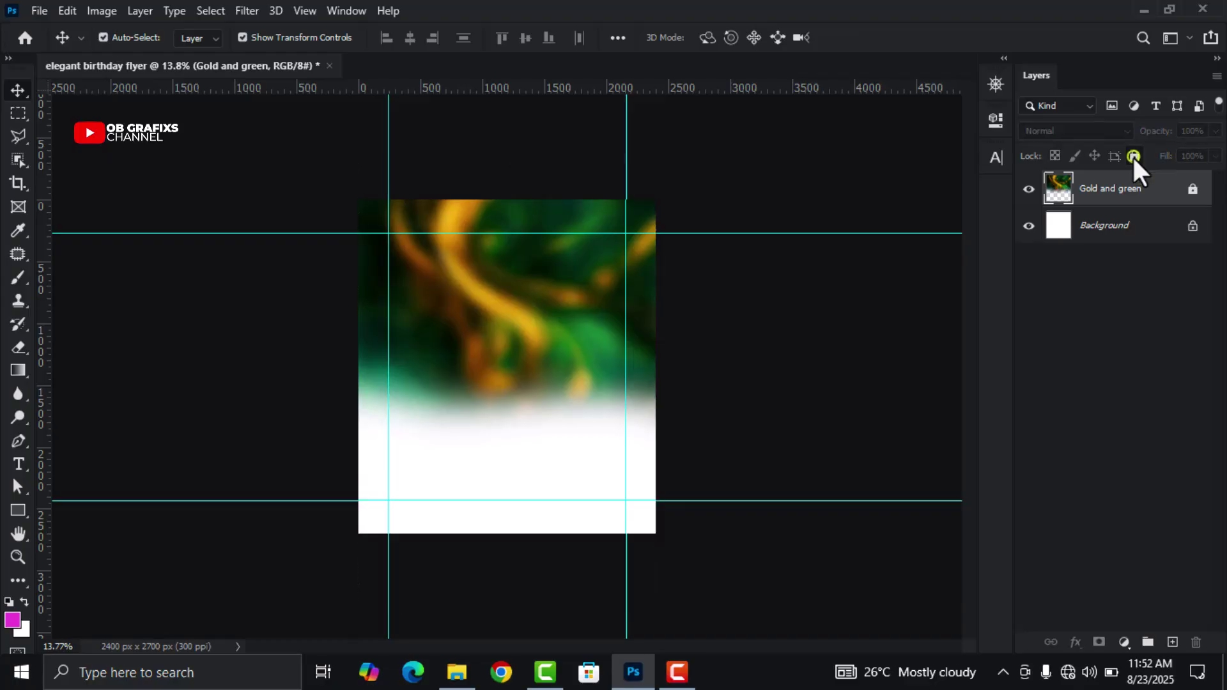
pyautogui.click(785, 391)
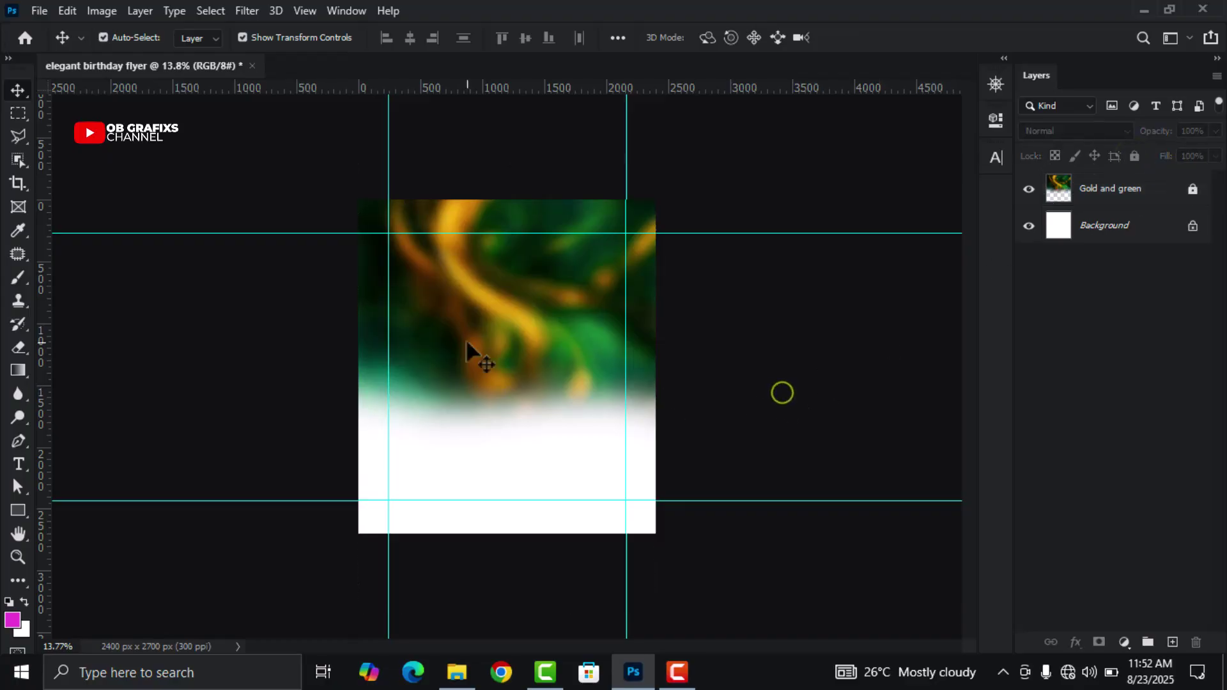
# - Draw a magenta rounded rectangle about 1161 x 269 px with a 30 px radius over the green area and shift it up and right
pyautogui.click(21, 504)
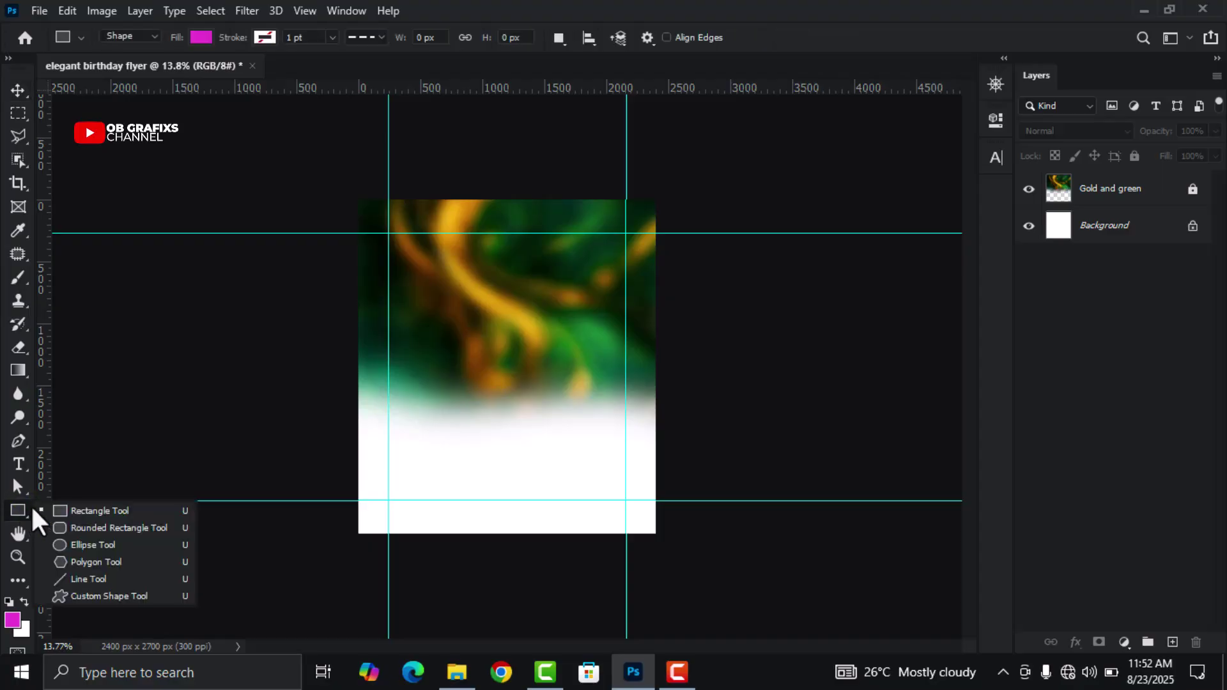
pyautogui.click(93, 531)
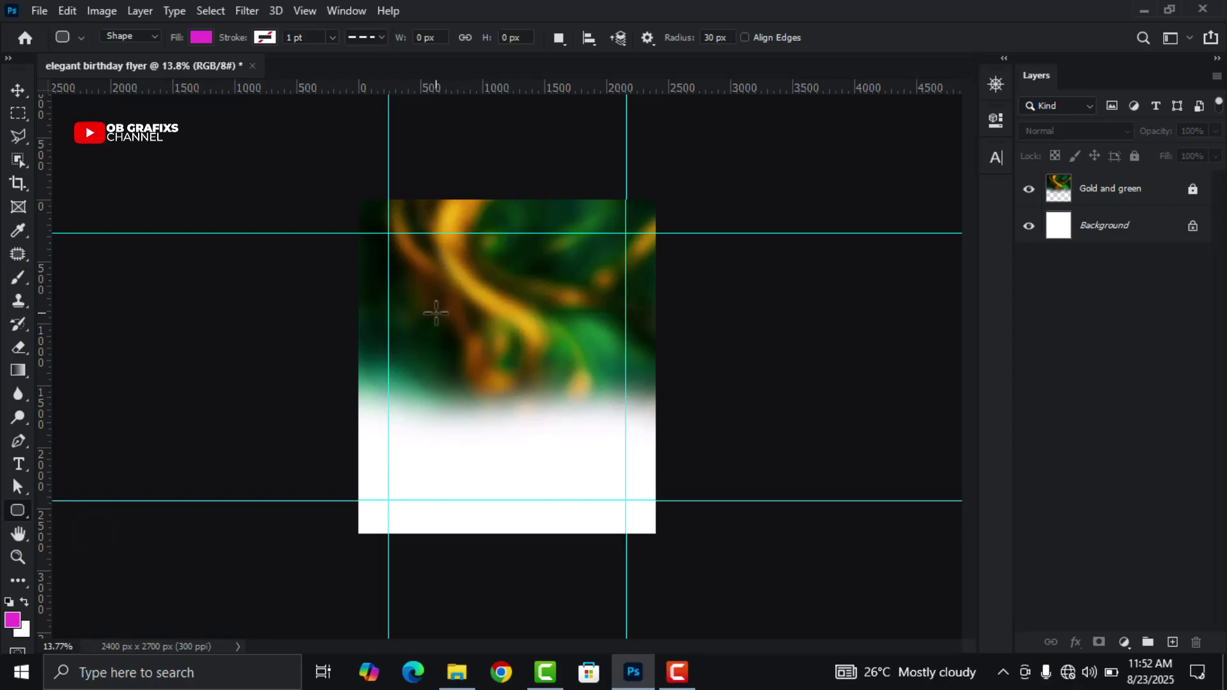
pyautogui.moveTo(423, 311); pyautogui.dragTo(567, 344)
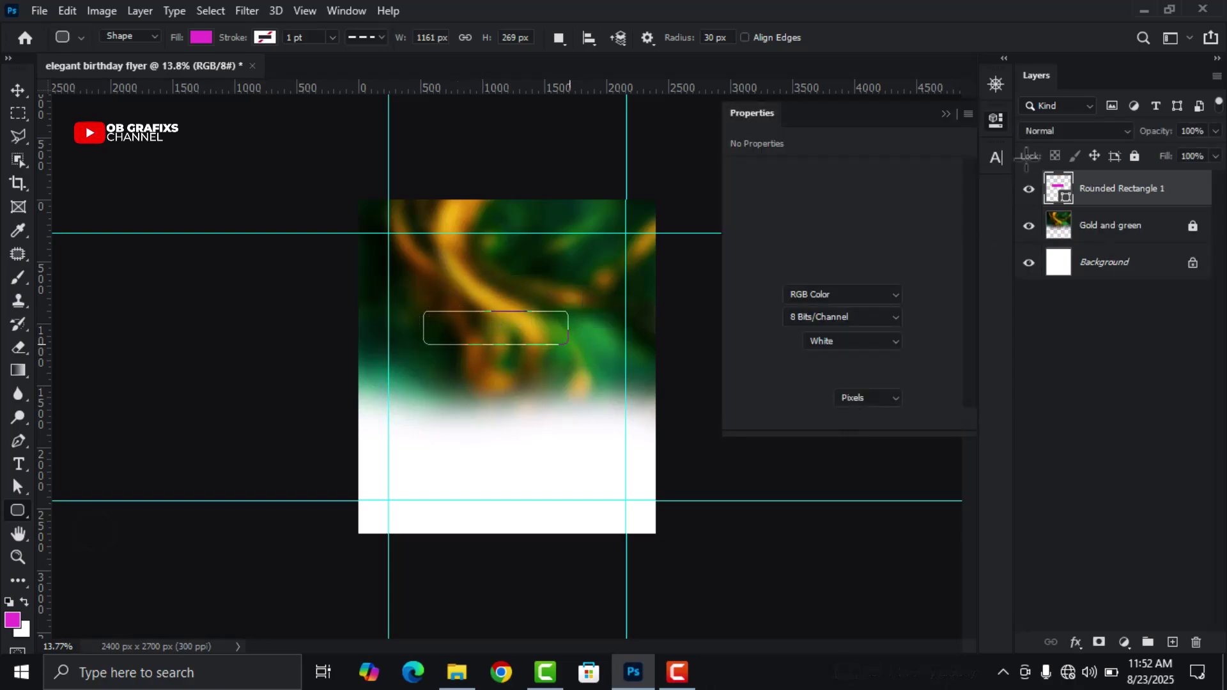
pyautogui.click(995, 120)
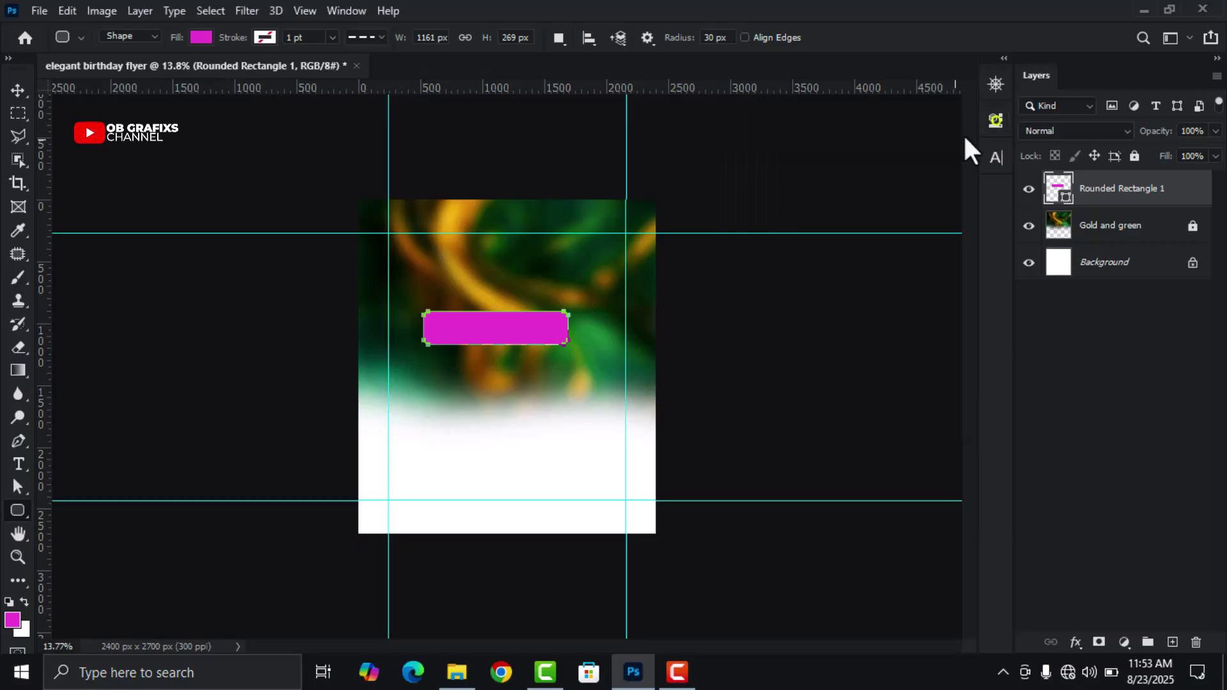
pyautogui.click(16, 90)
pyautogui.scroll(2, 539, 457)
pyautogui.click(849, 370)
pyautogui.moveTo(559, 322); pyautogui.dragTo(591, 303)
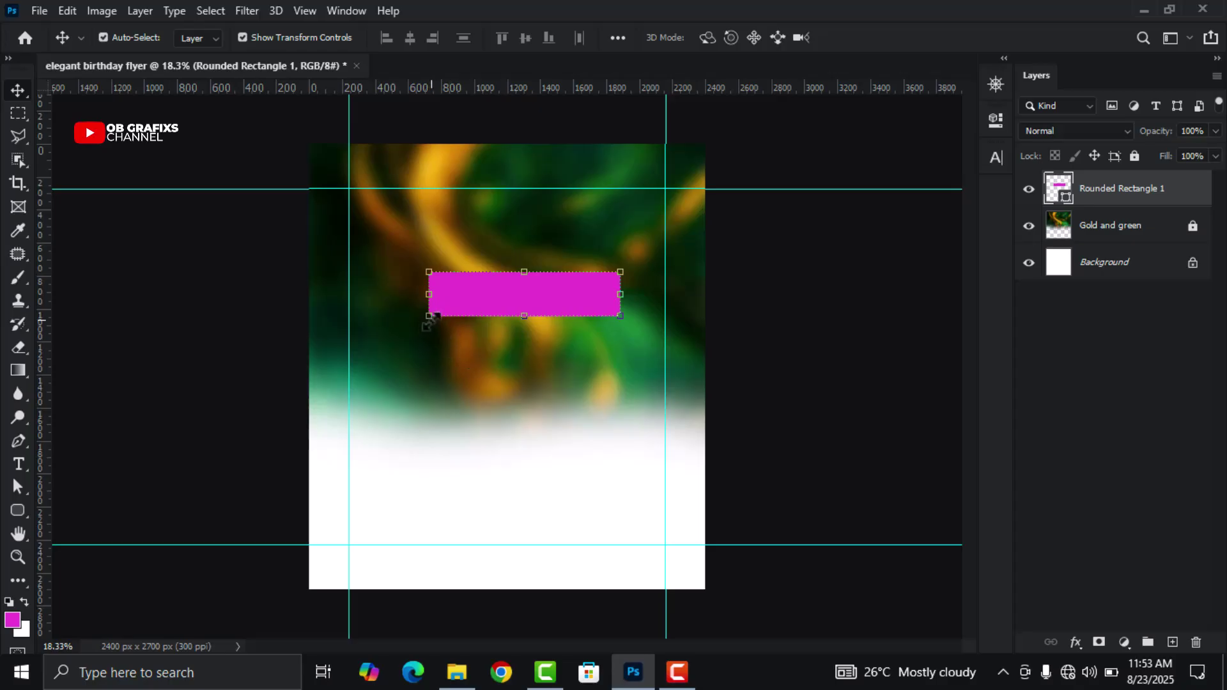
# - Distort the rounded rectangle into a taper by bringing its two left corners toward each other and apply the transform
pyautogui.press('ctrl')
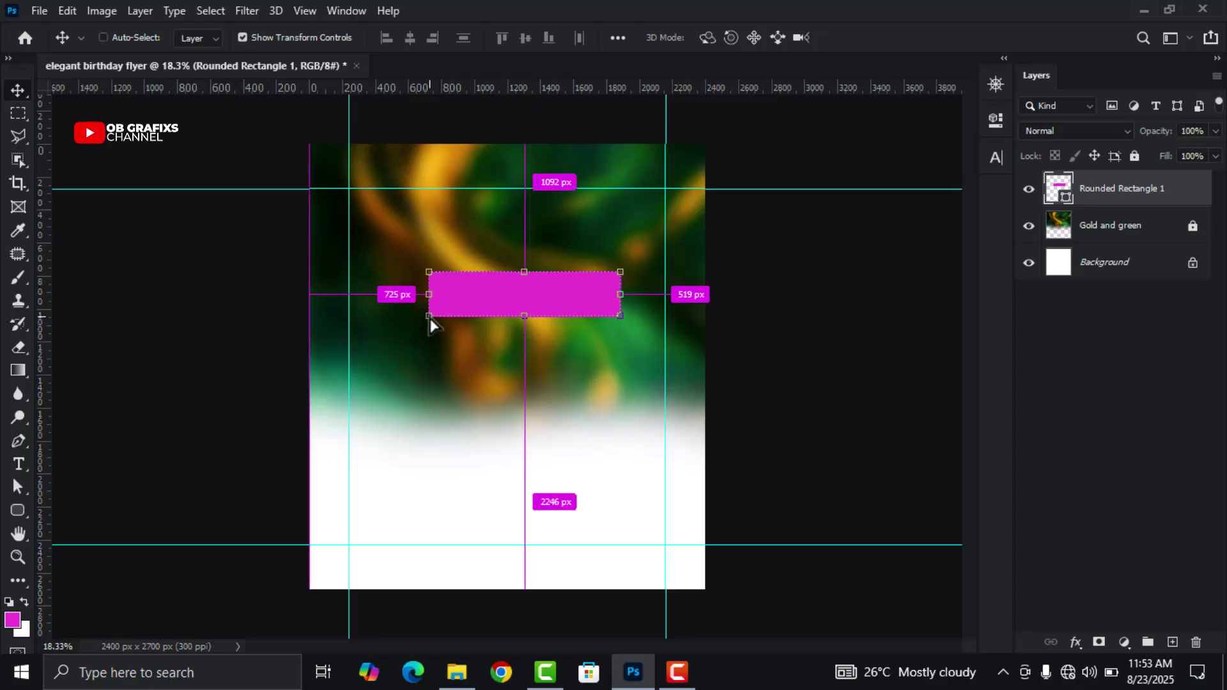
pyautogui.moveTo(429, 320); pyautogui.dragTo(431, 302)
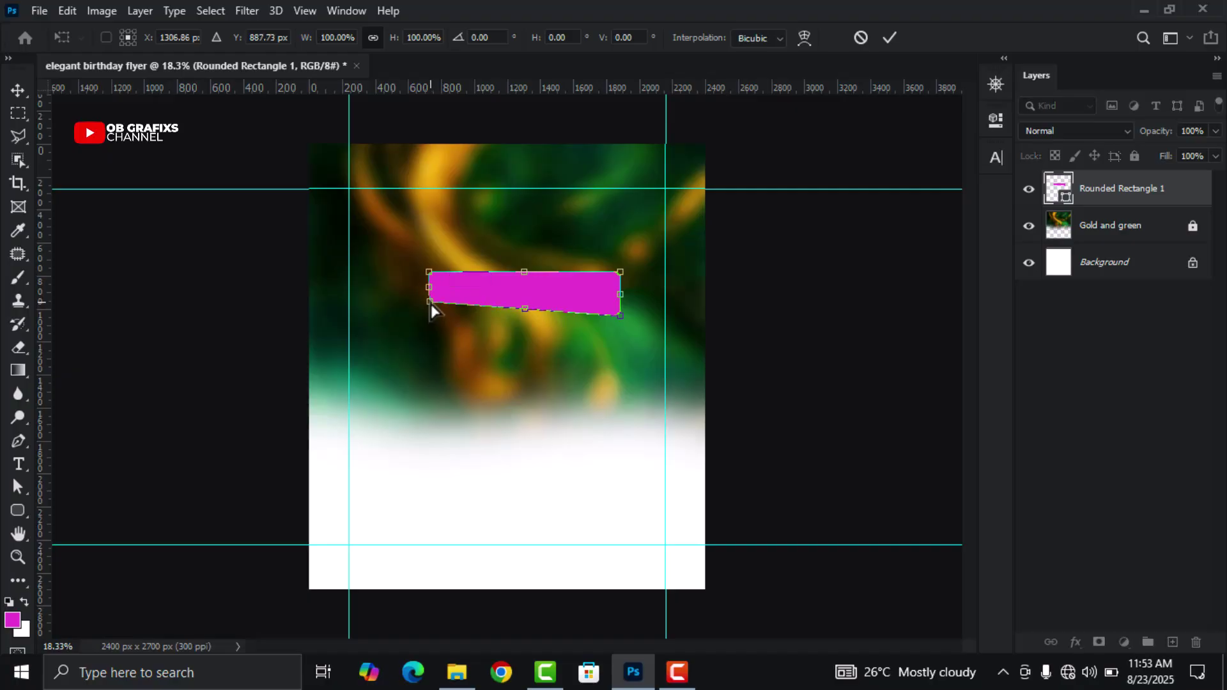
pyautogui.click(427, 269)
pyautogui.moveTo(425, 266); pyautogui.dragTo(426, 277)
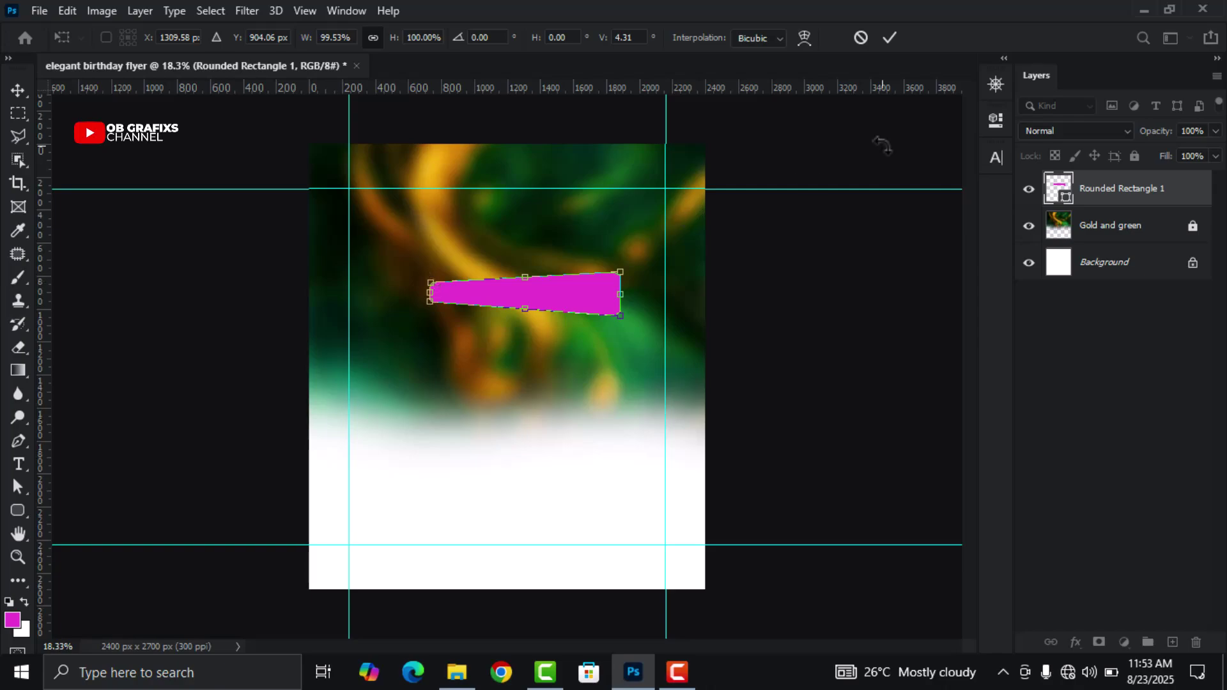
pyautogui.click(889, 37)
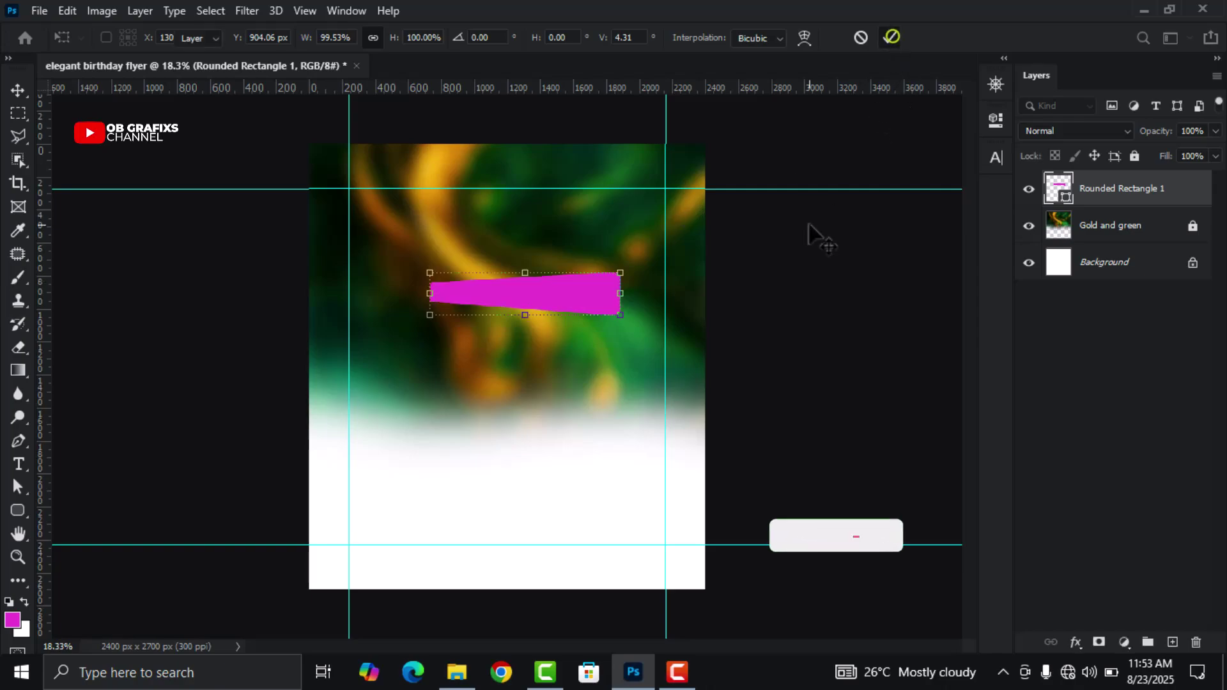
# - Scale the tapered shape down to about 964 px wide and move it up and to the right
pyautogui.click(581, 297)
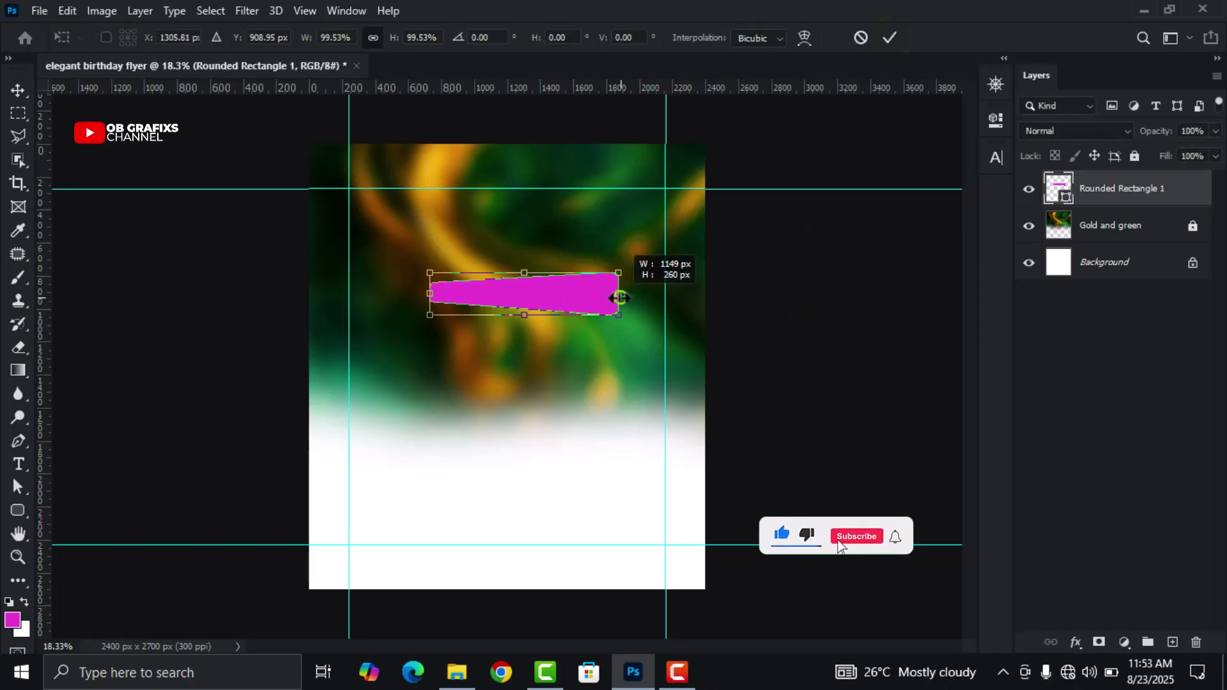
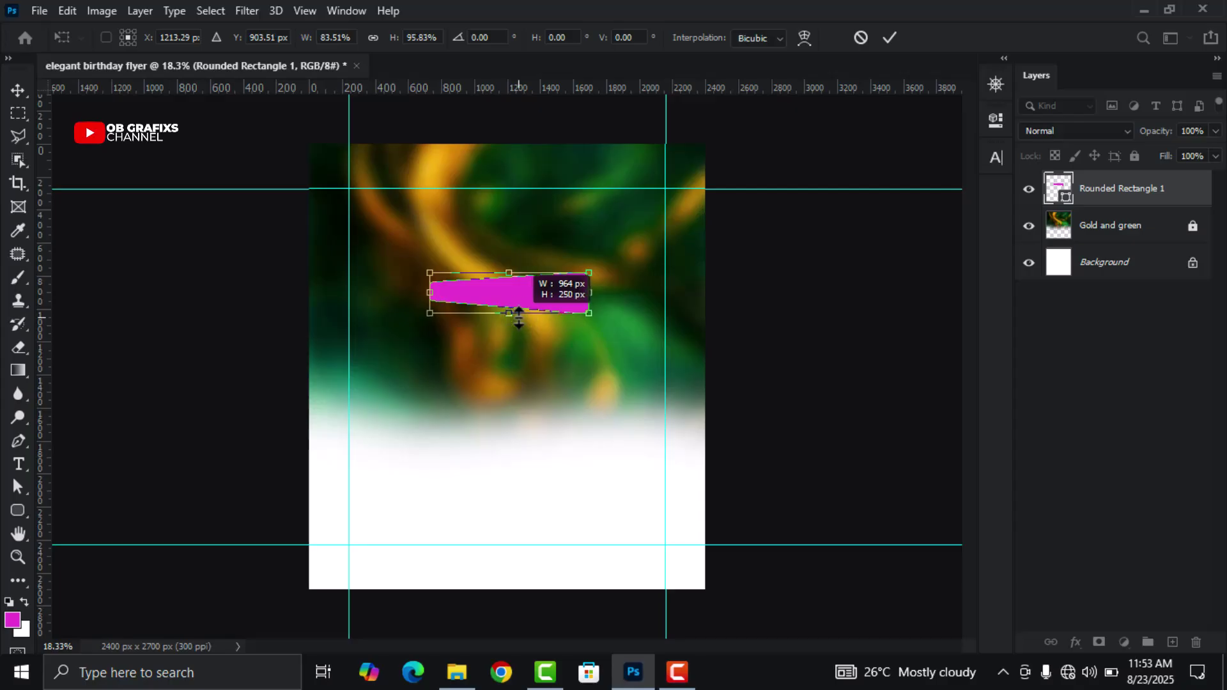
pyautogui.click(892, 38)
pyautogui.moveTo(550, 306)
pyautogui.mouseDown()
pyautogui.moveTo(587, 265)
pyautogui.moveTo(544, 285)
pyautogui.mouseUp()
pyautogui.click(887, 37)
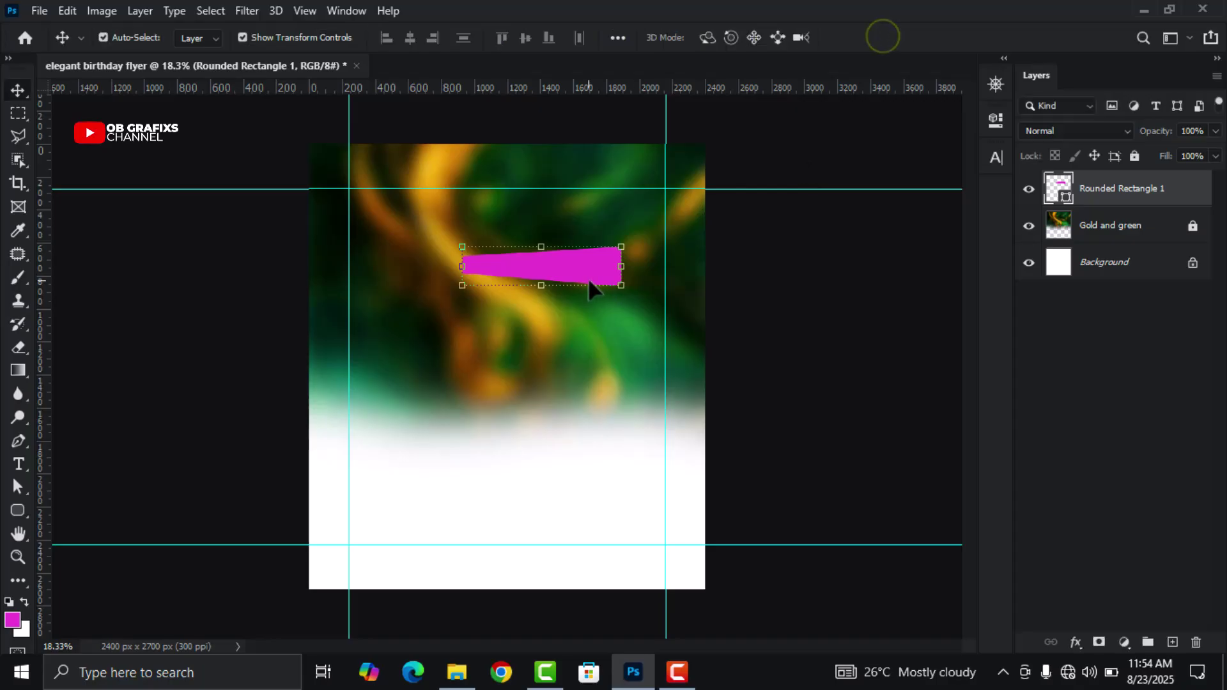
# - Duplicate the tapered shape, rotate the copy about 7.5° clockwise and fit it directly beneath the original
pyautogui.press('ctrl')
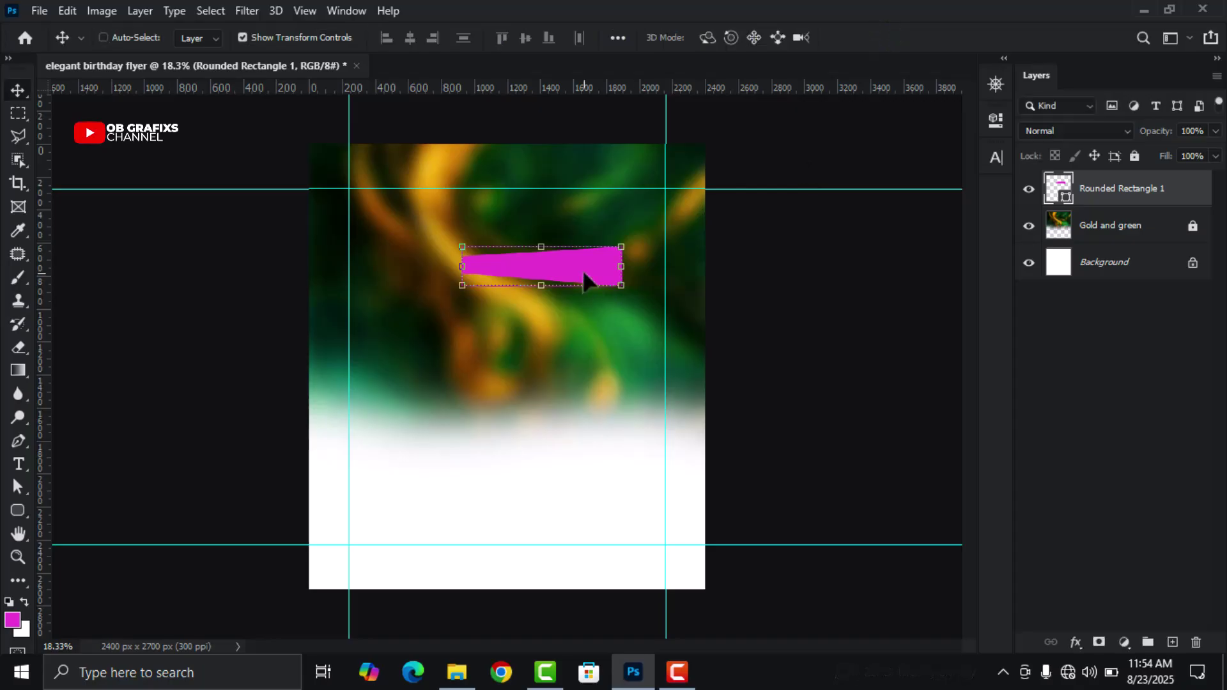
pyautogui.hotkey('ctrl', 'j')
pyautogui.moveTo(581, 270); pyautogui.dragTo(585, 308)
pyautogui.scroll(3, 581, 294)
pyautogui.moveTo(679, 358)
pyautogui.mouseDown()
pyautogui.moveTo(668, 351)
pyautogui.moveTo(667, 377)
pyautogui.mouseUp()
pyautogui.scroll(1, 583, 310)
pyautogui.moveTo(574, 317)
pyautogui.mouseDown()
pyautogui.moveTo(595, 312)
pyautogui.moveTo(593, 301)
pyautogui.mouseUp()
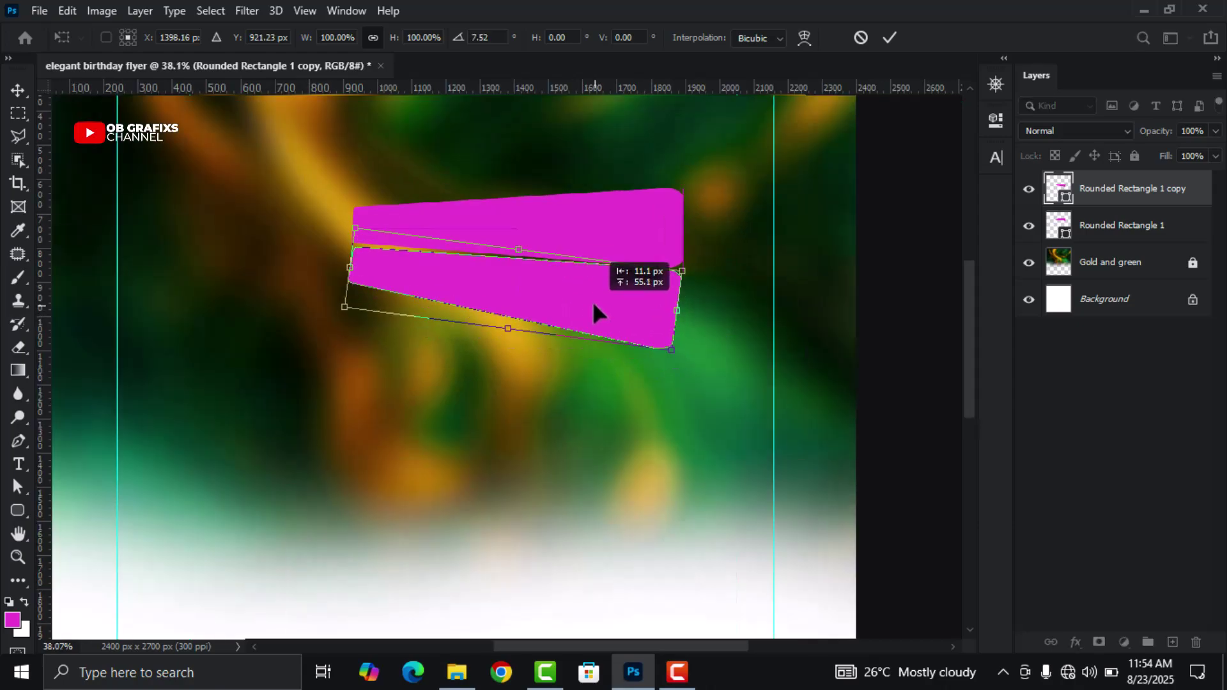
pyautogui.click(889, 38)
# - Fine-tune the second shape's angle with a further rotation of about 0.2° and apply it
pyautogui.scroll(2, 569, 304)
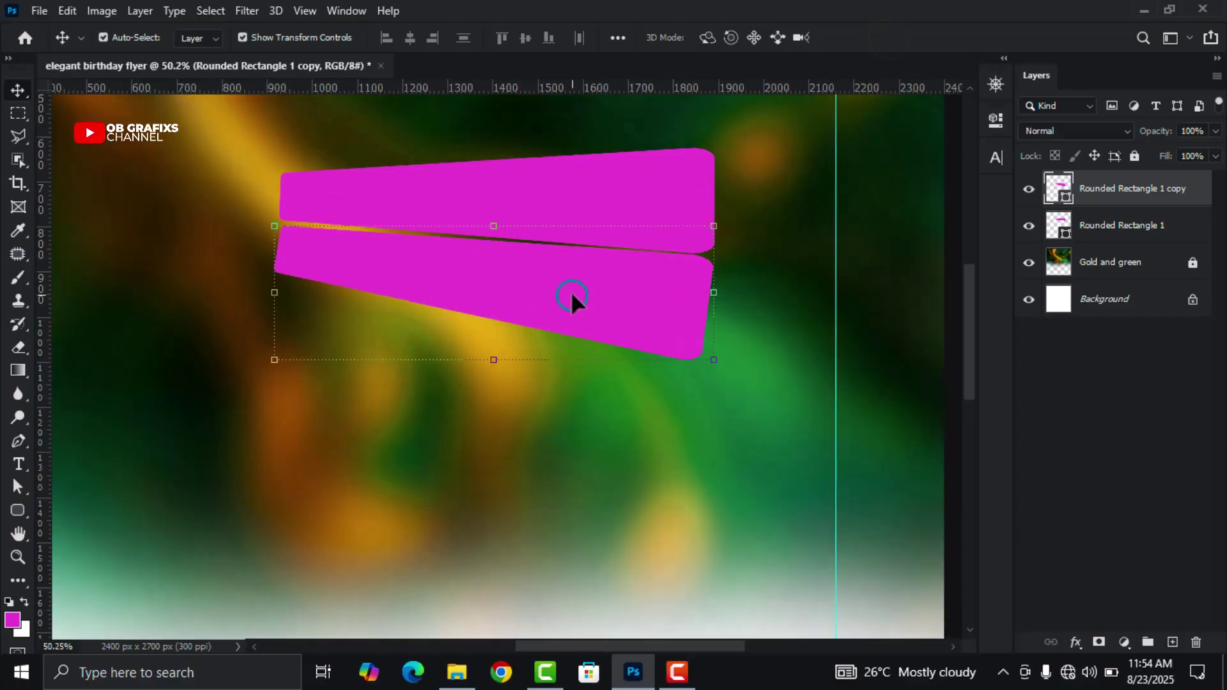
pyautogui.hotkey('ctrl', 't')
pyautogui.moveTo(729, 372); pyautogui.dragTo(726, 370)
pyautogui.click(889, 38)
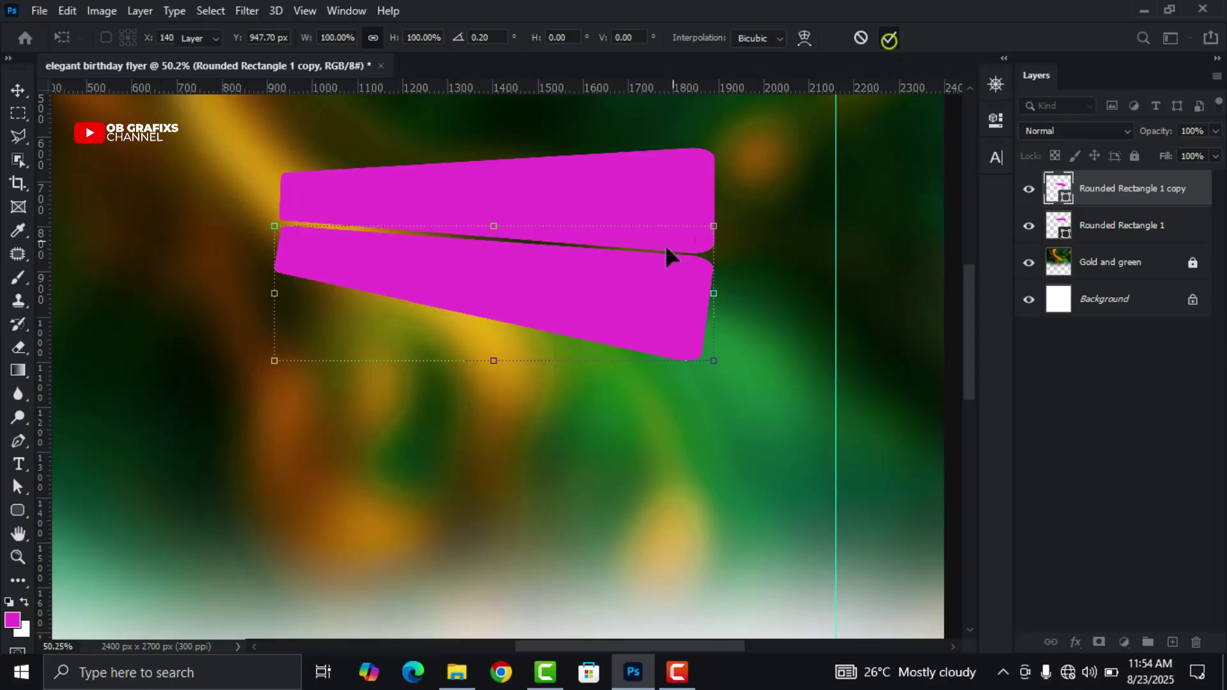
# - Duplicate the second shape, rotate the copy about 7.4° clockwise and fit it beneath as the third fan blade
pyautogui.scroll(-1, 634, 289)
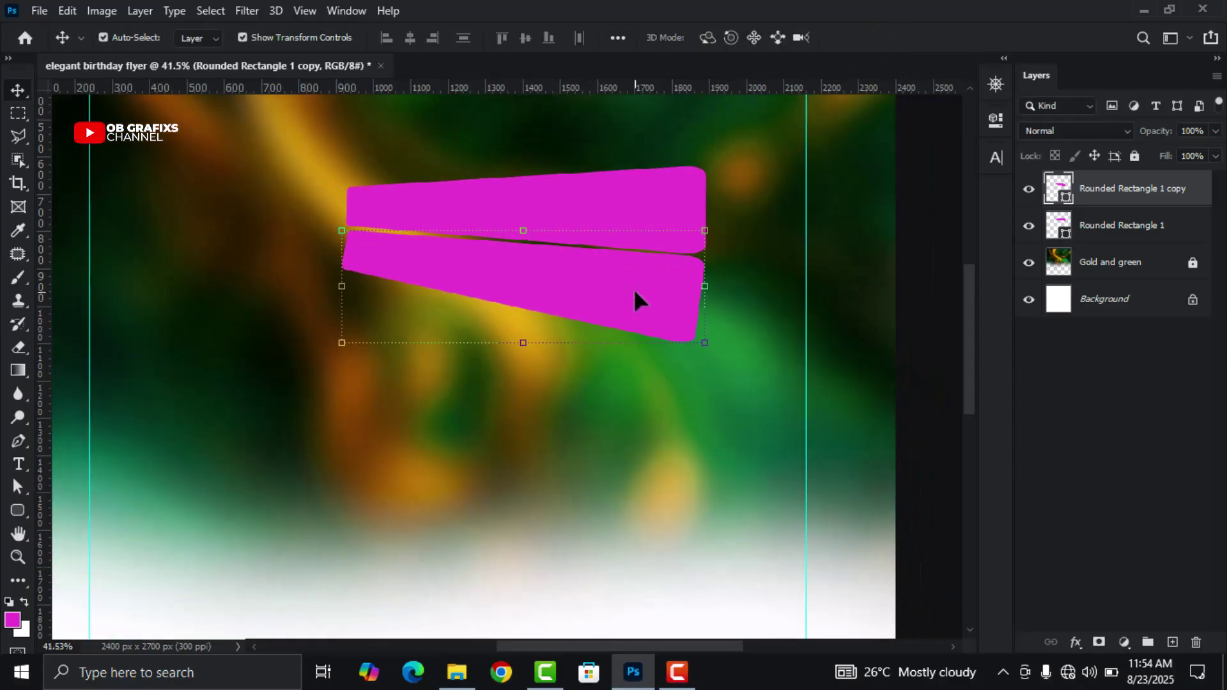
pyautogui.moveTo(634, 292); pyautogui.dragTo(622, 372)
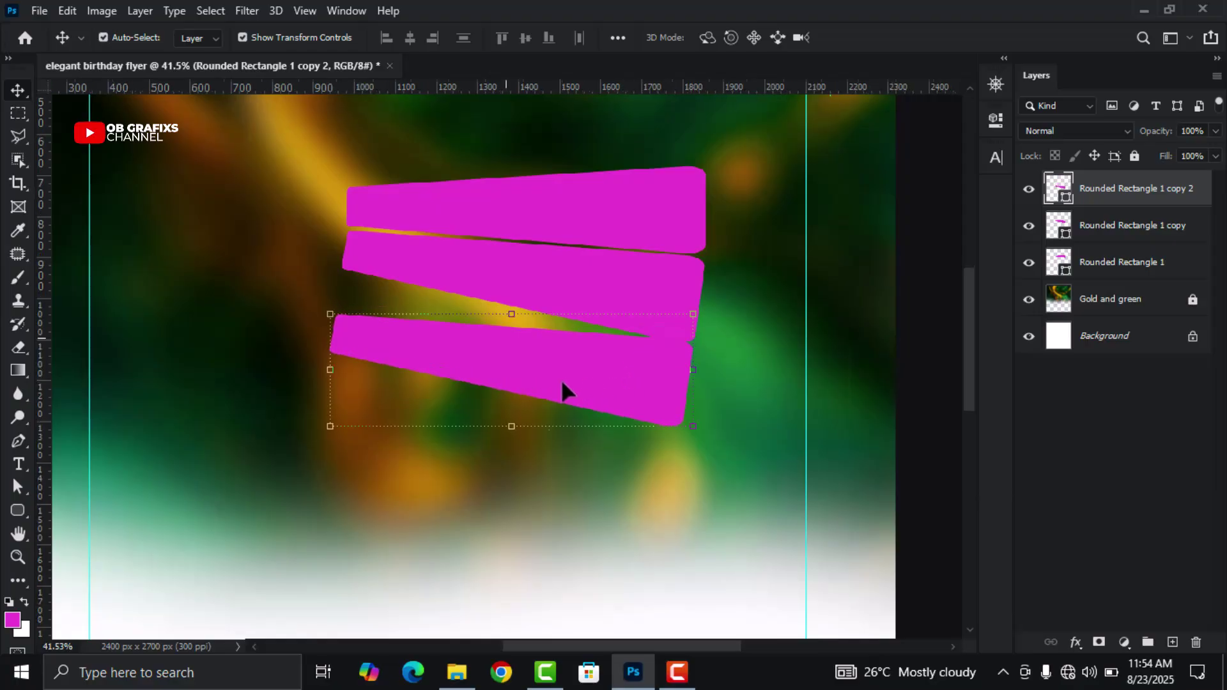
pyautogui.scroll(1, 562, 383)
pyautogui.moveTo(714, 447); pyautogui.dragTo(701, 471)
pyautogui.moveTo(623, 418); pyautogui.dragTo(618, 395)
pyautogui.press('Up')
pyautogui.press('Up')
pyautogui.press('Up')
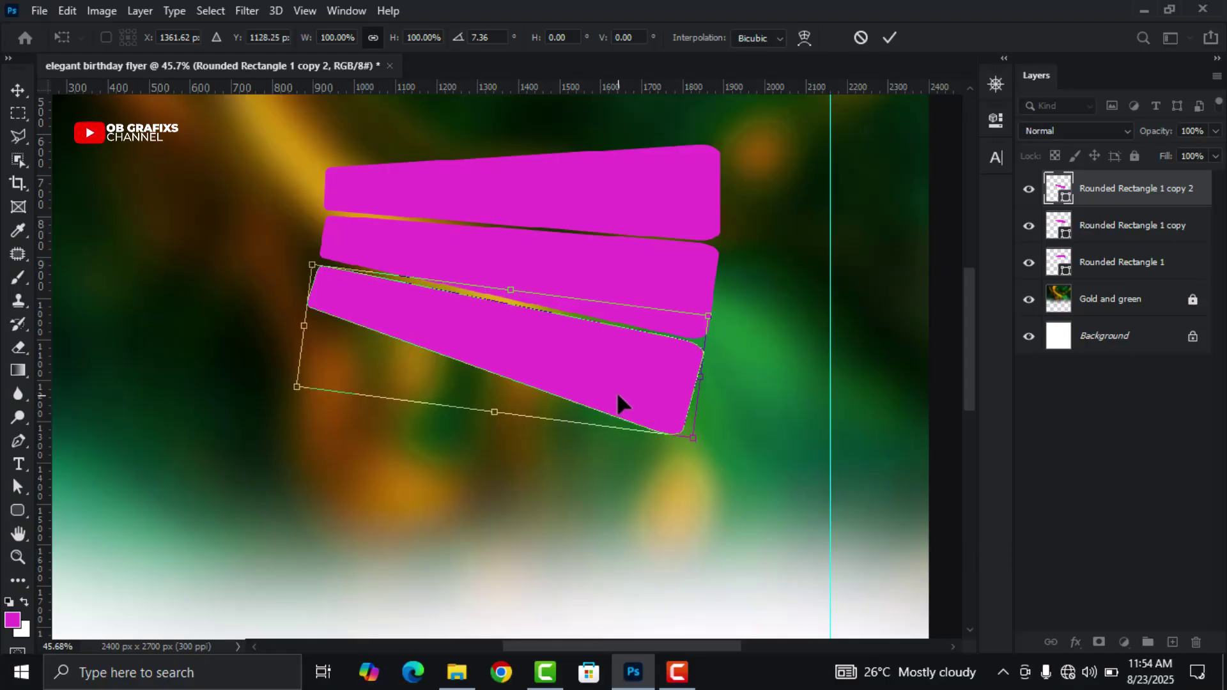
pyautogui.click(886, 40)
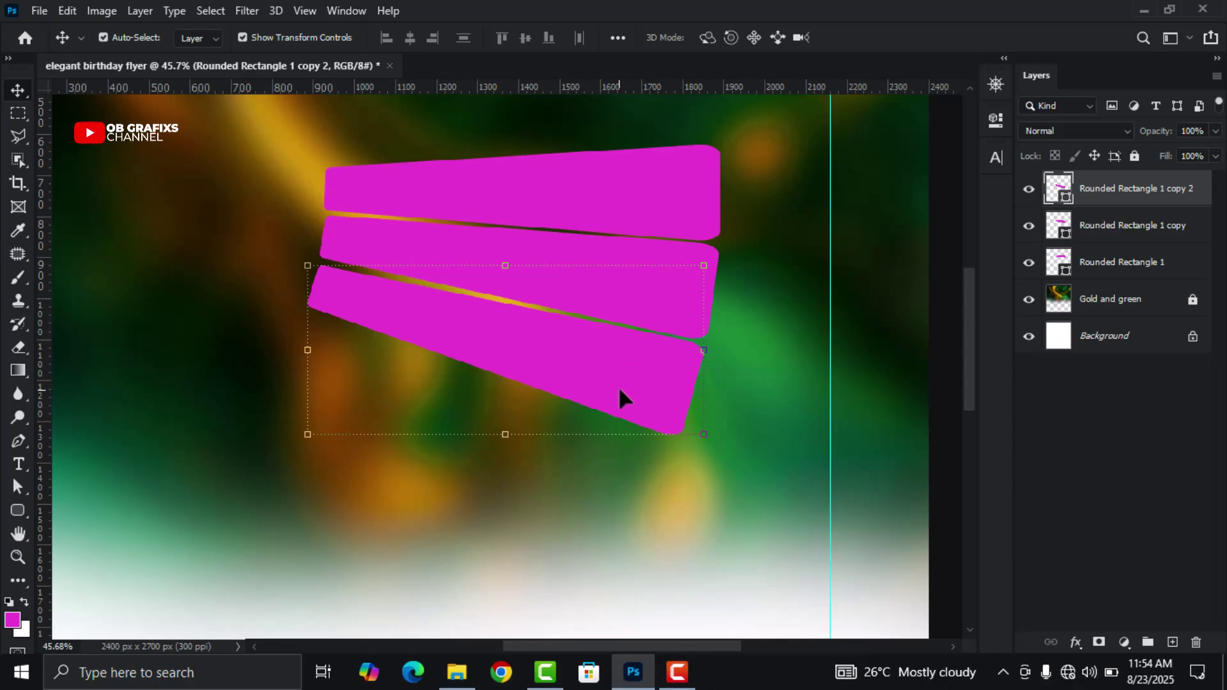
# - Duplicate the third shape, rotate the copy about 7.9° clockwise and fit it beneath as the fourth fan blade
pyautogui.moveTo(627, 378); pyautogui.dragTo(596, 473)
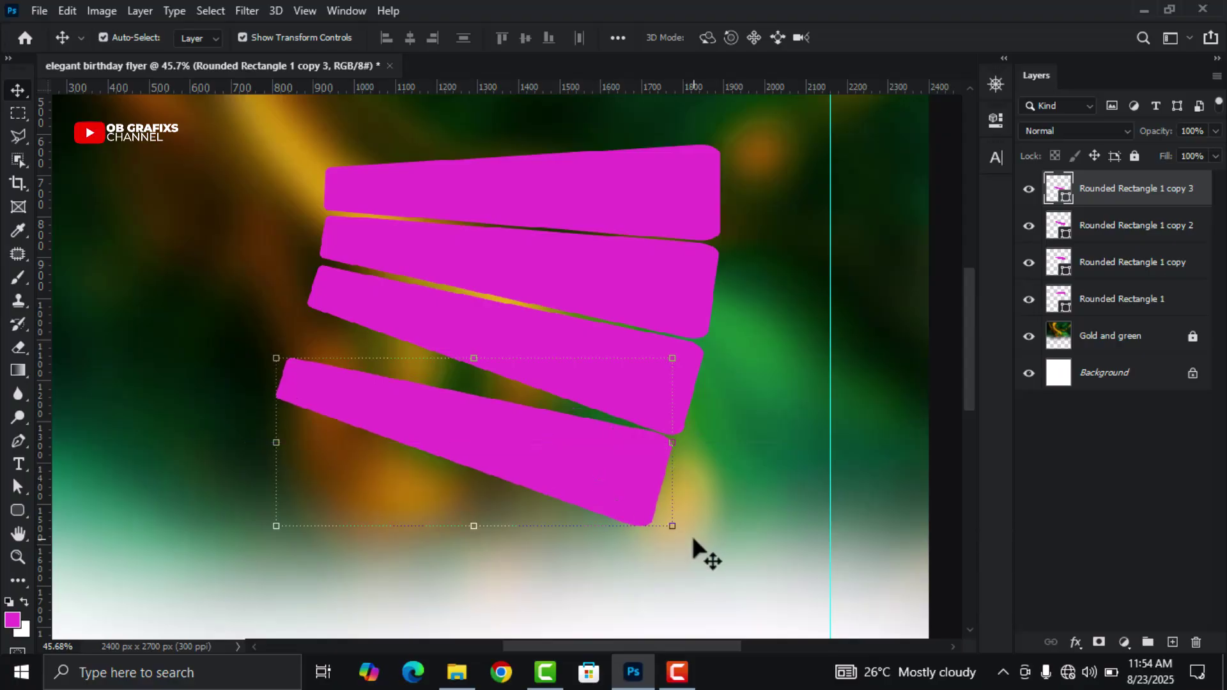
pyautogui.moveTo(682, 537); pyautogui.dragTo(655, 552)
pyautogui.moveTo(582, 477); pyautogui.dragTo(586, 456)
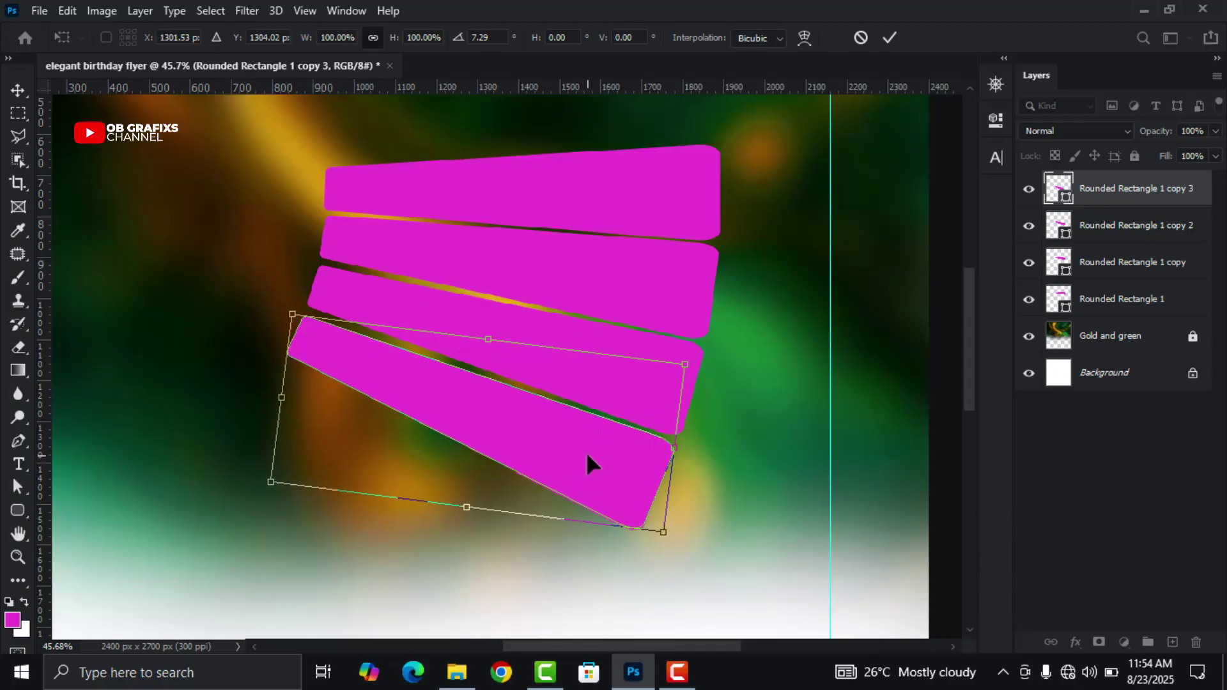
pyautogui.moveTo(679, 545); pyautogui.dragTo(632, 519)
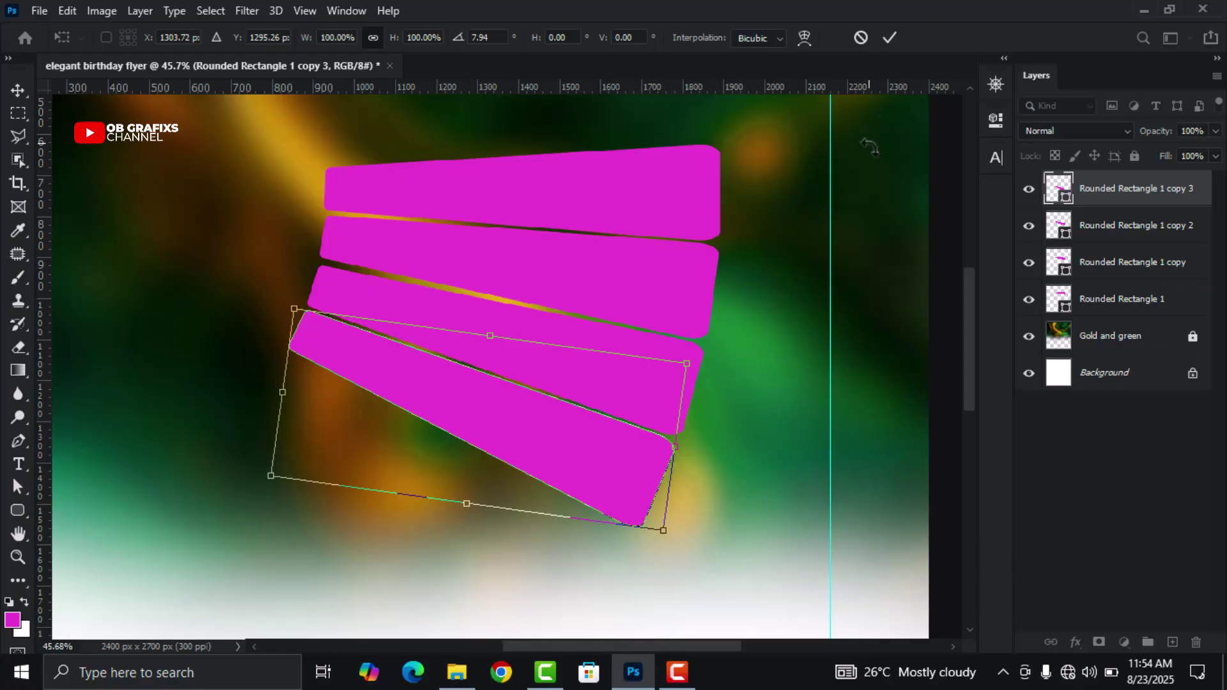
pyautogui.click(889, 39)
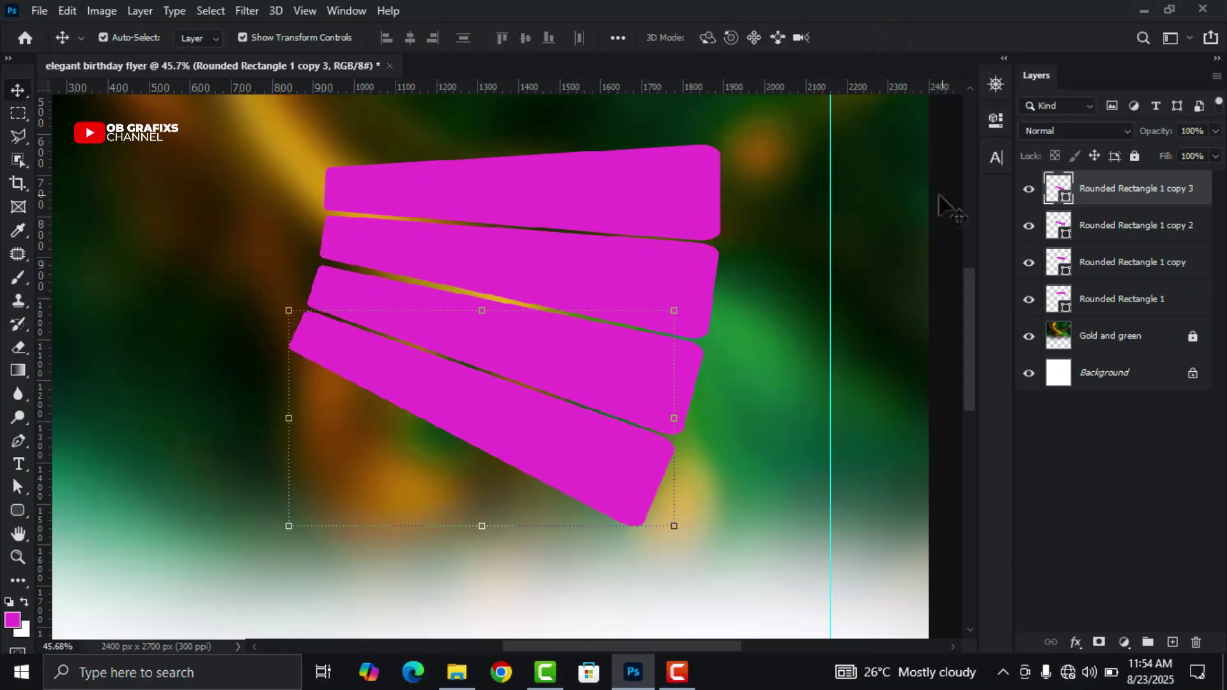
# - Nudge the lower fan blades slightly to even out the gaps between them, then deselect the layers
pyautogui.click(584, 395)
pyautogui.moveTo(584, 392); pyautogui.dragTo(586, 392)
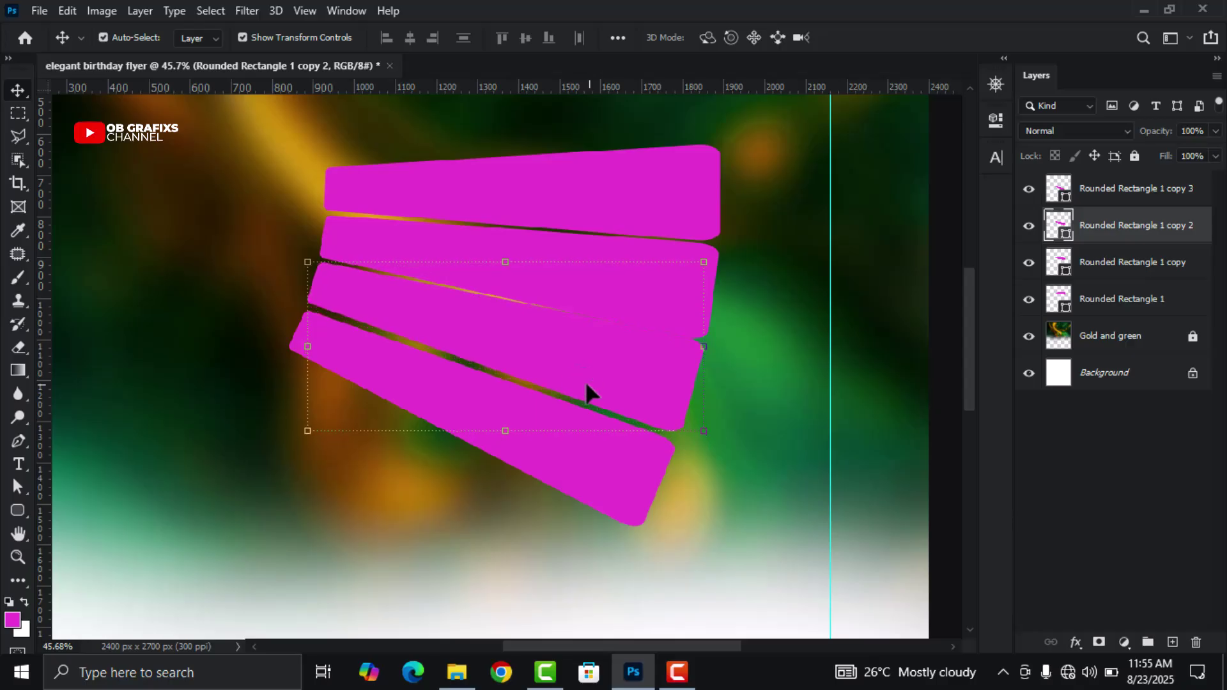
pyautogui.click(581, 472)
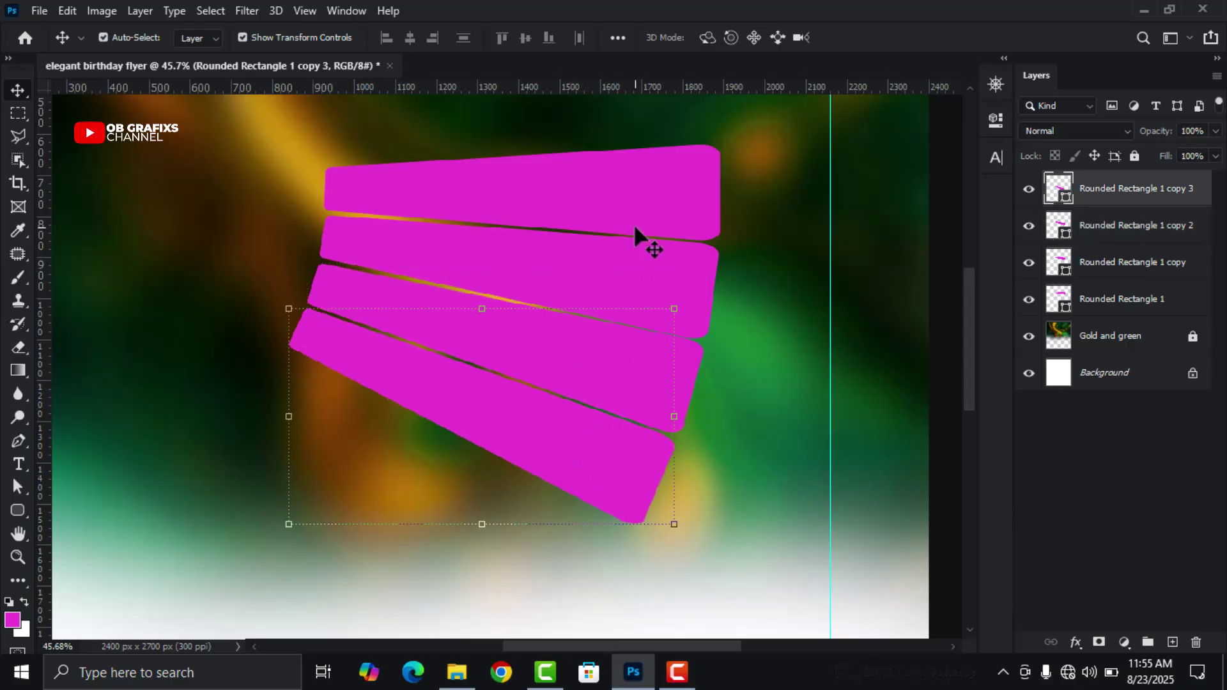
pyautogui.click(627, 254)
pyautogui.scroll(-2, 626, 254)
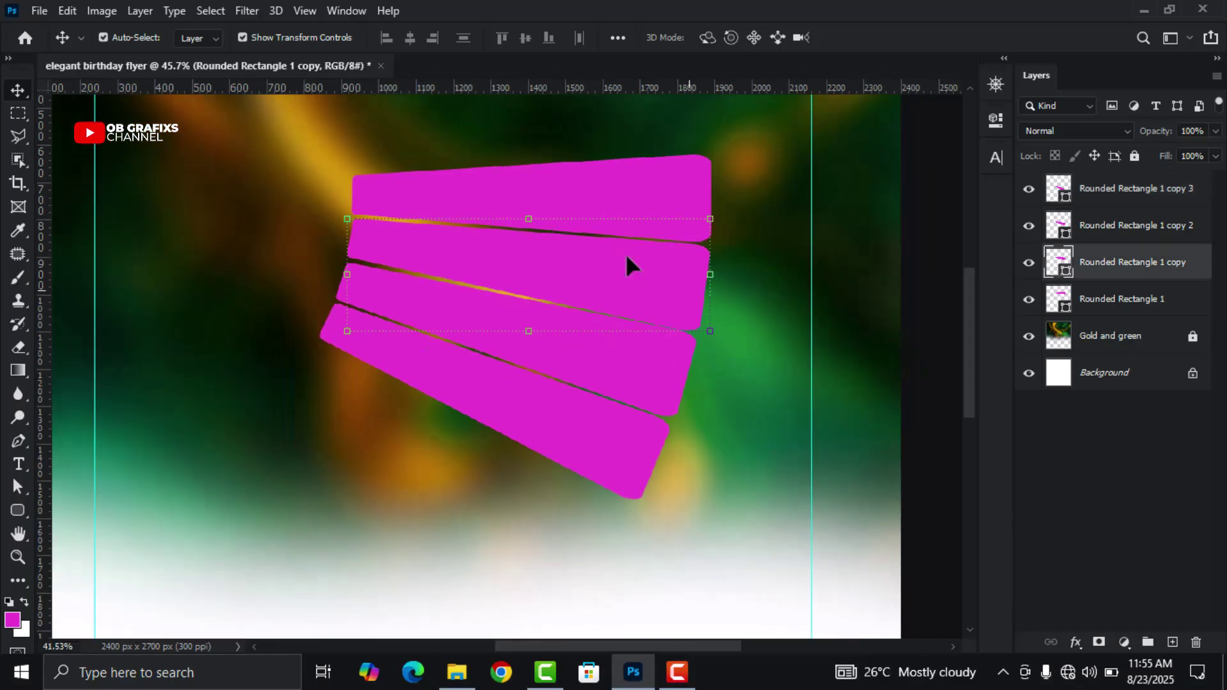
pyautogui.click(921, 345)
pyautogui.scroll(-3, 630, 383)
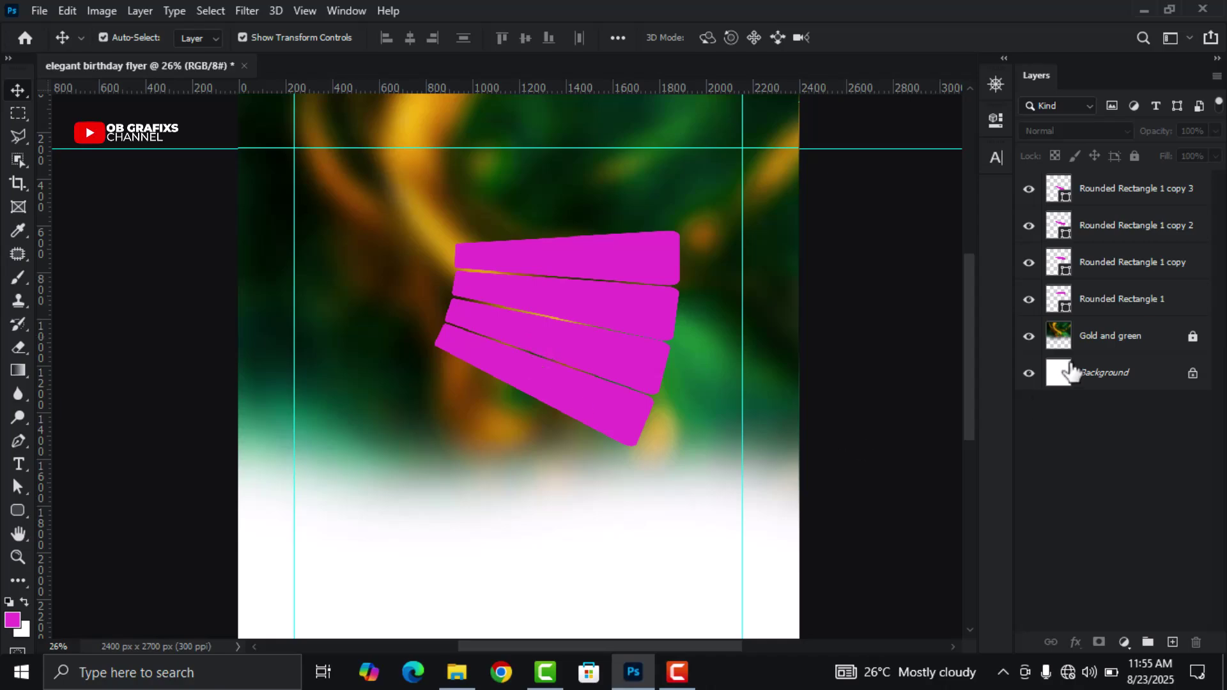
# - Rotate all four fan blades together about 10.6° counterclockwise, shift them slightly, and deselect the layers
pyautogui.click(1125, 301)
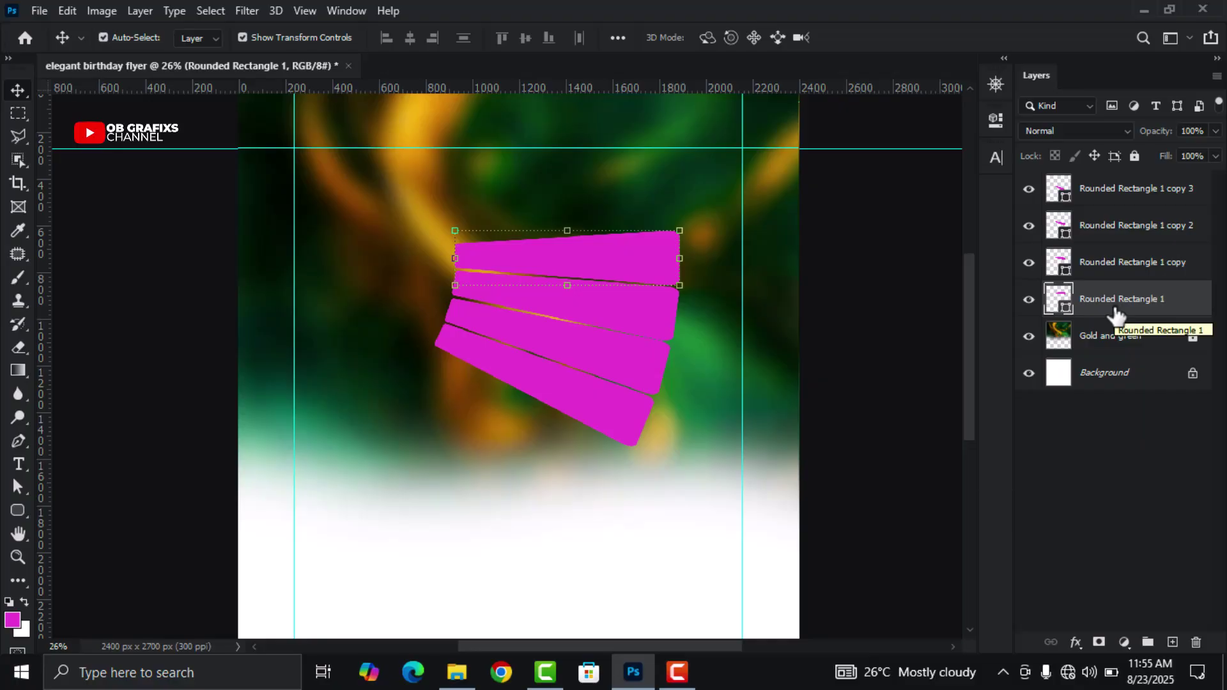
pyautogui.keyDown('shift'); pyautogui.click(1124, 189); pyautogui.keyUp('shift')
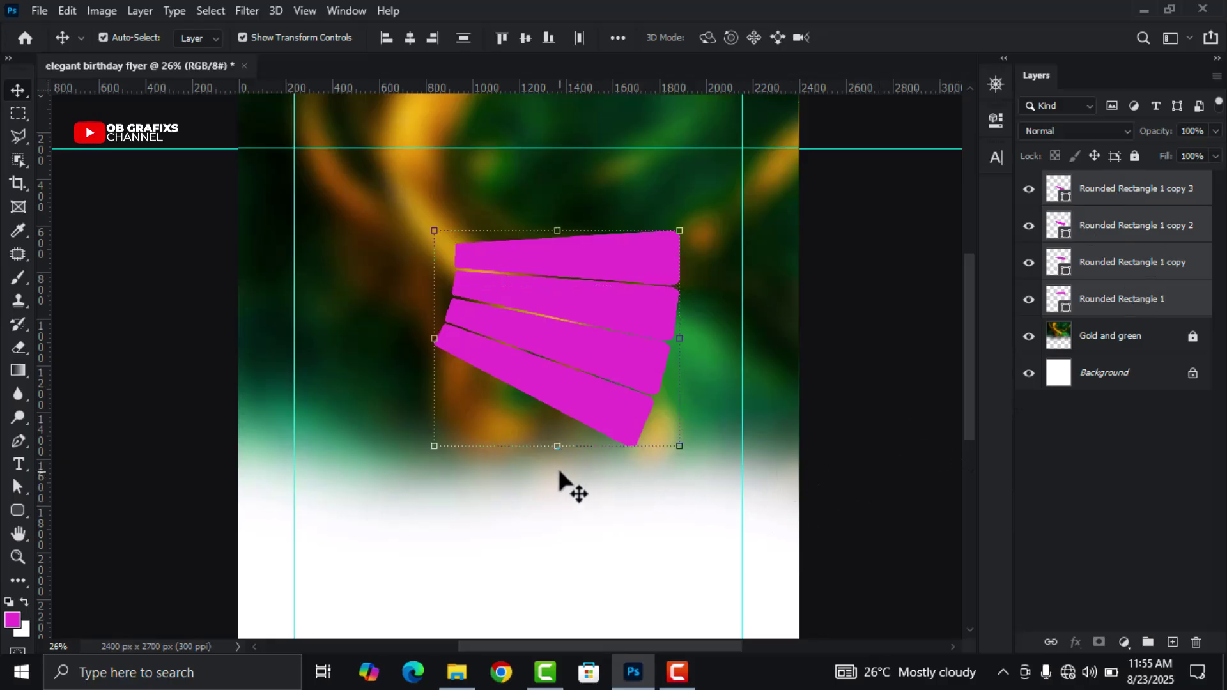
pyautogui.moveTo(549, 466); pyautogui.dragTo(576, 465)
pyautogui.scroll(-3, 702, 422)
pyautogui.moveTo(577, 351); pyautogui.dragTo(590, 363)
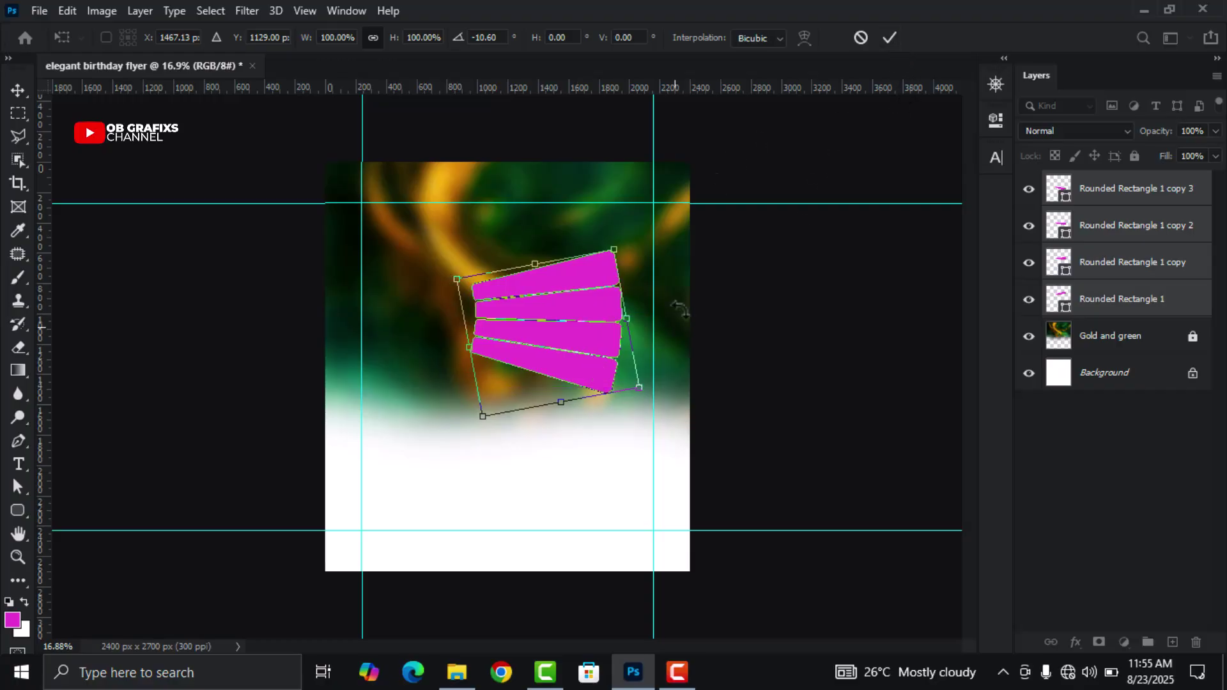
pyautogui.click(890, 37)
pyautogui.scroll(-2, 837, 343)
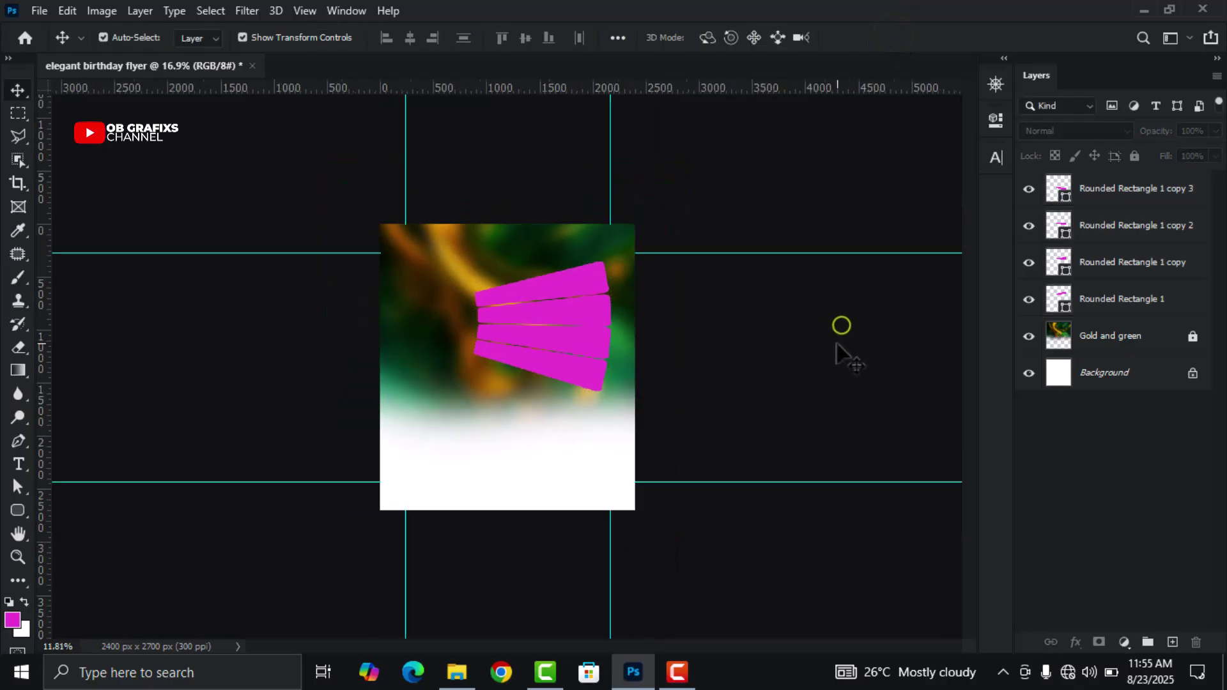
pyautogui.scroll(3, 442, 421)
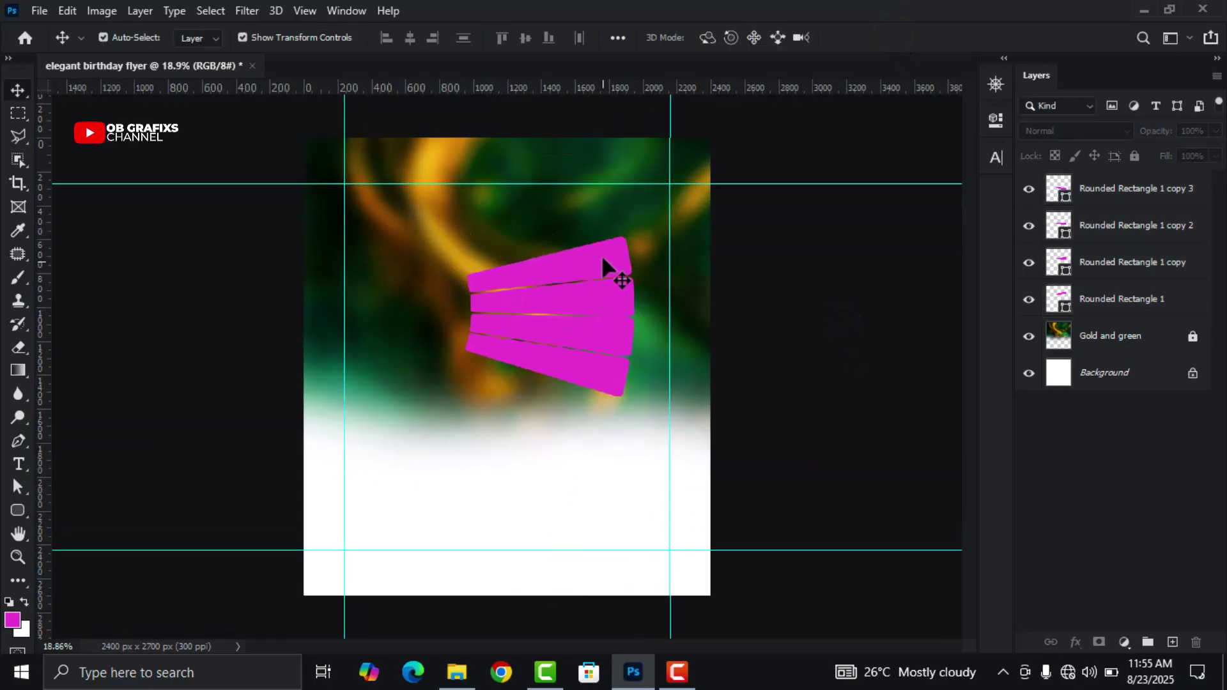
# - Duplicate the top fan blade and recolour the lower original with gold f0a83f sampled from the background
pyautogui.click(538, 266)
pyautogui.scroll(2, 553, 258)
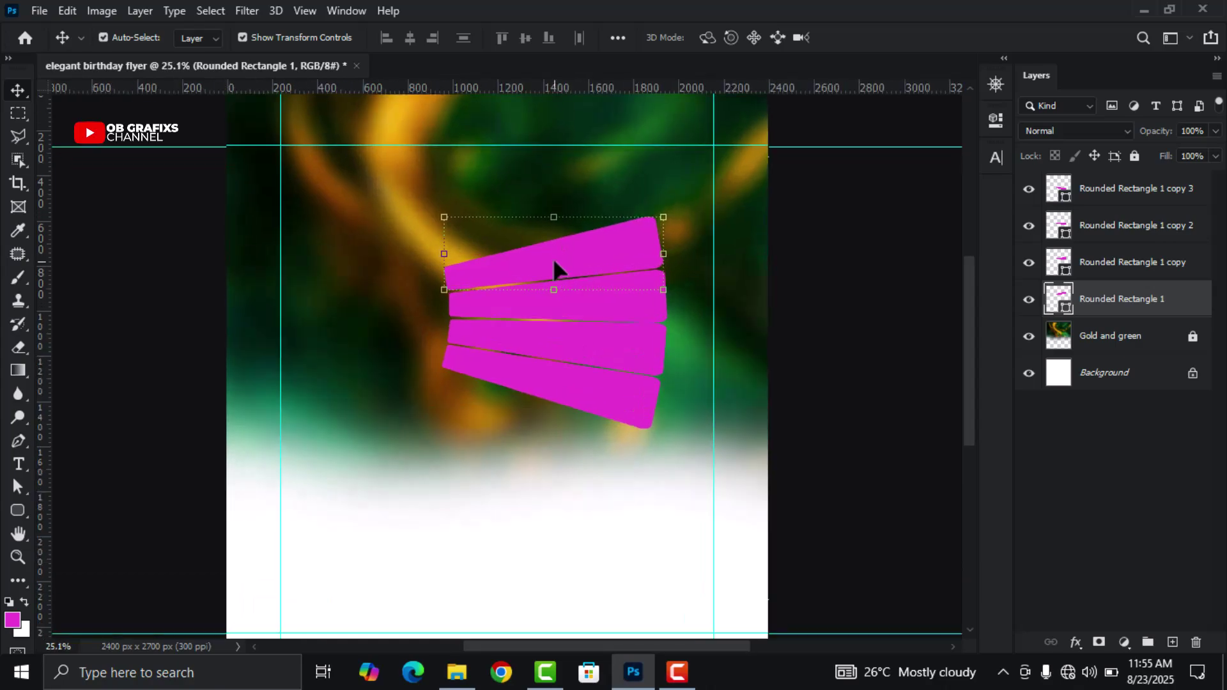
pyautogui.hotkey('ctrl', 'j')
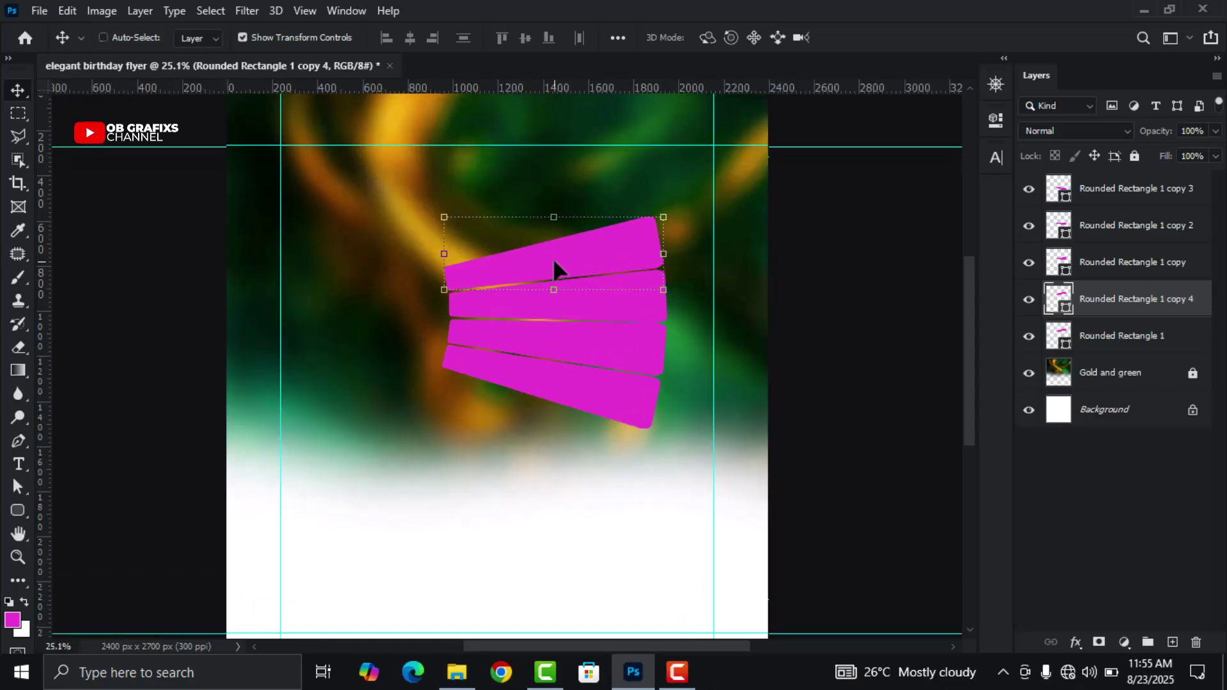
pyautogui.click(1119, 338)
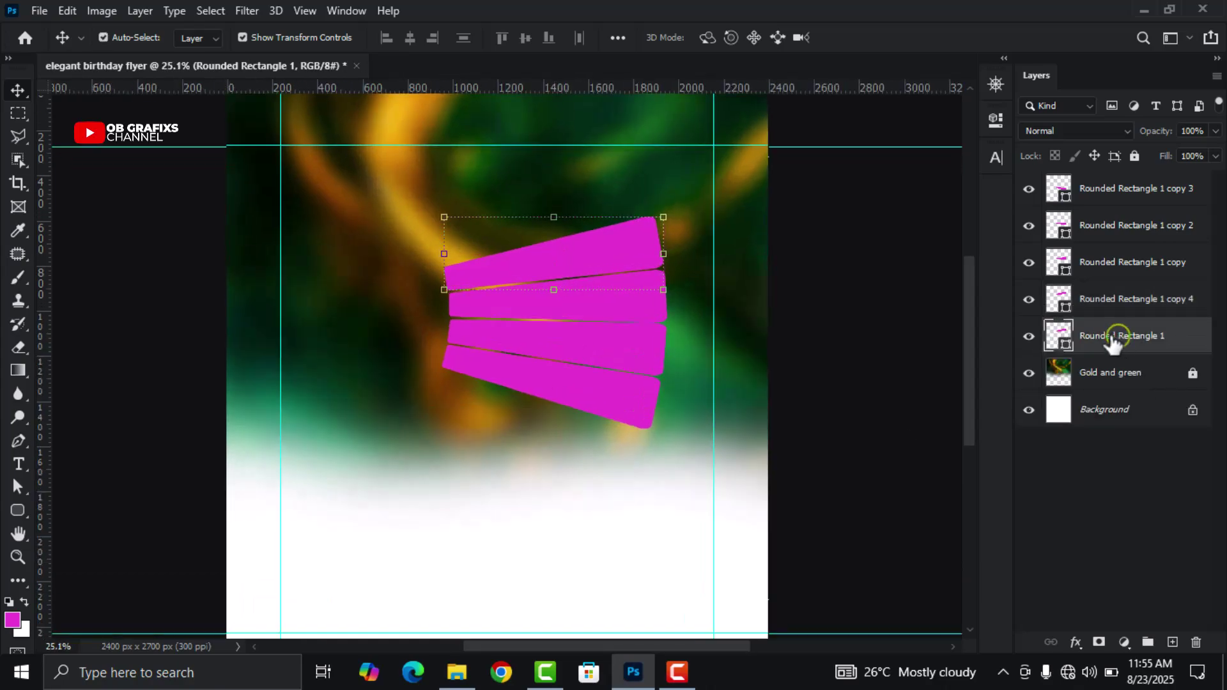
pyautogui.doubleClick(1059, 335)
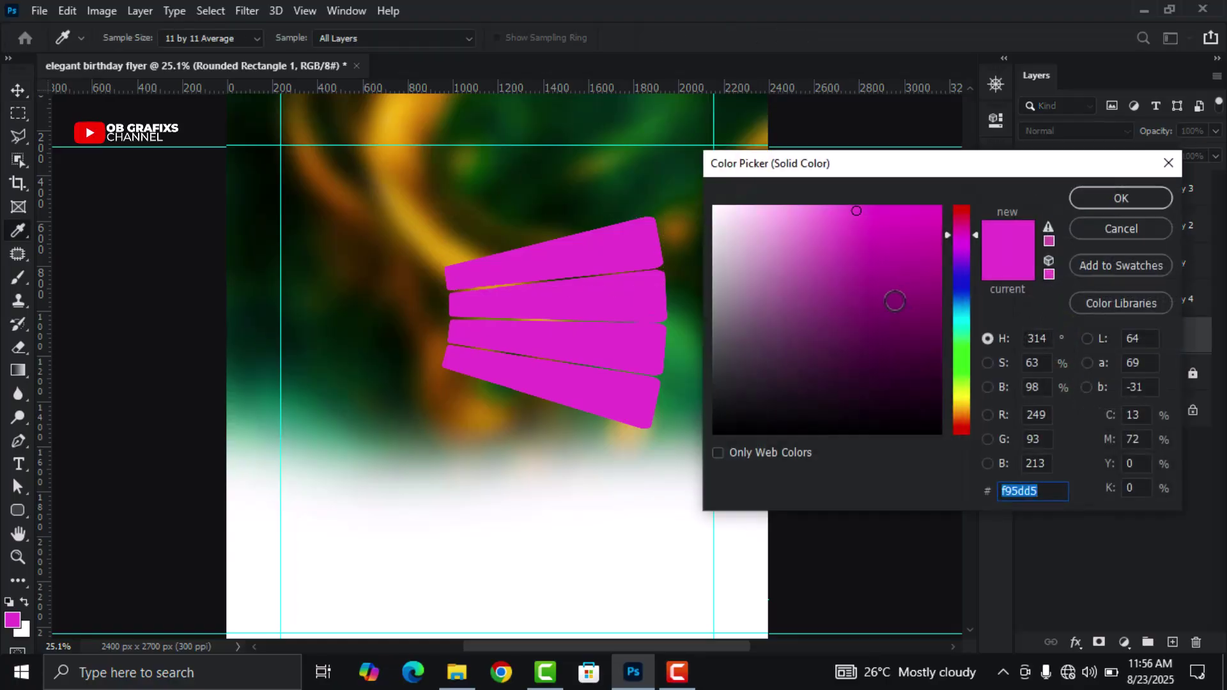
pyautogui.click(399, 129)
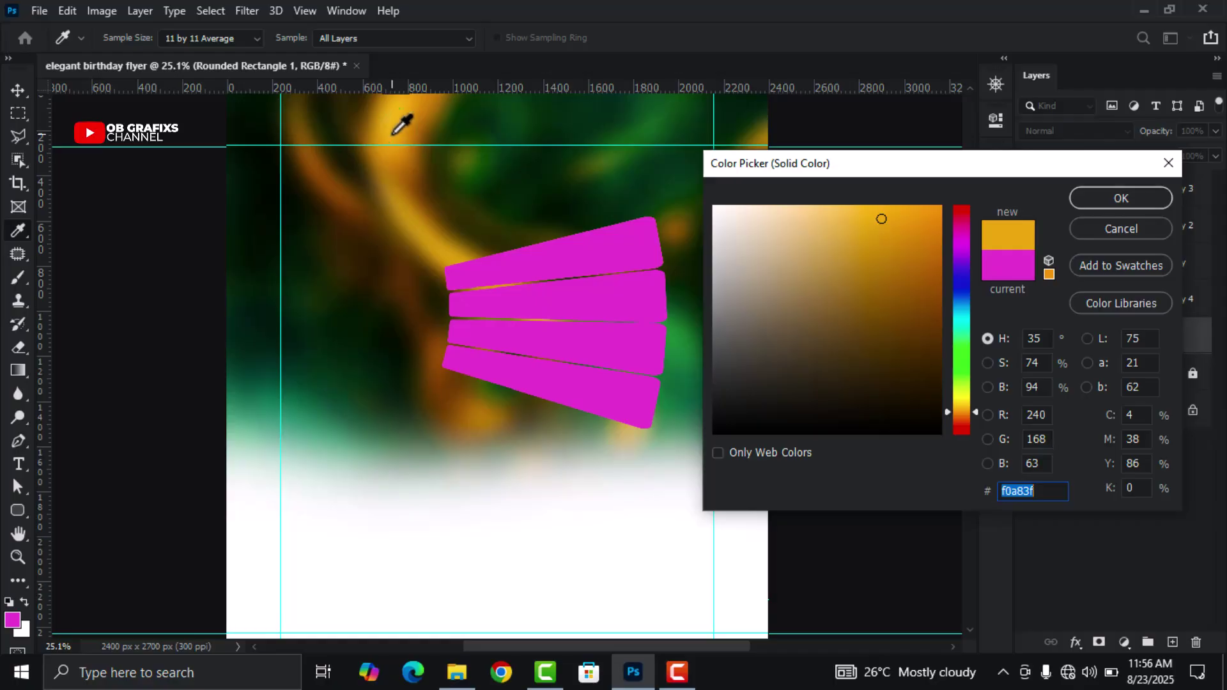
pyautogui.doubleClick(1046, 493)
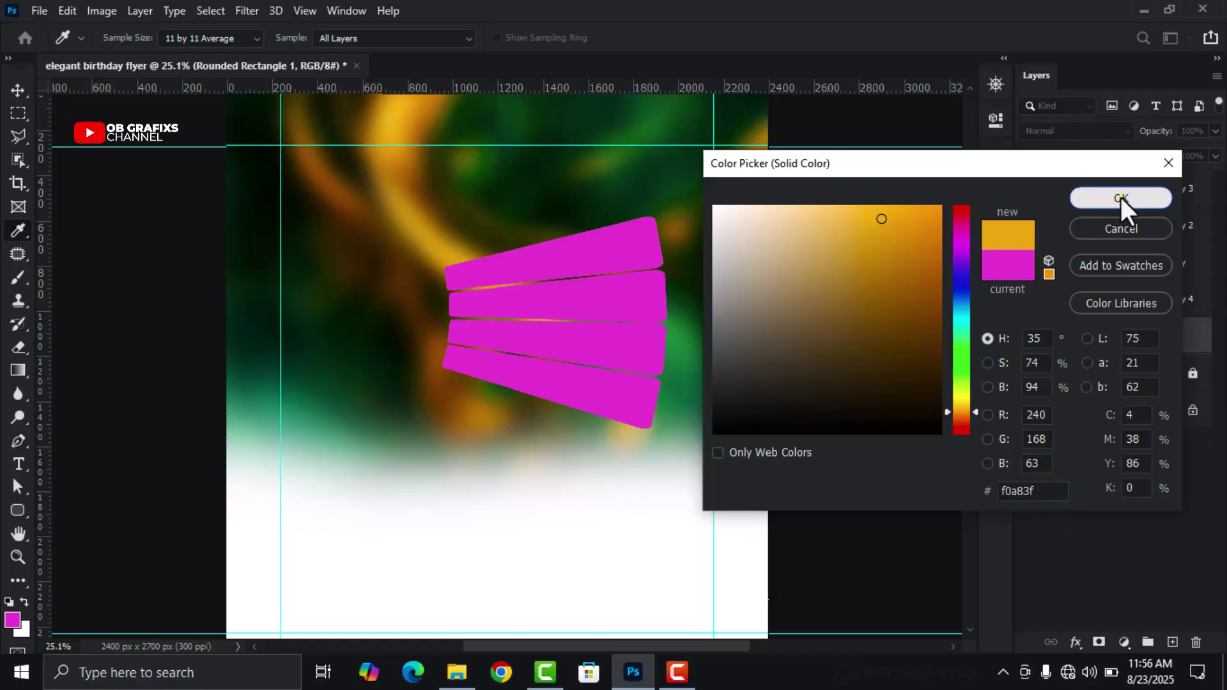
pyautogui.click(1121, 197)
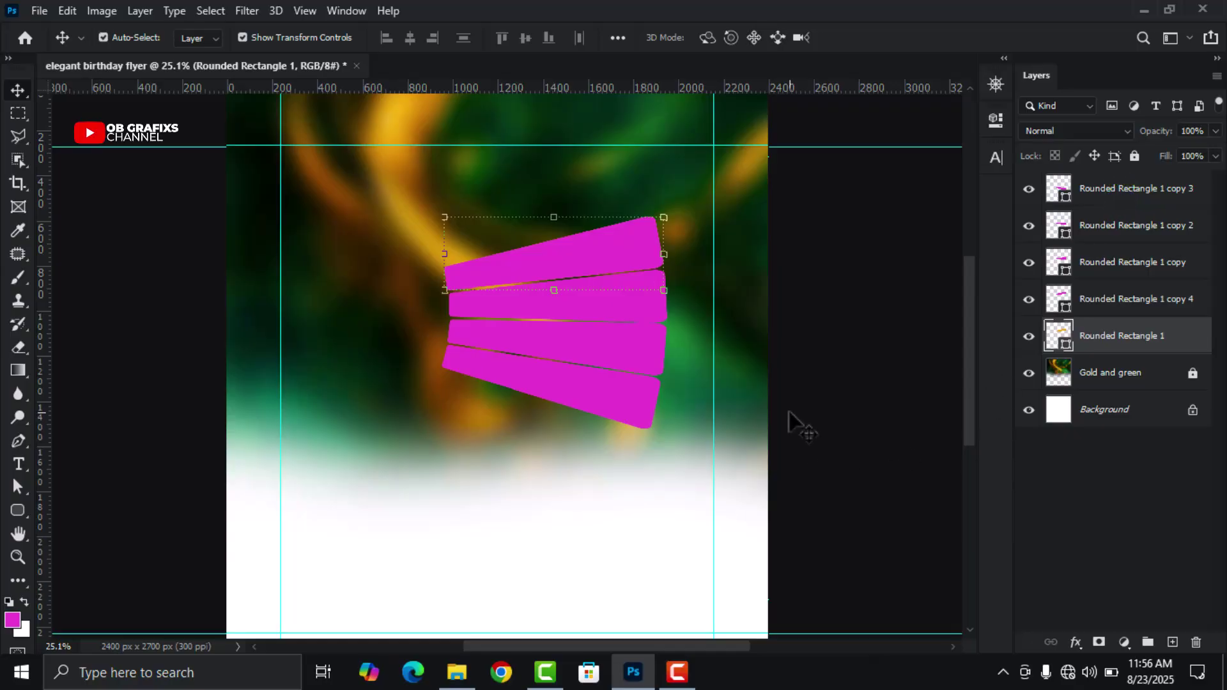
# - Offset the gold shape slightly up and right behind the top blade and scale it to 99.61%
pyautogui.hotkey('shift', 'Up')
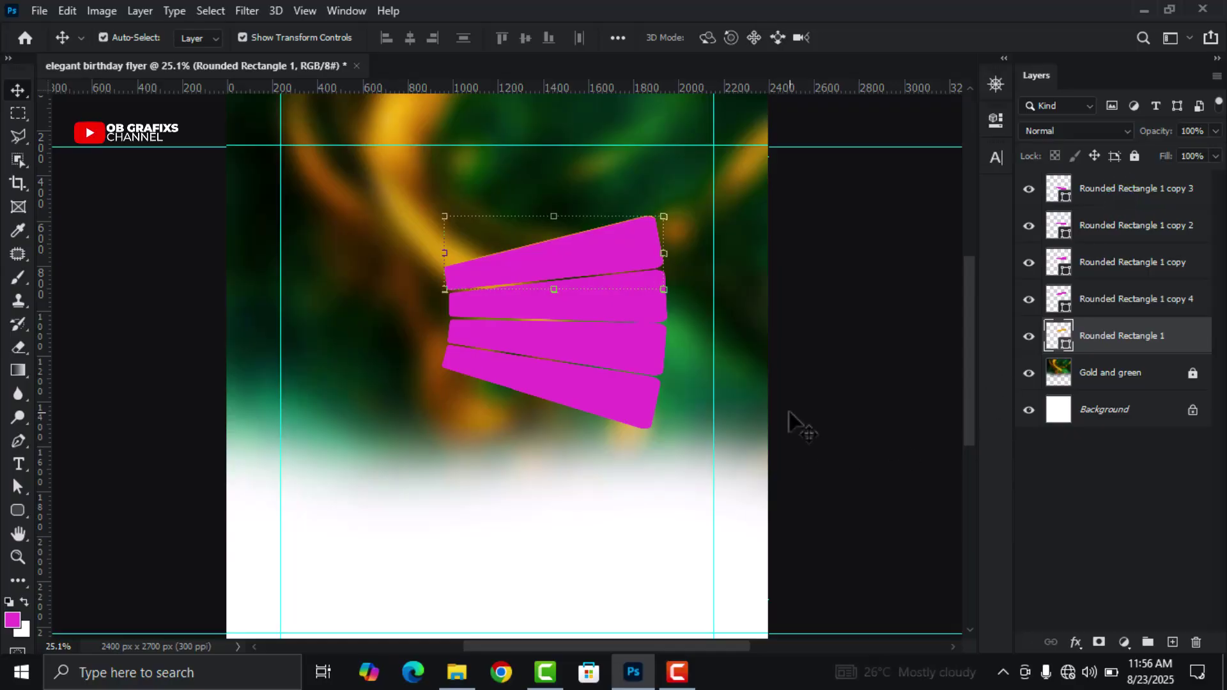
pyautogui.hotkey('shift', 'Up')
pyautogui.hotkey('shift', 'Right')
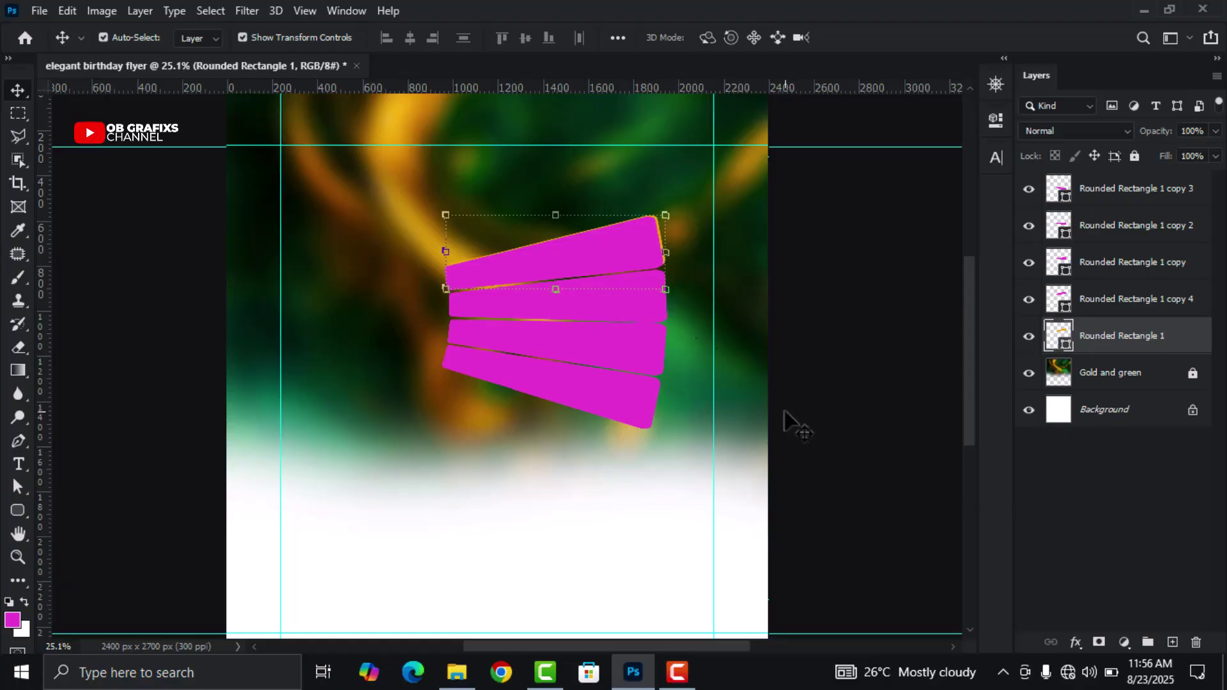
pyautogui.click(555, 216)
pyautogui.moveTo(555, 216); pyautogui.dragTo(556, 217)
pyautogui.moveTo(664, 252); pyautogui.dragTo(668, 252)
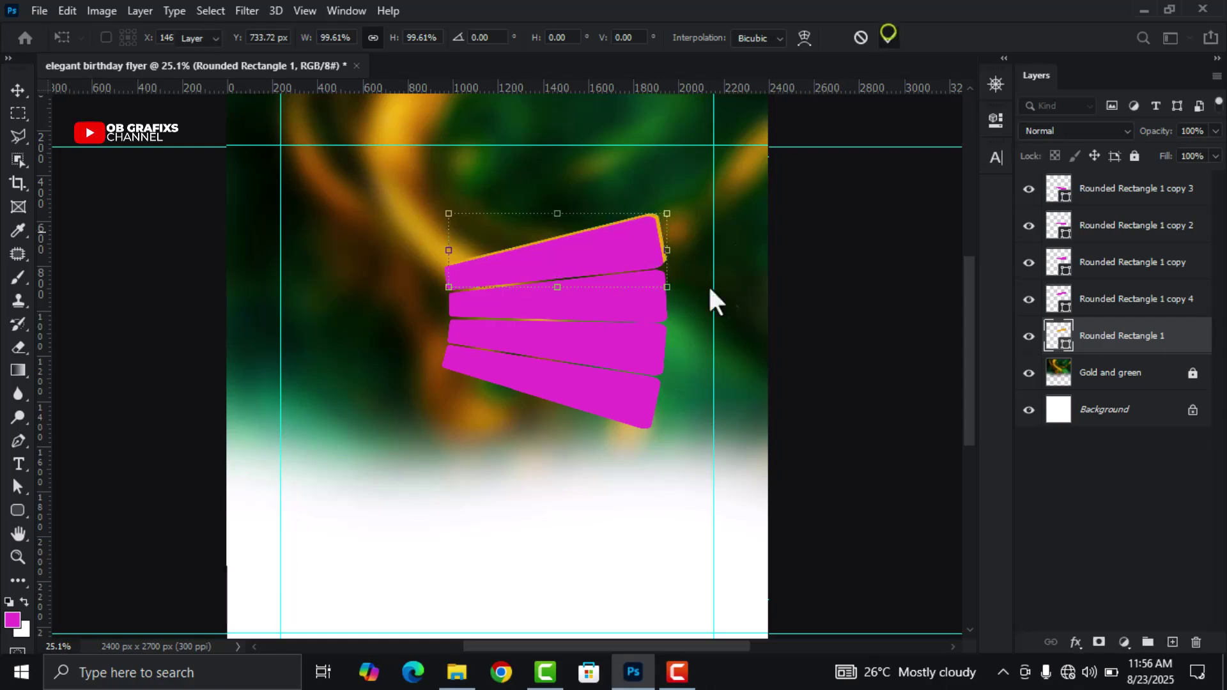
pyautogui.press('Return')
# - Stretch the gold shape downward to 106.03% of its height, apply the transform and deselect
pyautogui.scroll(1, 693, 275)
pyautogui.click(544, 289)
pyautogui.moveTo(545, 289); pyautogui.dragTo(545, 292)
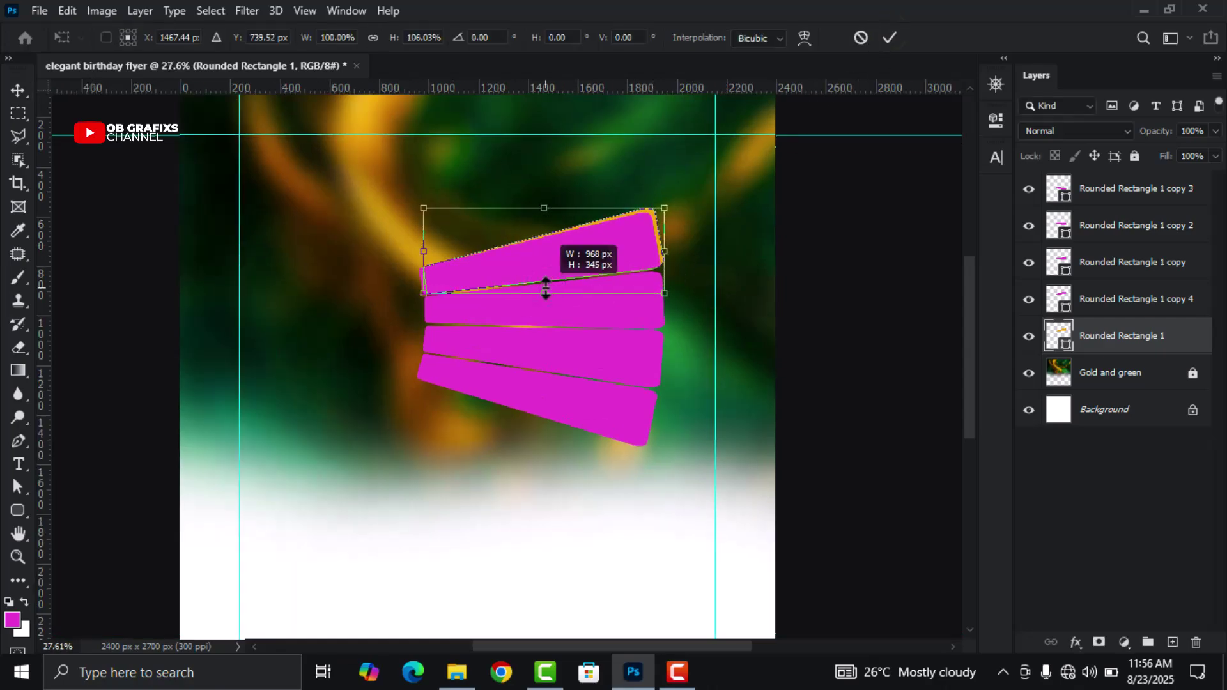
pyautogui.click(889, 37)
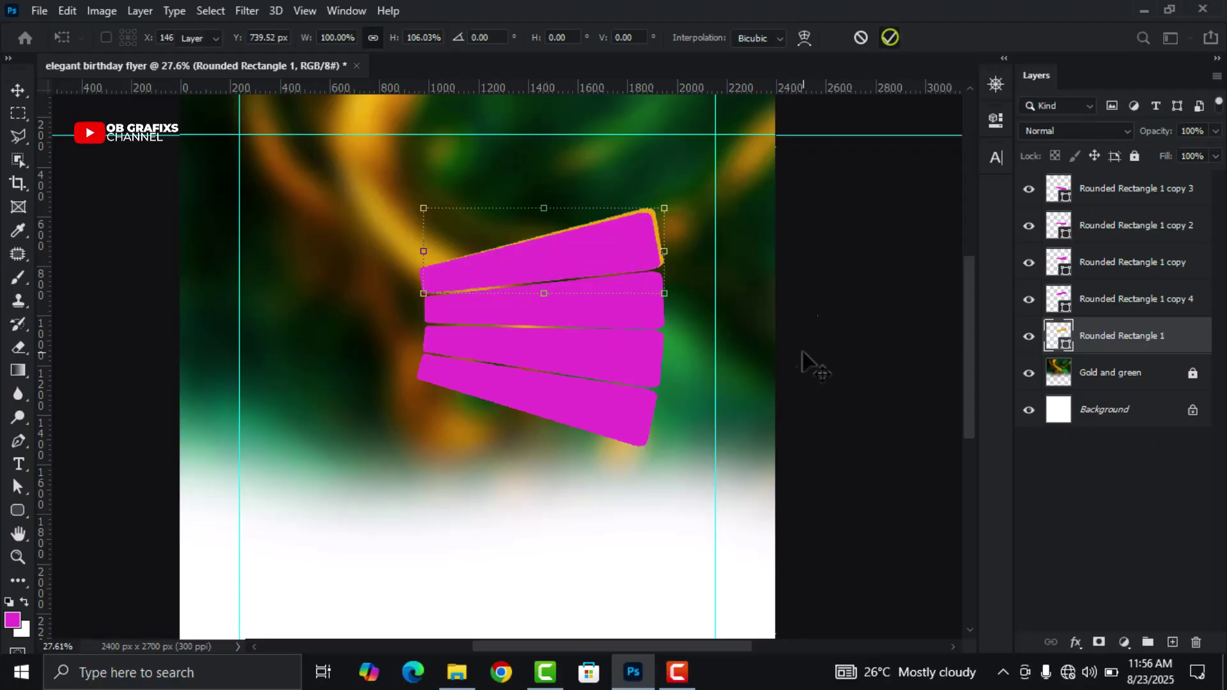
pyautogui.click(852, 331)
# - Set the opacity of the gold shape behind the top blade to 50% and deselect it
pyautogui.click(629, 256)
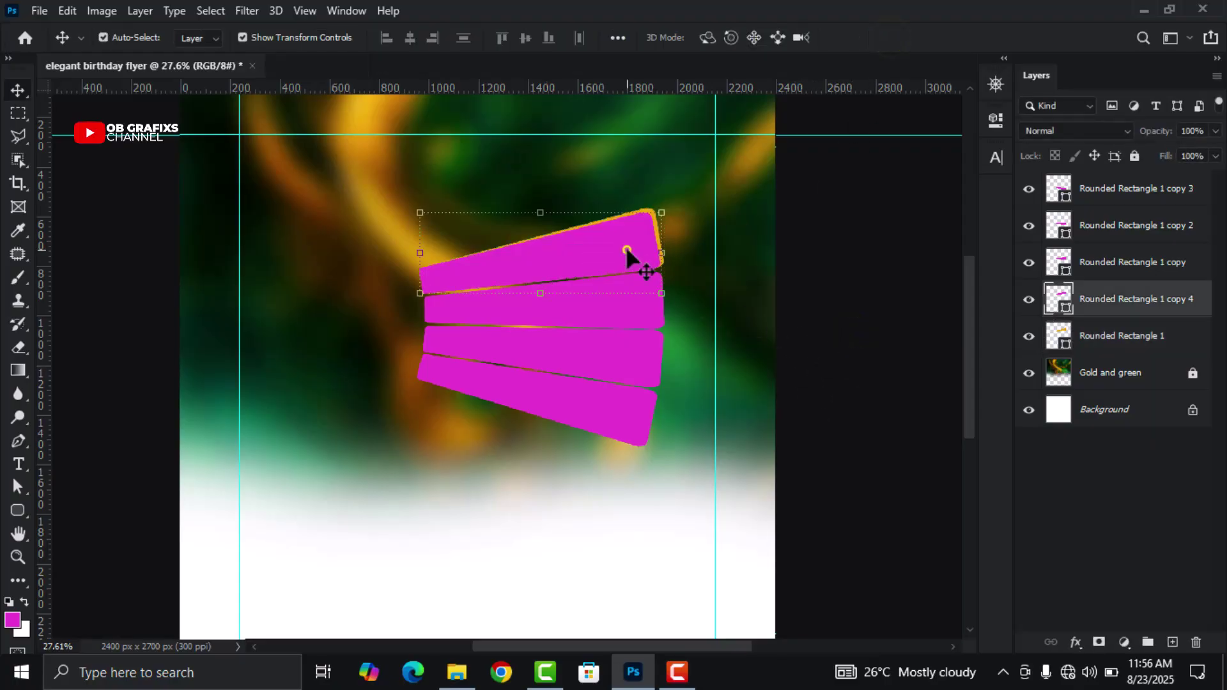
pyautogui.click(1123, 339)
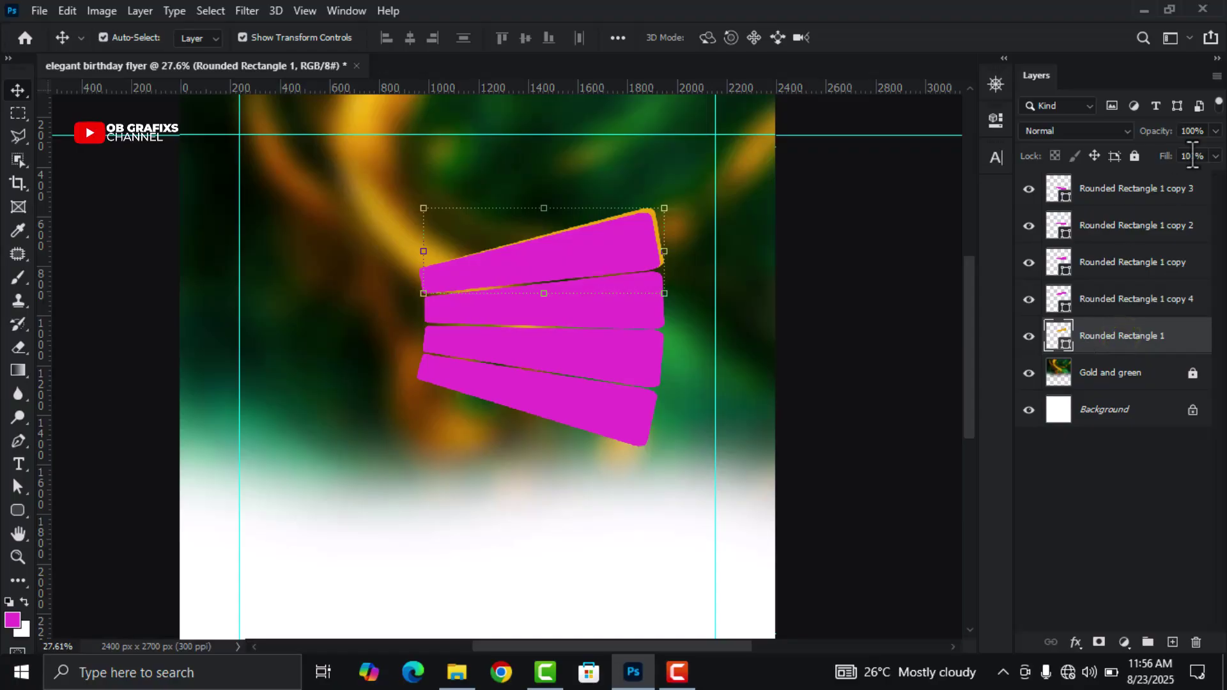
pyautogui.click(1205, 133)
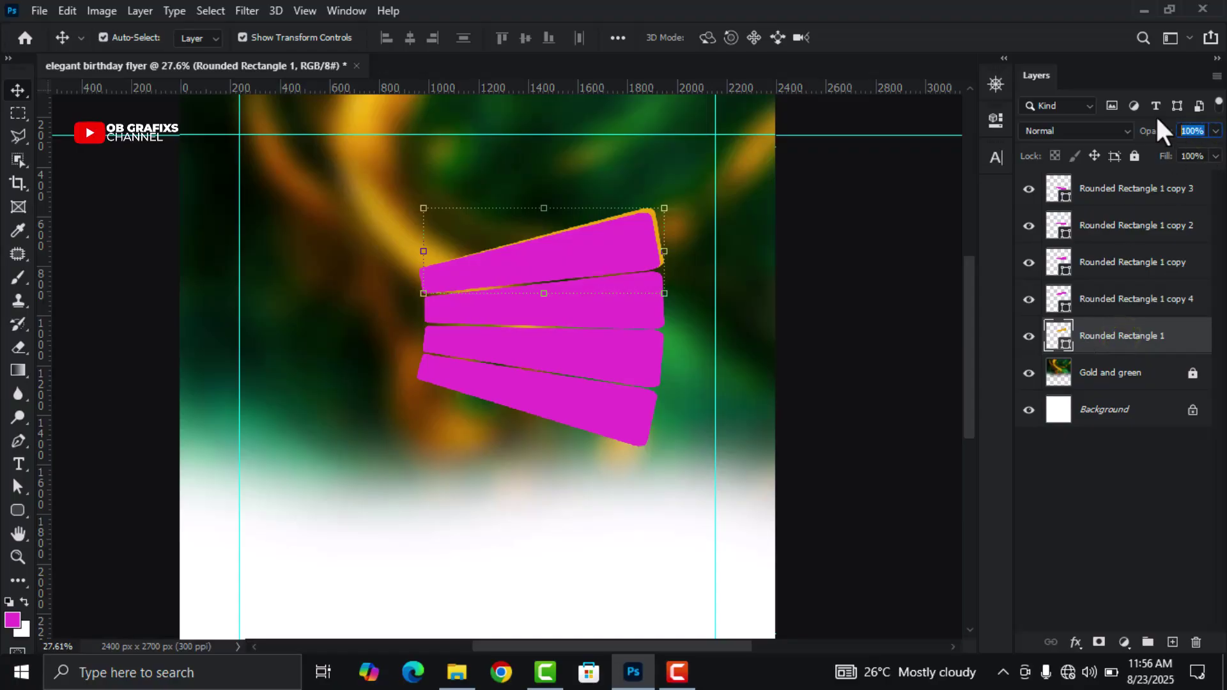
pyautogui.write('50')
pyautogui.press('Return')
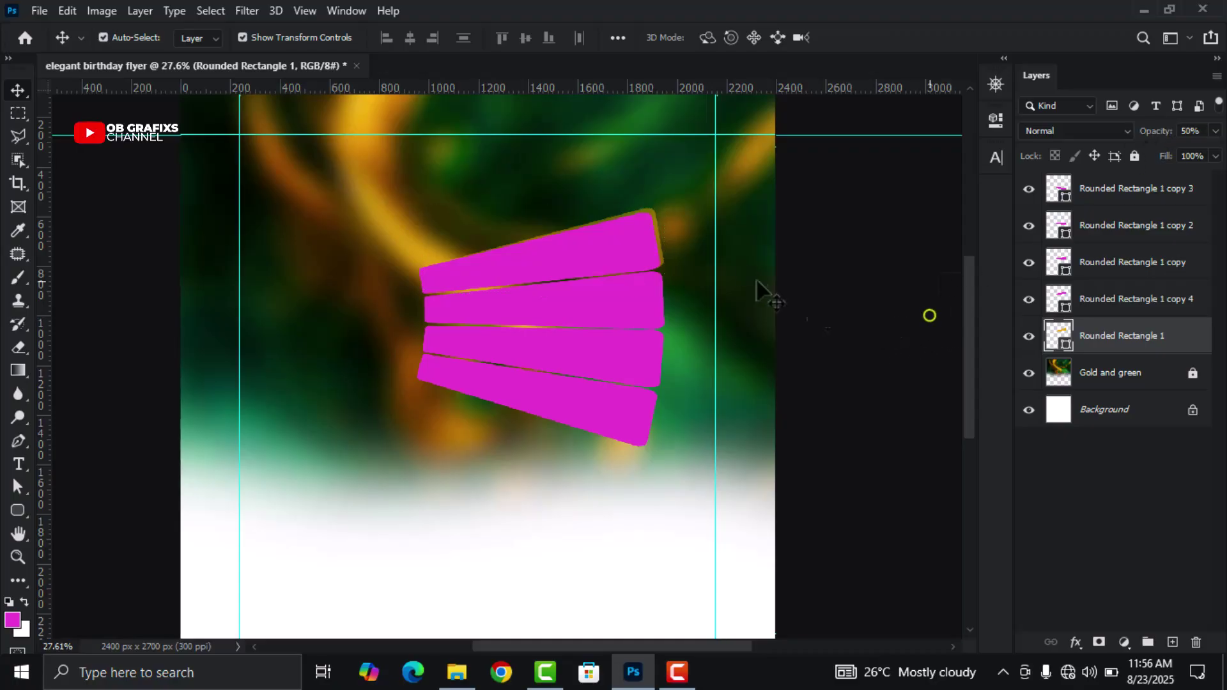
pyautogui.scroll(2, 719, 255)
pyautogui.scroll(1, 716, 255)
pyautogui.click(606, 186)
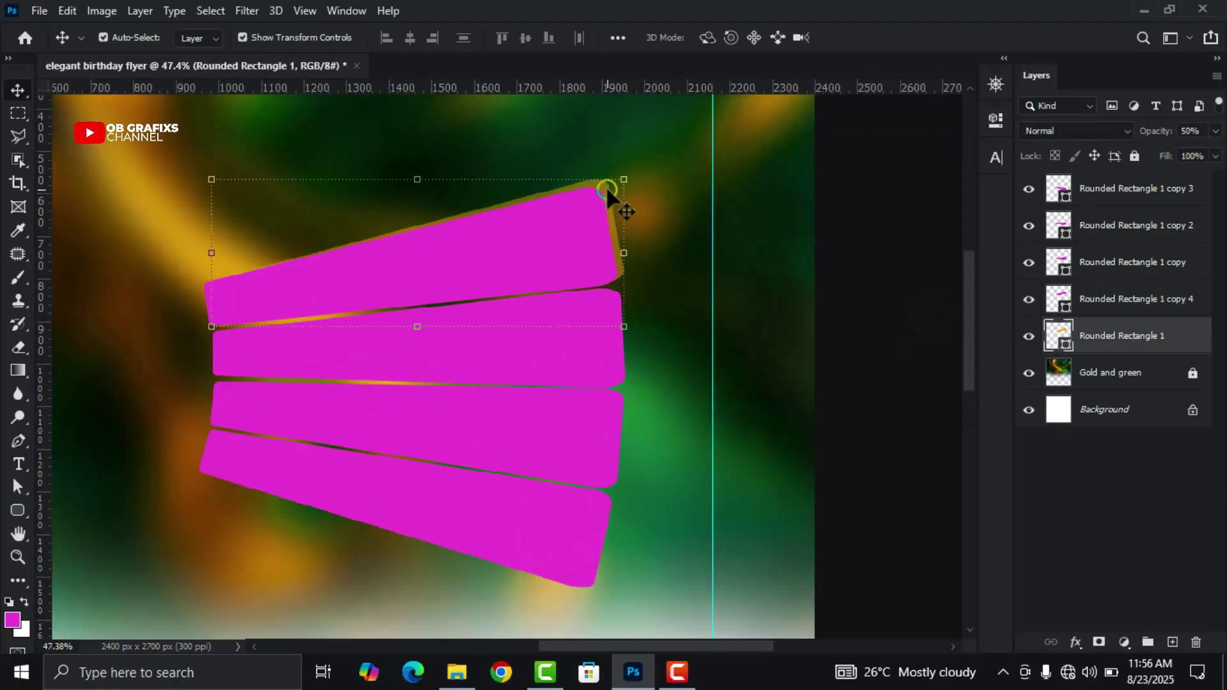
pyautogui.scroll(-2, 885, 269)
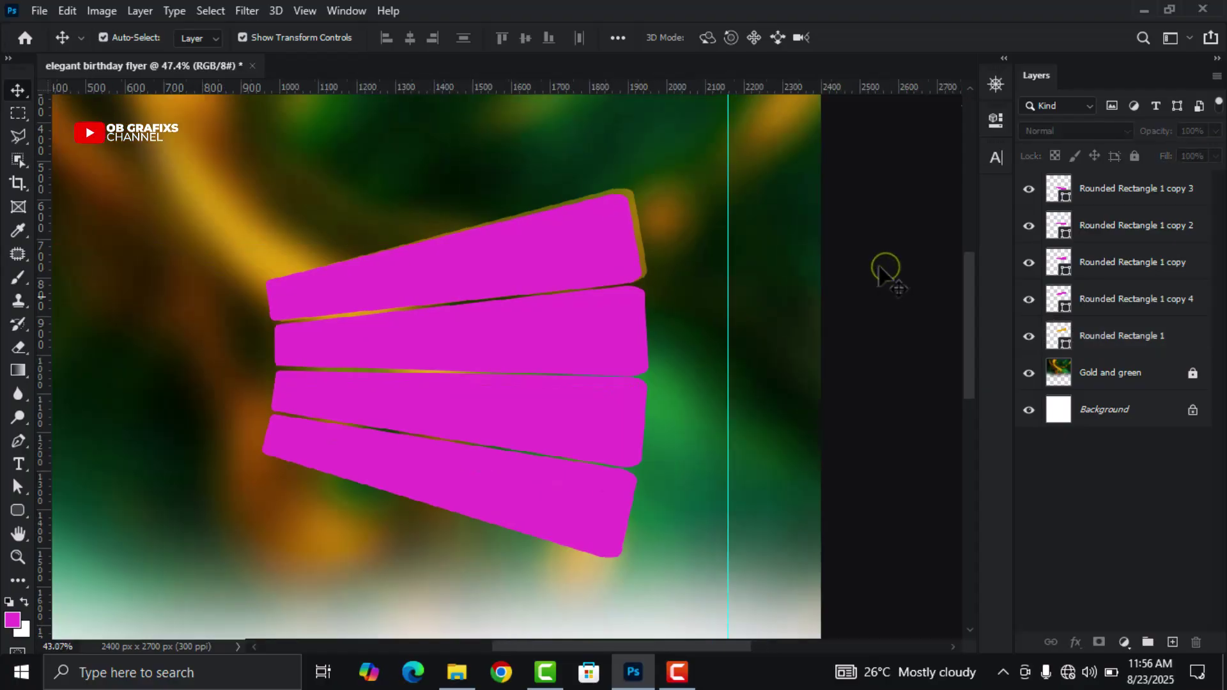
# - Nudge the second fan blade slightly to the left, out of line with the blades around it
pyautogui.click(667, 309)
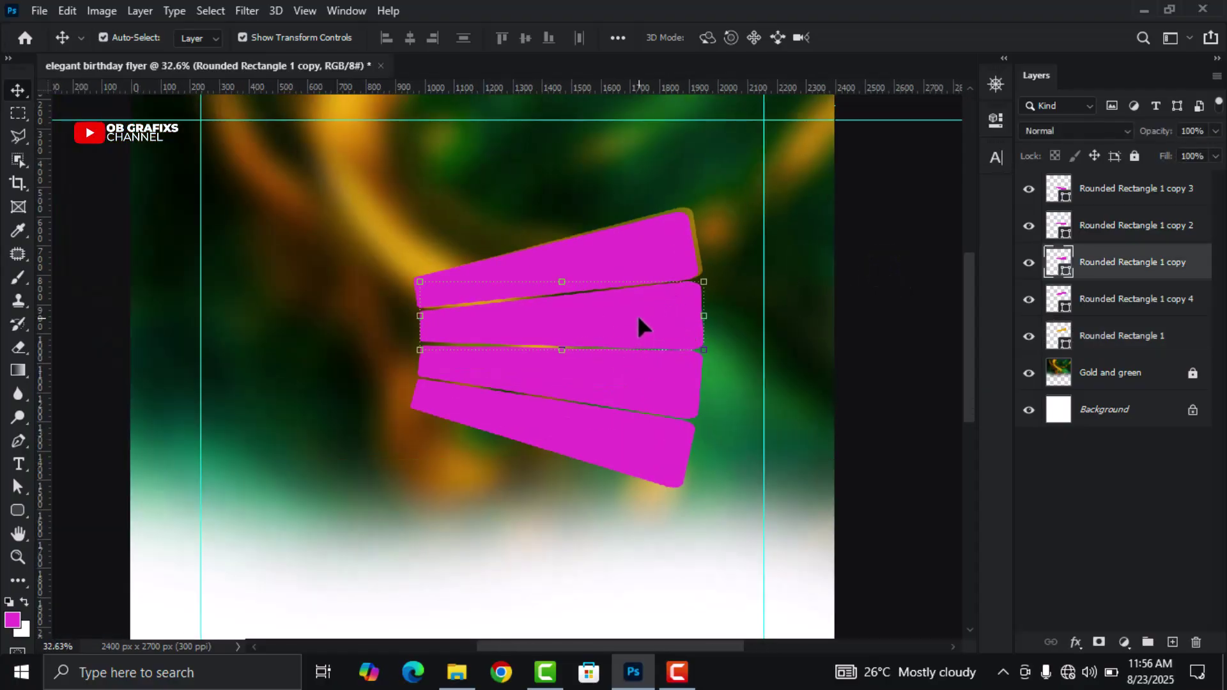
pyautogui.hotkey('shift', 'Left')
pyautogui.hotkey('shift', 'Left')
pyautogui.hotkey('shift', 'Left')
pyautogui.hotkey('shift', 'Left')
pyautogui.hotkey('shift', 'Left')
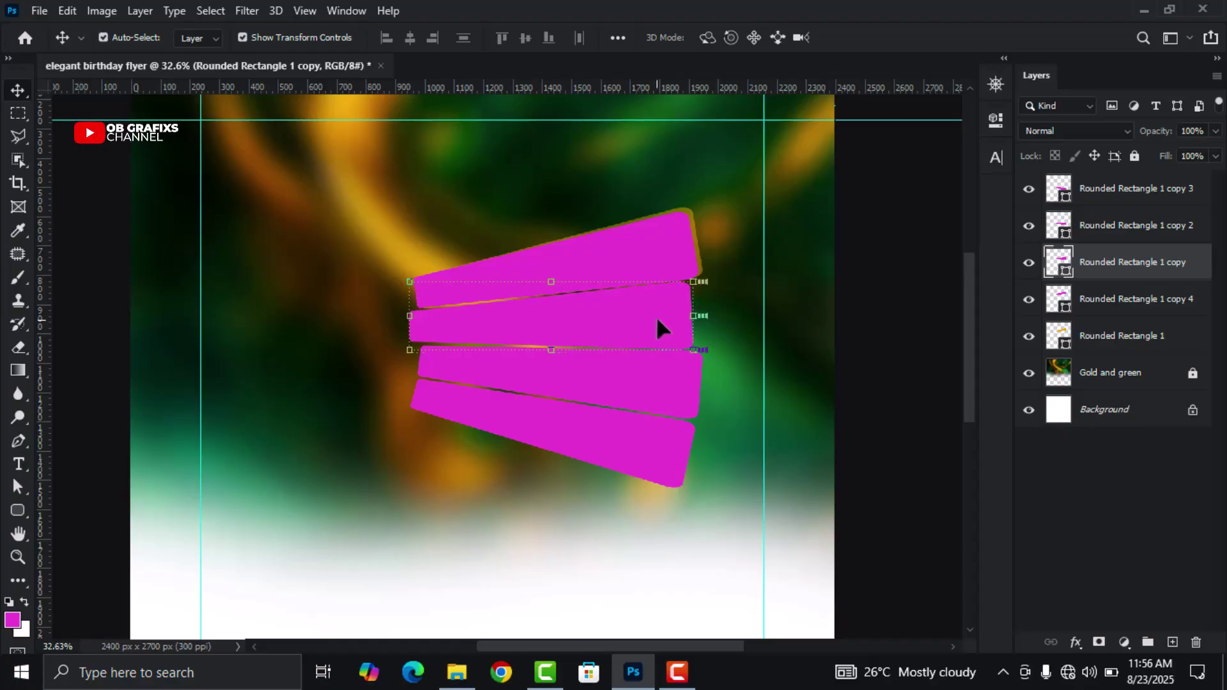
# - Nudge the bottom fan blade slightly left and up to close the gap beneath the third blade
pyautogui.click(642, 441)
pyautogui.hotkey('shift', 'Left')
pyautogui.hotkey('shift', 'Left')
pyautogui.hotkey('shift', 'Left')
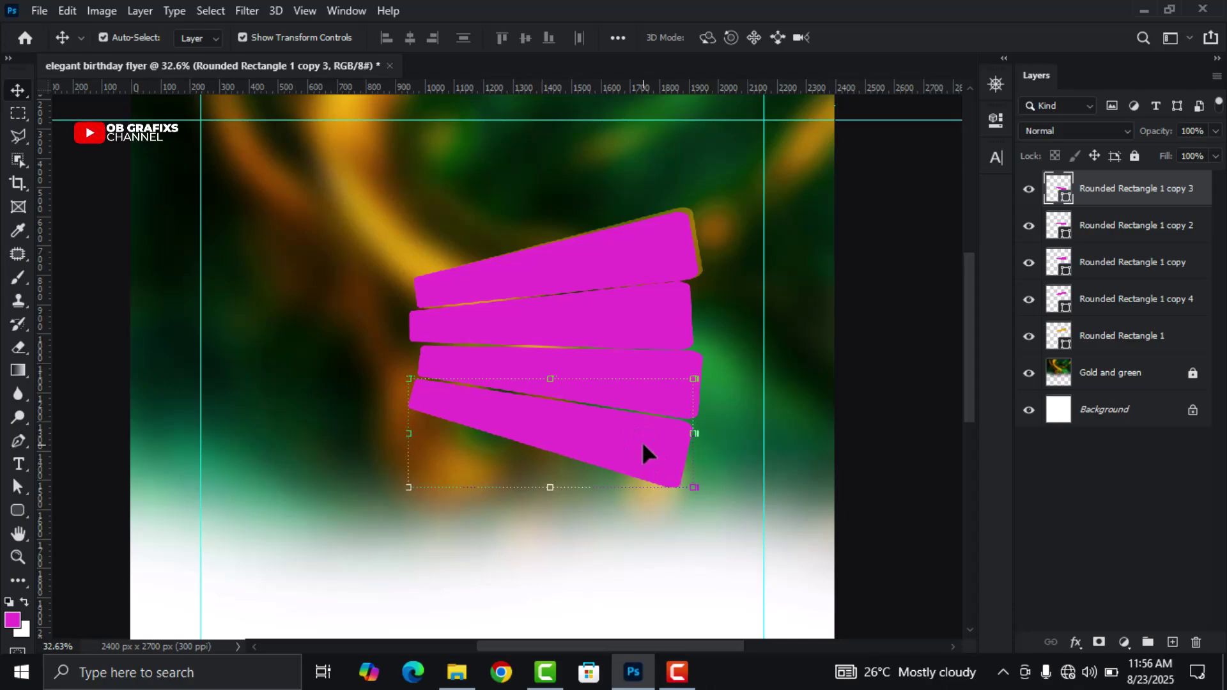
pyautogui.hotkey('shift', 'Left')
pyautogui.hotkey('shift', 'Left')
pyautogui.hotkey('shift', 'Left')
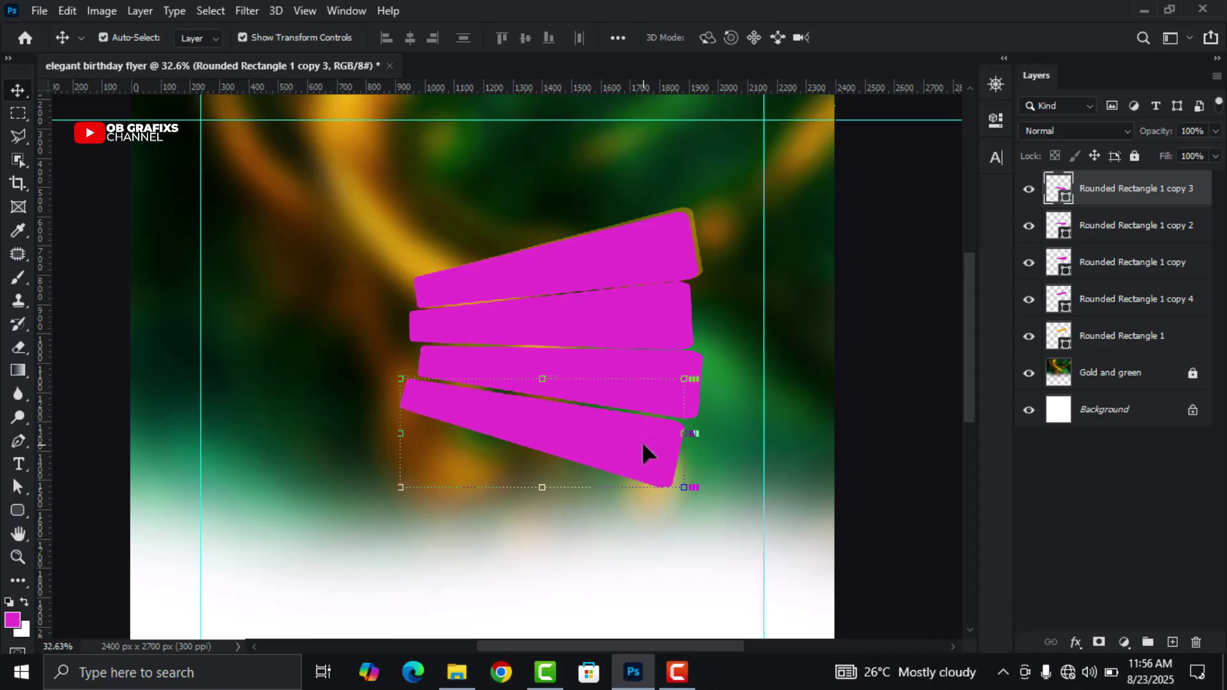
pyautogui.hotkey('shift', 'Up')
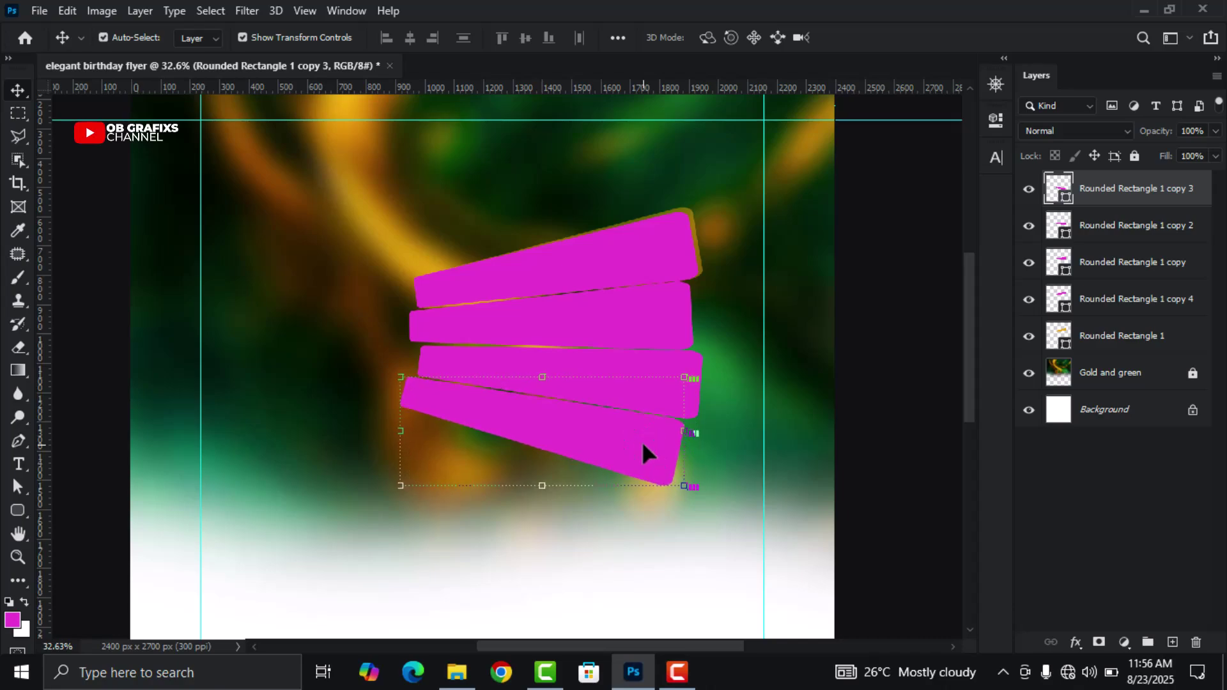
pyautogui.scroll(1, 665, 438)
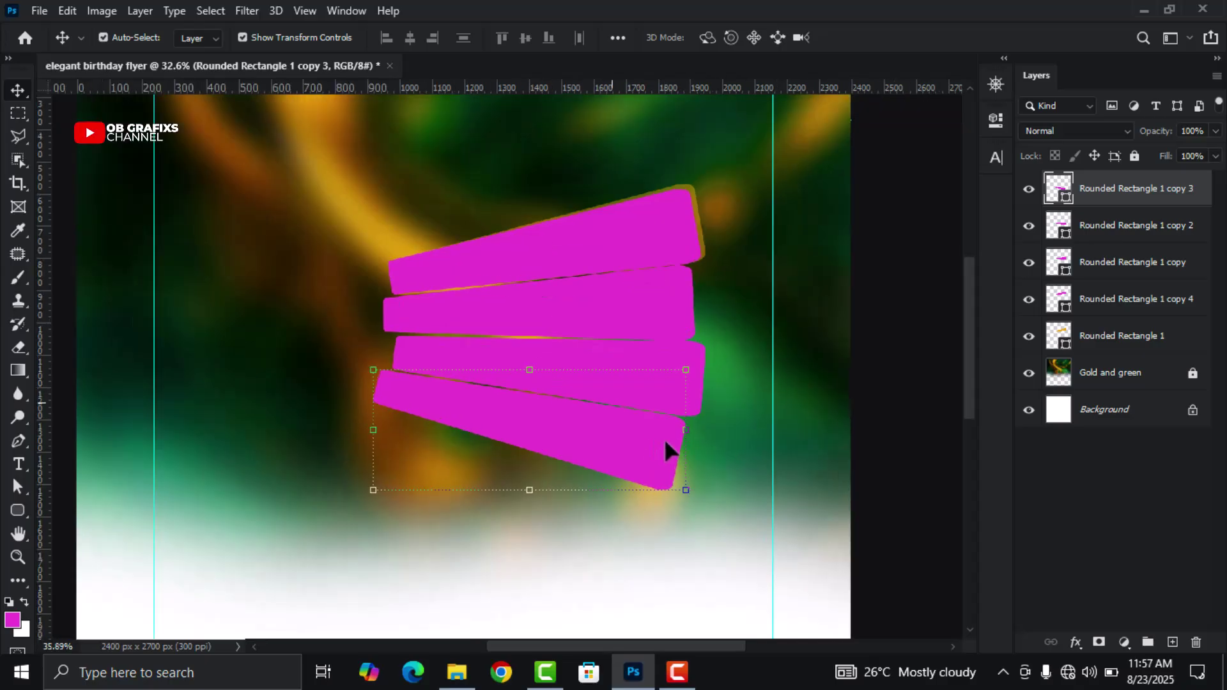
pyautogui.click(666, 220)
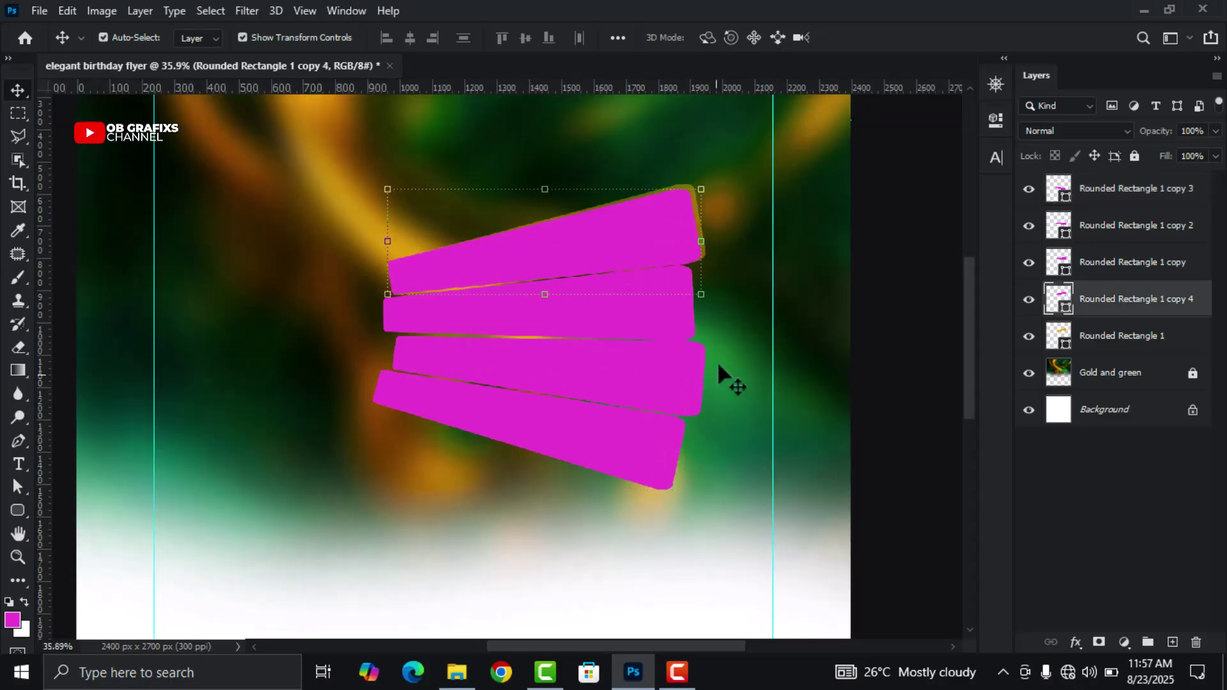
pyautogui.click(667, 377)
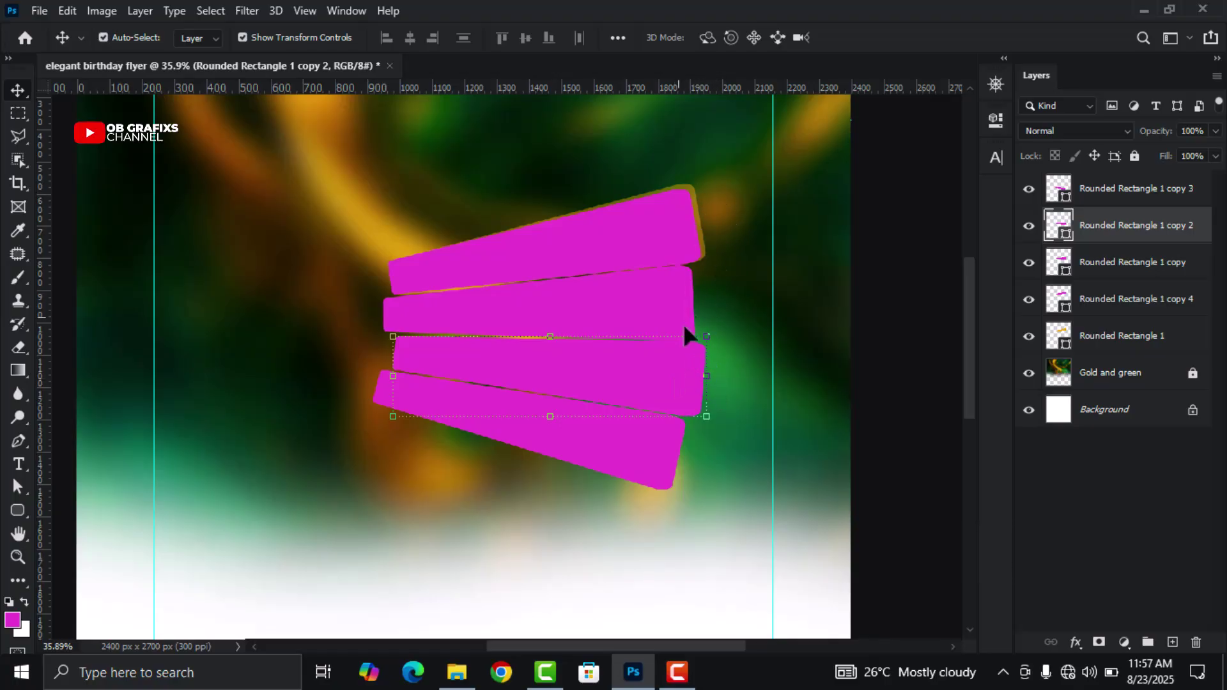
pyautogui.click(645, 289)
pyautogui.click(630, 434)
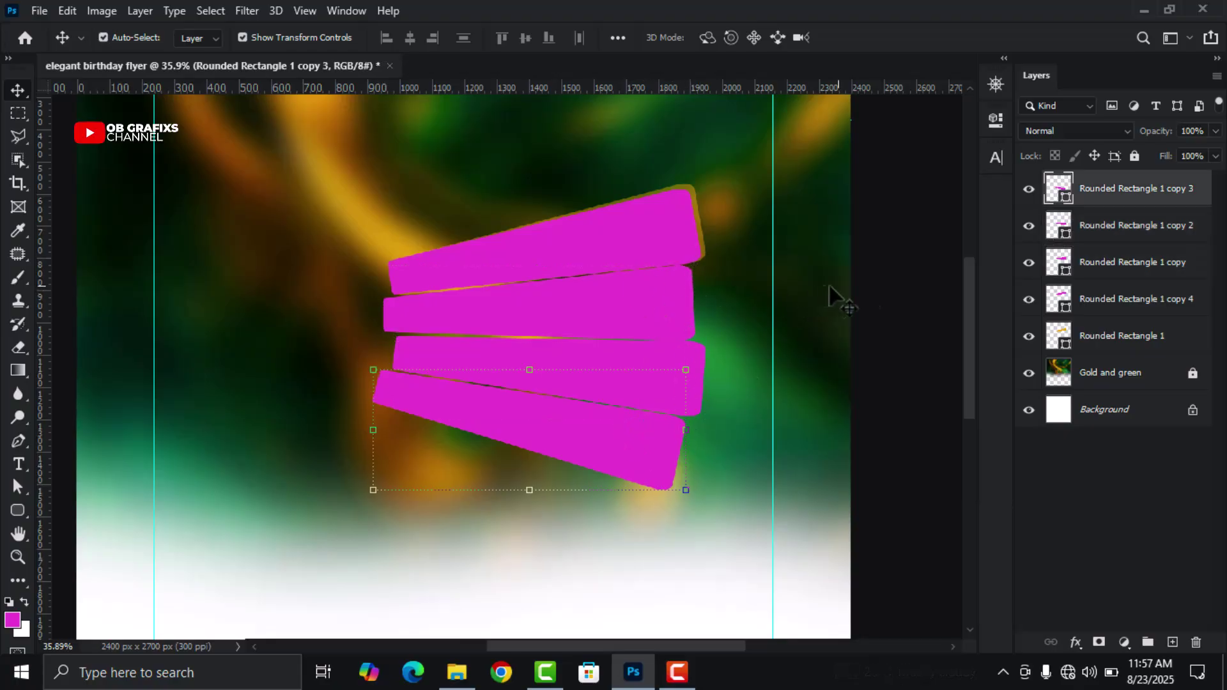
pyautogui.click(896, 282)
pyautogui.scroll(2, 698, 356)
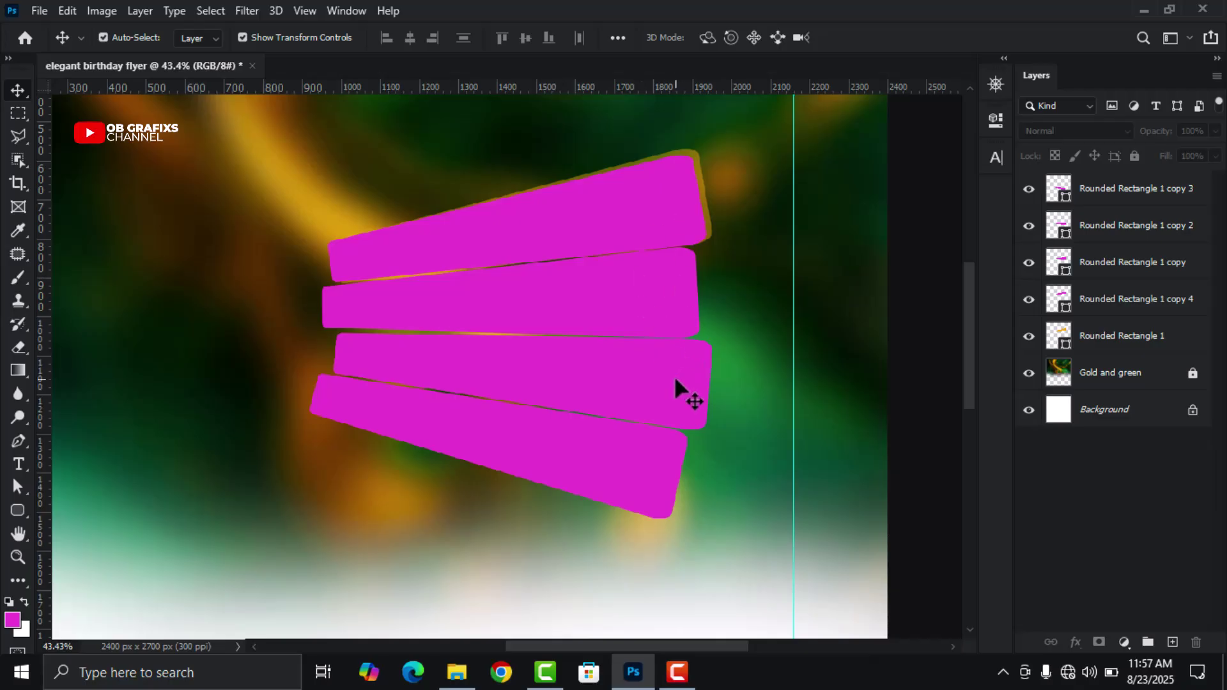
pyautogui.click(670, 372)
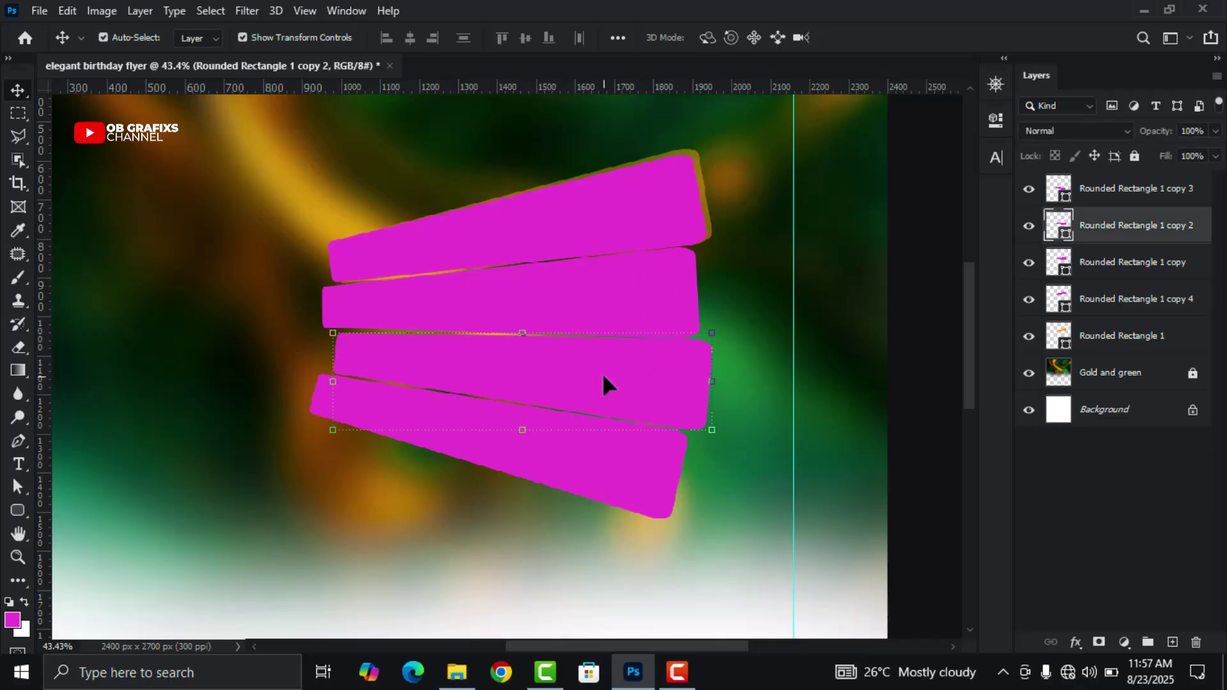
pyautogui.click(643, 187)
pyautogui.click(644, 306)
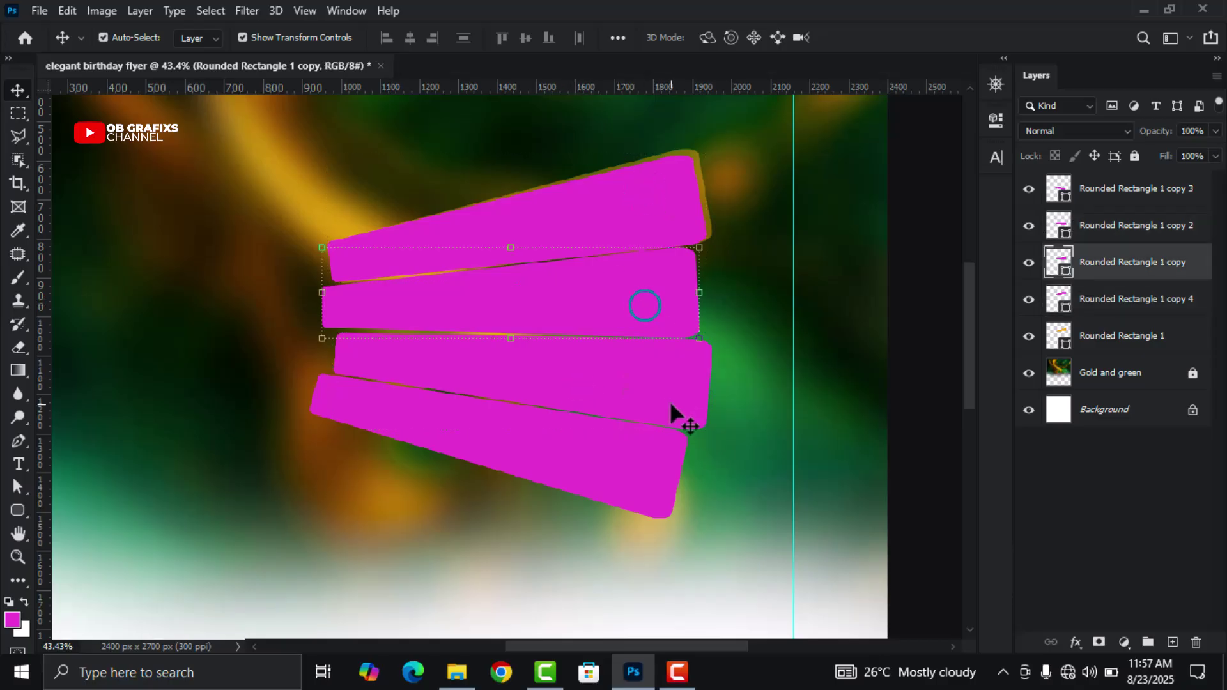
# - Duplicate the third fan blade and recolour the lower copy white (ffffff)
pyautogui.click(656, 387)
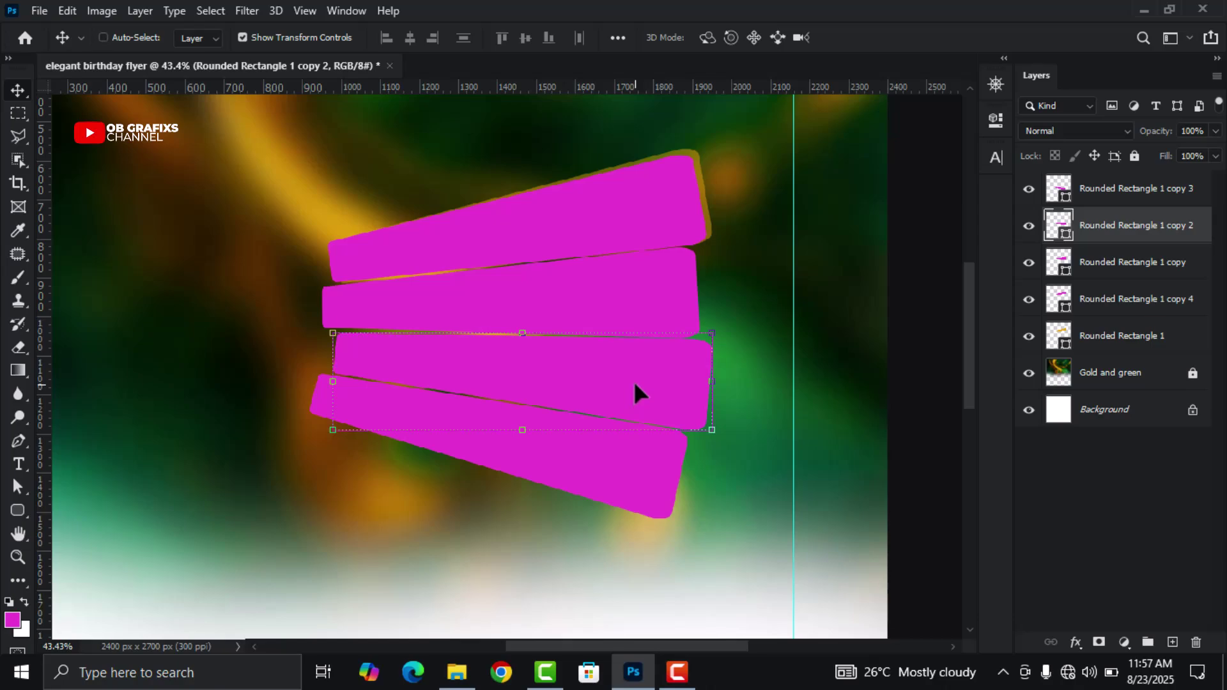
pyautogui.hotkey('ctrl', 'j')
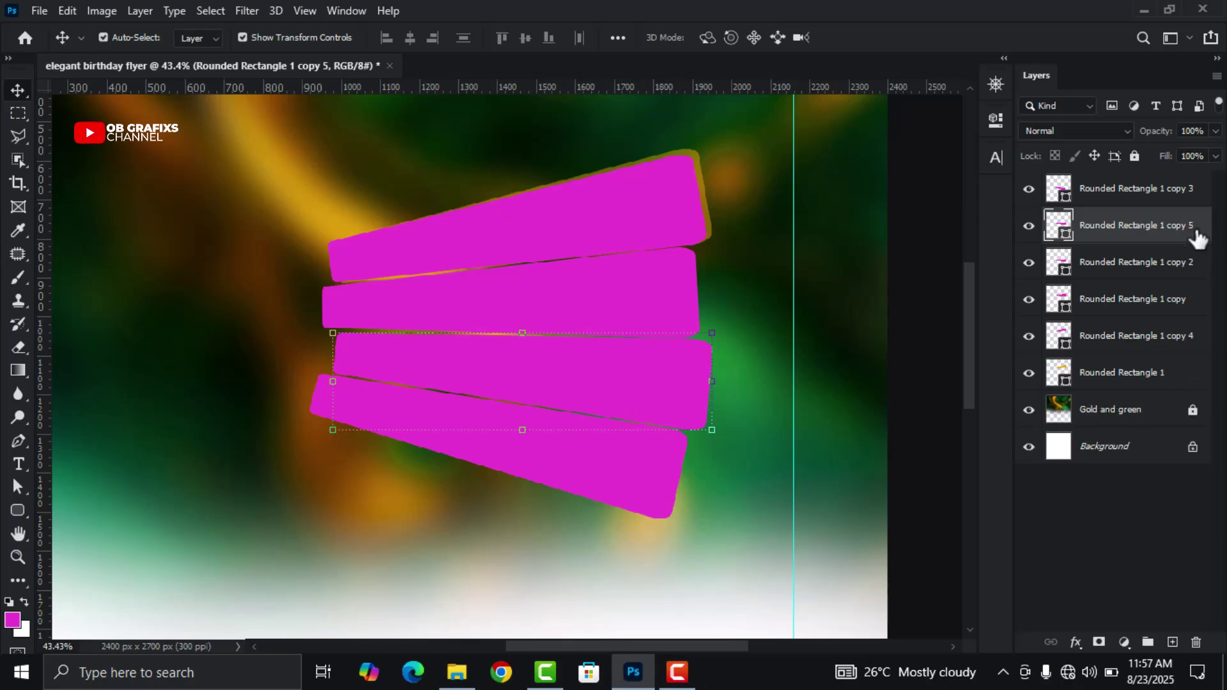
pyautogui.doubleClick(1057, 269)
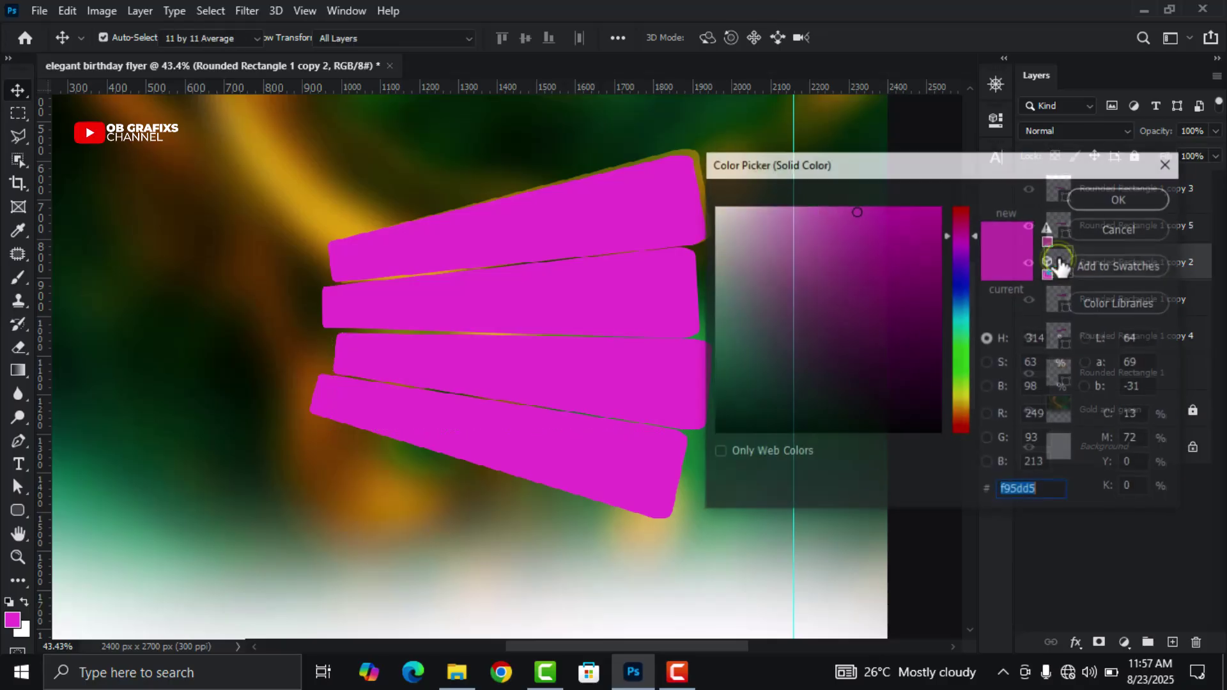
pyautogui.click(737, 236)
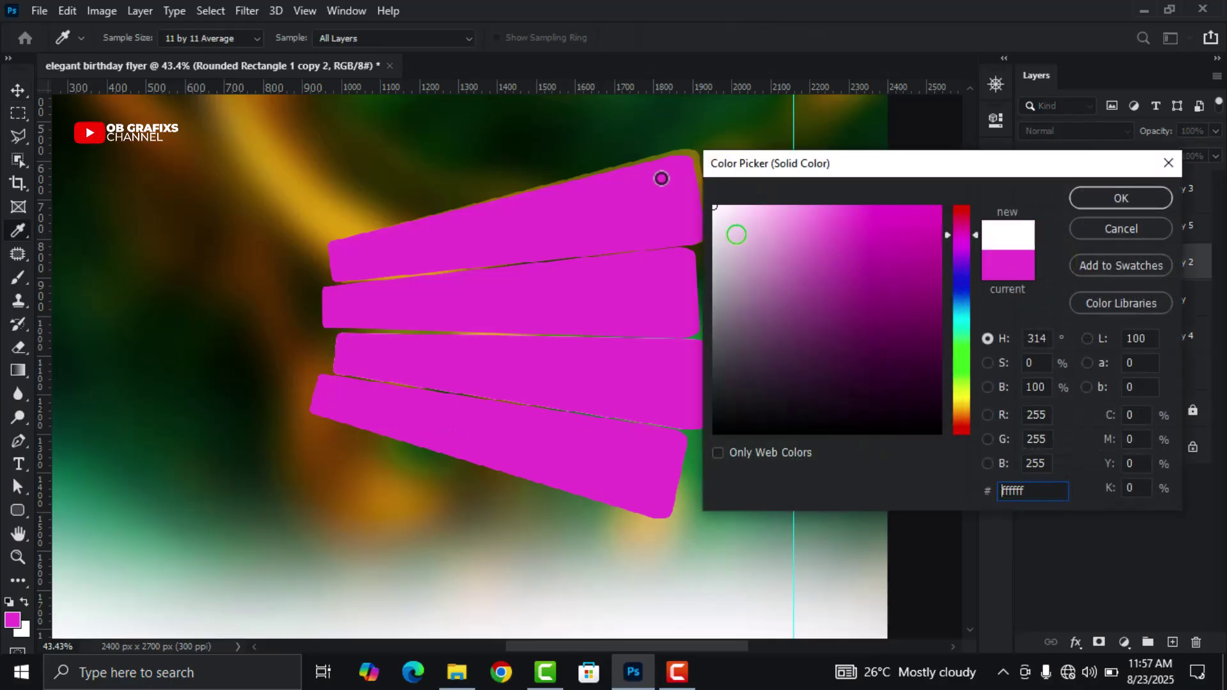
pyautogui.click(1106, 203)
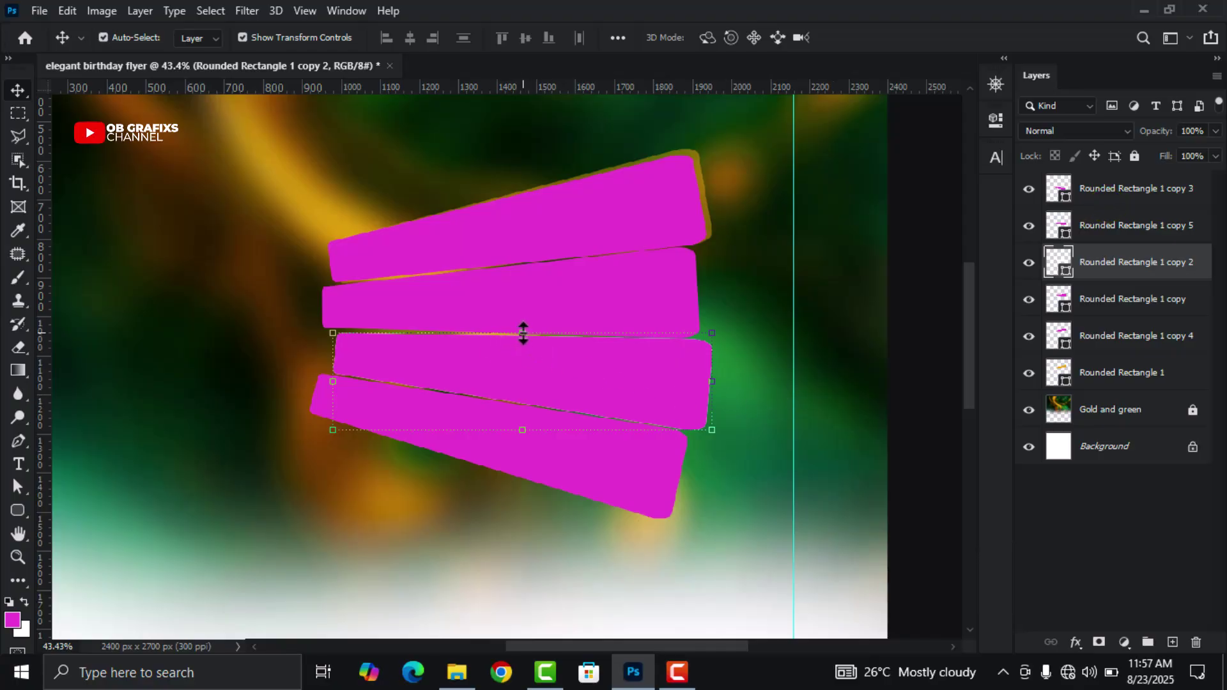
# - Nudge the white copy slightly right and down behind the third blade, set its opacity to 50% and deselect it
pyautogui.press('Down')
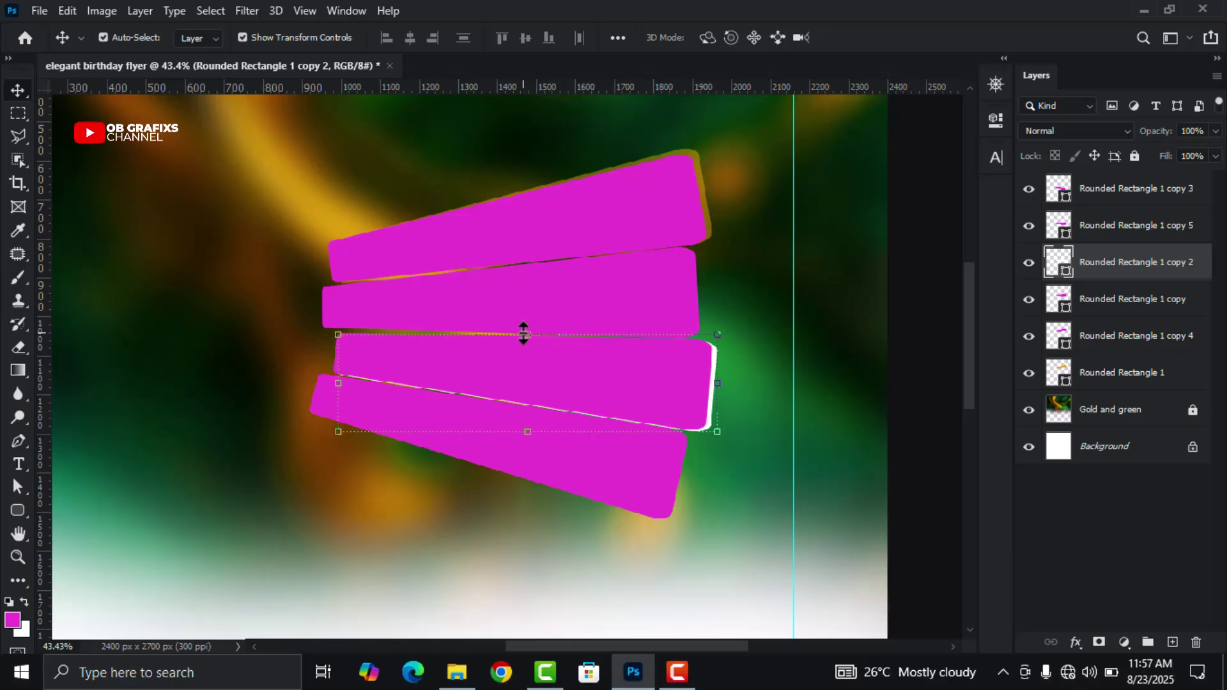
pyautogui.click(1200, 132)
pyautogui.write('50')
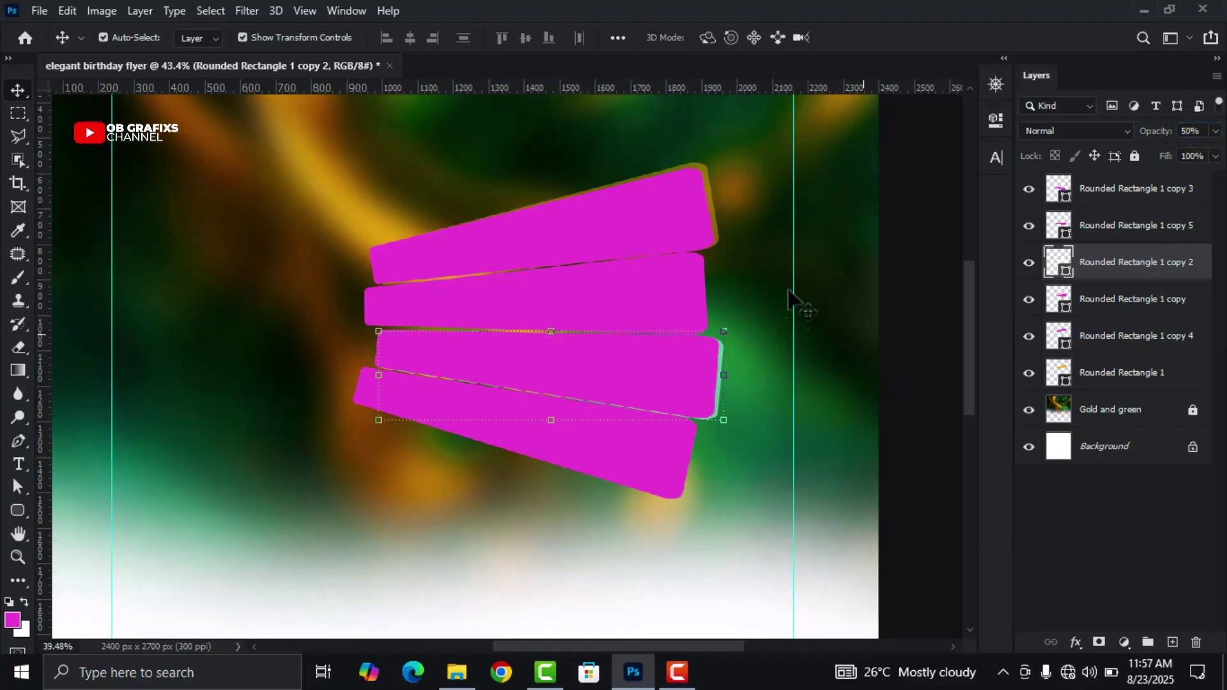
pyautogui.scroll(-6, 794, 315)
pyautogui.click(791, 346)
# - Lock the gold shape layer behind the top fan blade
pyautogui.scroll(1, 374, 387)
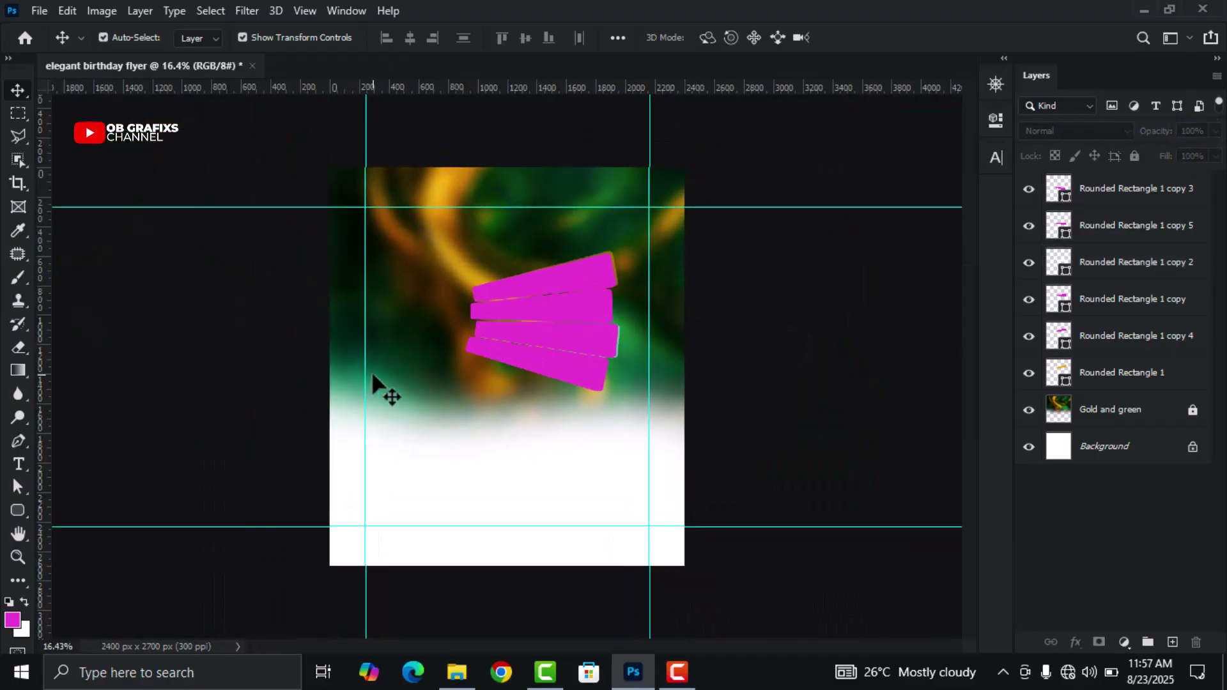
pyautogui.scroll(1, 414, 377)
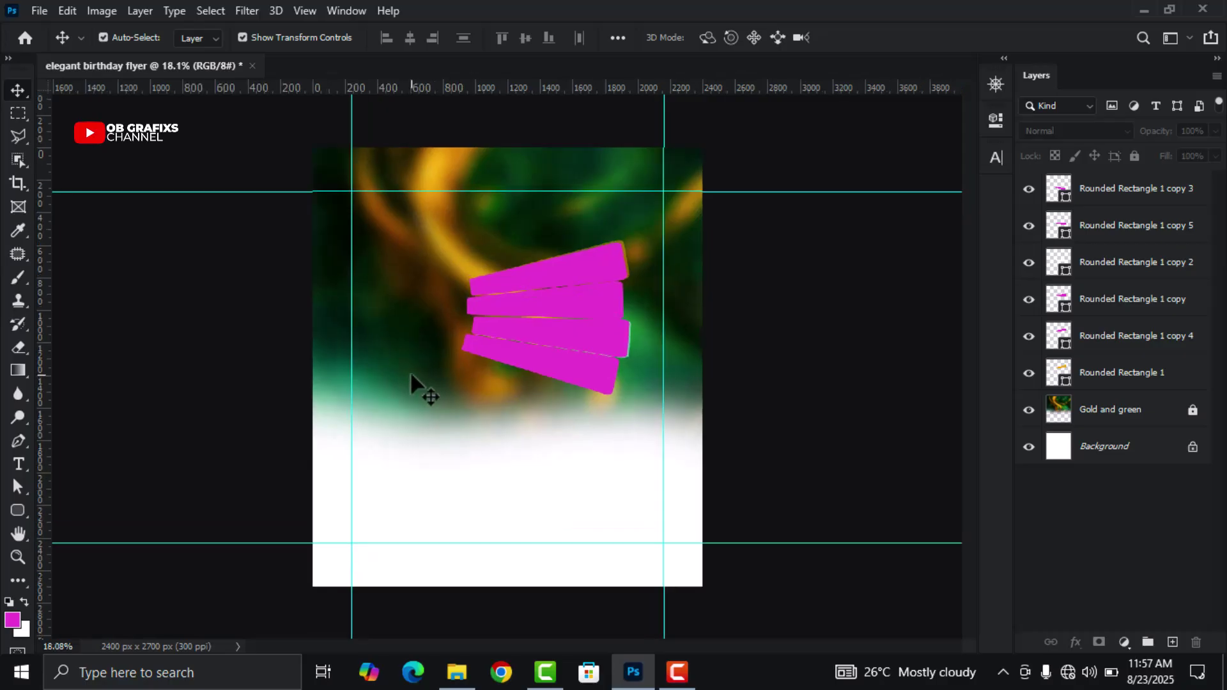
pyautogui.scroll(1, 480, 282)
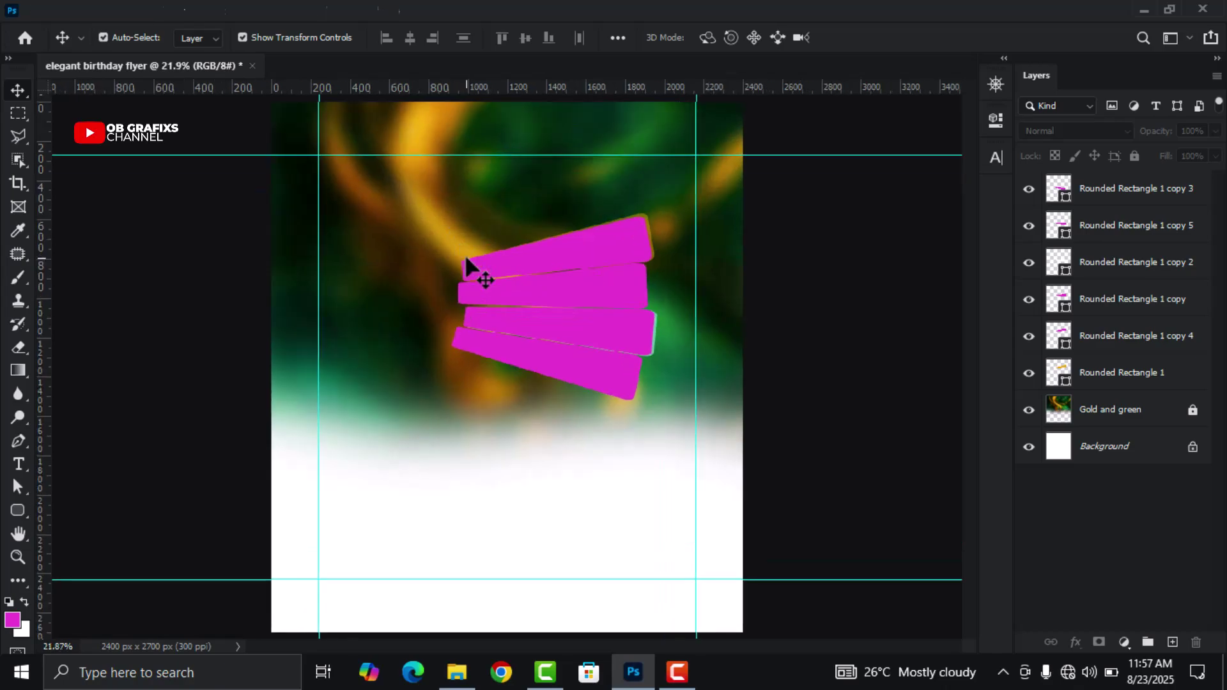
pyautogui.click(565, 255)
pyautogui.scroll(1, 601, 240)
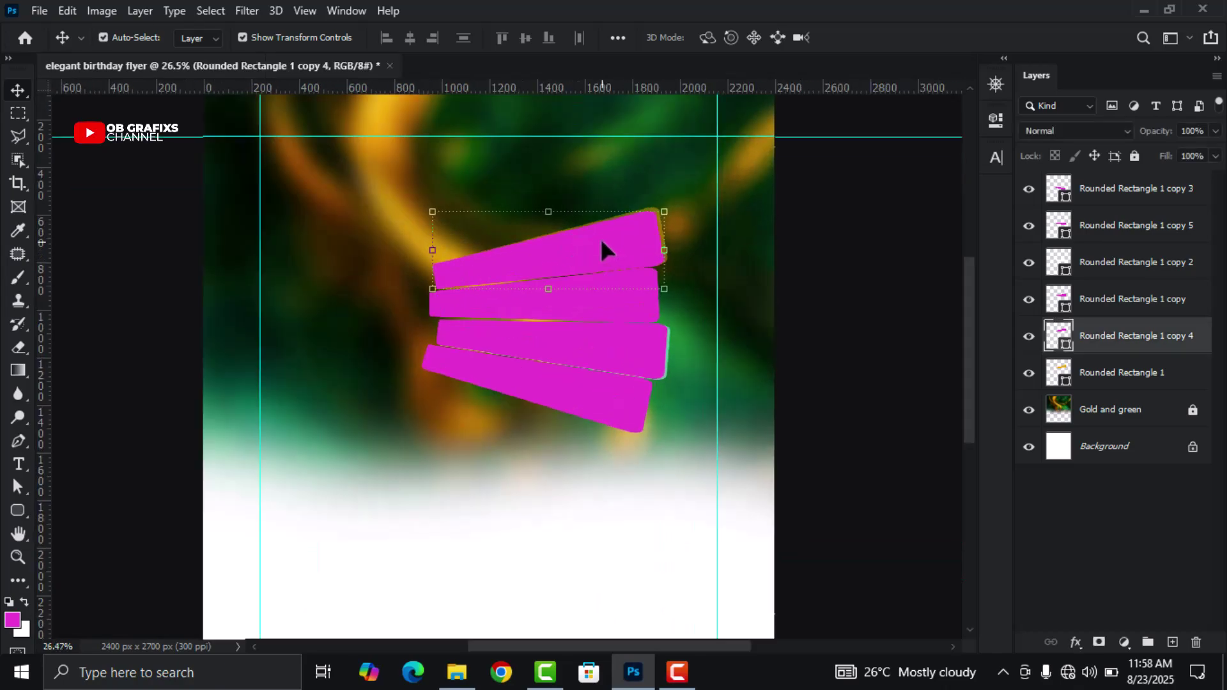
pyautogui.click(1123, 379)
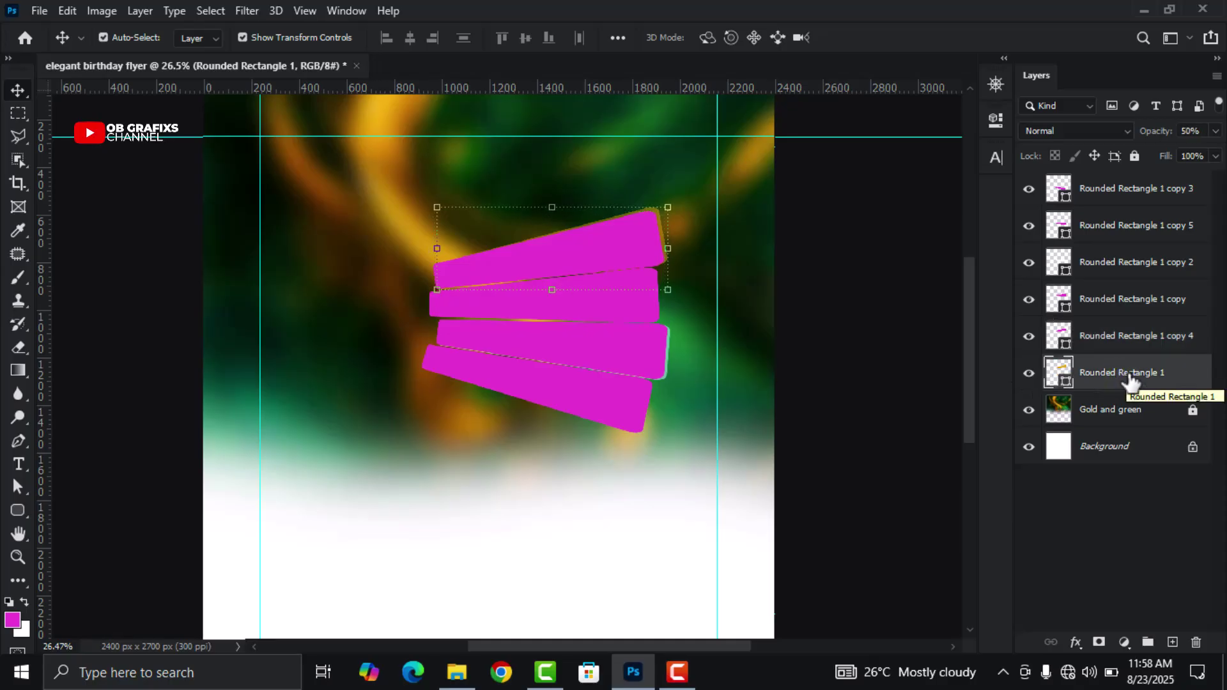
pyautogui.click(1134, 156)
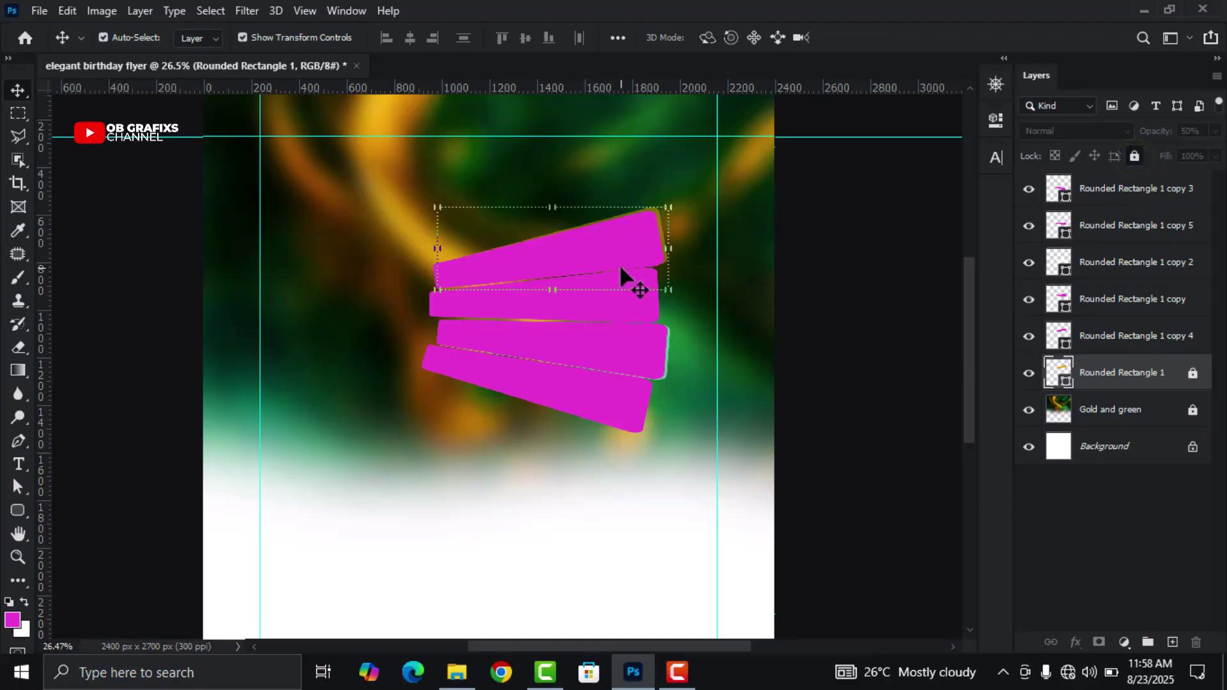
# - Place photo 1 from the File Explorer folder into the flyer directly above the top blade's layer
pyautogui.scroll(1, 604, 242)
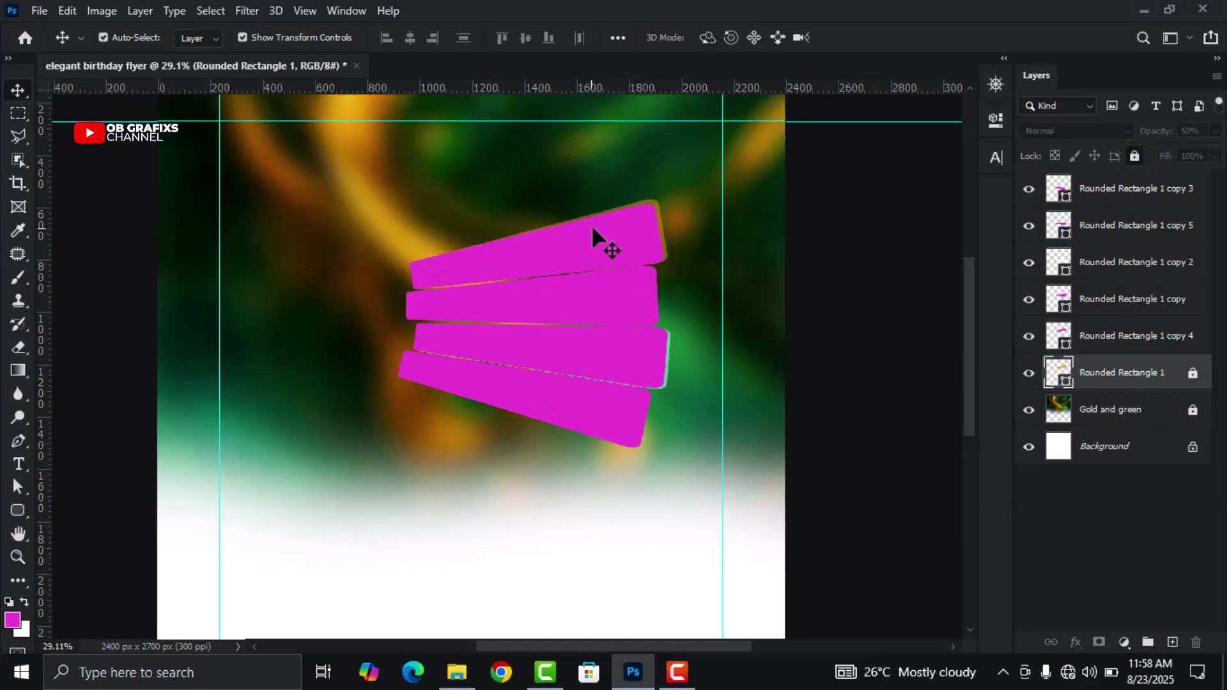
pyautogui.click(597, 225)
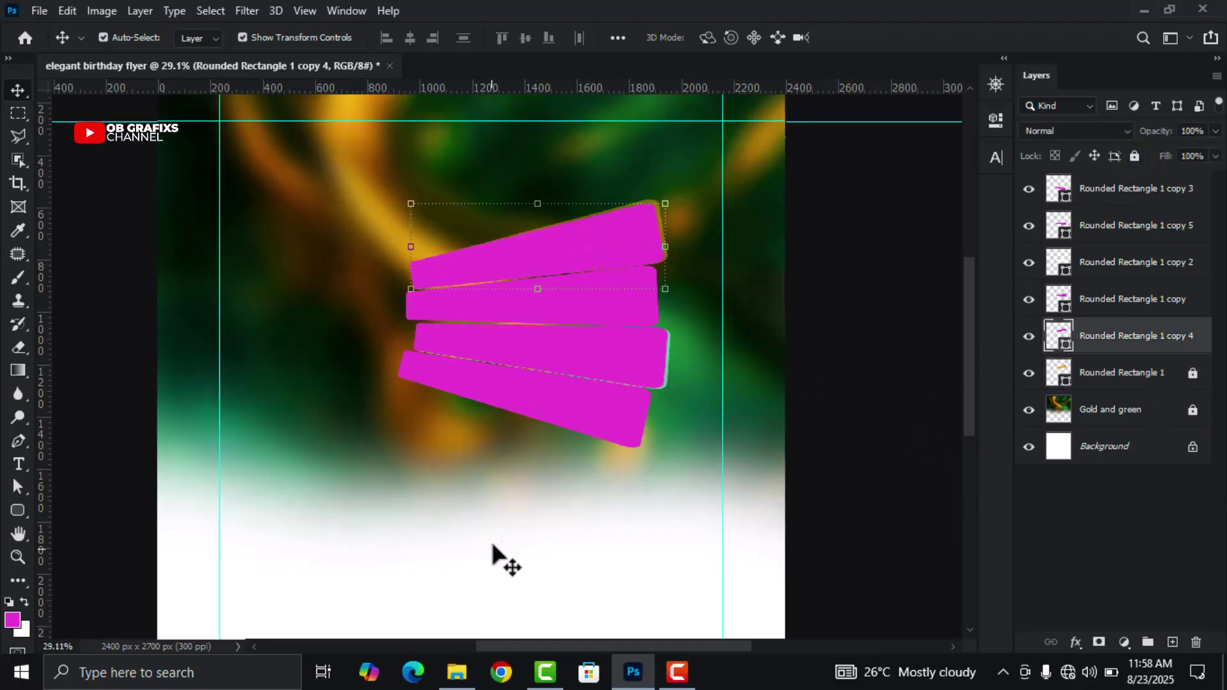
pyautogui.click(457, 672)
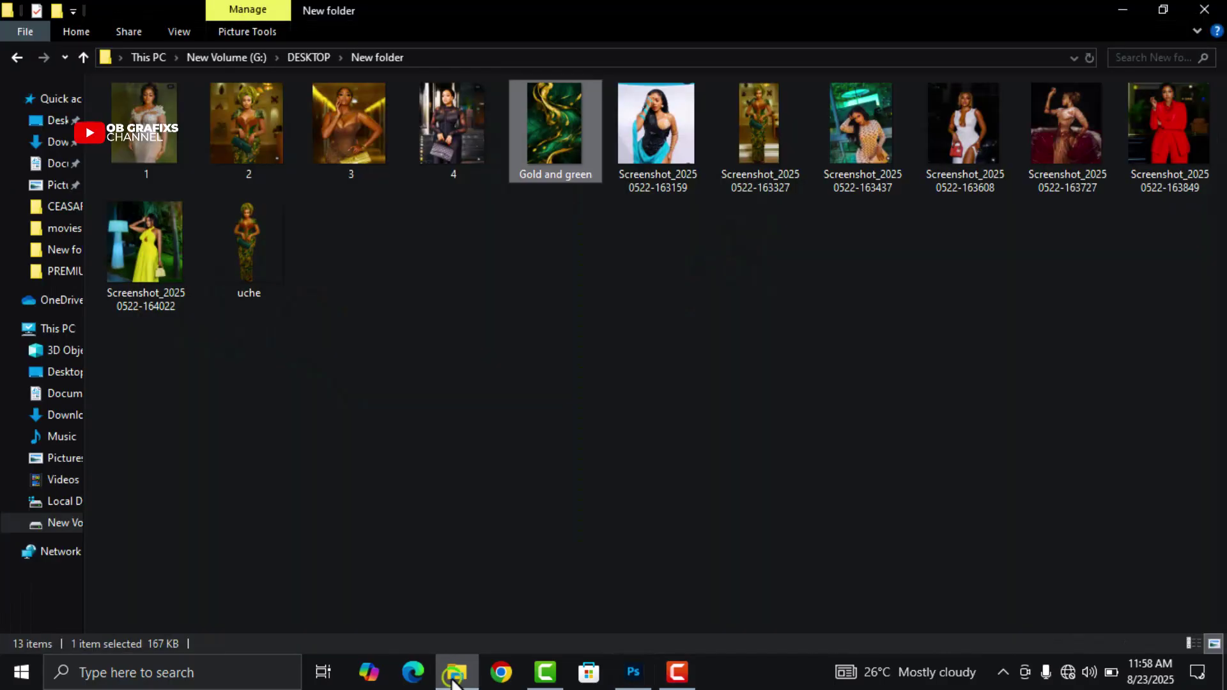
pyautogui.click(524, 241)
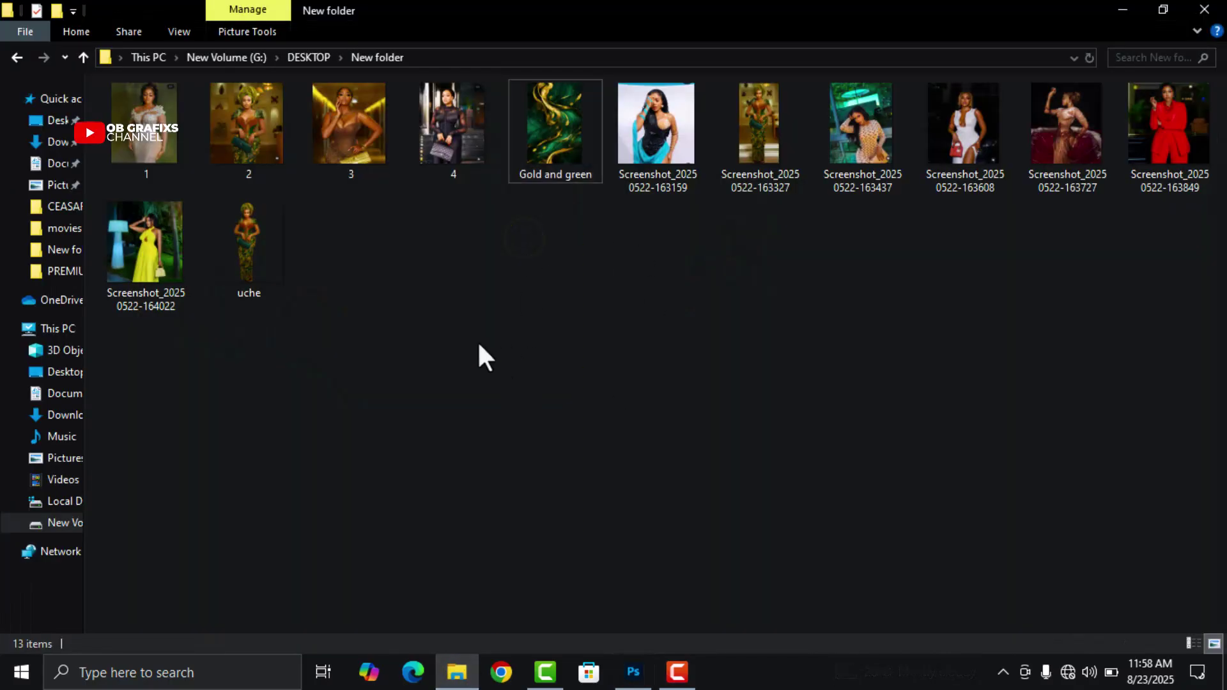
pyautogui.moveTo(147, 118); pyautogui.dragTo(558, 394)
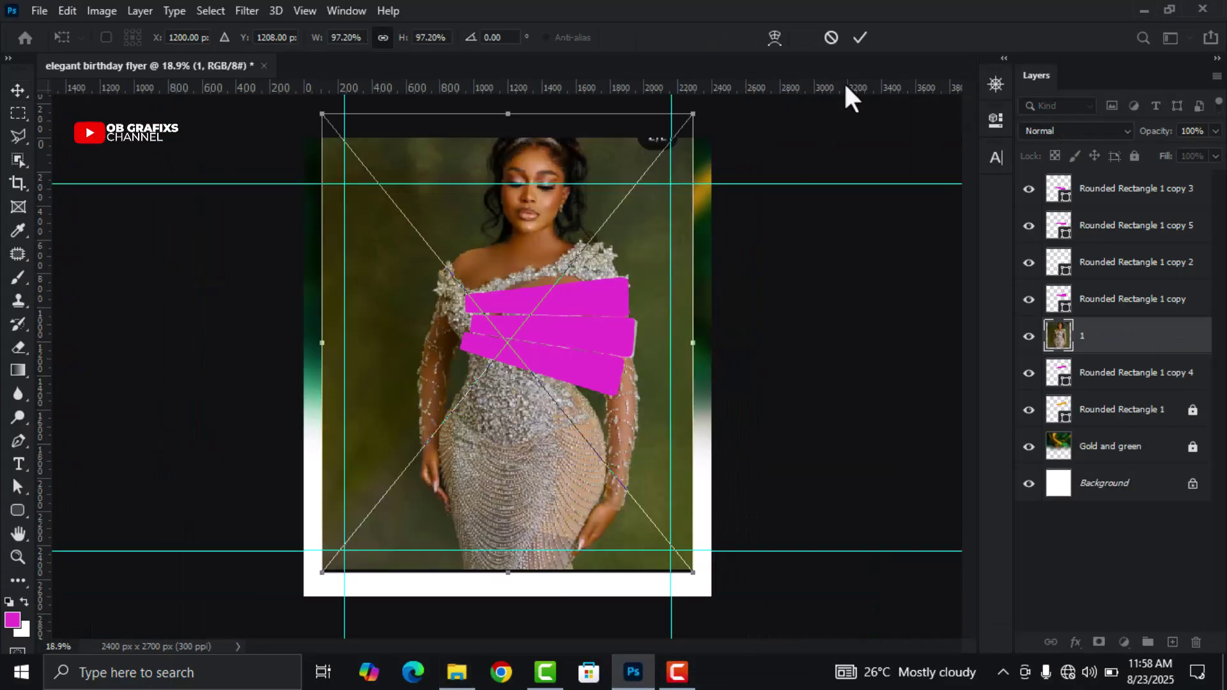
pyautogui.click(861, 37)
# - Shrink photo 1, move it over the fan of blades and apply the transform
pyautogui.moveTo(514, 114); pyautogui.dragTo(508, 315)
pyautogui.moveTo(528, 400); pyautogui.dragTo(567, 302)
pyautogui.click(861, 39)
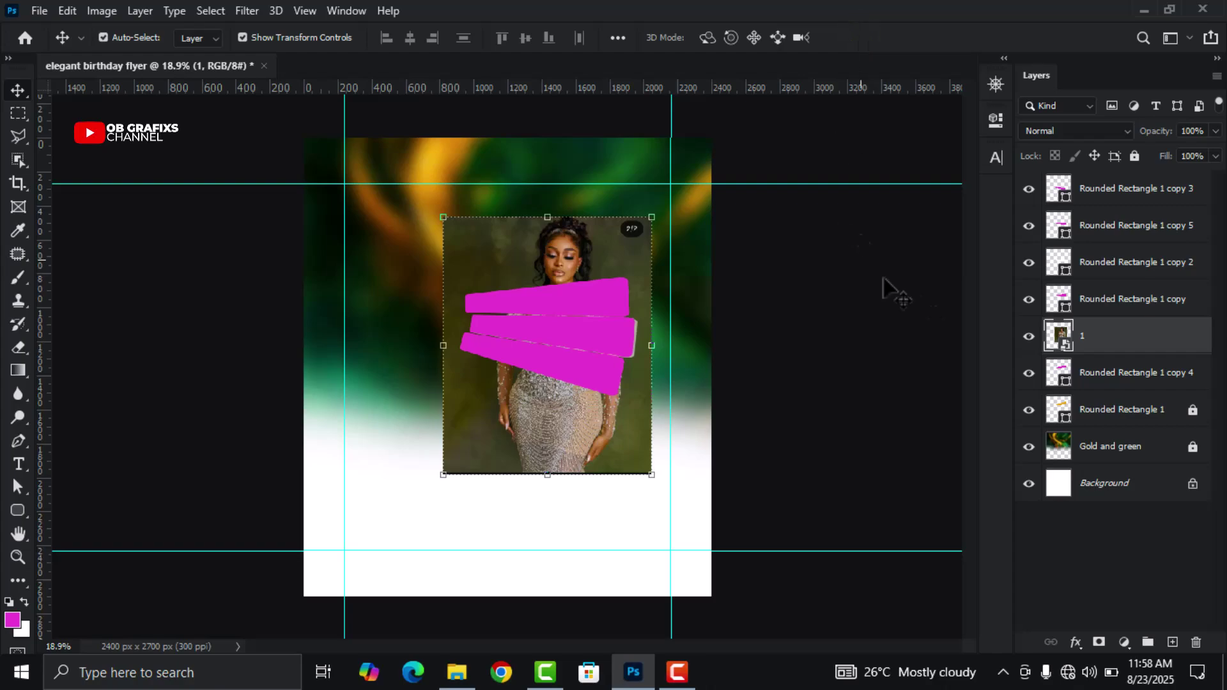
# - Clip photo 1 to the top fan blade and shift it slightly right and down within the blade
pyautogui.rightClick(1128, 337)
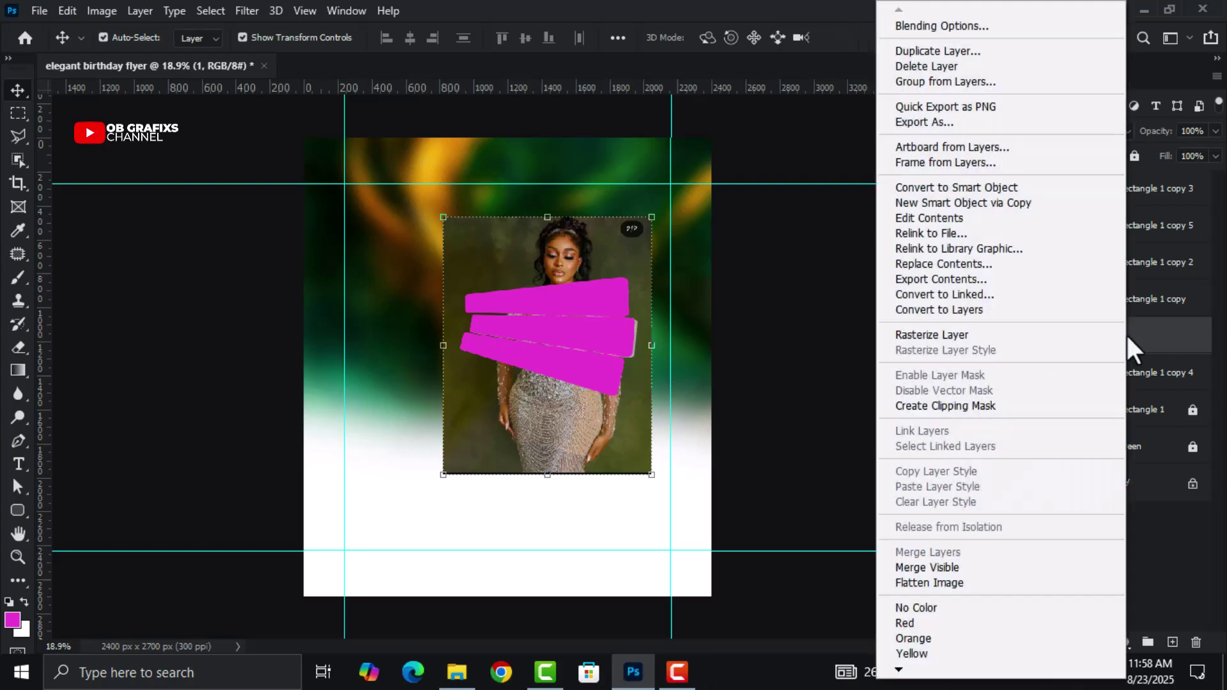
pyautogui.click(993, 406)
pyautogui.scroll(4, 557, 276)
pyautogui.moveTo(634, 258); pyautogui.dragTo(655, 272)
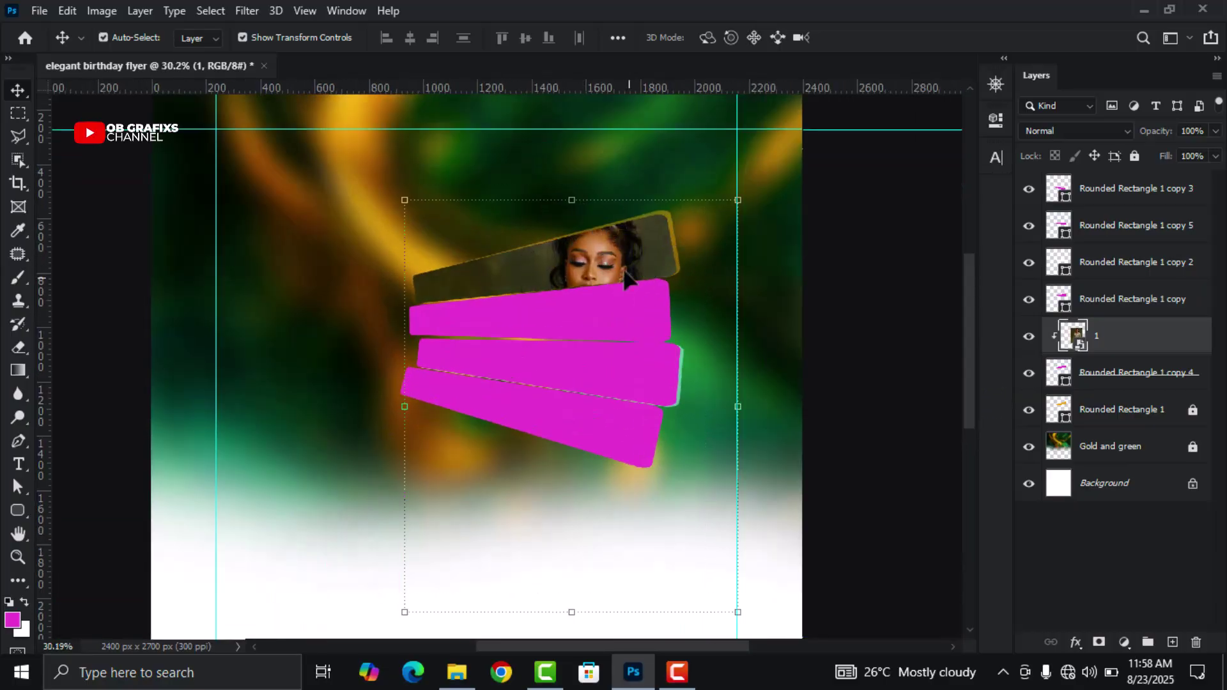
# - Scale the clipped photo 1 down to 39.74% and move the face to the wide end of the top blade
pyautogui.moveTo(575, 612); pyautogui.dragTo(570, 530)
pyautogui.scroll(1, 602, 262)
pyautogui.scroll(3, 602, 262)
pyautogui.moveTo(597, 262); pyautogui.dragTo(641, 251)
pyautogui.moveTo(601, 167); pyautogui.dragTo(615, 219)
pyautogui.moveTo(650, 261); pyautogui.dragTo(657, 234)
pyautogui.scroll(-3, 650, 262)
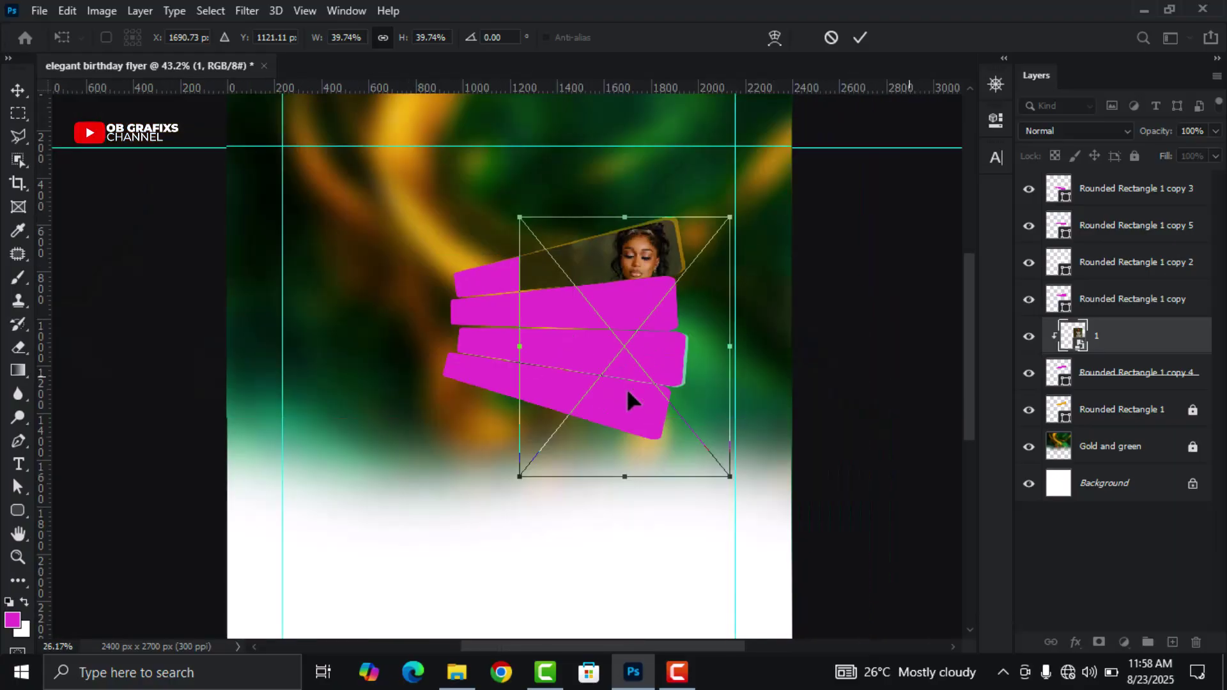
# - Reduce photo 1 to 33.02% so the face fits the top blade, apply the transform and deselect
pyautogui.moveTo(628, 472); pyautogui.dragTo(631, 431)
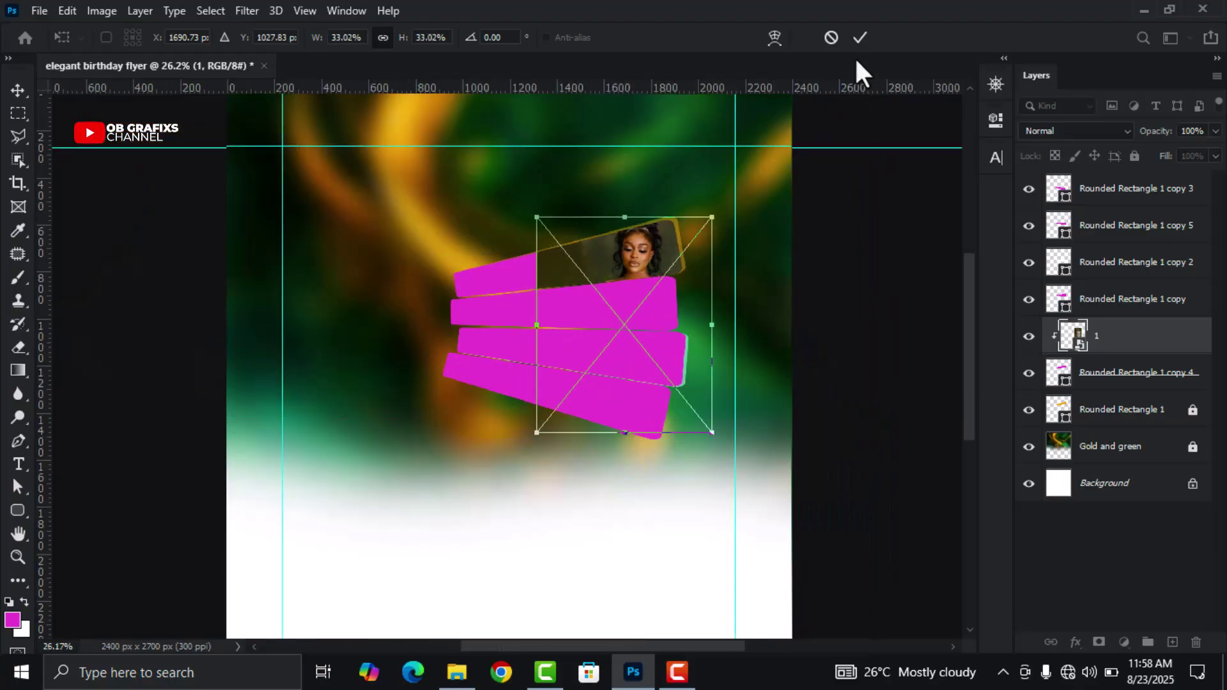
pyautogui.click(857, 239)
pyautogui.scroll(3, 661, 212)
pyautogui.click(652, 226)
pyautogui.scroll(-5, 653, 262)
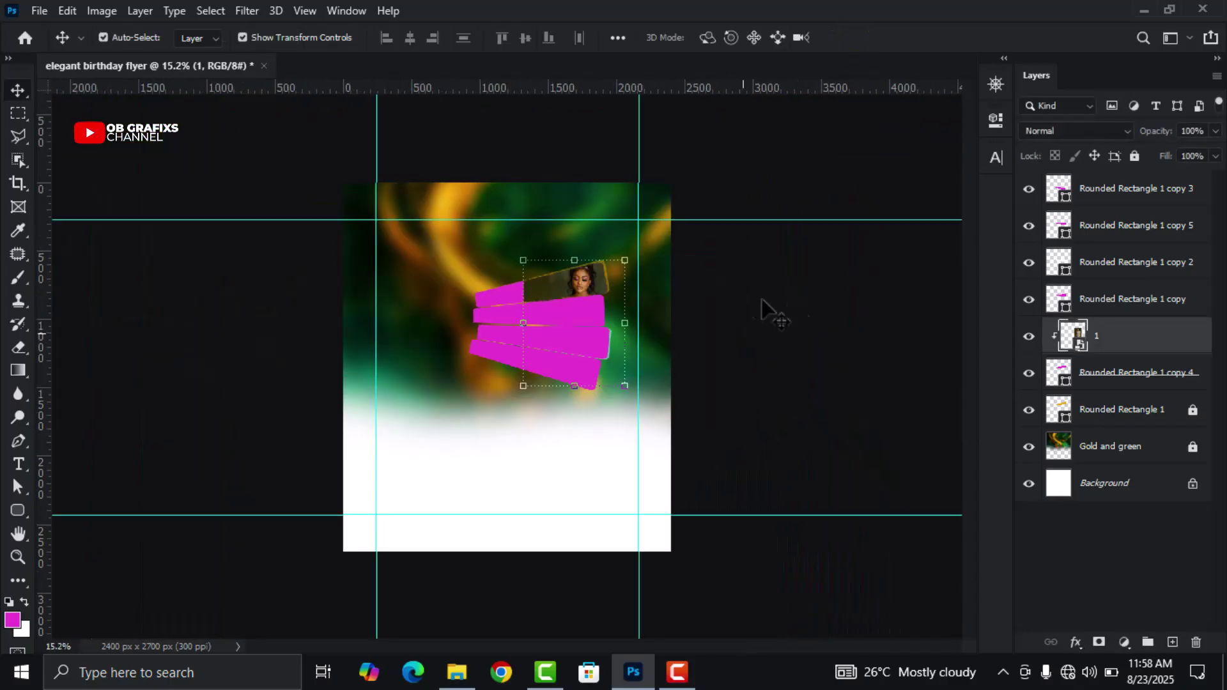
pyautogui.click(743, 295)
# - Place photo 2 from the File Explorer folder above the second blade's layer, scaled to 46.47% and positioned over the fan
pyautogui.scroll(3, 791, 284)
pyautogui.click(722, 260)
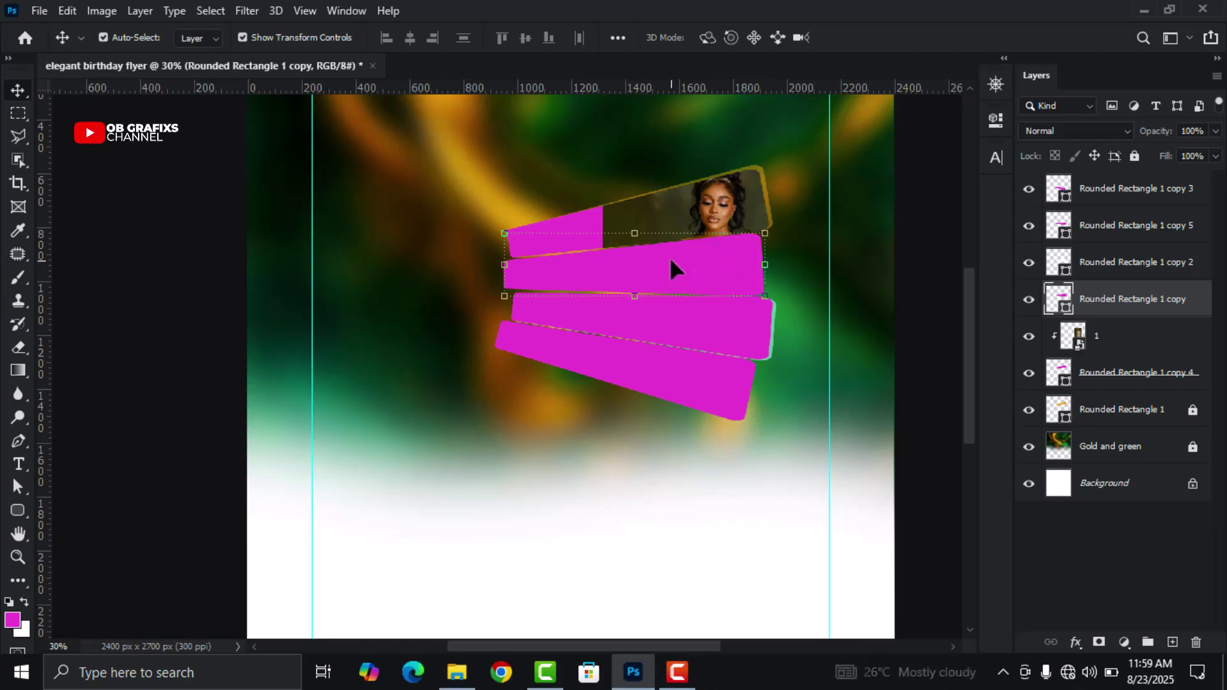
pyautogui.click(456, 671)
pyautogui.click(492, 363)
pyautogui.moveTo(255, 127); pyautogui.dragTo(614, 377)
pyautogui.moveTo(515, 138); pyautogui.dragTo(583, 287)
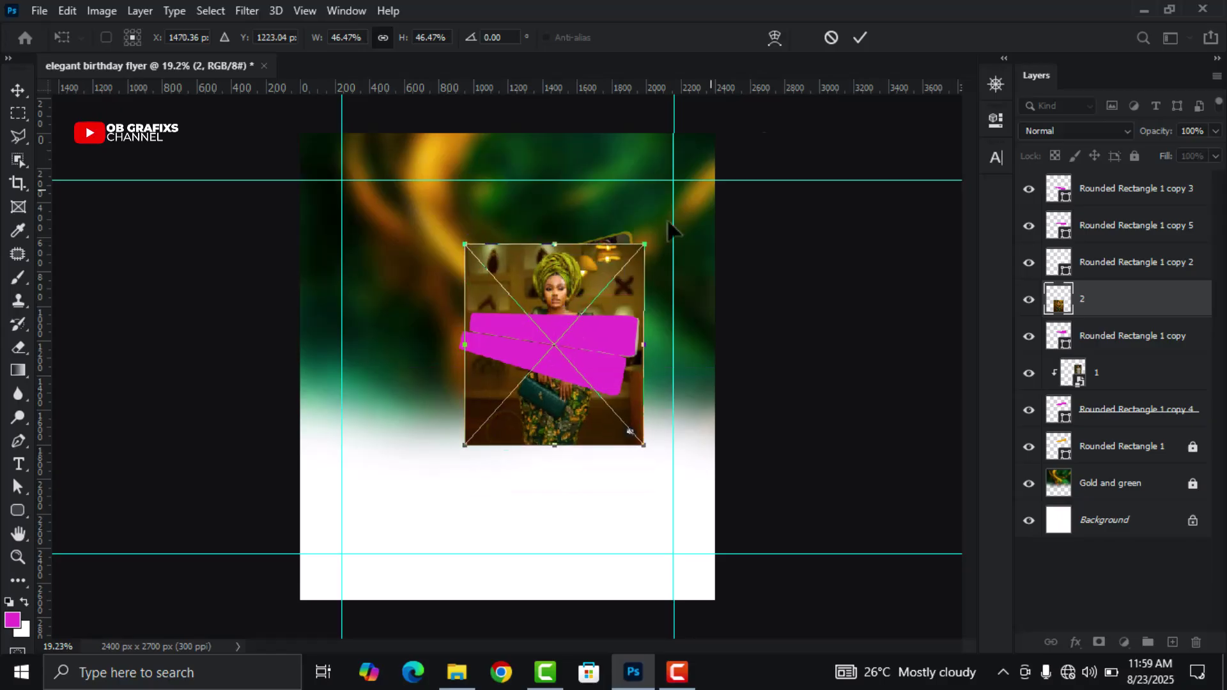
pyautogui.click(860, 37)
# - Clip photo 2 to the second fan blade
pyautogui.rightClick(1107, 293)
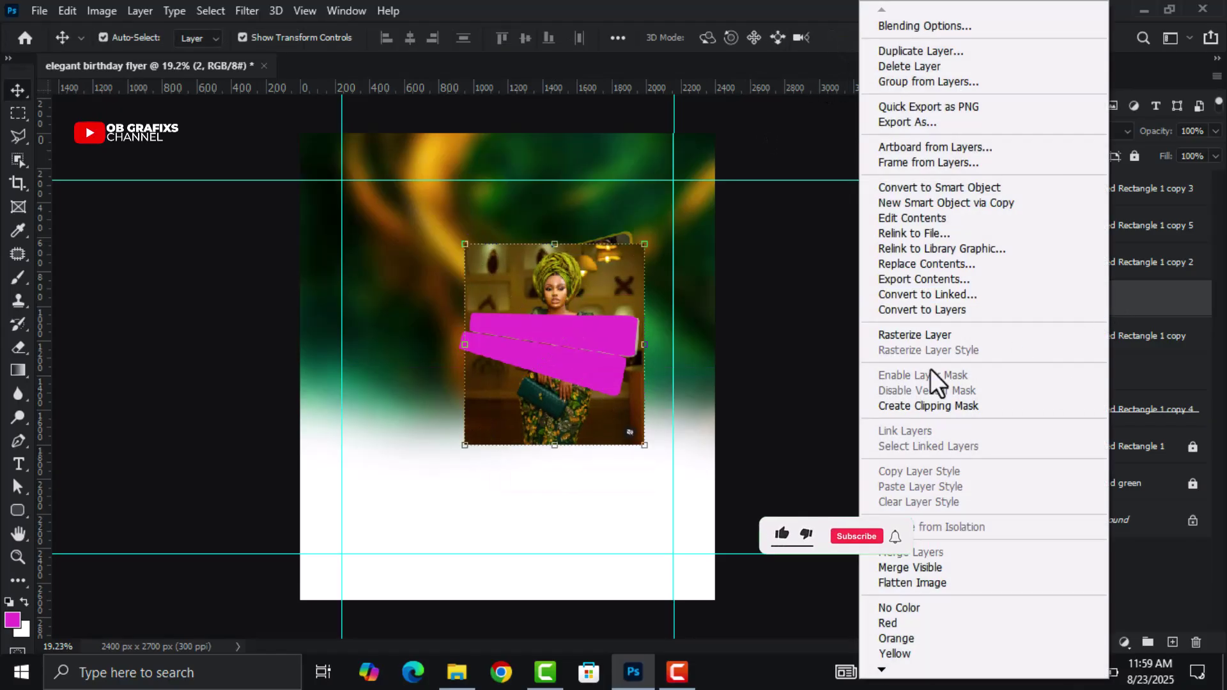
pyautogui.click(920, 406)
pyautogui.scroll(4, 570, 166)
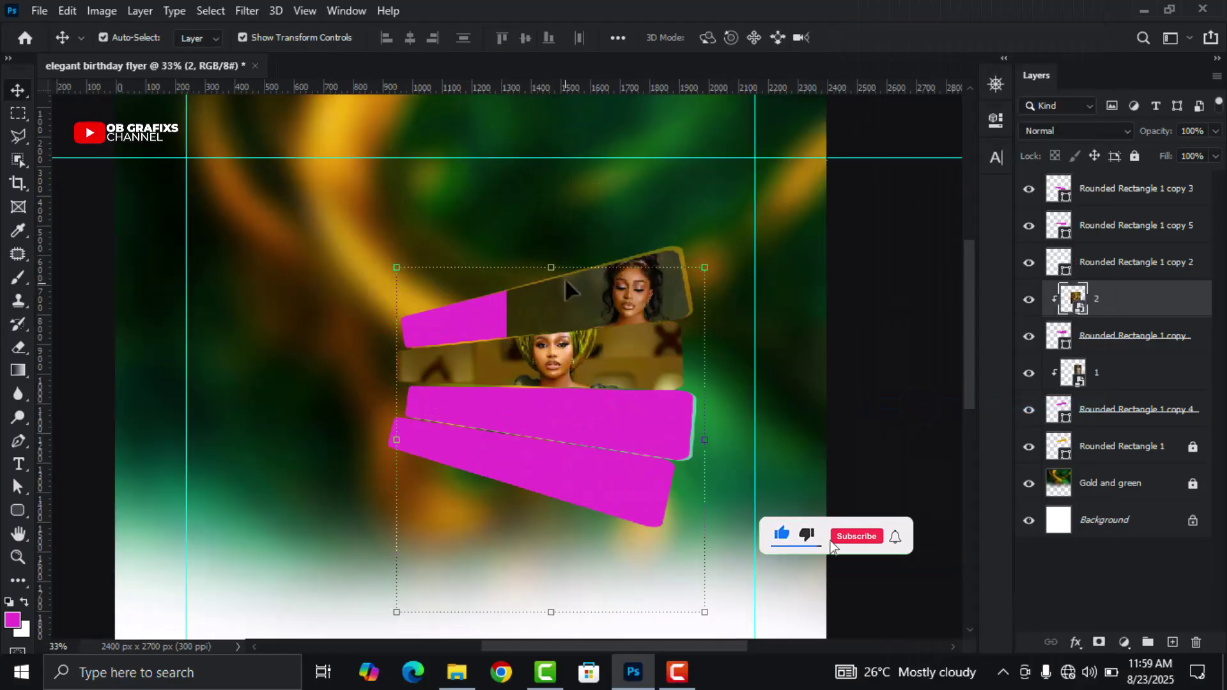
# - Shrink photo 2 to about 35% and move the face to the wide end of the second blade, then deselect
pyautogui.moveTo(566, 271); pyautogui.dragTo(647, 331)
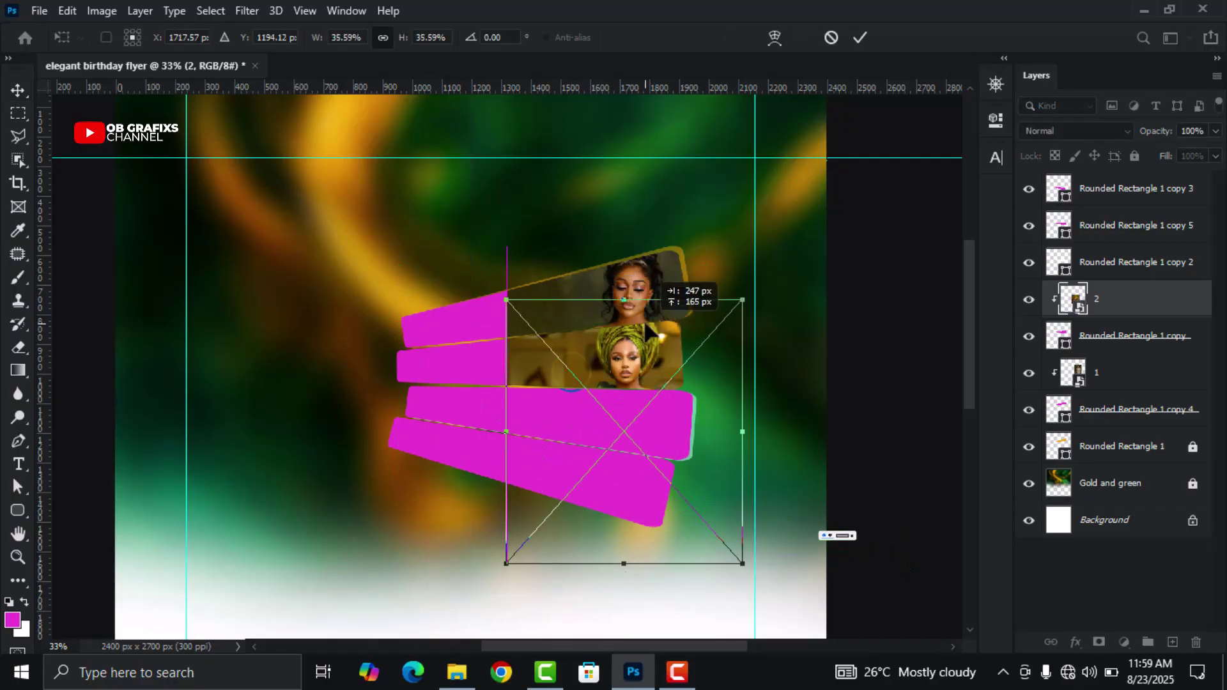
pyautogui.moveTo(633, 565); pyautogui.dragTo(635, 561)
pyautogui.click(860, 37)
pyautogui.click(879, 242)
pyautogui.scroll(-1, 452, 431)
# - Recolour the top fan blade with dark olive (413817) sampled from the background of photo 1
pyautogui.scroll(1, 489, 377)
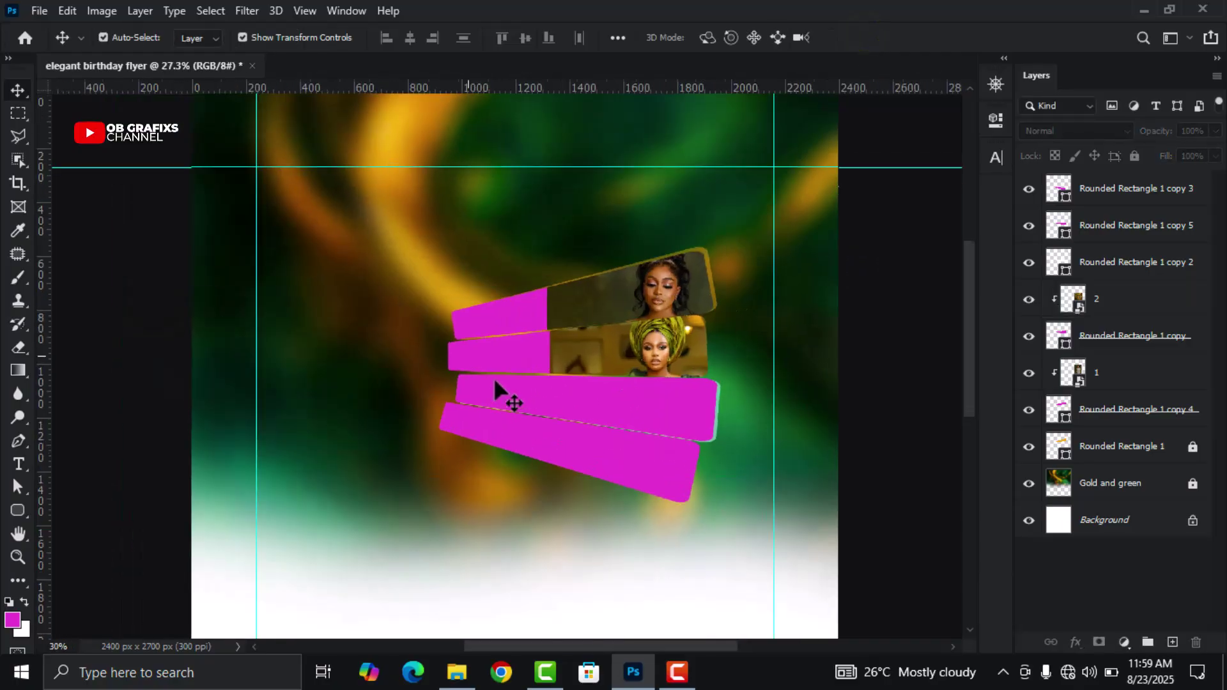
pyautogui.scroll(2, 546, 328)
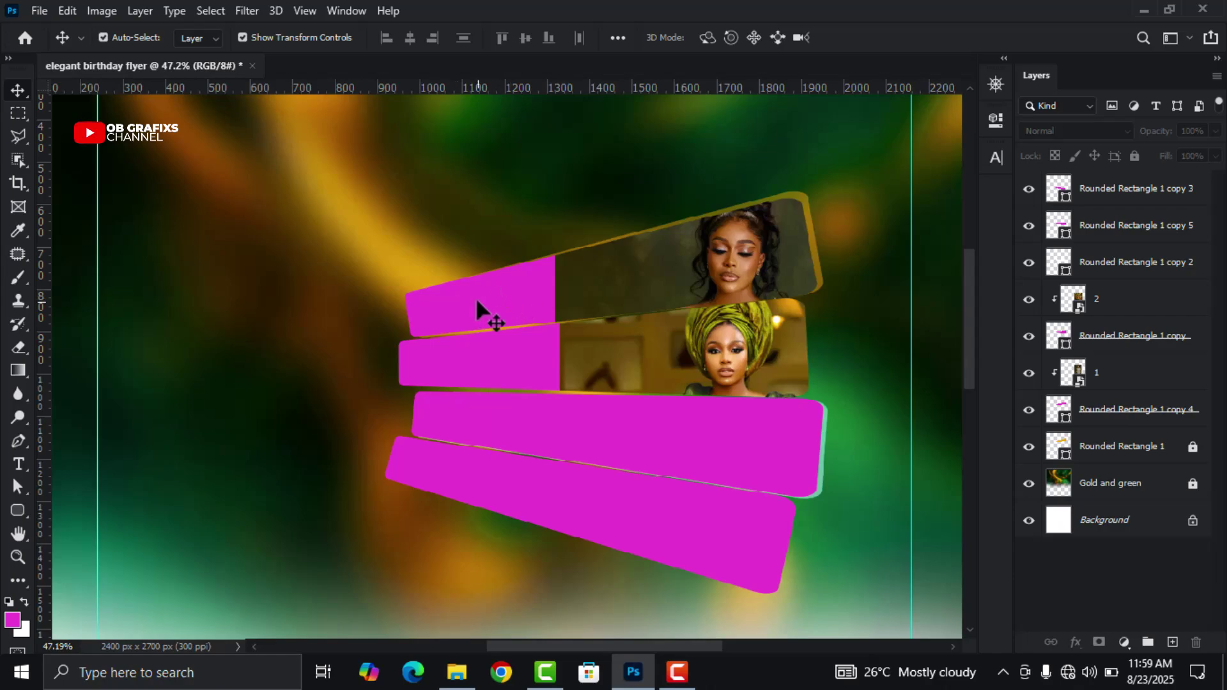
pyautogui.scroll(1, 471, 309)
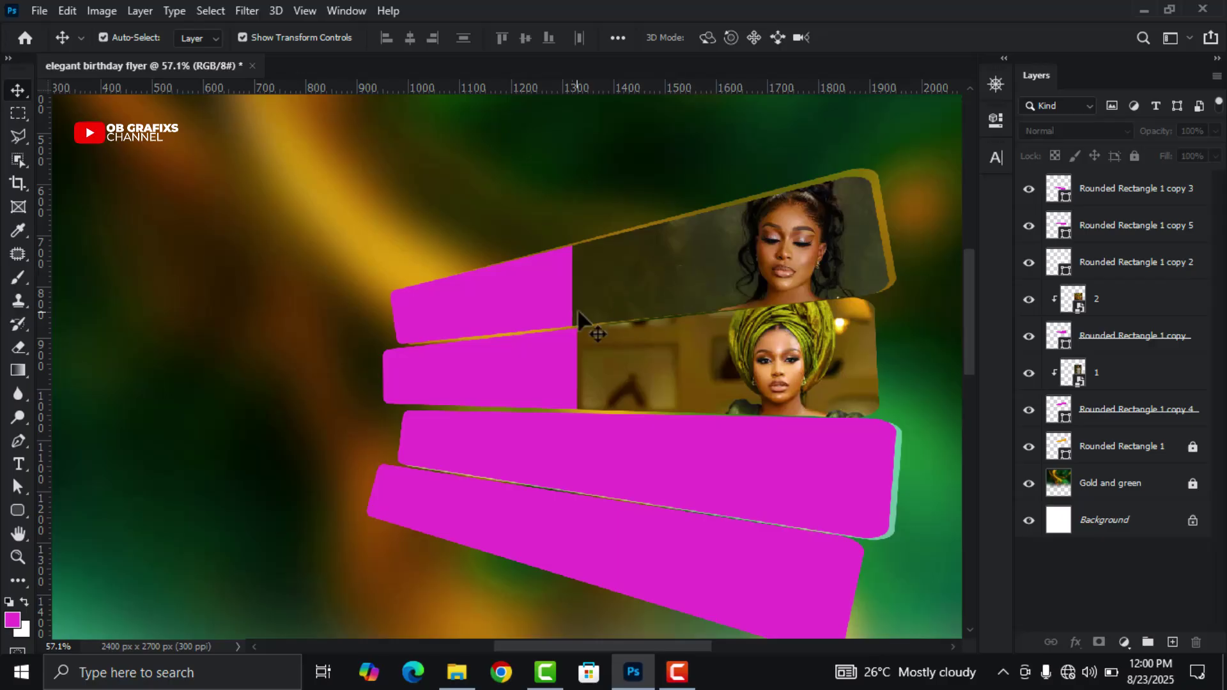
pyautogui.click(521, 298)
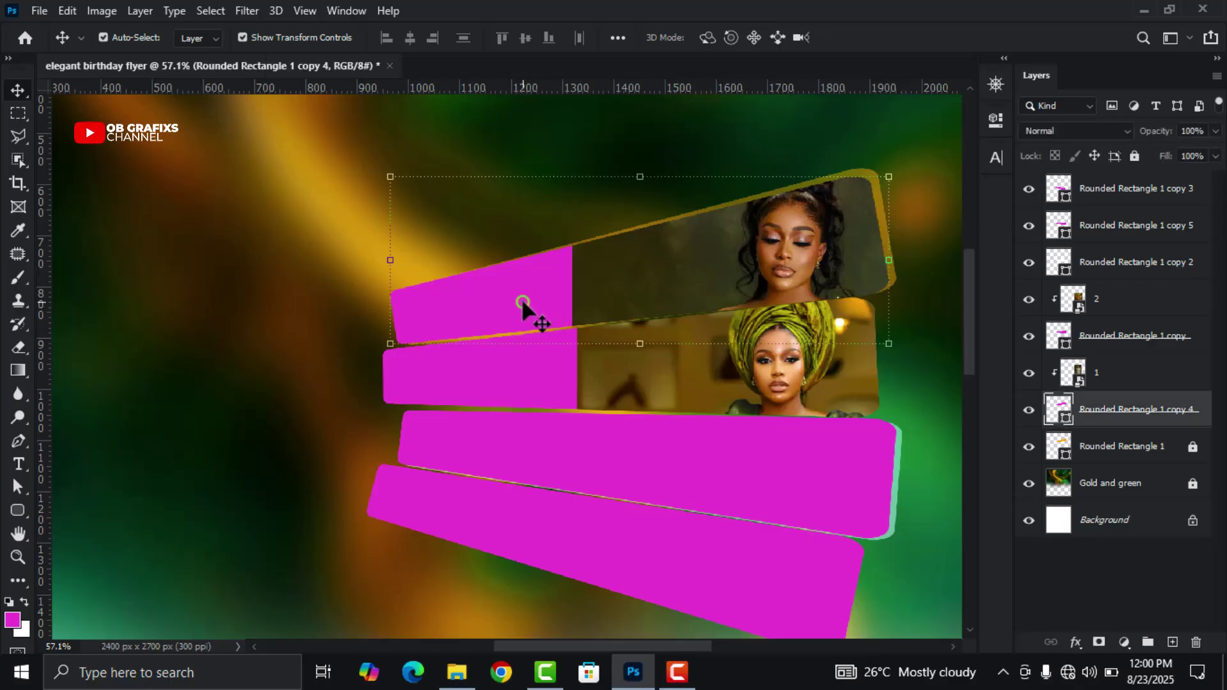
pyautogui.doubleClick(1056, 409)
pyautogui.click(606, 263)
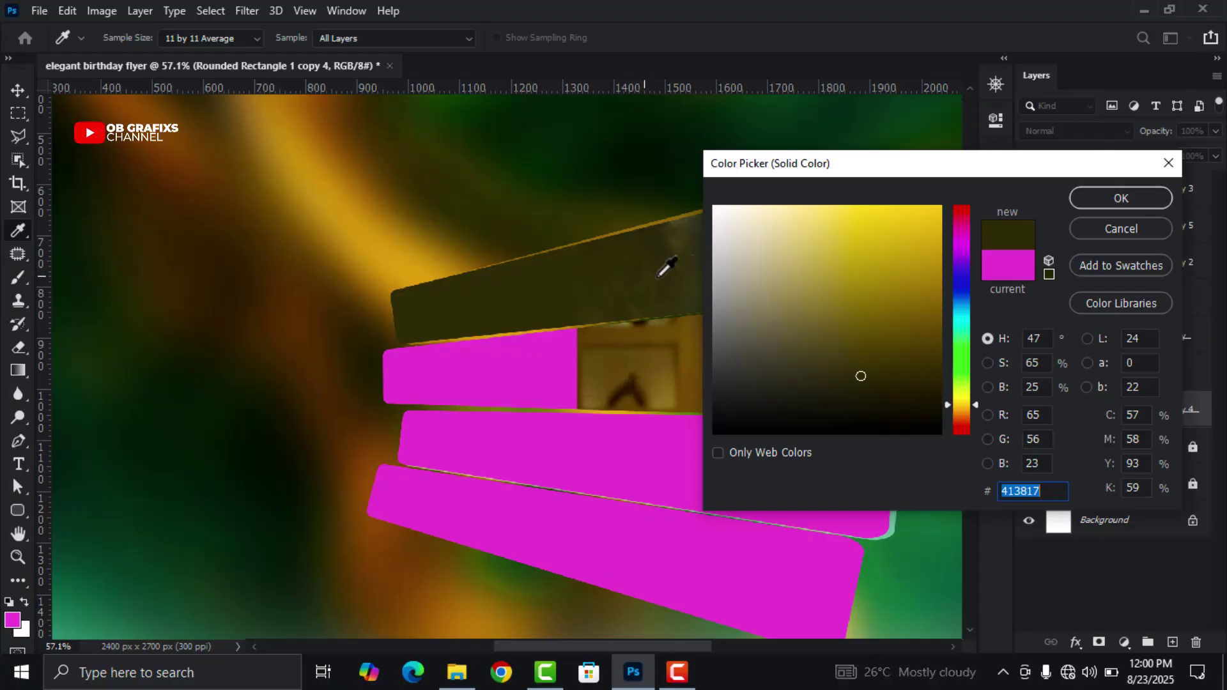
pyautogui.click(1115, 196)
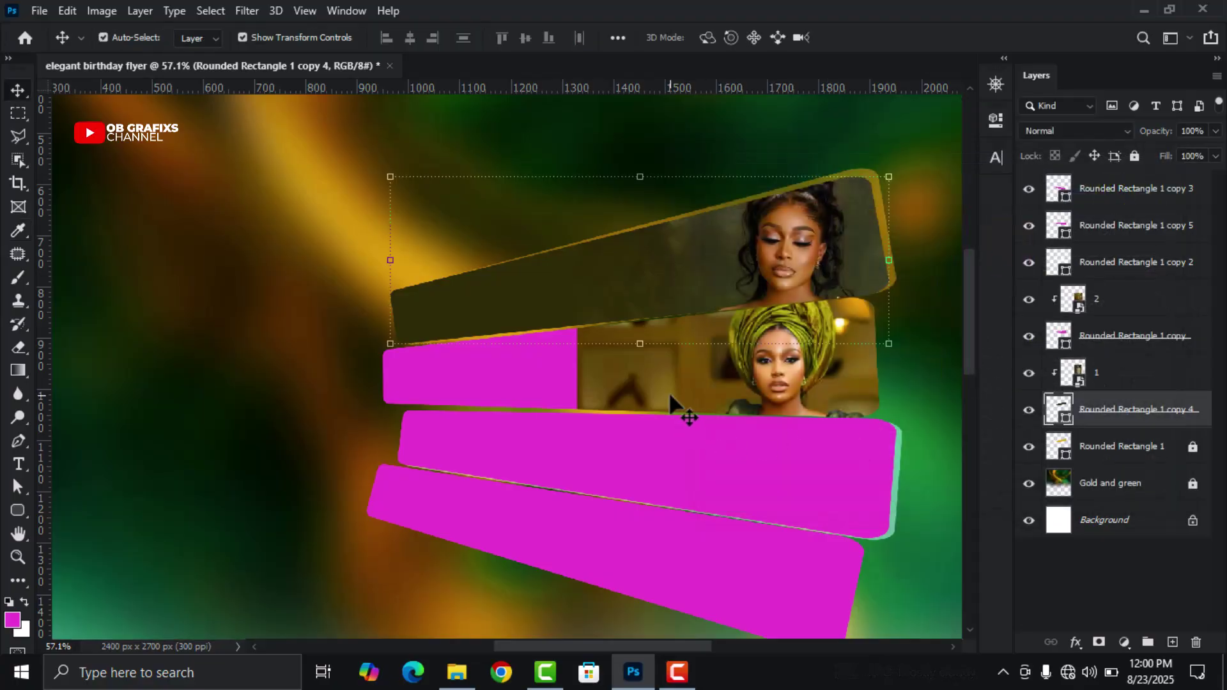
# - Recolour the second fan blade with brown (6d4f1c) sampled from the background of photo 2, then deselect
pyautogui.click(527, 392)
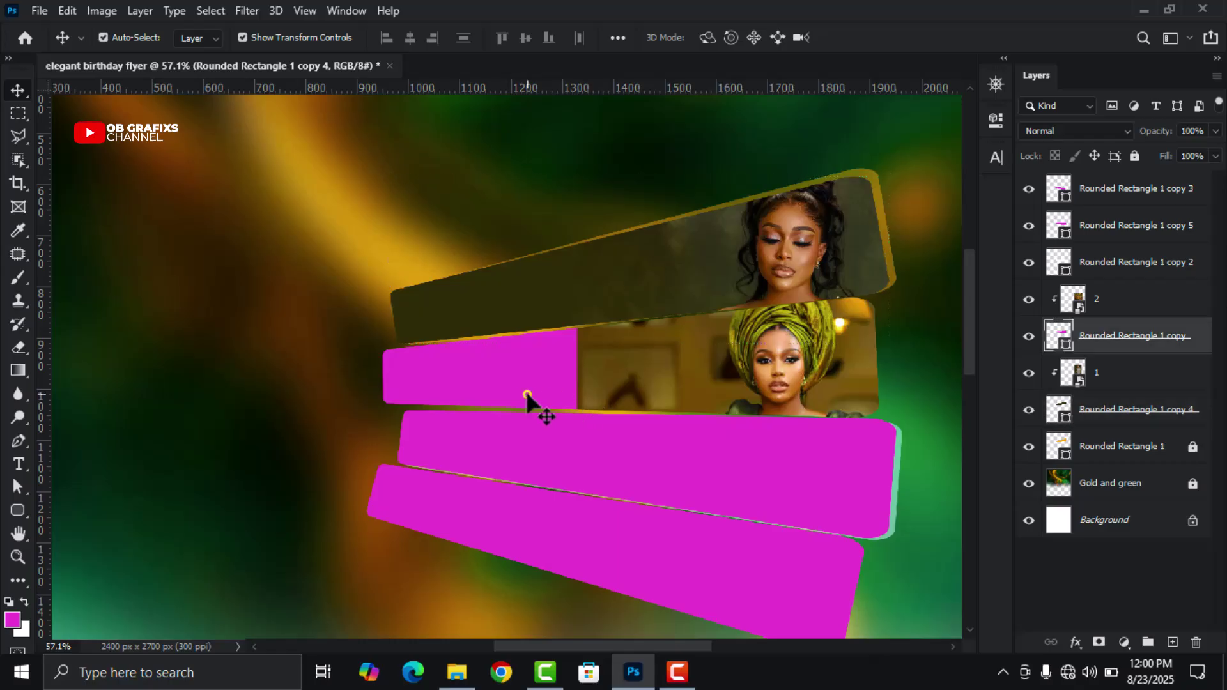
pyautogui.doubleClick(1058, 335)
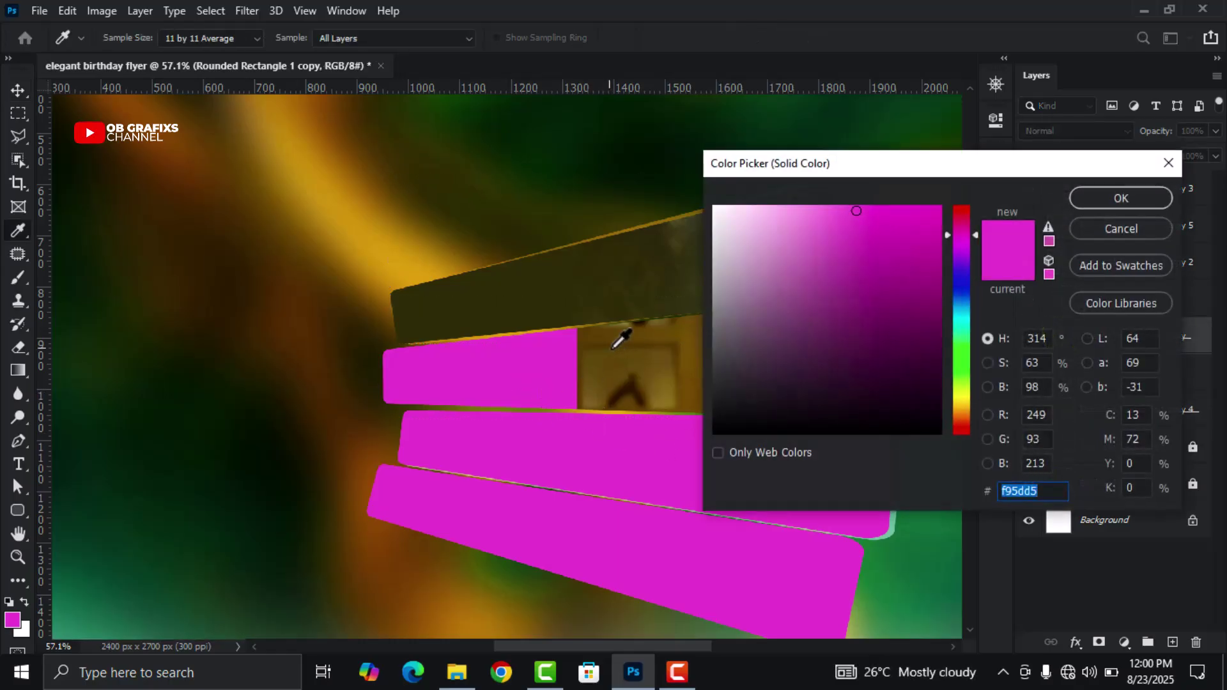
pyautogui.click(597, 334)
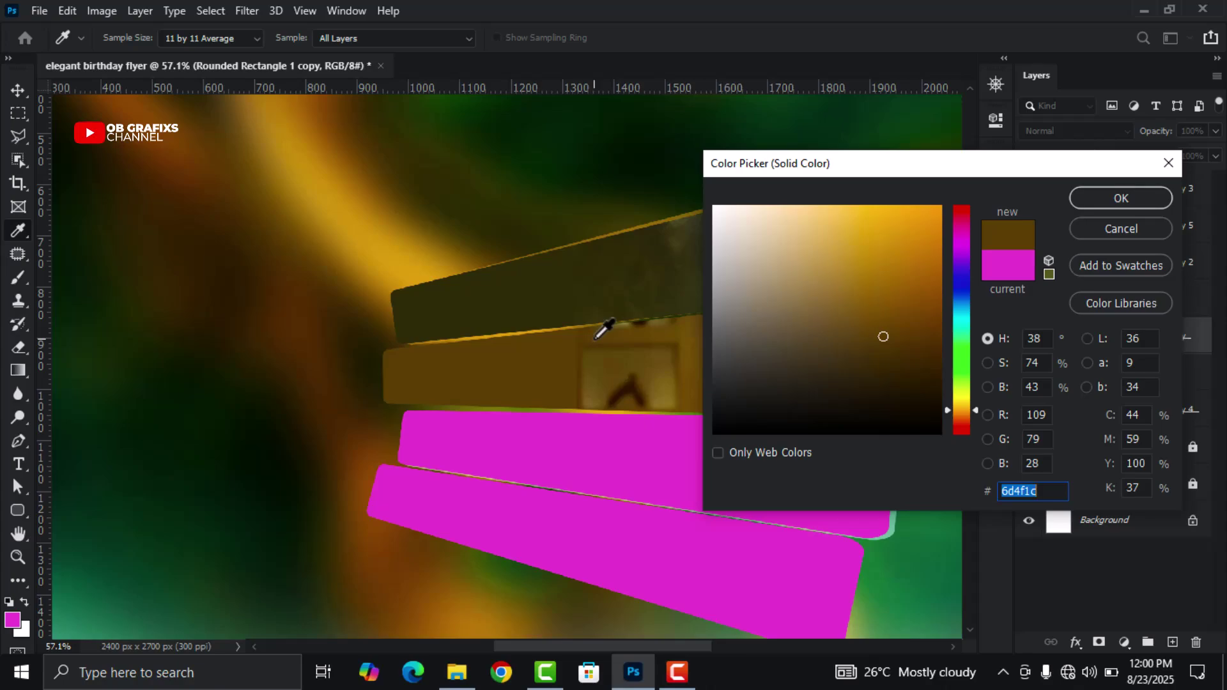
pyautogui.click(1146, 205)
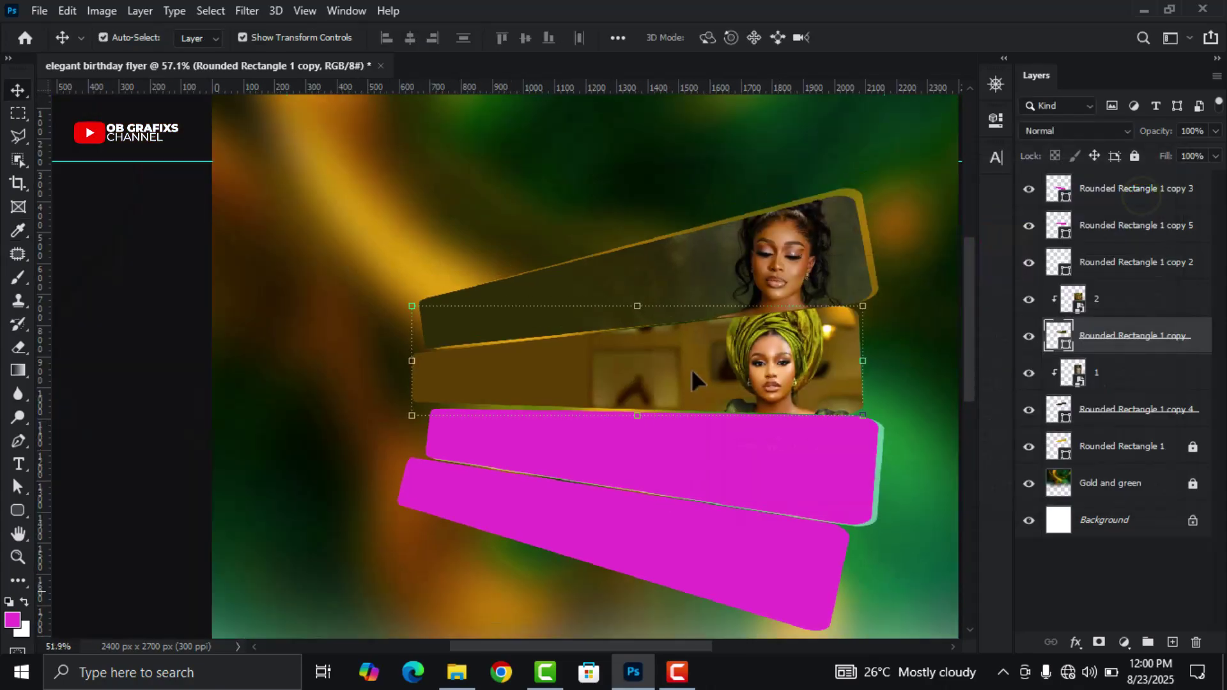
pyautogui.scroll(-5, 691, 368)
pyautogui.click(780, 351)
# - Place photo 3 from the File Explorer folder above the third blade's layer, scaled to 42.89% and positioned over the fan
pyautogui.scroll(5, 580, 363)
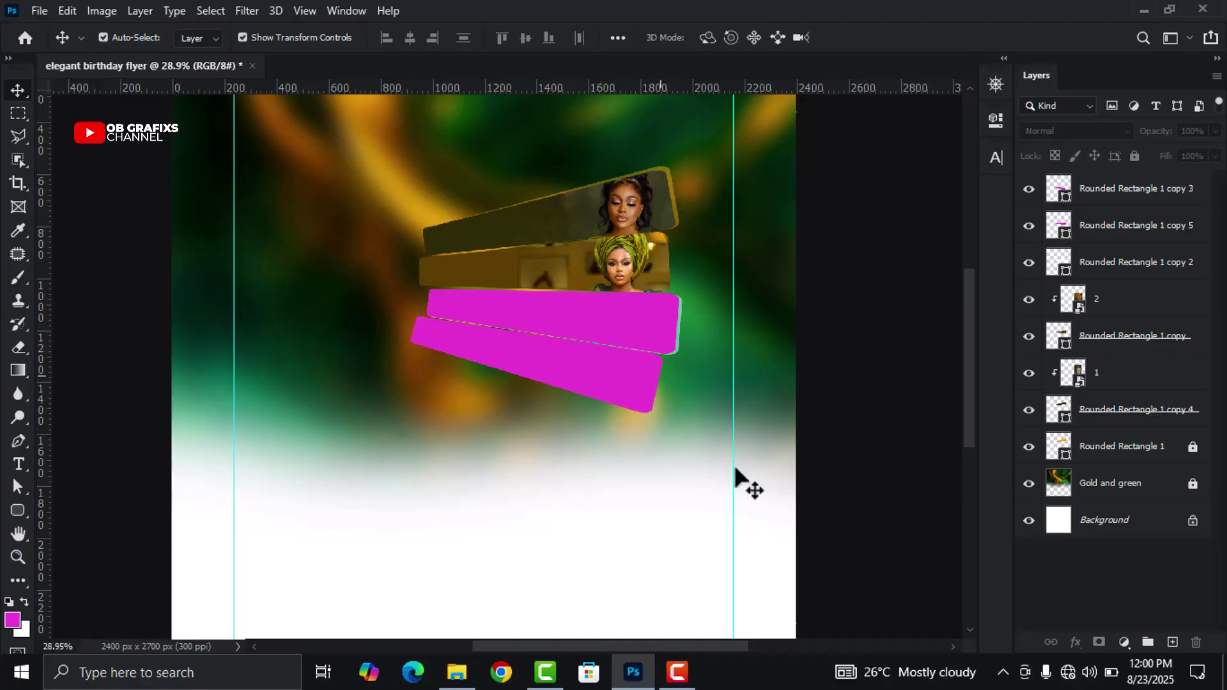
pyautogui.click(607, 318)
pyautogui.click(458, 671)
pyautogui.moveTo(348, 123); pyautogui.dragTo(550, 416)
pyautogui.moveTo(505, 198); pyautogui.dragTo(562, 320)
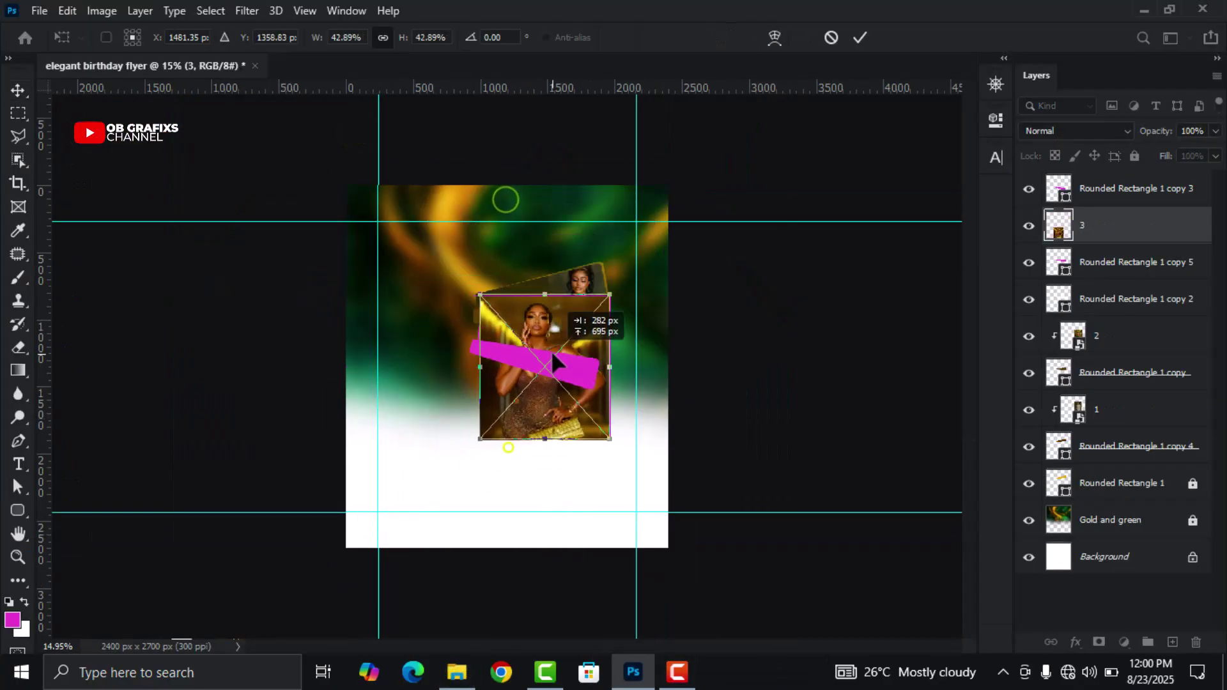
pyautogui.scroll(3, 662, 384)
pyautogui.click(860, 37)
# - Clip photo 3 to the third fan blade and shrink it to about 37% with the face at the wide end
pyautogui.rightClick(1090, 225)
pyautogui.click(933, 405)
pyautogui.scroll(2, 565, 326)
pyautogui.moveTo(663, 369); pyautogui.dragTo(661, 352)
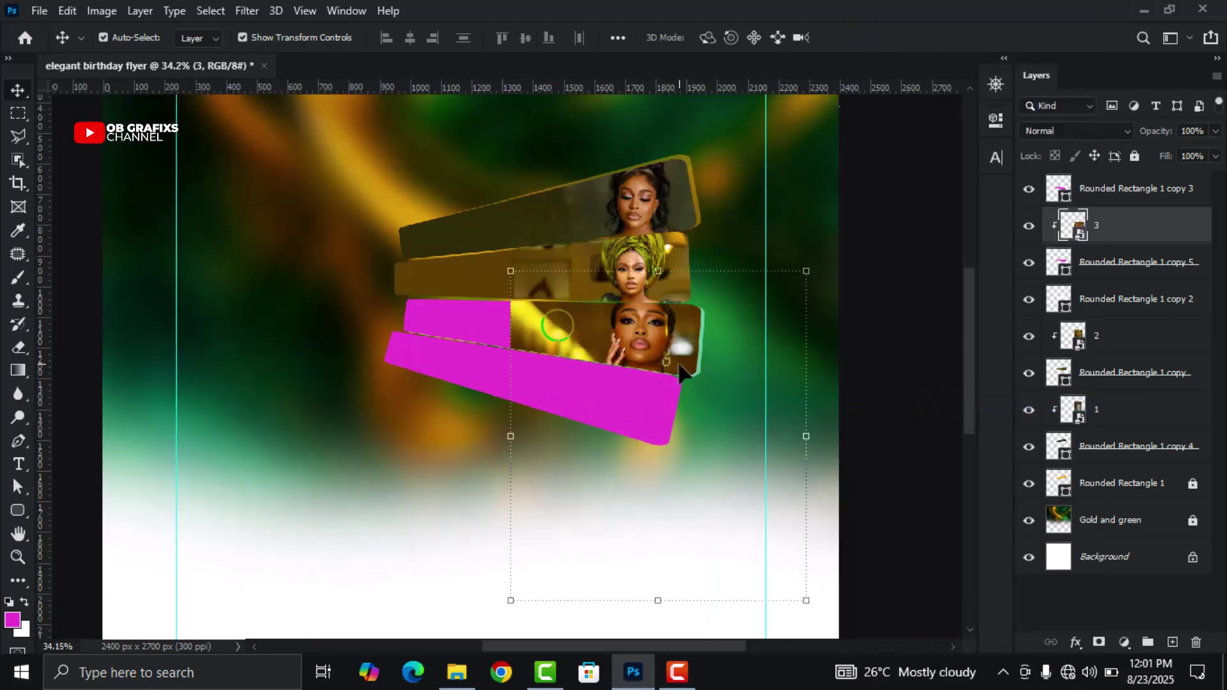
pyautogui.moveTo(661, 270)
pyautogui.mouseDown()
pyautogui.moveTo(657, 260)
pyautogui.moveTo(657, 274)
pyautogui.mouseUp()
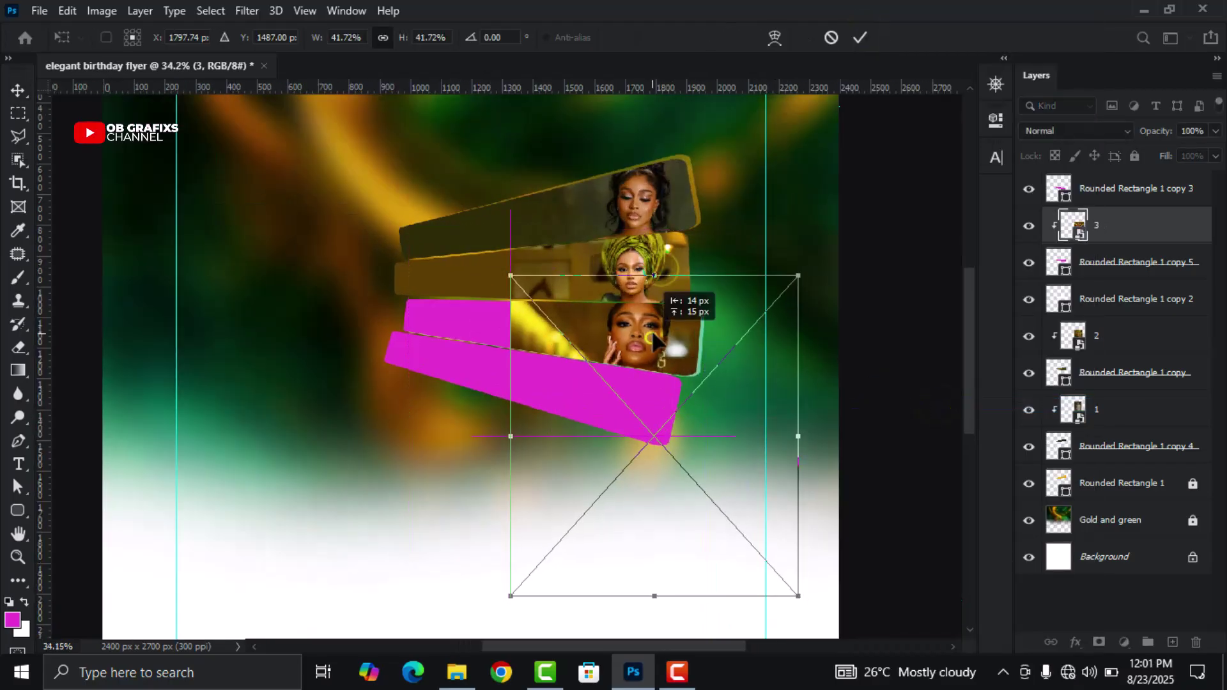
pyautogui.moveTo(667, 597); pyautogui.dragTo(663, 562)
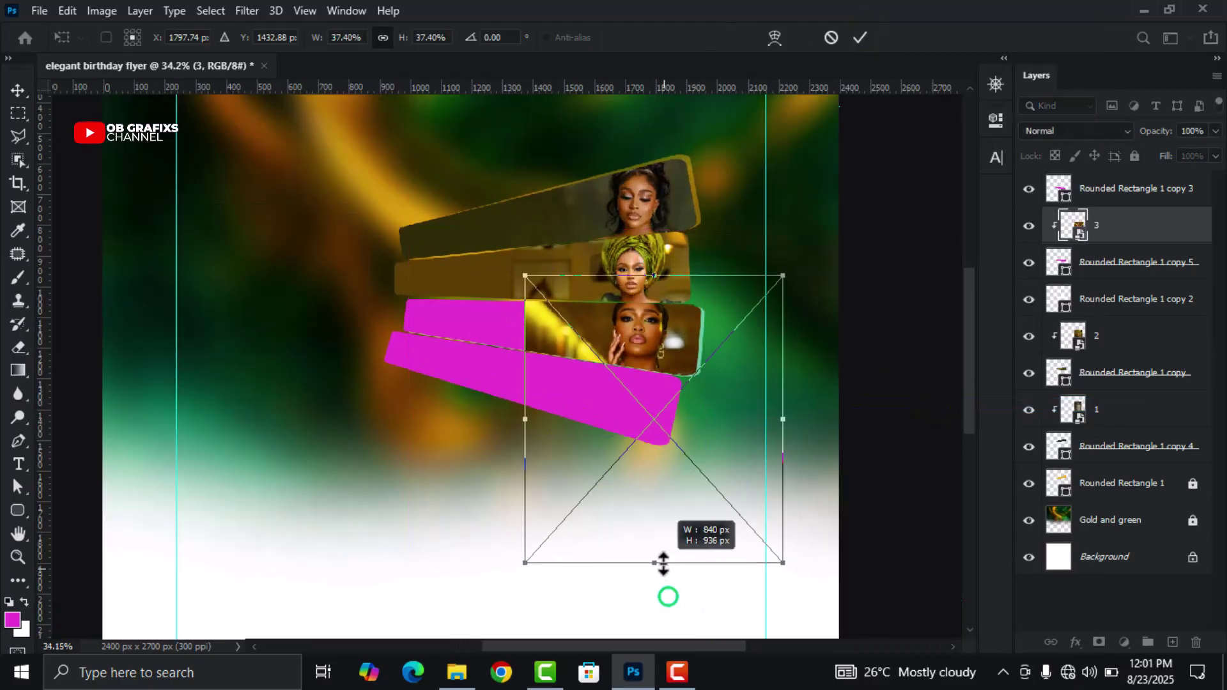
pyautogui.click(860, 37)
# - Recolour the third fan blade with dark brown (6c4601) sampled from the background of photo 3
pyautogui.scroll(3, 863, 208)
pyautogui.click(412, 323)
pyautogui.doubleClick(1058, 262)
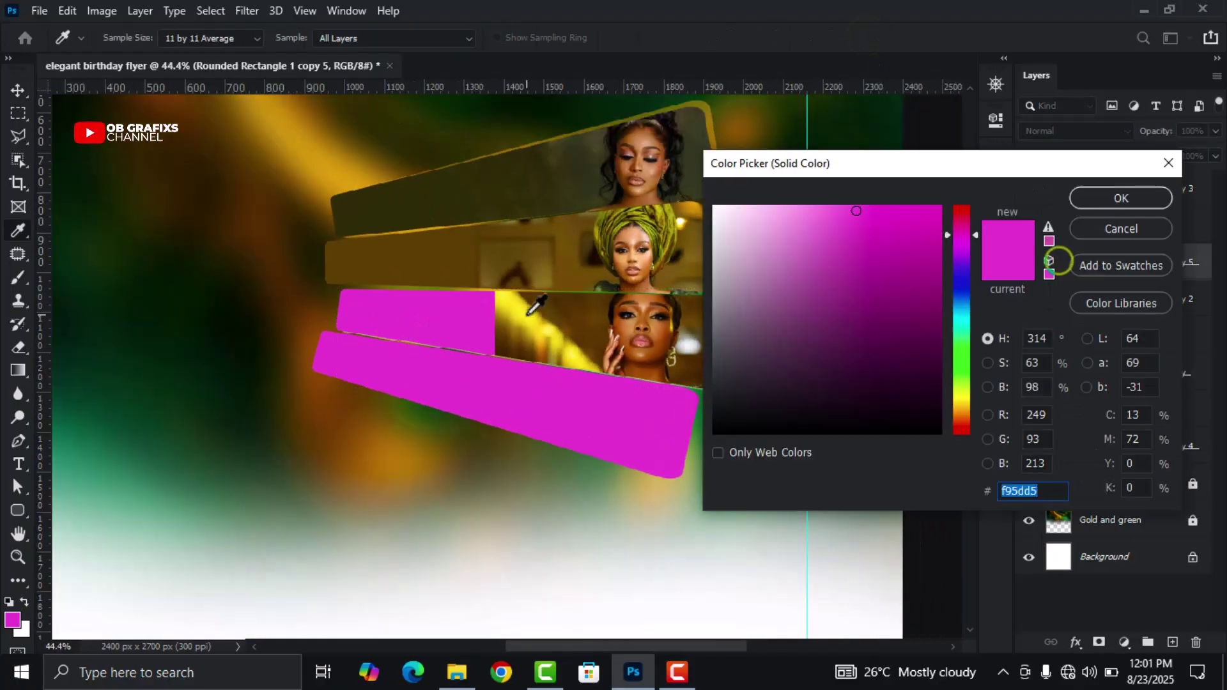
pyautogui.click(516, 288)
pyautogui.click(510, 326)
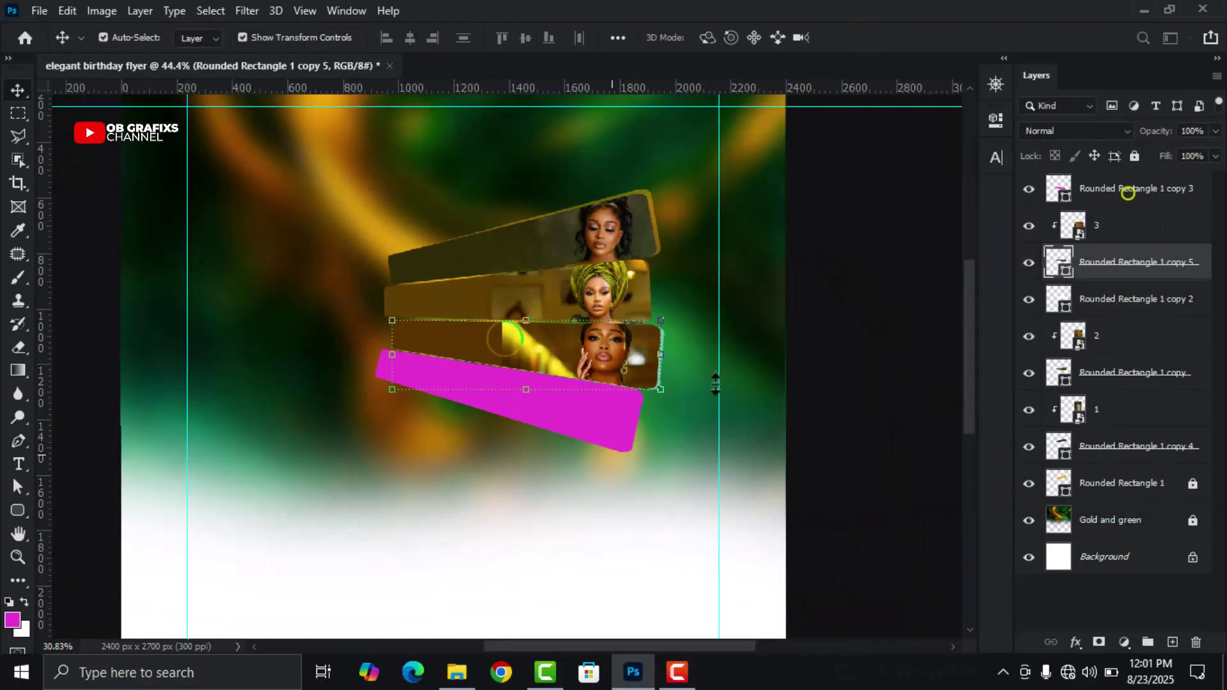
pyautogui.click(1127, 192)
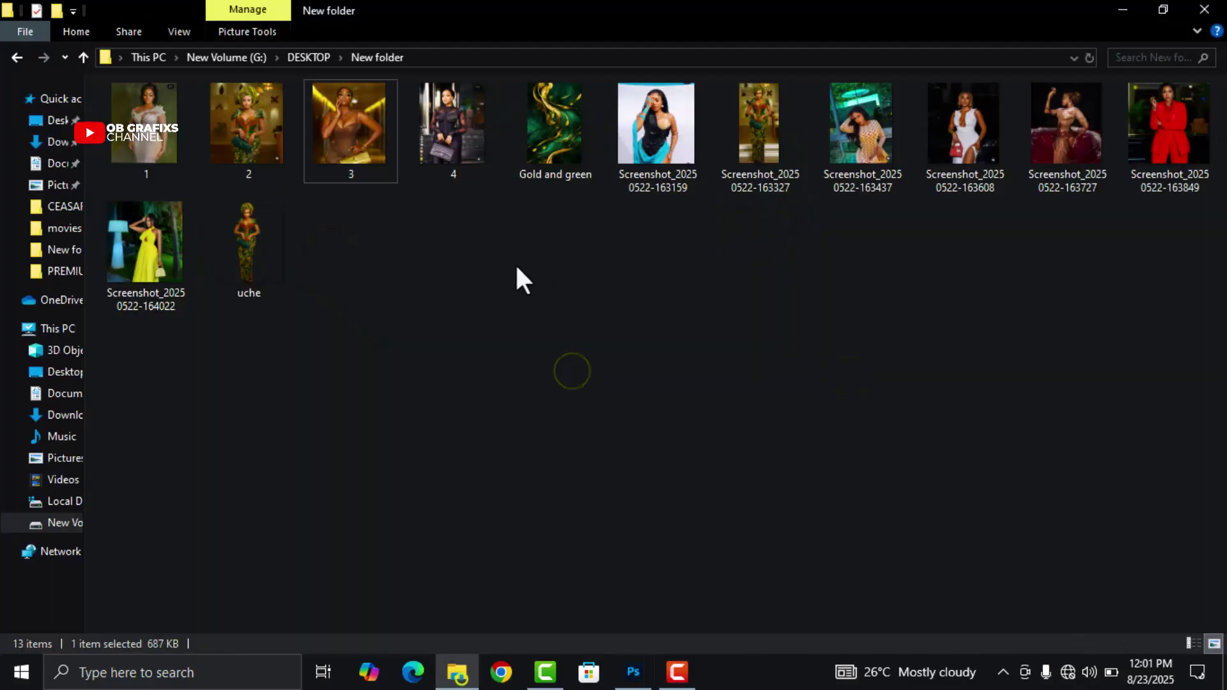
# - Place photo 4 from the File Explorer folder over the fan and clip it to the bottom blade
pyautogui.moveTo(449, 122); pyautogui.dragTo(588, 343)
pyautogui.hotkey('ctrl', '-')
pyautogui.moveTo(512, 447); pyautogui.dragTo(577, 412)
pyautogui.click(860, 37)
pyautogui.rightClick(1080, 186)
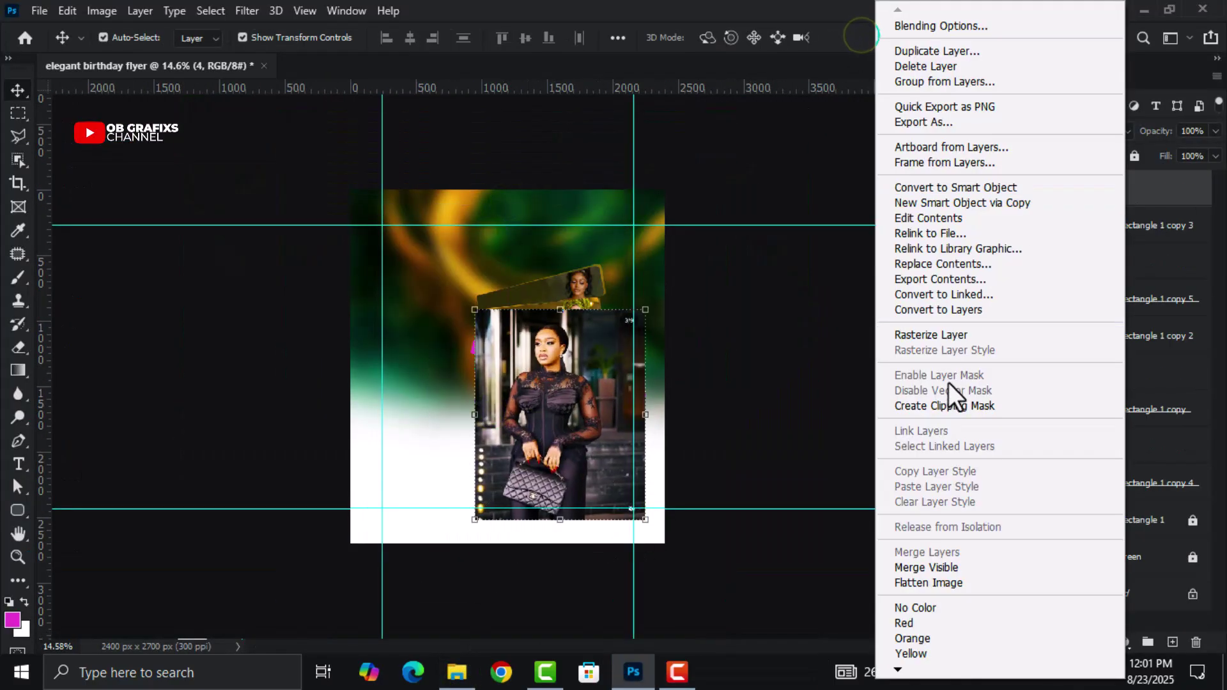
pyautogui.click(952, 406)
# - Shrink photo 4 and position its face at the wide end of the bottom fan blade
pyautogui.scroll(3, 639, 351)
pyautogui.hotkey('ctrl', 't')
pyautogui.moveTo(613, 332); pyautogui.dragTo(645, 399)
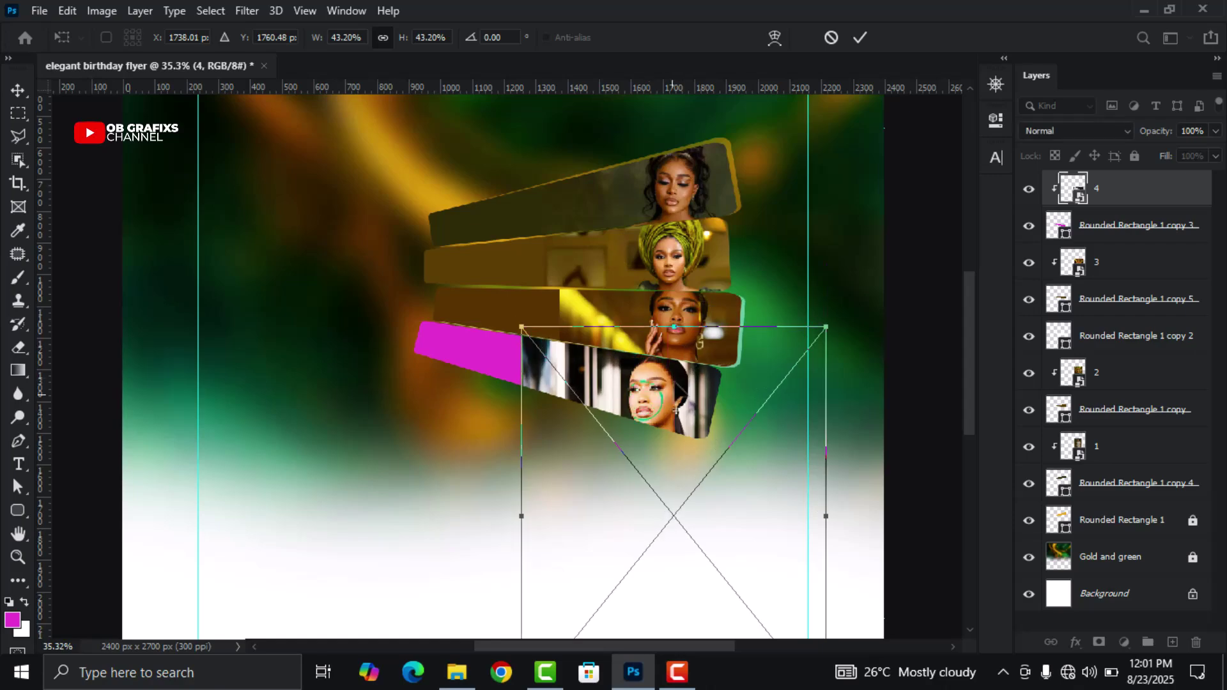
pyautogui.scroll(-3, 646, 399)
pyautogui.moveTo(619, 539); pyautogui.dragTo(622, 506)
pyautogui.click(860, 37)
pyautogui.scroll(3, 819, 326)
pyautogui.scroll(2, 553, 411)
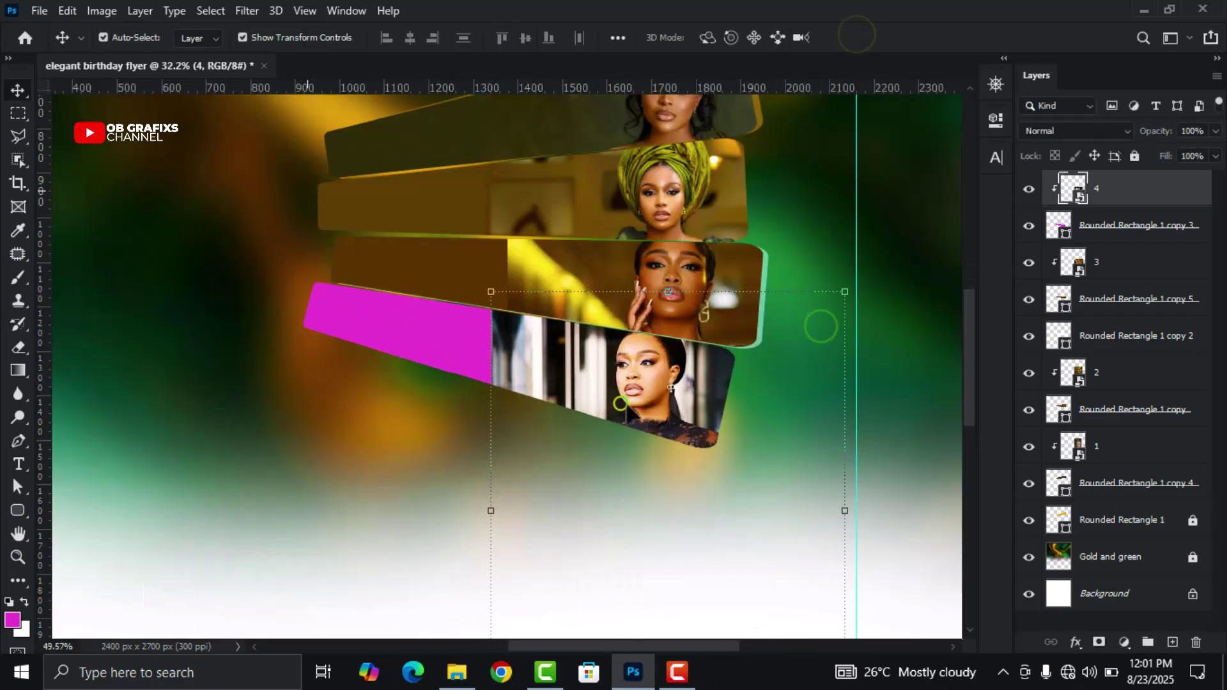
pyautogui.moveTo(657, 408); pyautogui.dragTo(653, 414)
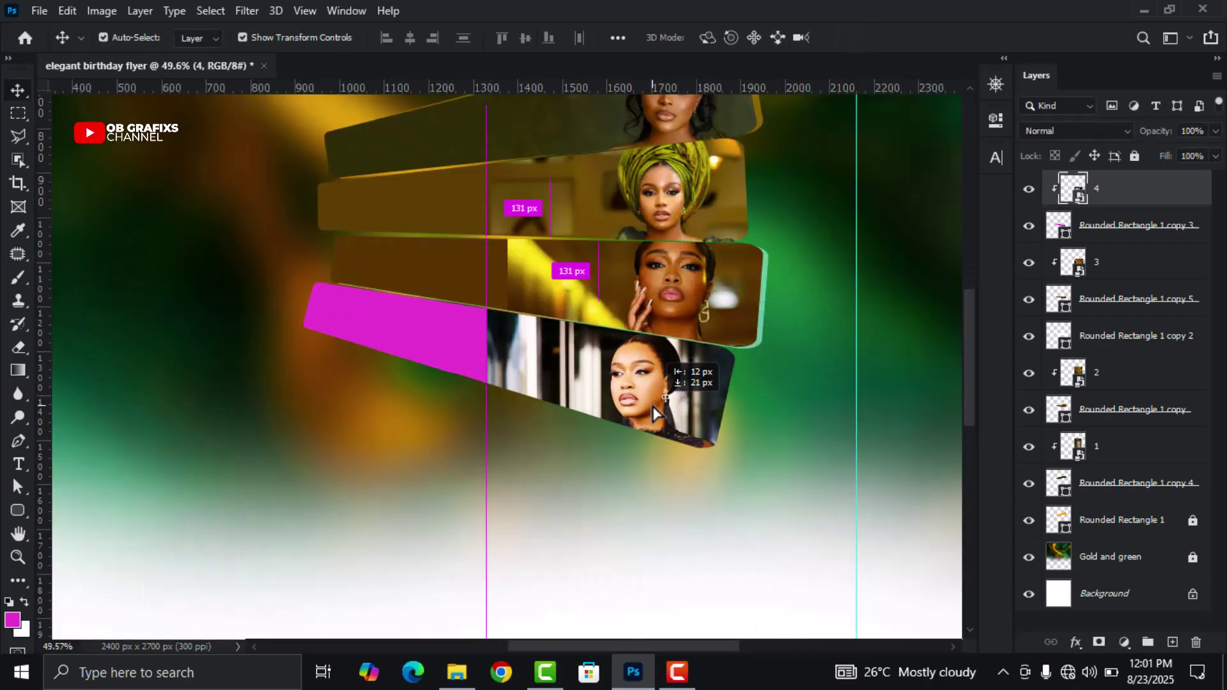
pyautogui.scroll(-3, 507, 397)
pyautogui.scroll(2, 520, 356)
# - Recolour the bottom fan blade with a neutral grey that suits photo 4, then deselect
pyautogui.click(560, 349)
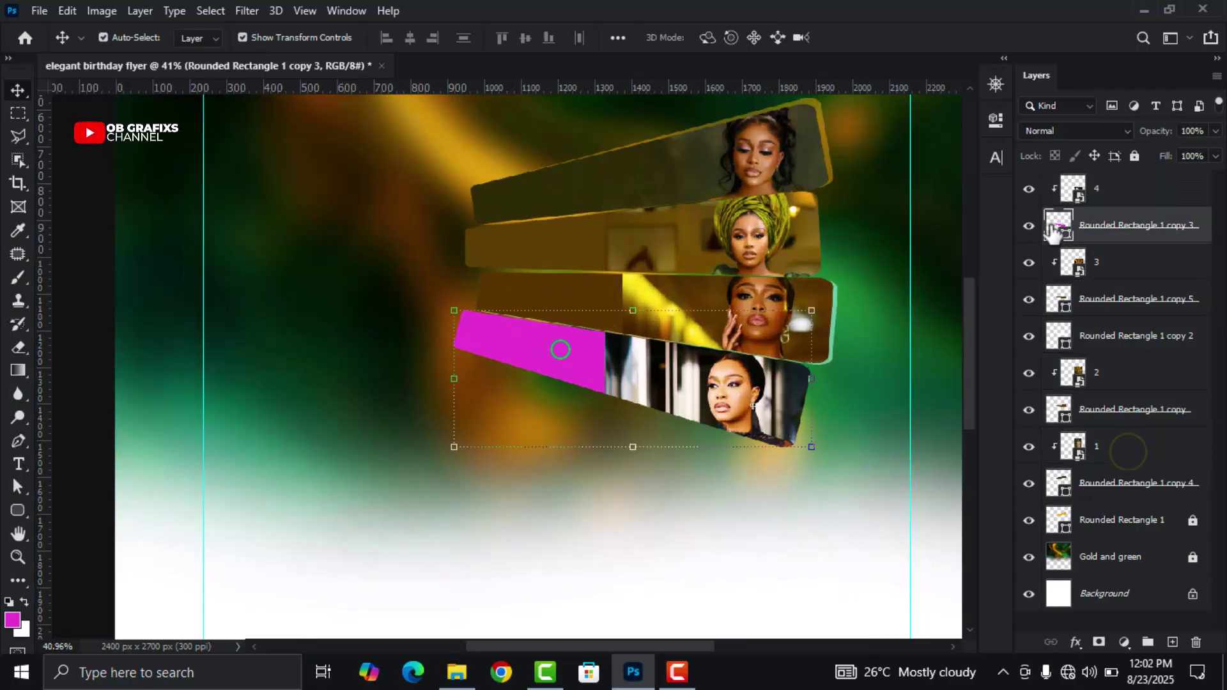
pyautogui.doubleClick(1055, 235)
pyautogui.click(958, 364)
pyautogui.click(732, 299)
pyautogui.click(1107, 200)
pyautogui.scroll(-4, 703, 339)
# - Unlock the Rounded Rectangle 1 layer and group it with all the other fan blade and photo layers
pyautogui.scroll(1, 776, 376)
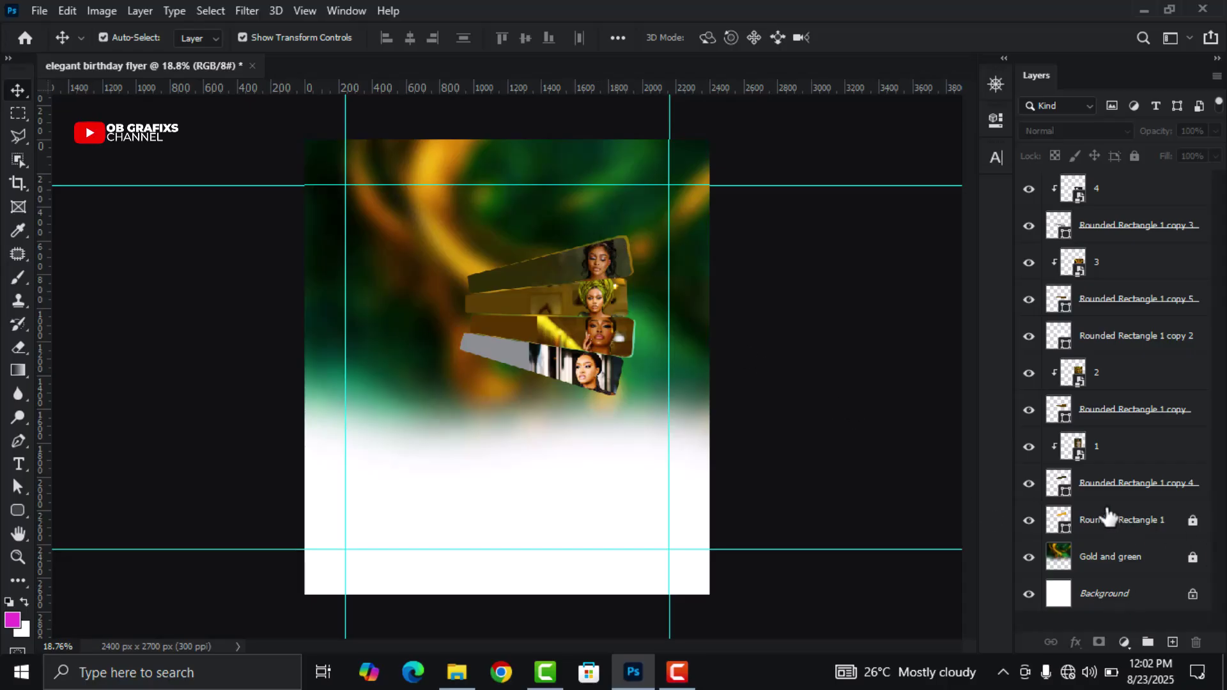
pyautogui.click(1192, 521)
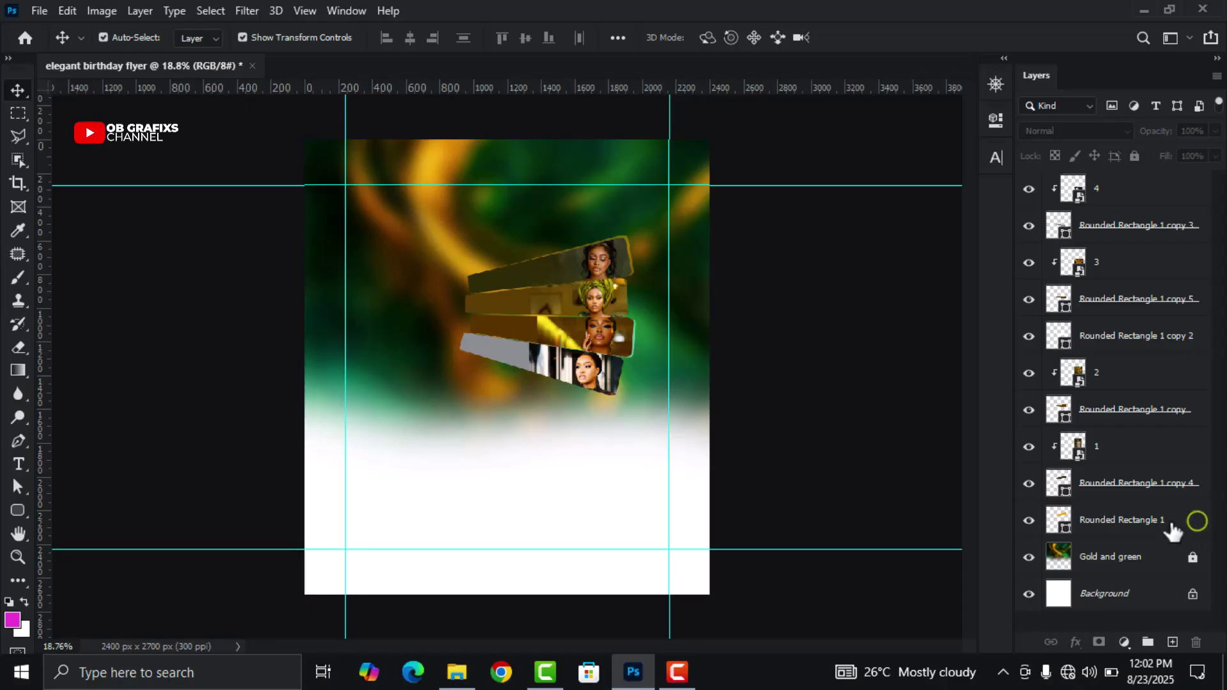
pyautogui.click(1170, 518)
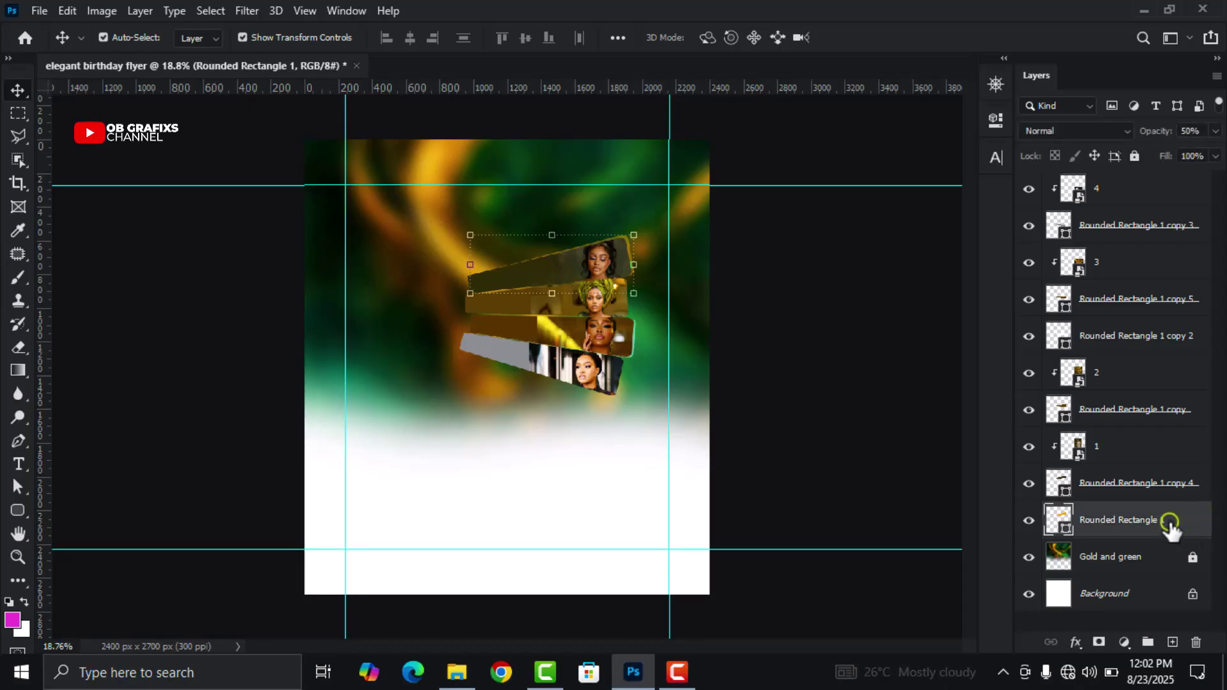
pyautogui.keyDown('shift'); pyautogui.click(1160, 200); pyautogui.keyUp('shift')
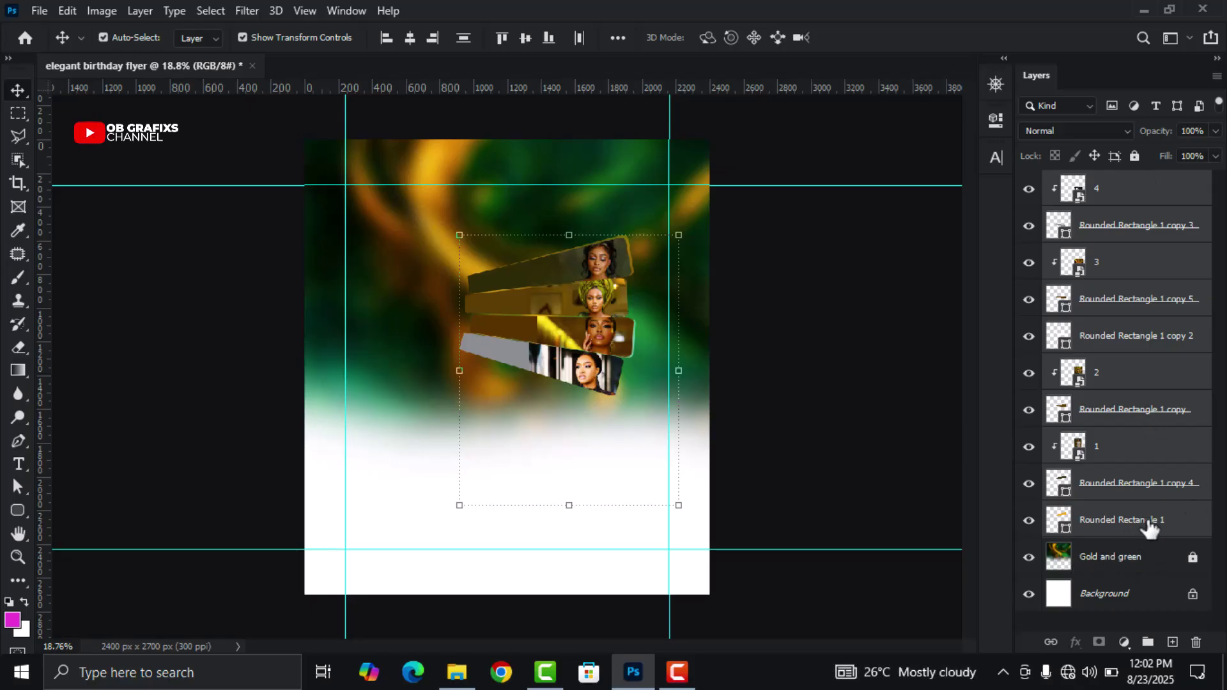
pyautogui.moveTo(1144, 522); pyautogui.dragTo(1148, 642)
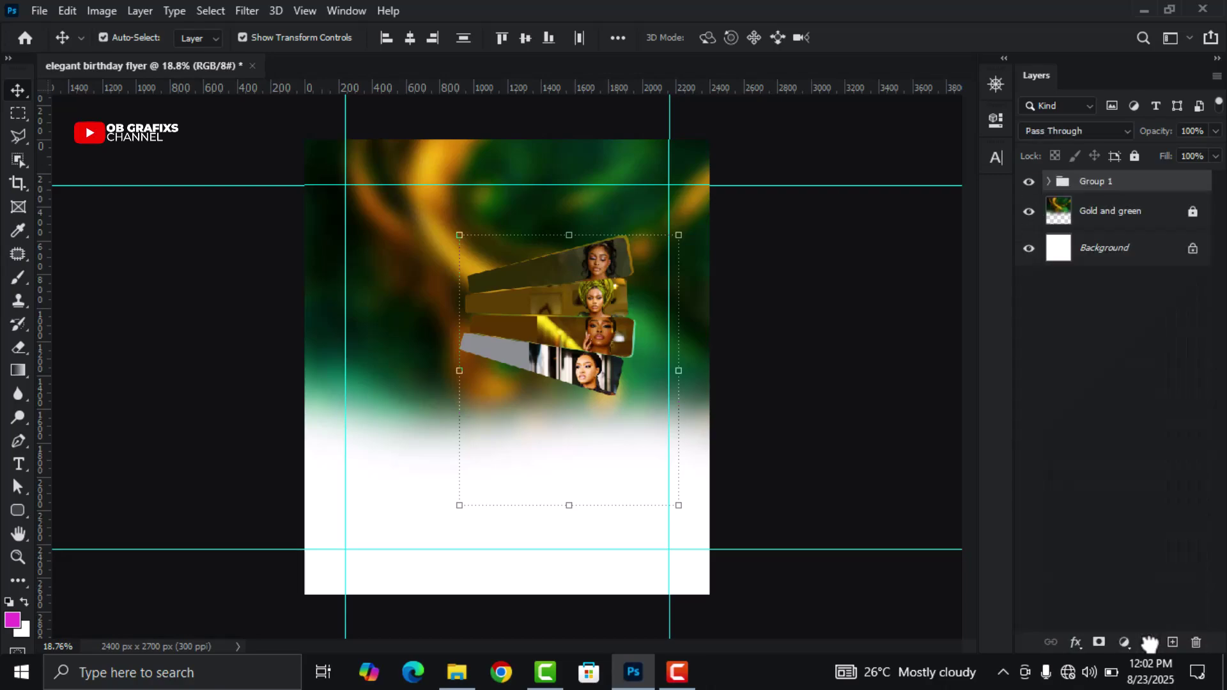
pyautogui.click(874, 324)
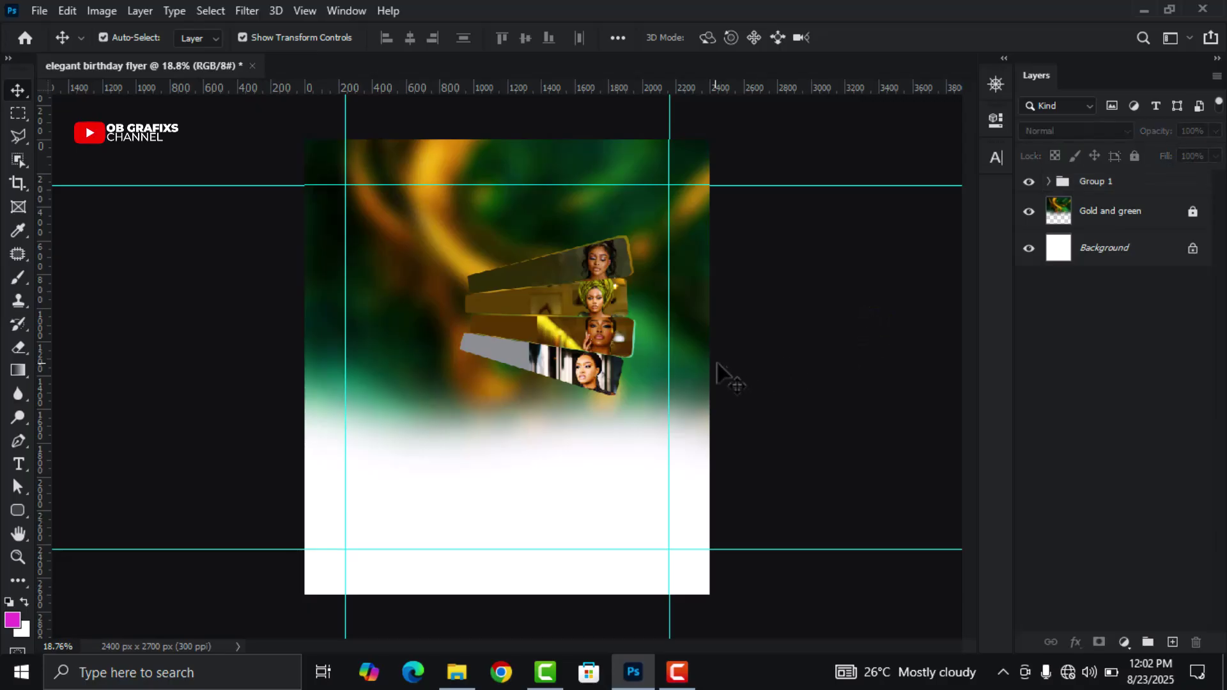
# - Place the full-length cut-out portrait from the File Explorer folder on the flyer at 100%, above the fan group
pyautogui.click(457, 670)
pyautogui.click(461, 390)
pyautogui.moveTo(248, 236); pyautogui.dragTo(505, 432)
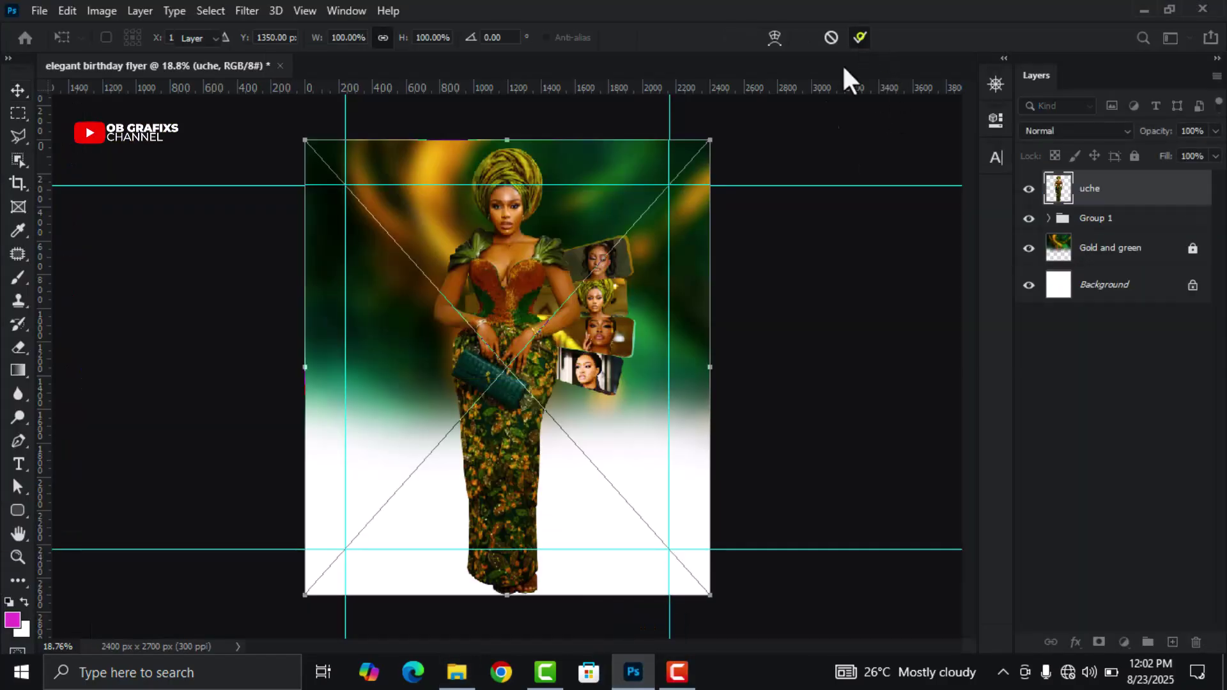
pyautogui.click(860, 37)
# - Enlarge the cut-out portrait to about 140% and move it left of the flyer's centre, extending past the lower edge
pyautogui.moveTo(522, 397); pyautogui.dragTo(505, 440)
pyautogui.hotkey('ctrl', '-')
pyautogui.hotkey('ctrl', '-')
pyautogui.hotkey('ctrl', '-')
pyautogui.scroll(-1, 521, 397)
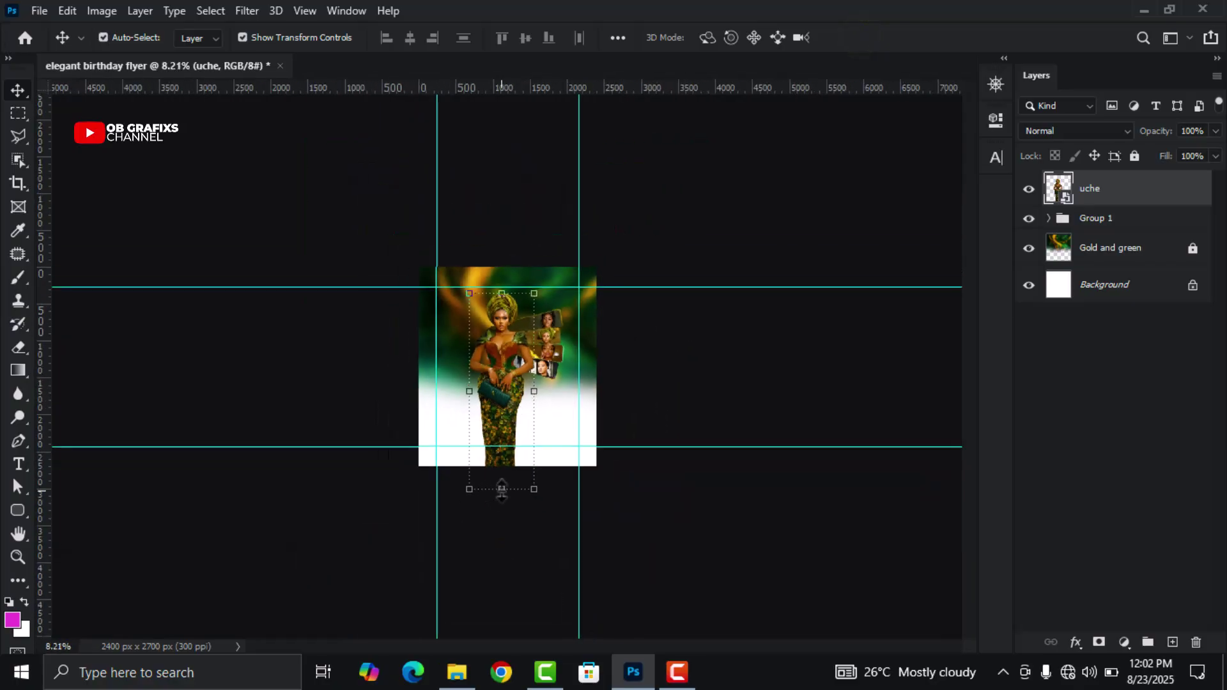
pyautogui.moveTo(501, 489); pyautogui.dragTo(499, 567)
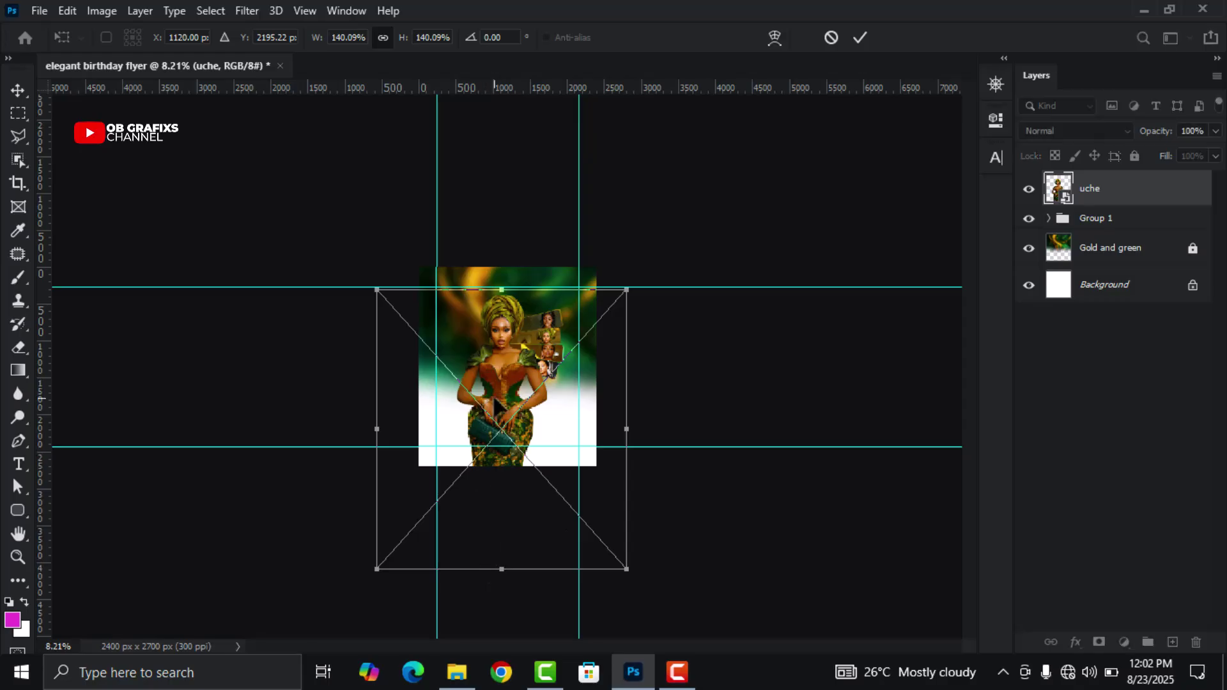
pyautogui.hotkey('ctrl', '+')
pyautogui.click(859, 37)
pyautogui.scroll(3, 537, 396)
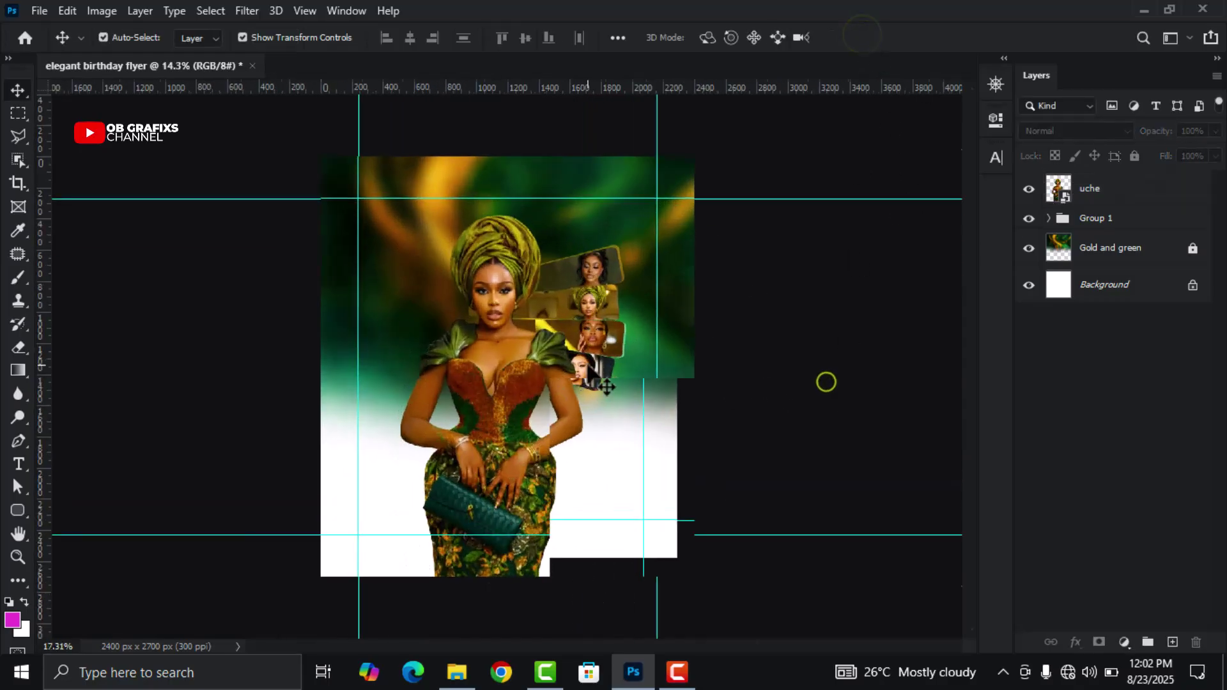
pyautogui.moveTo(507, 399); pyautogui.dragTo(469, 385)
pyautogui.scroll(-3, 469, 386)
pyautogui.scroll(1, 469, 385)
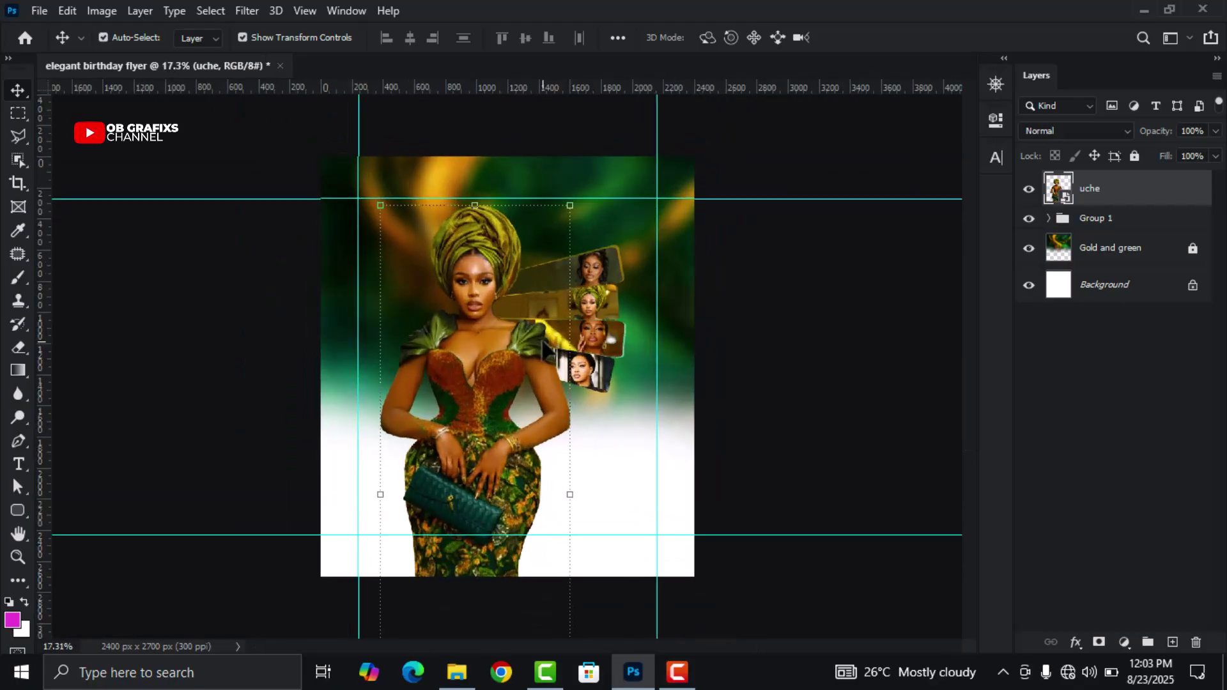
# - Enlarge the fan group slightly and shift it up and to the right behind the portrait, then deselect
pyautogui.click(1130, 219)
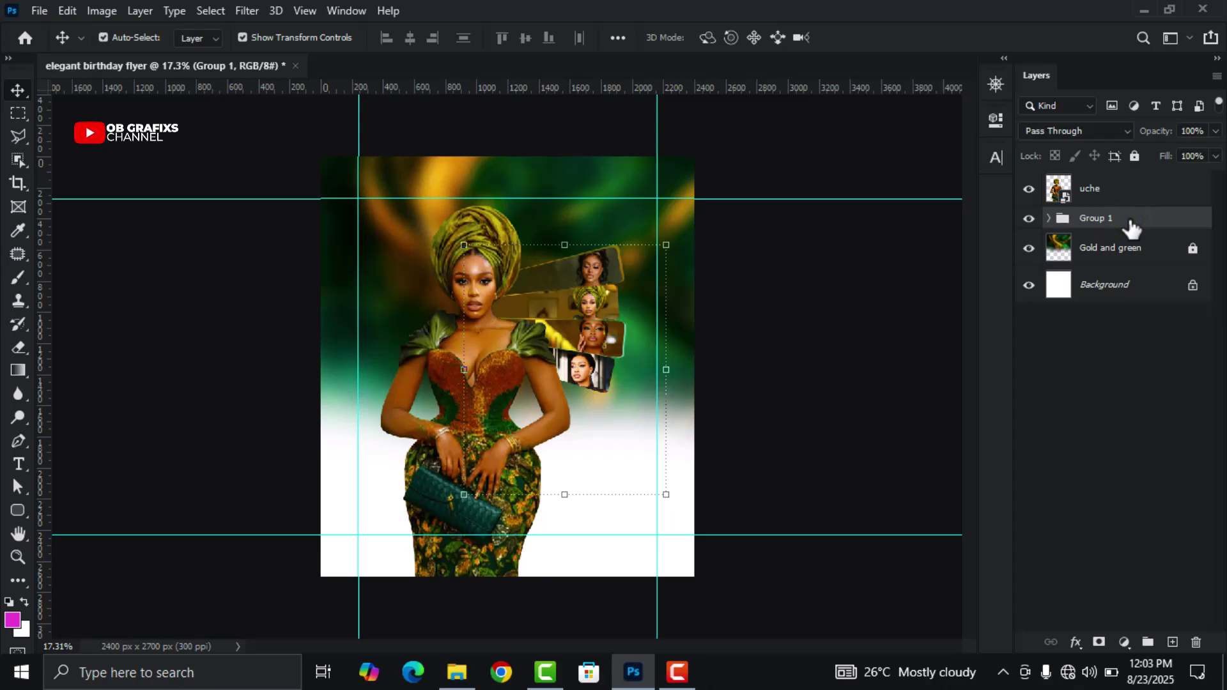
pyautogui.moveTo(565, 243); pyautogui.dragTo(566, 233)
pyautogui.moveTo(669, 365); pyautogui.dragTo(684, 362)
pyautogui.click(891, 38)
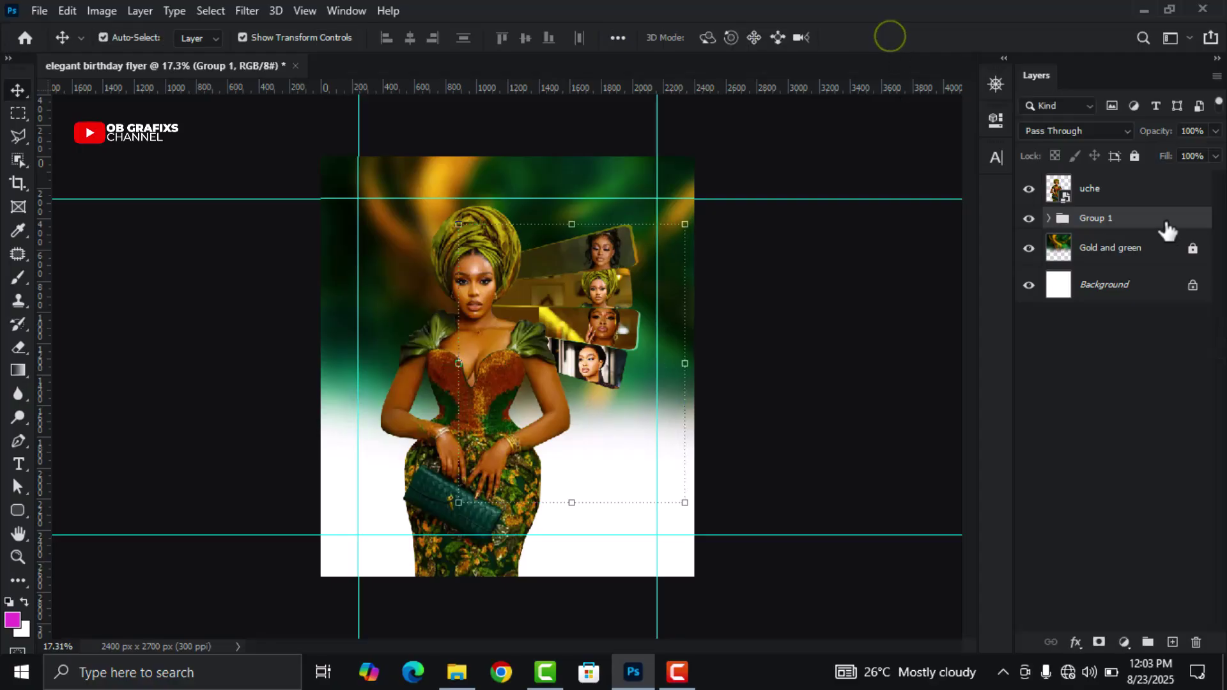
pyautogui.click(1143, 190)
pyautogui.click(835, 385)
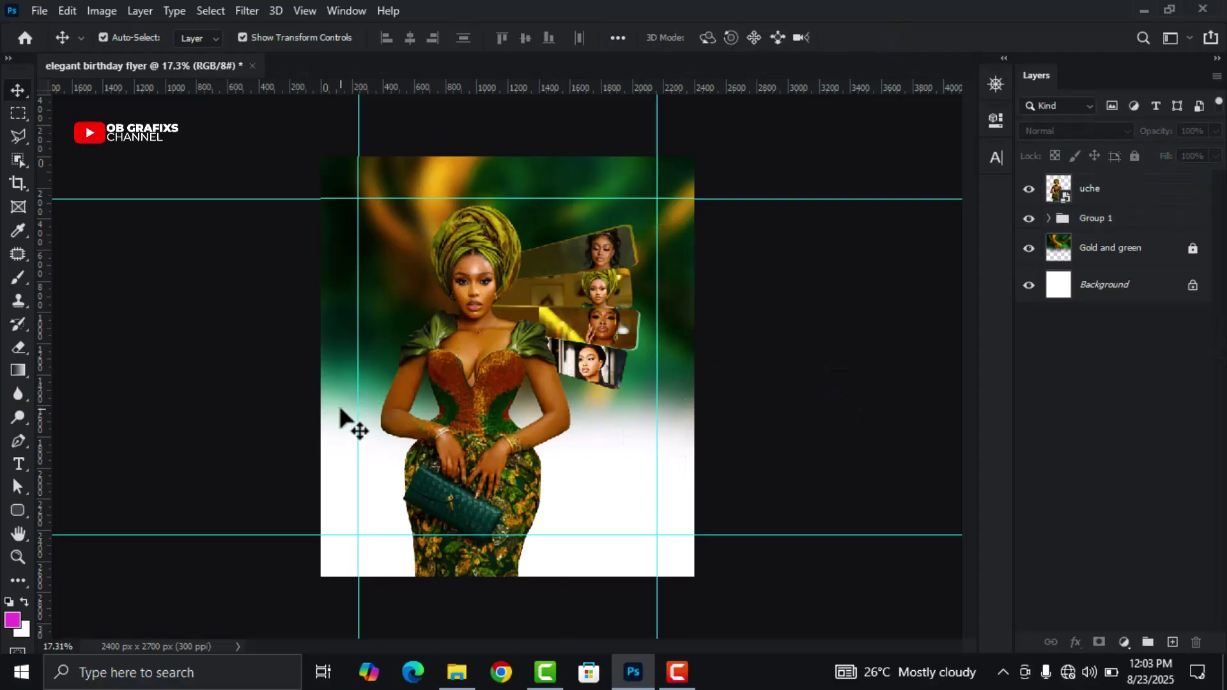
# - Recolour the third fan blade with bright yellow sampled from the yellow curtain in photo 3
pyautogui.click(526, 316)
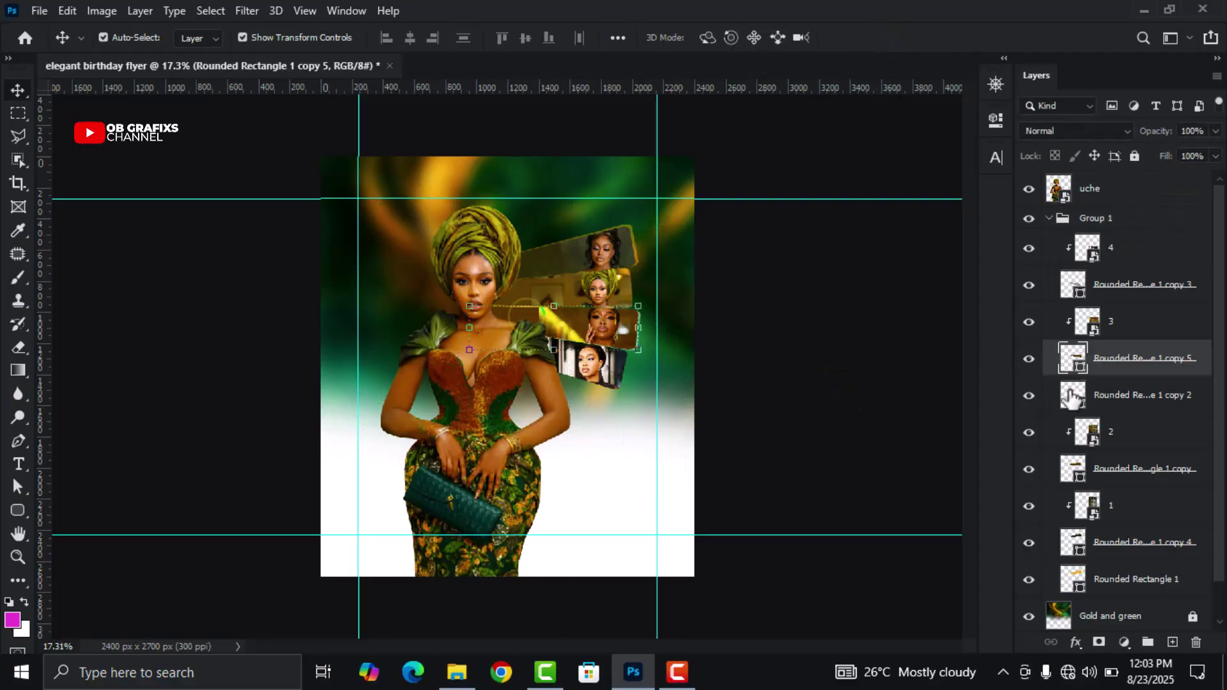
pyautogui.doubleClick(1073, 358)
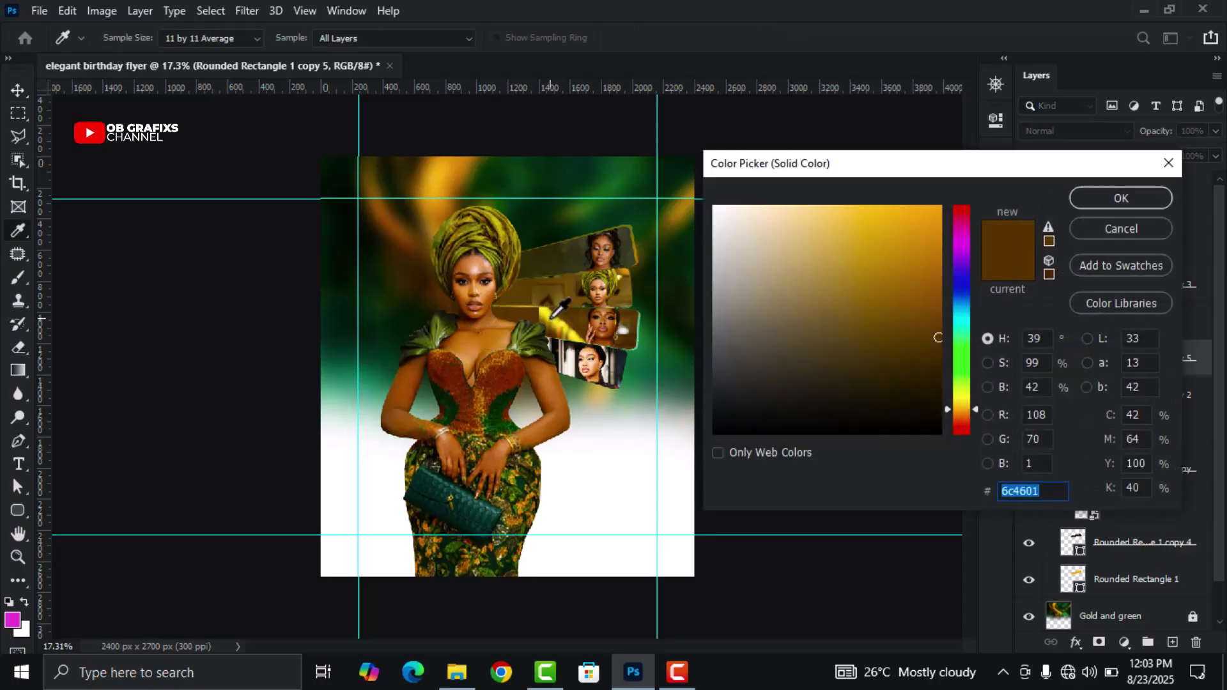
pyautogui.click(553, 317)
pyautogui.click(1106, 200)
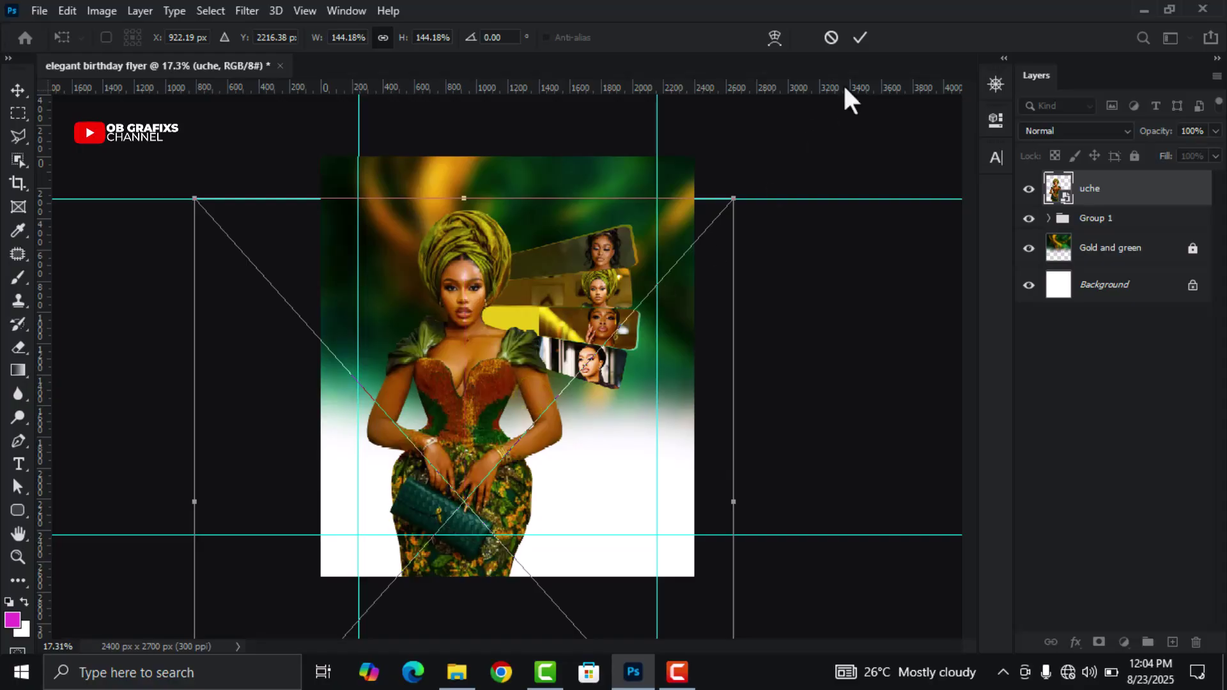
# - Scale the main cut-out portrait to 144.18%, shifted slightly left with its bounding box top on the upper guide
pyautogui.click(860, 38)
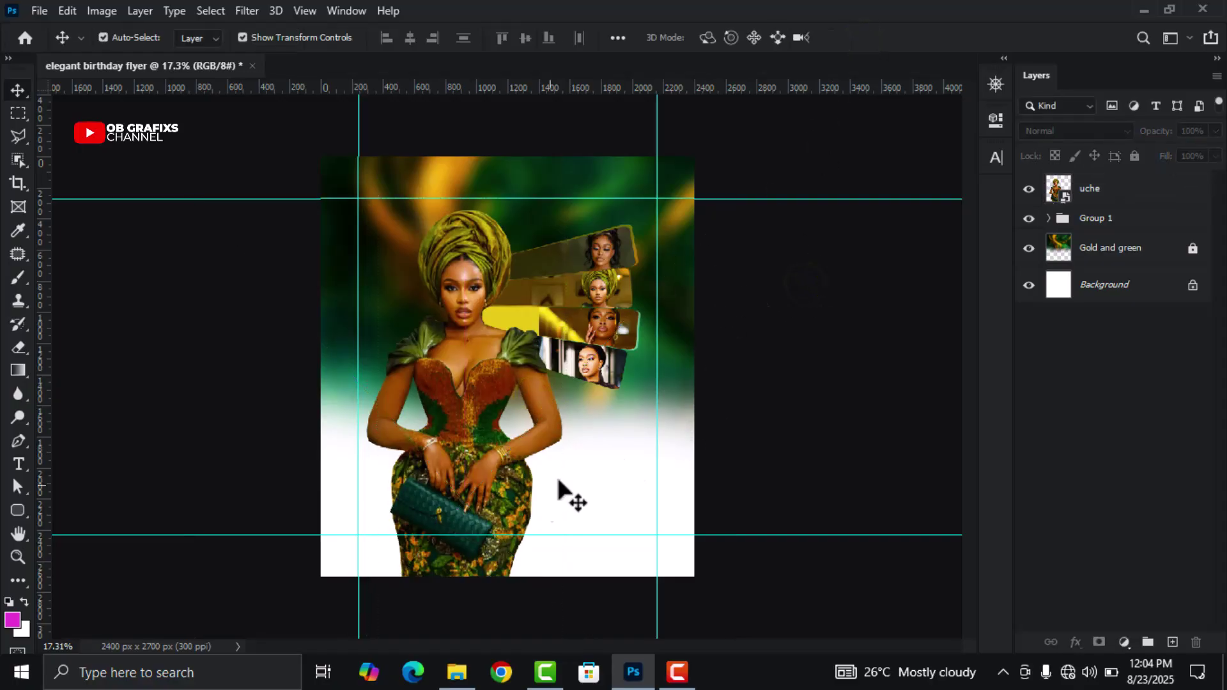
pyautogui.click(484, 394)
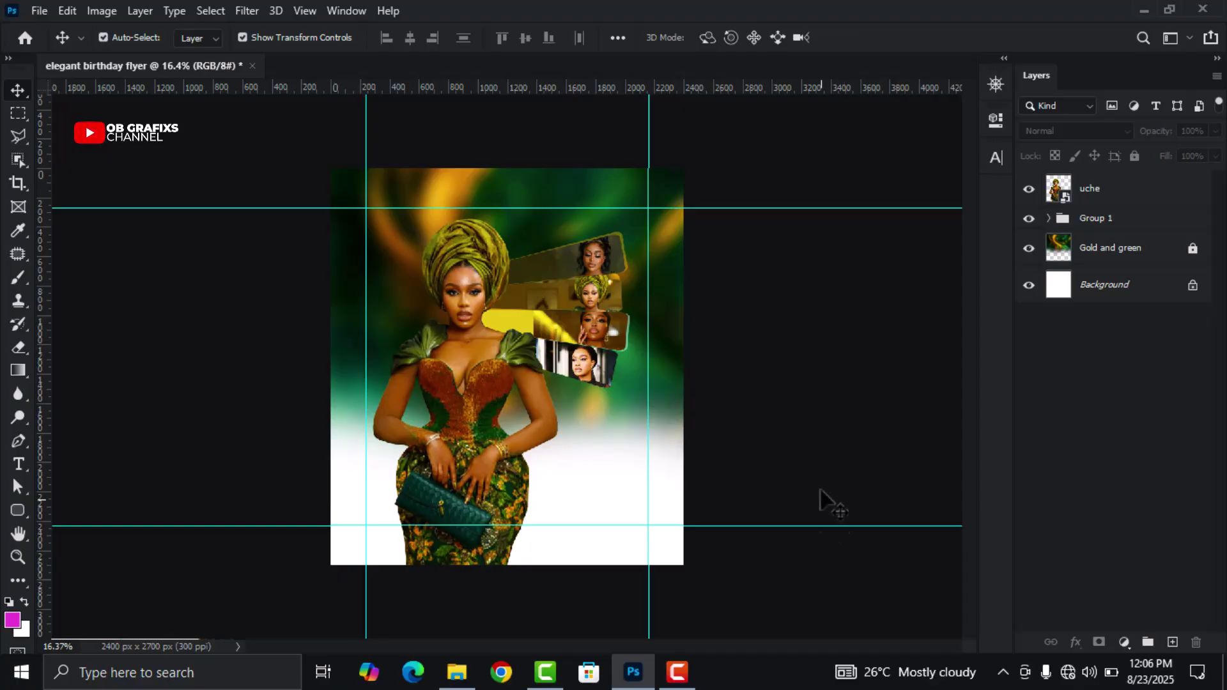
pyautogui.click(772, 687)
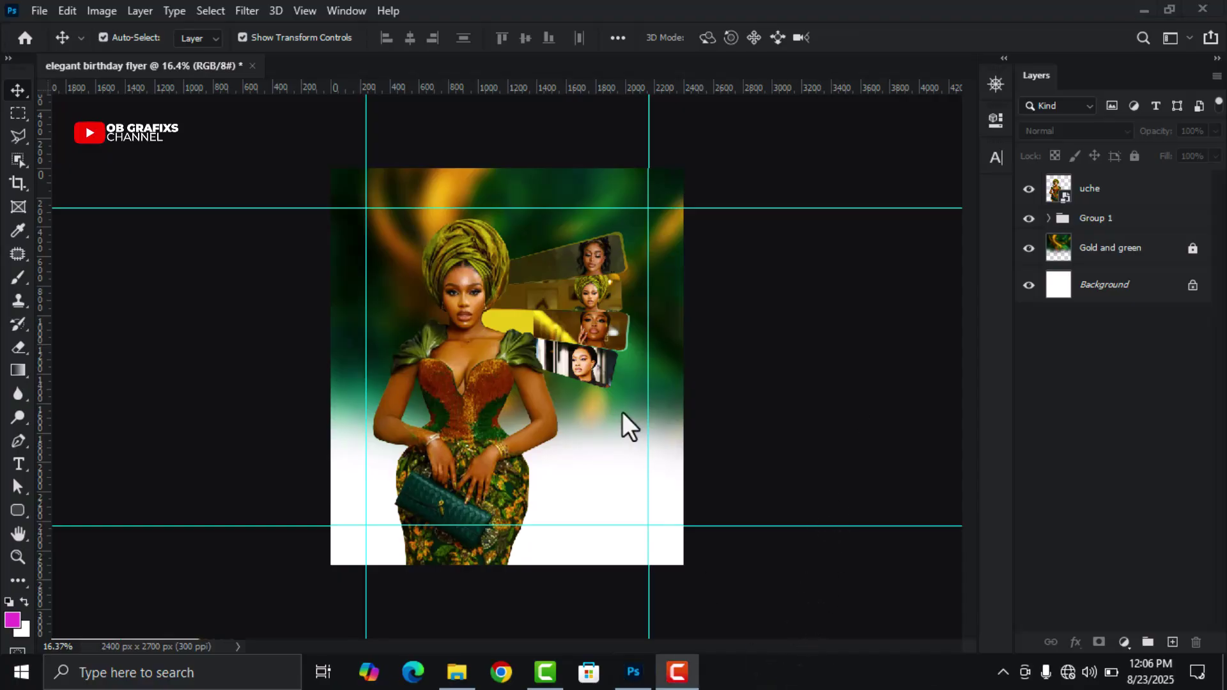
pyautogui.scroll(1, 721, 470)
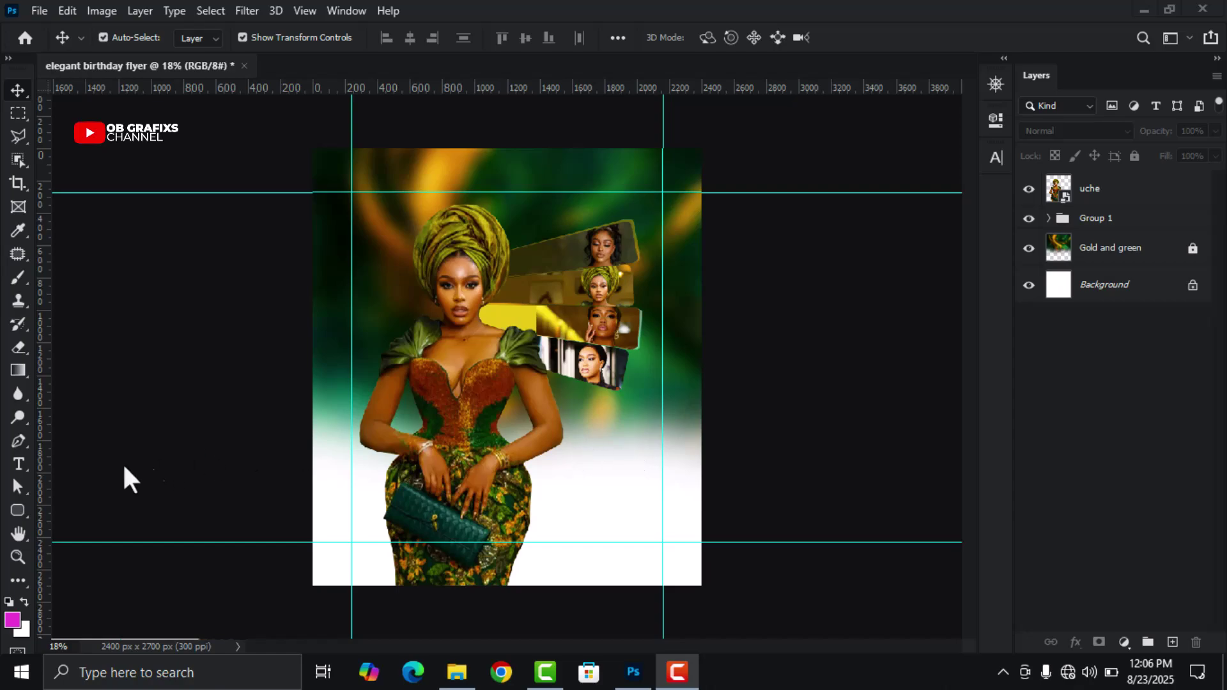
# - Create a paragraph text box in the flyer's white area beside the skirt and set the font size to 12 pt
pyautogui.moveTo(18, 464); pyautogui.dragTo(115, 486)
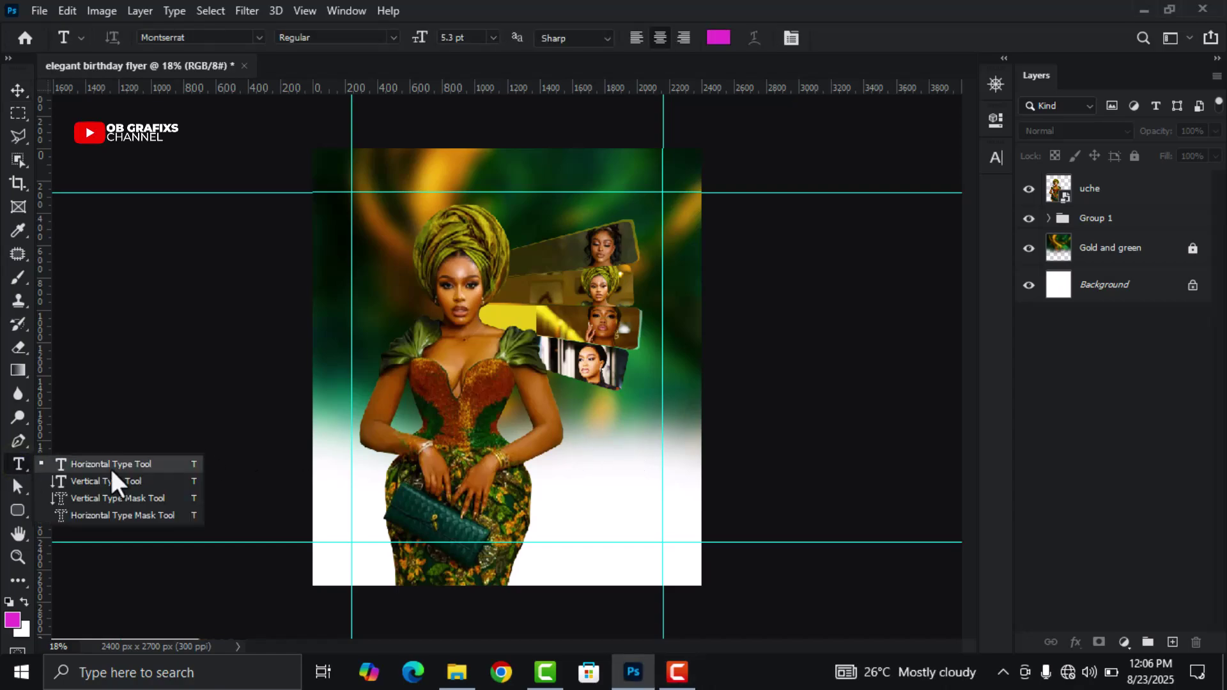
pyautogui.click(109, 463)
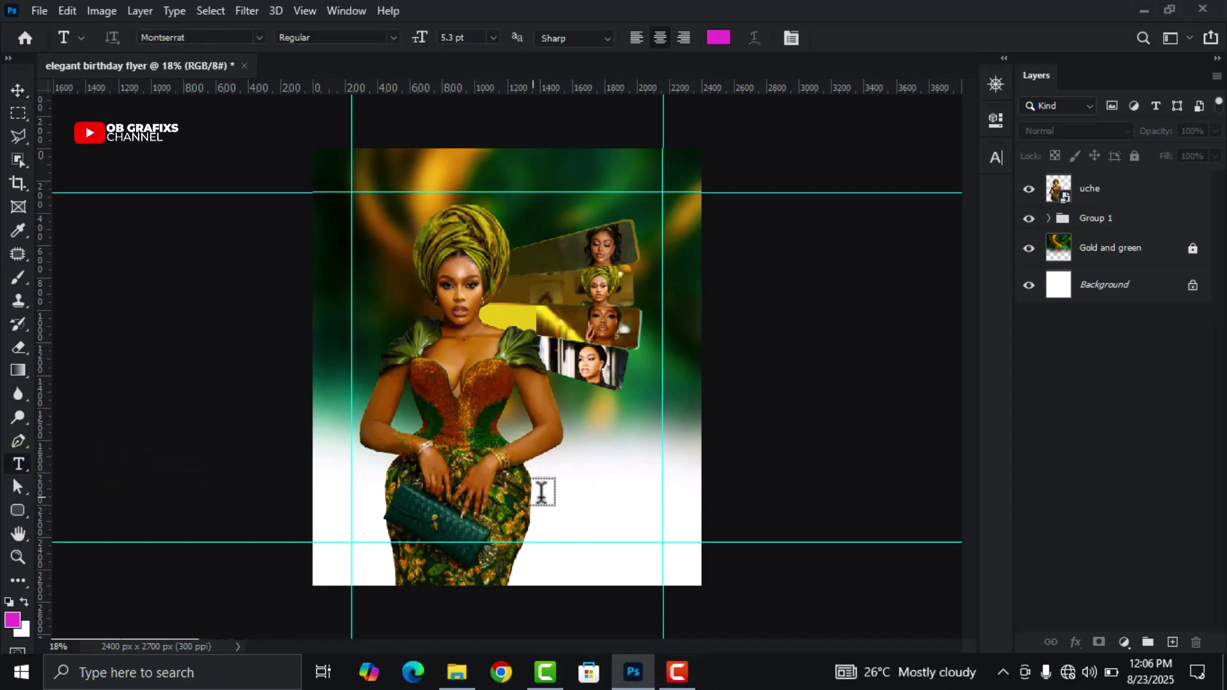
pyautogui.moveTo(547, 470); pyautogui.dragTo(713, 542)
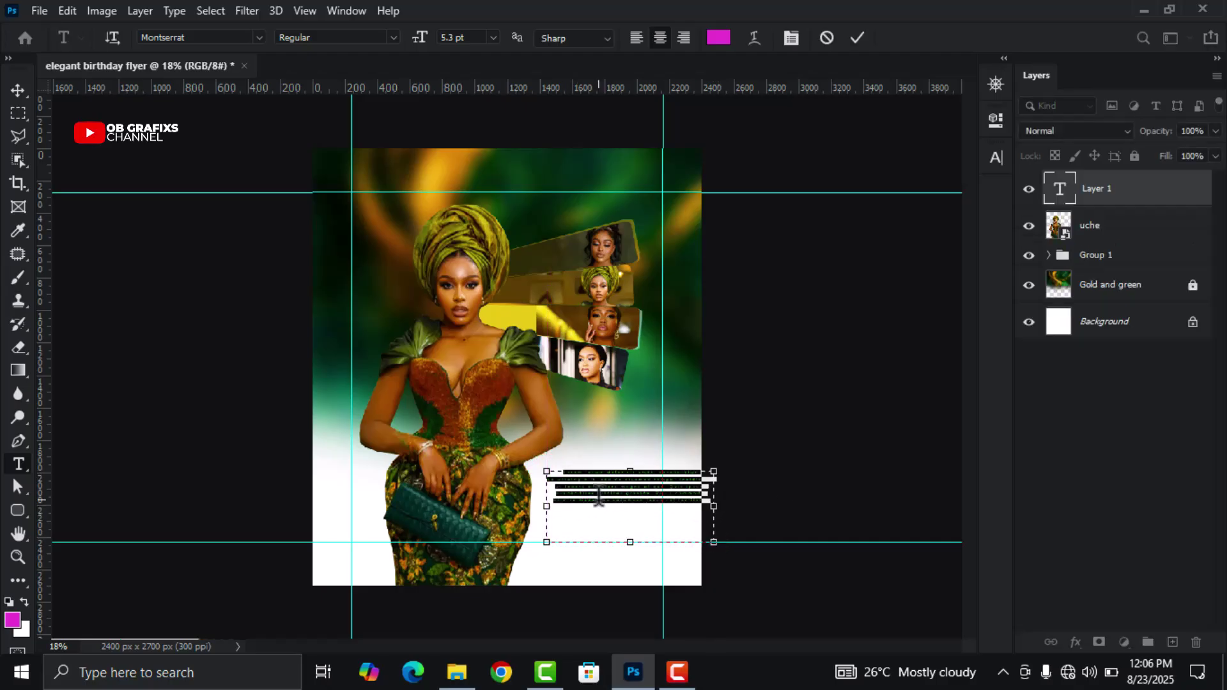
pyautogui.click(493, 37)
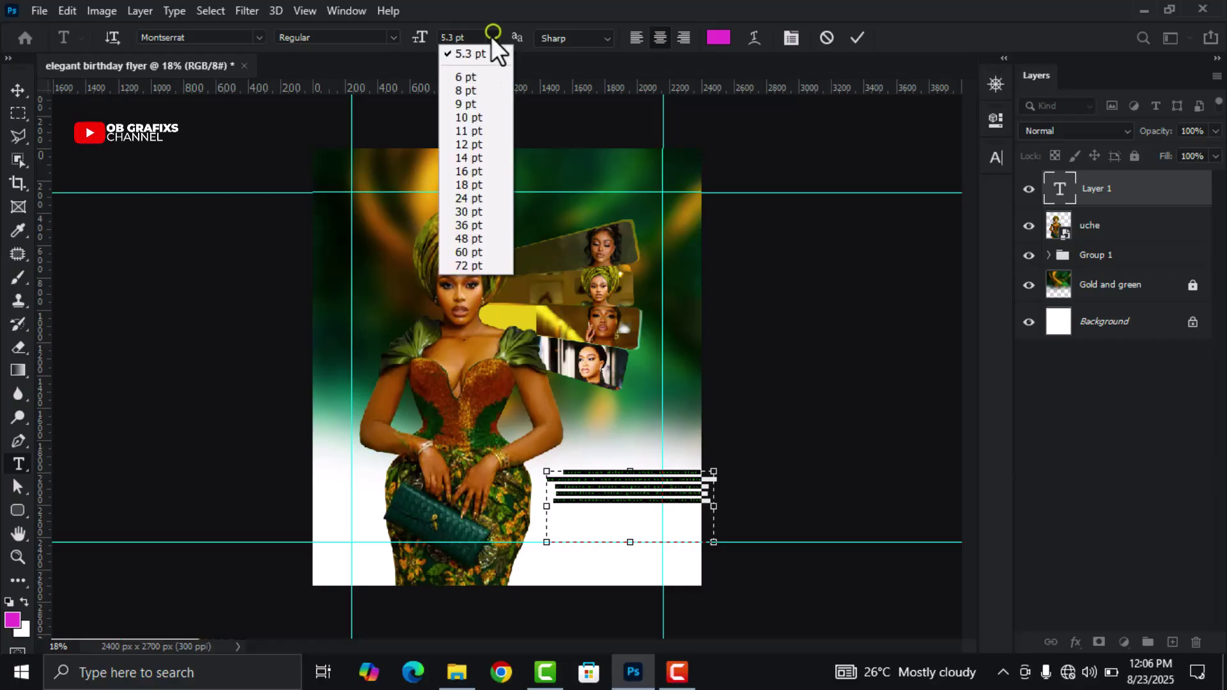
pyautogui.click(476, 169)
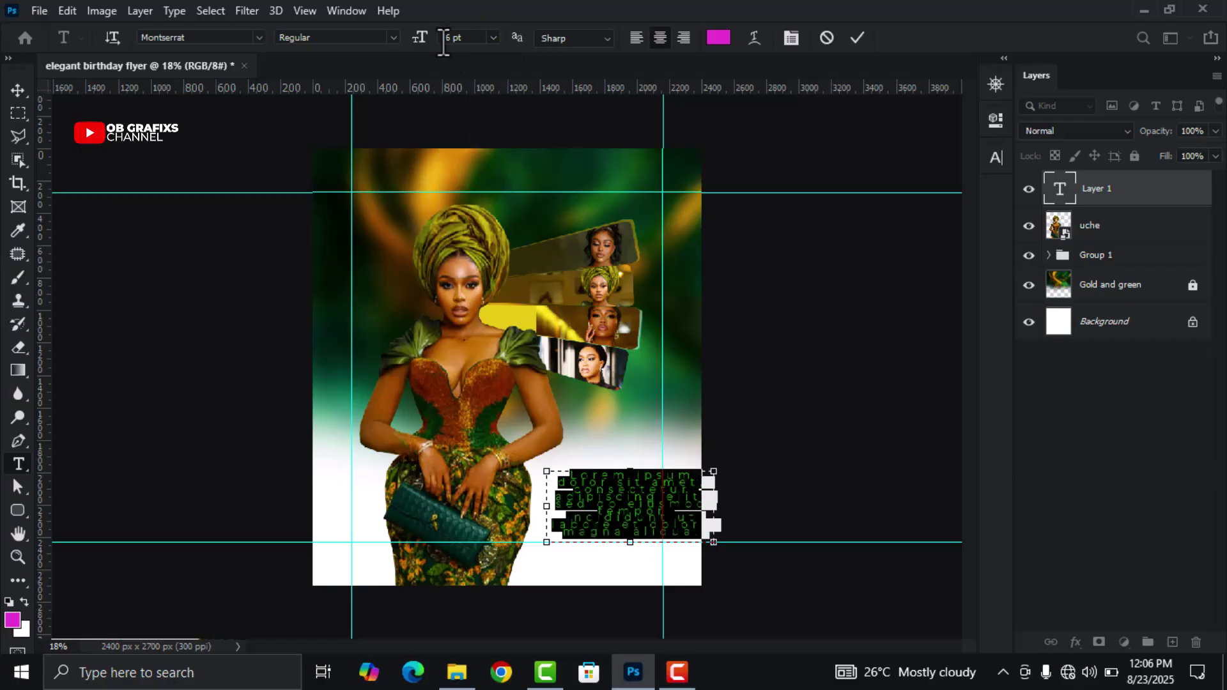
pyautogui.click(494, 38)
pyautogui.click(470, 142)
# - Enter "Happy Birthday to you, May this your new turn bring you more joy, success and happinness." as the greeting text
pyautogui.press('BackSpace')
pyautogui.write('Happy Birthday to you. ')
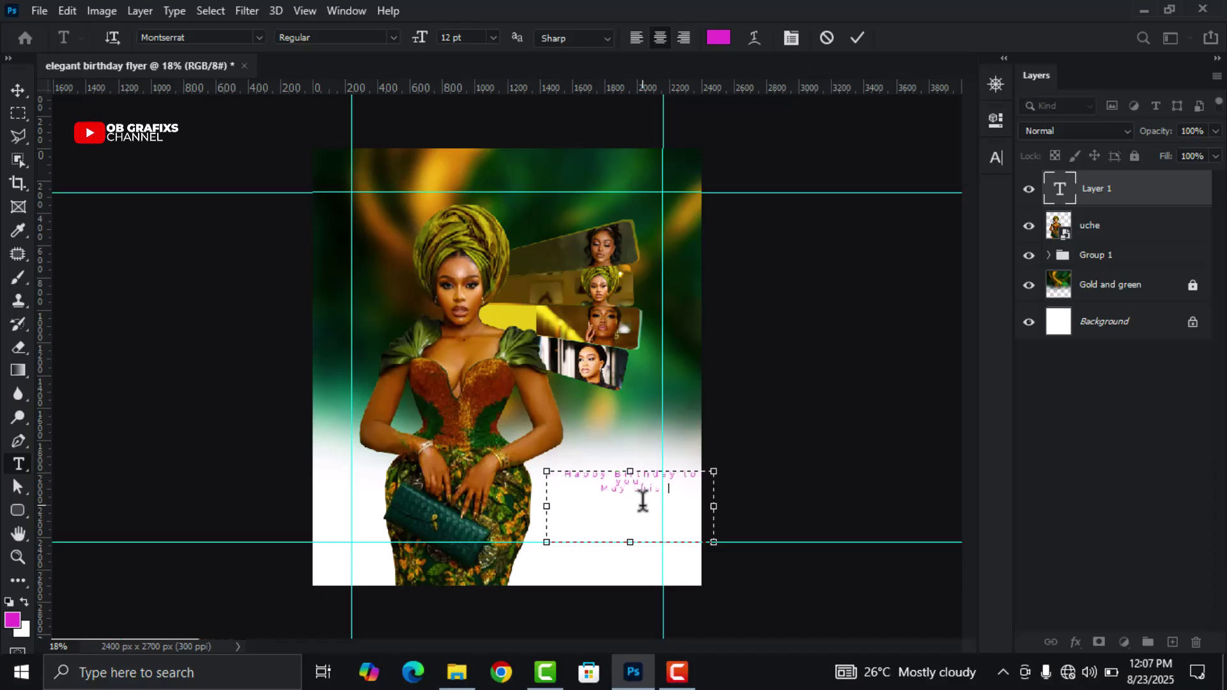
pyautogui.write('May this your new turn bring you more joy, success and happiness.')
pyautogui.click(857, 38)
# - Restyle the greeting as left-aligned black Montserrat Bold, 17 pt with 21 pt leading, and narrow its text box to the right-hand guide
pyautogui.doubleClick(1058, 188)
pyautogui.click(843, 383)
pyautogui.click(1116, 197)
pyautogui.click(937, 183)
pyautogui.click(964, 386)
pyautogui.scroll(5, 835, 208)
pyautogui.scroll(-20, 933, 225)
pyautogui.scroll(10, 933, 225)
pyautogui.moveTo(713, 506); pyautogui.dragTo(702, 507)
pyautogui.click(920, 206)
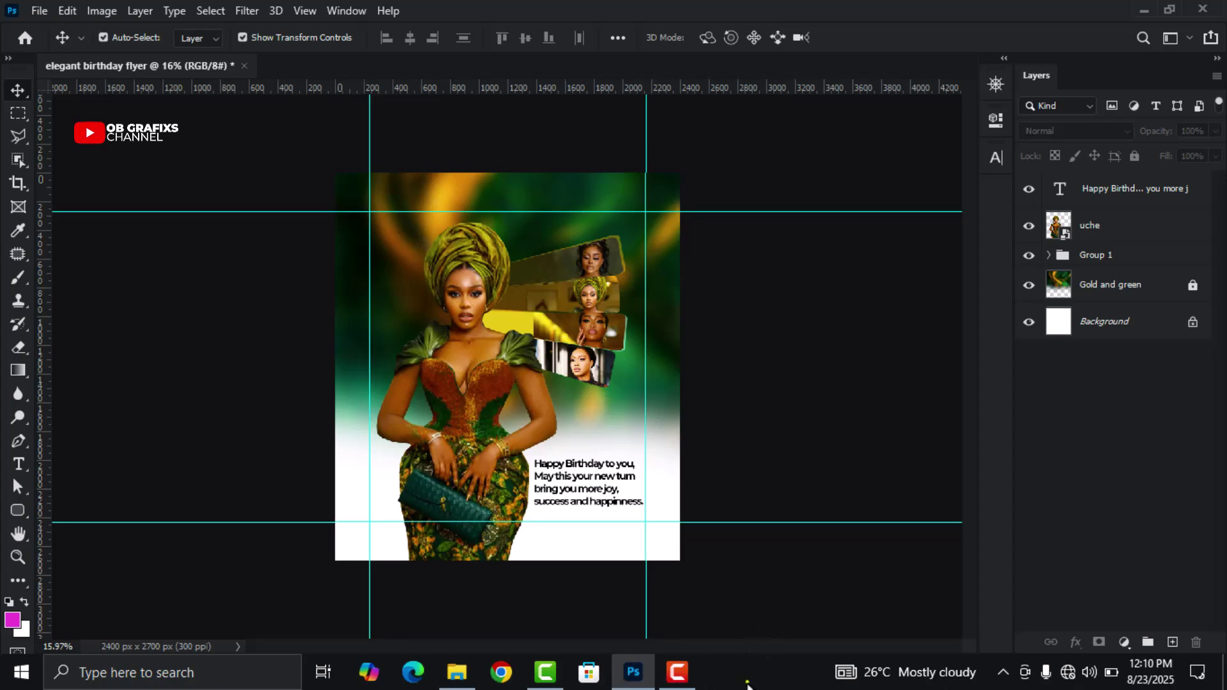
# - Set the tracking of the whole greeting text to -60
pyautogui.press('F10')
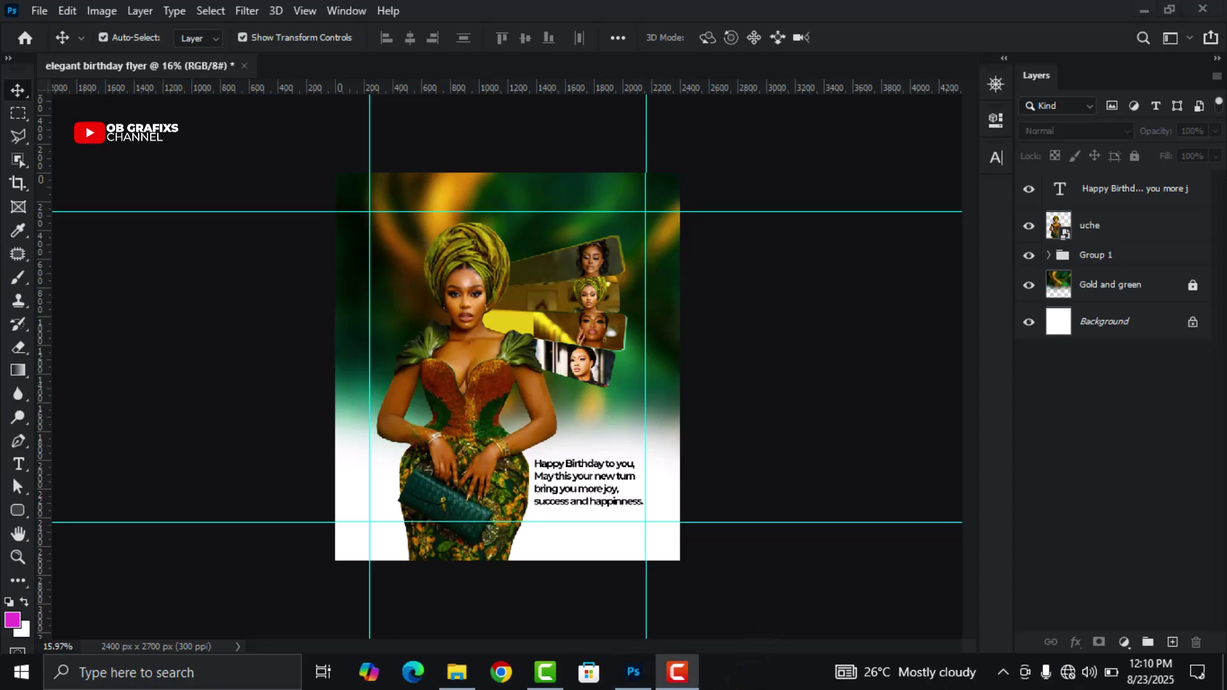
pyautogui.hotkey('ctrl', '+')
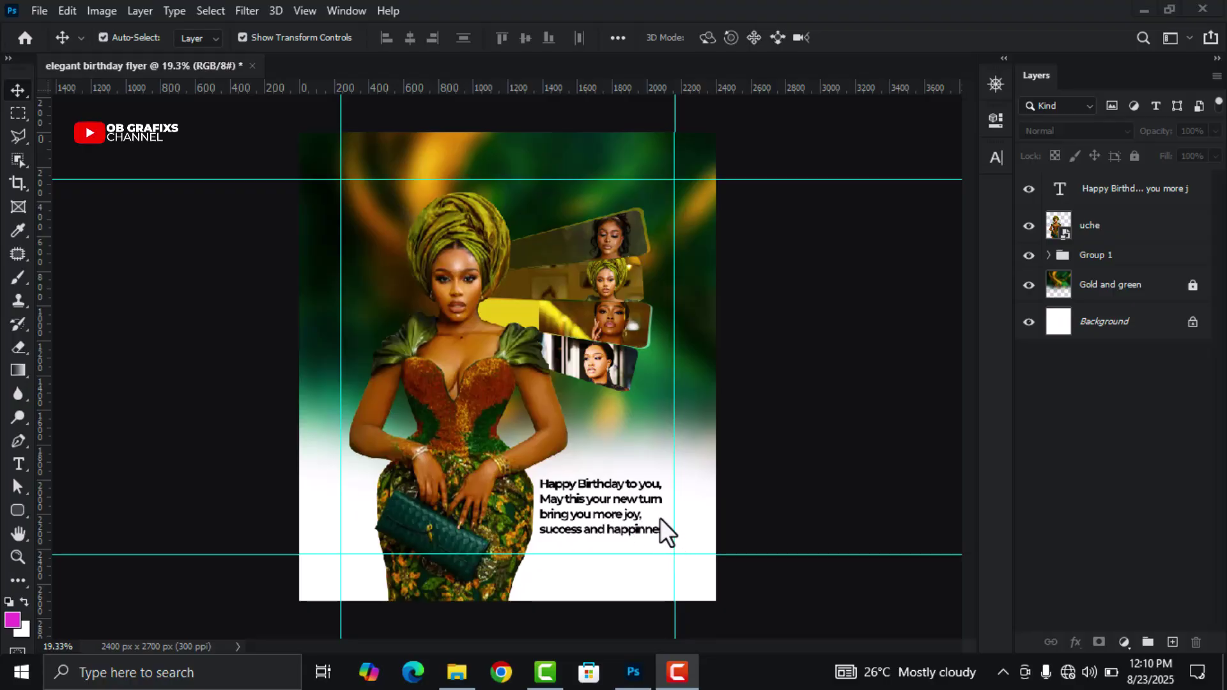
pyautogui.click(596, 506)
pyautogui.doubleClick(1059, 193)
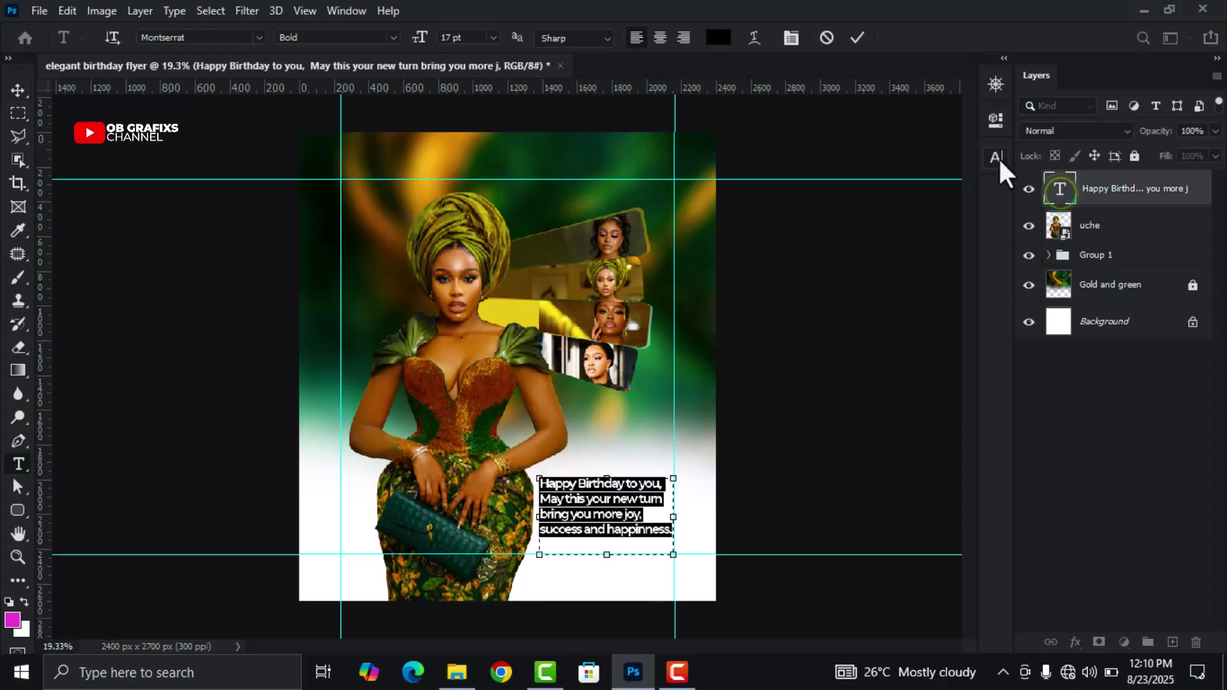
pyautogui.click(996, 157)
pyautogui.click(939, 222)
pyautogui.write('-80')
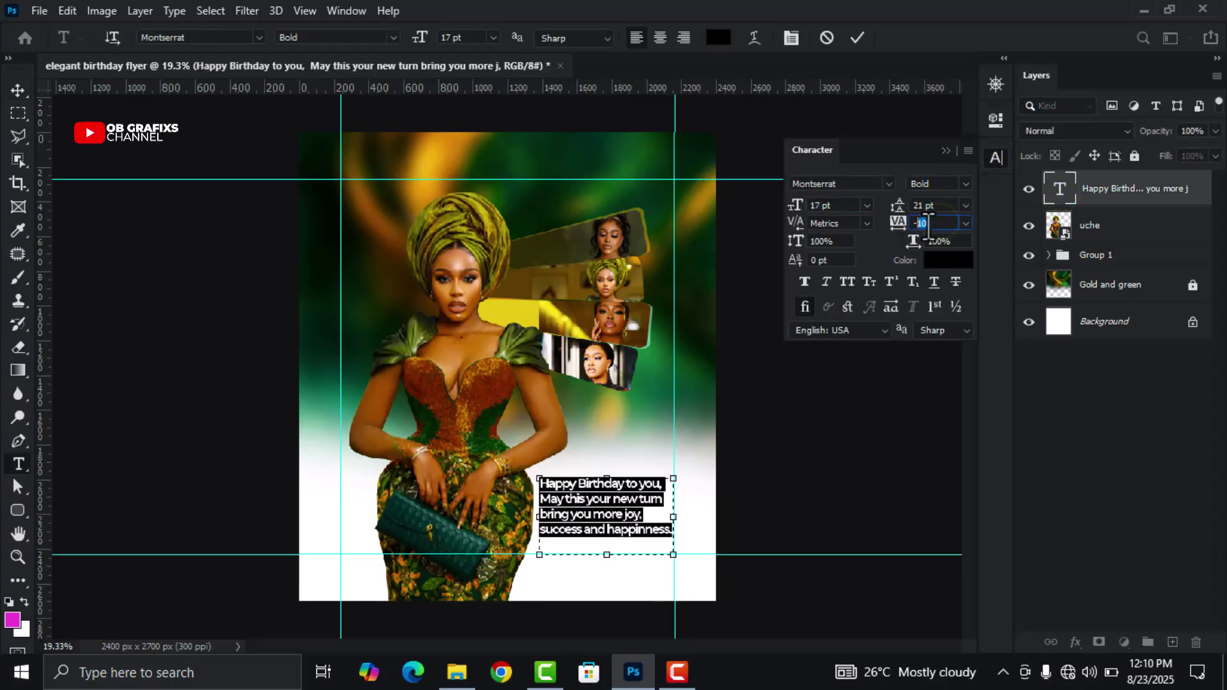
pyautogui.press('Return')
pyautogui.scroll(2, 928, 224)
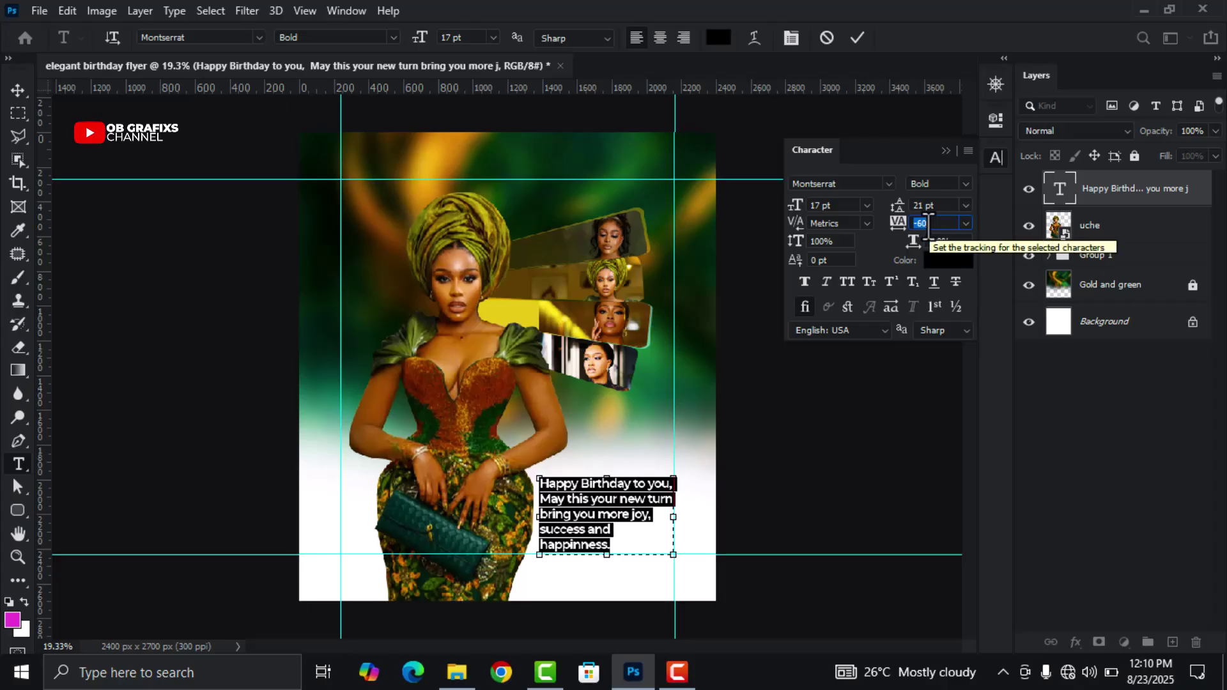
# - Change the greeting's weight to Medium and its font size to 15 pt, then finish editing and deselect it
pyautogui.click(965, 183)
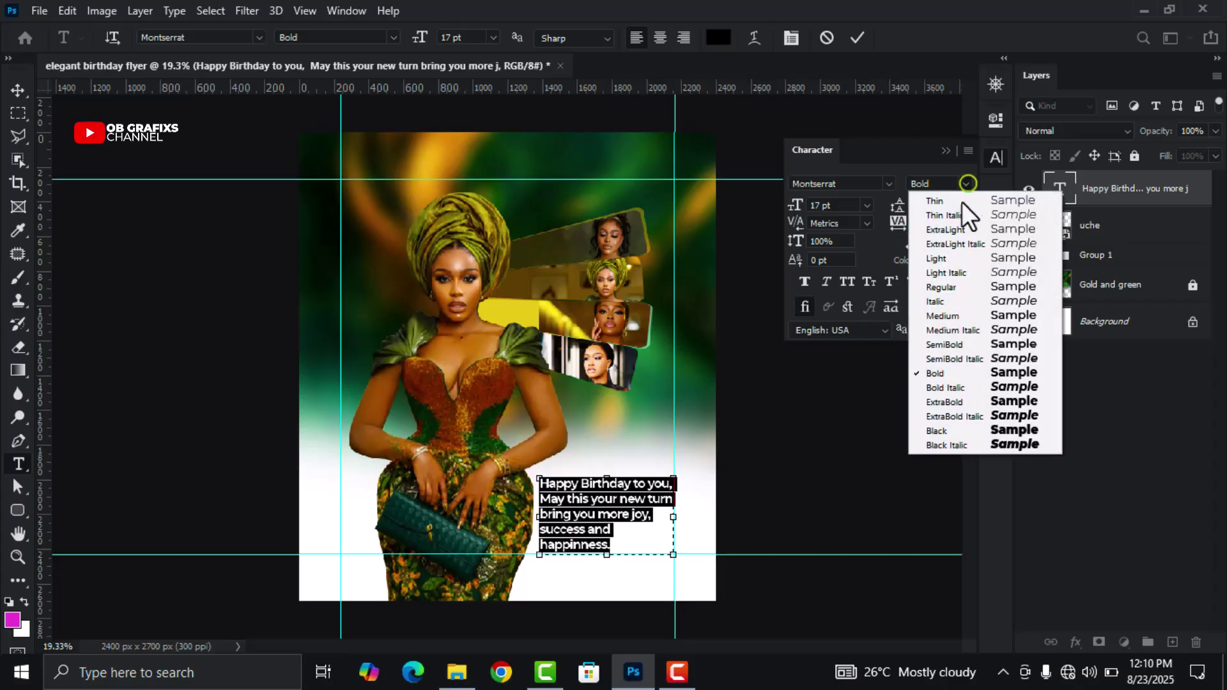
pyautogui.click(969, 314)
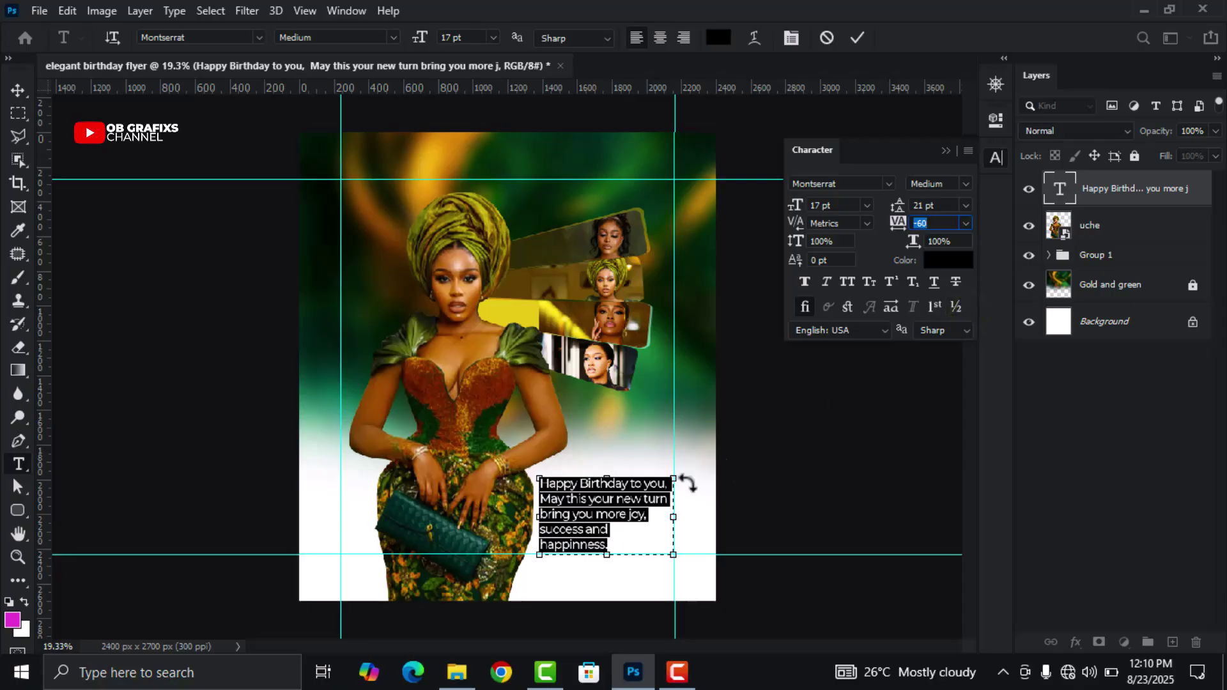
pyautogui.click(818, 206)
pyautogui.press('Down')
pyautogui.press('Down')
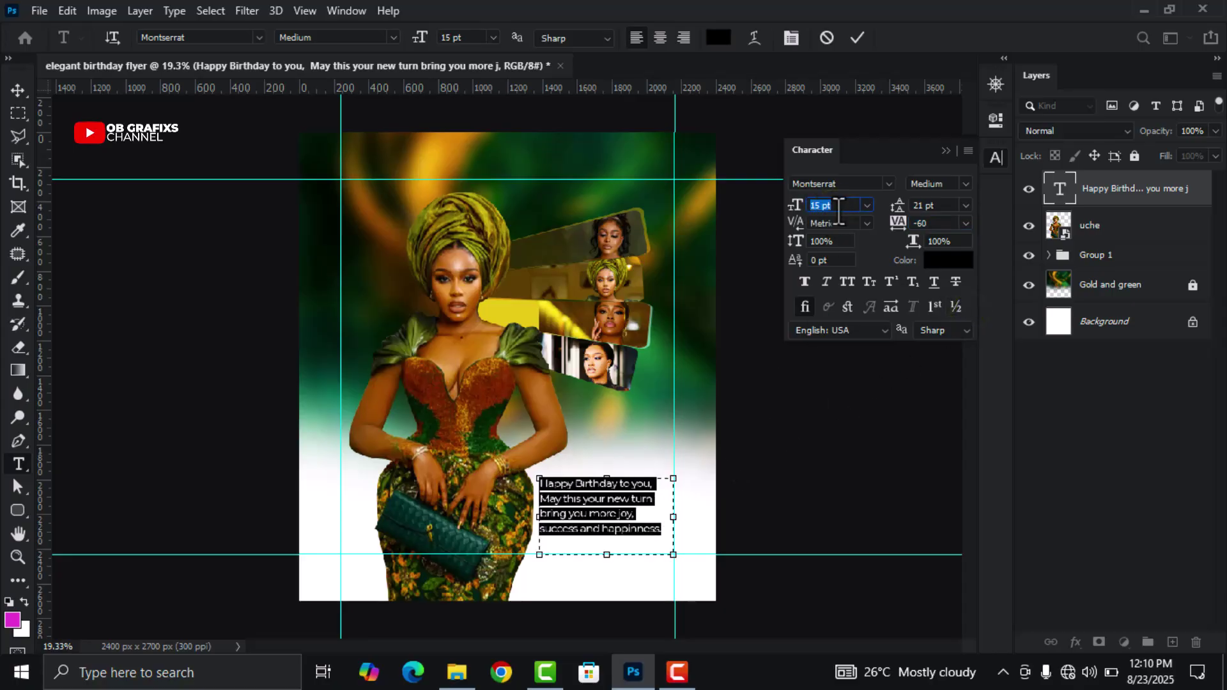
pyautogui.press('Down')
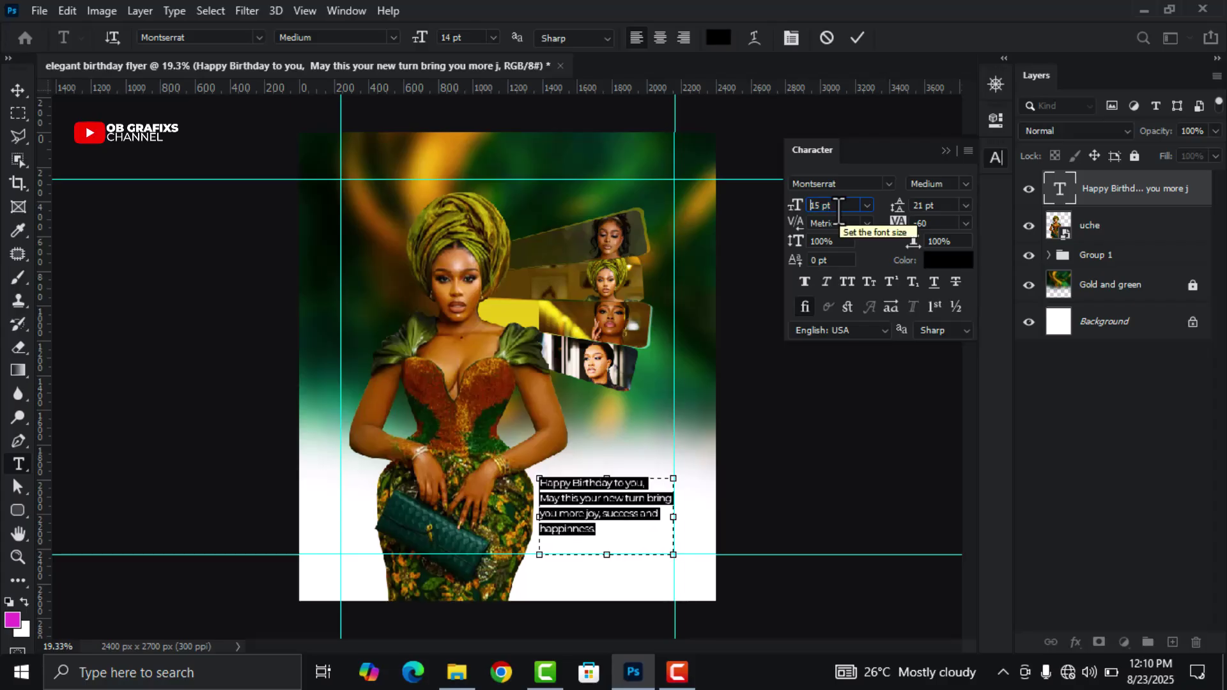
pyautogui.press('Up')
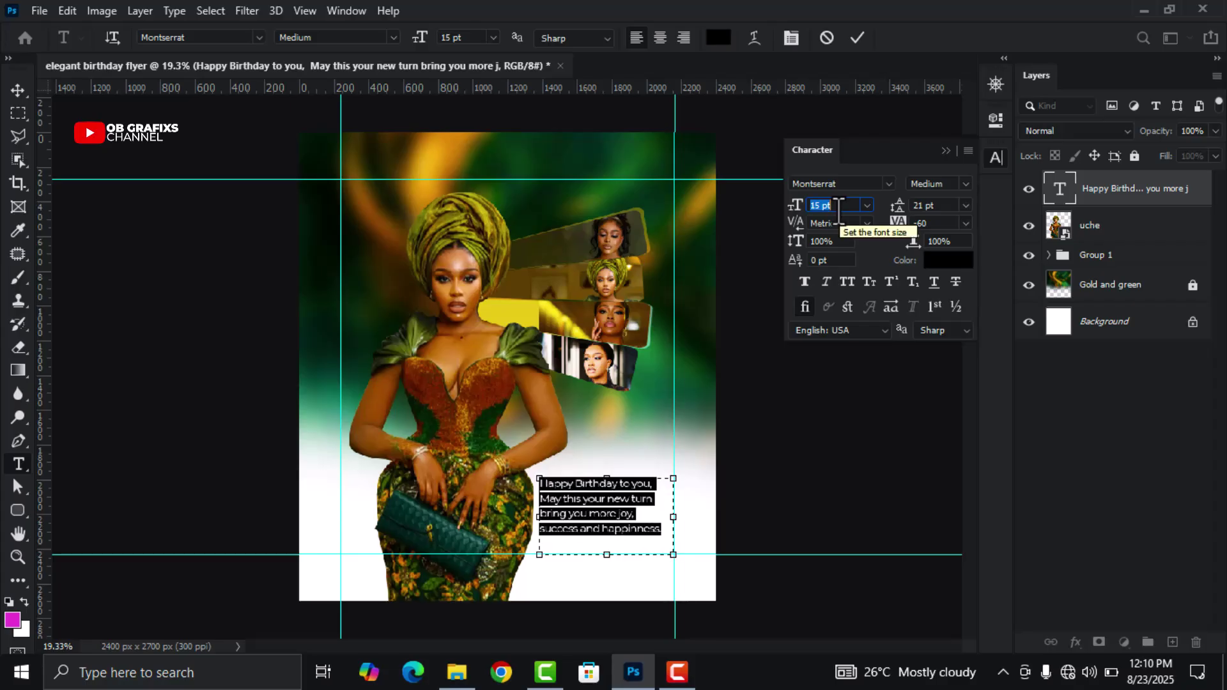
pyautogui.click(858, 37)
pyautogui.press('v')
pyautogui.click(997, 158)
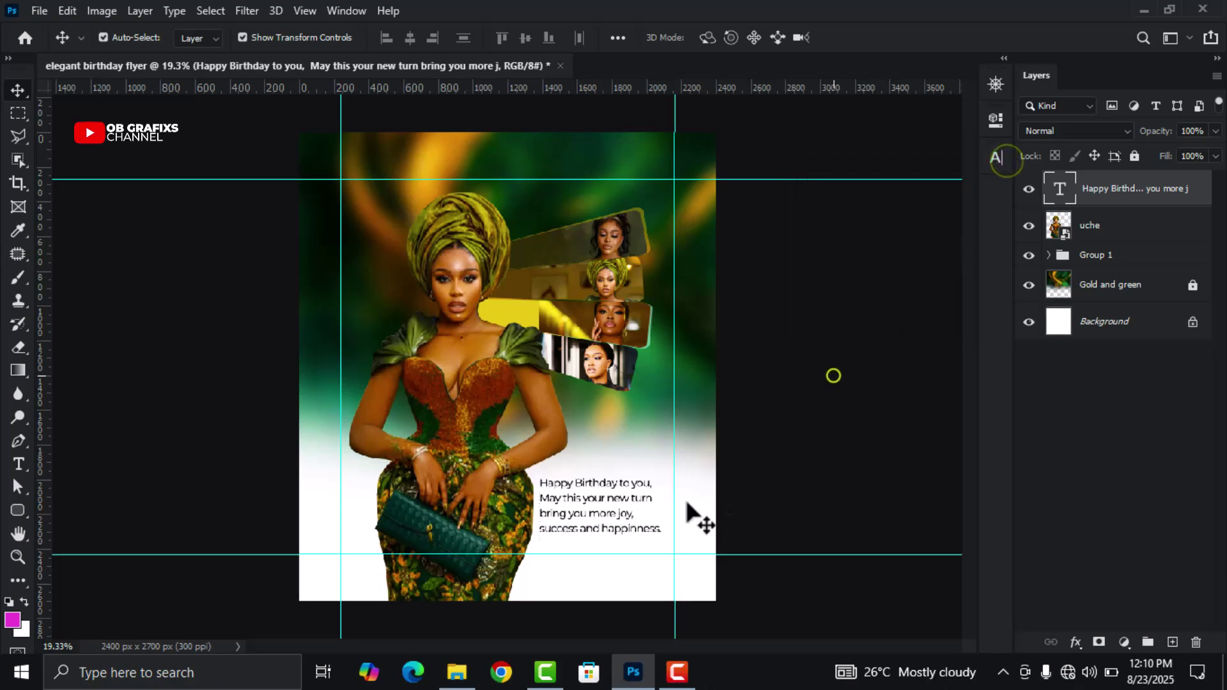
pyautogui.scroll(2, 713, 492)
pyautogui.click(657, 547)
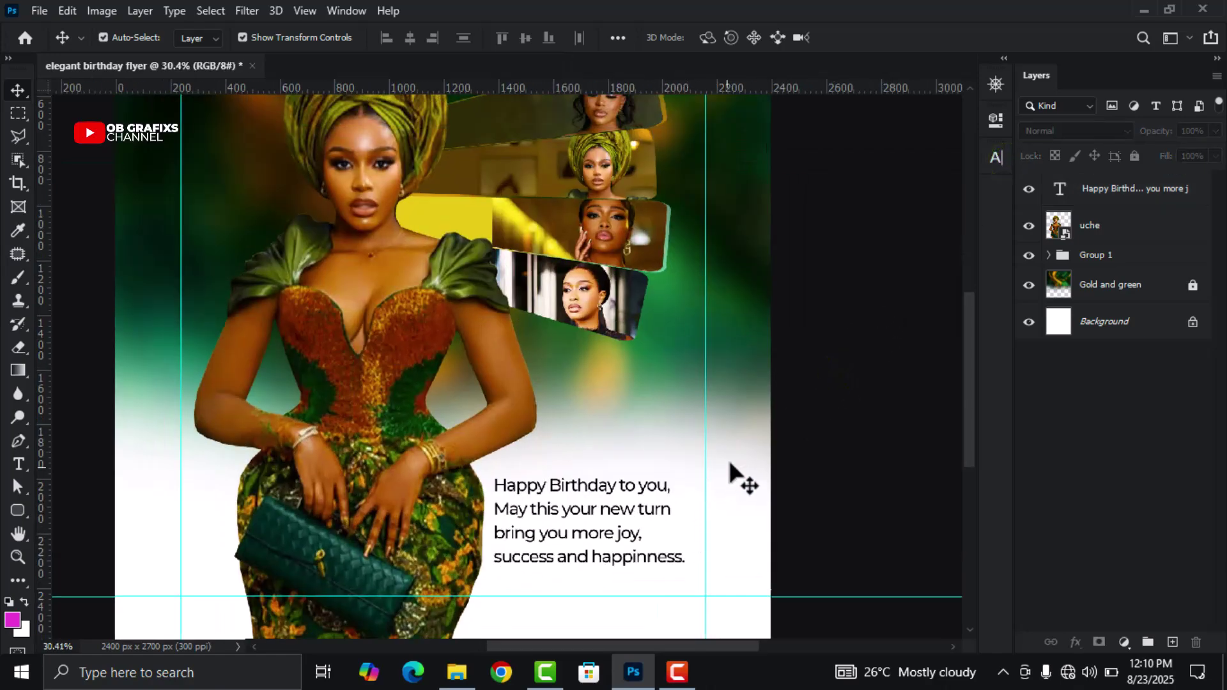
# - Add the celebrant's full name as a single line of text and place it directly above the greeting
pyautogui.click(18, 461)
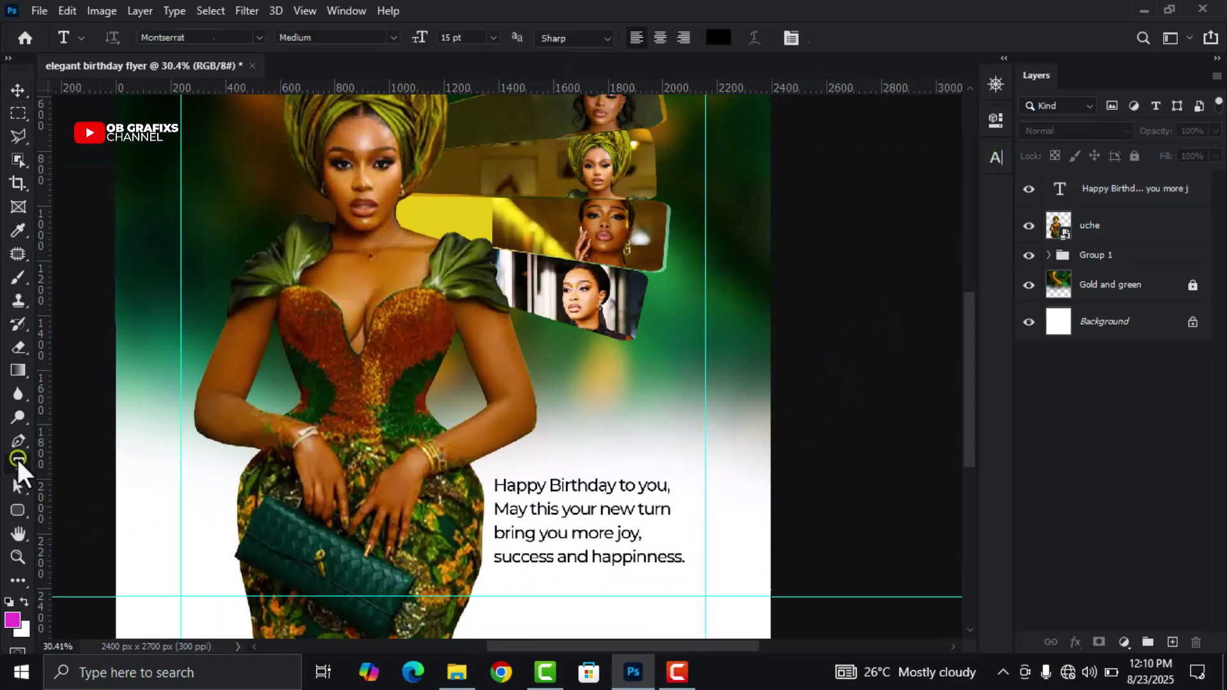
pyautogui.click(576, 401)
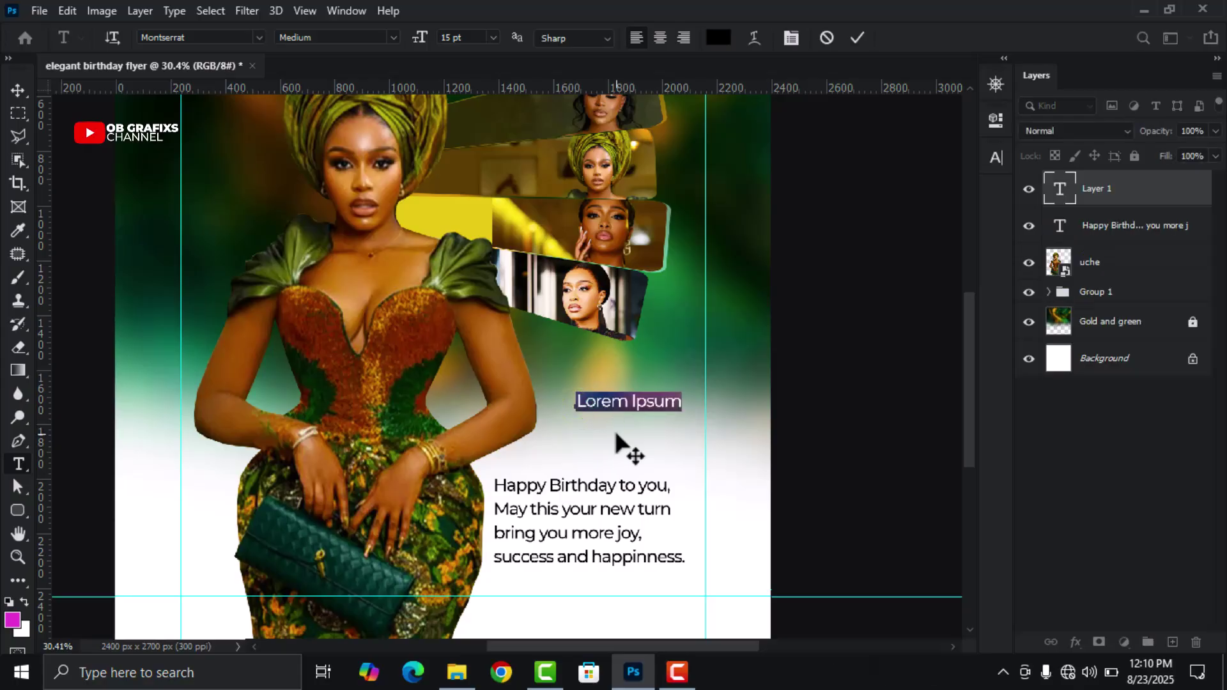
pyautogui.write('Uche Montana')
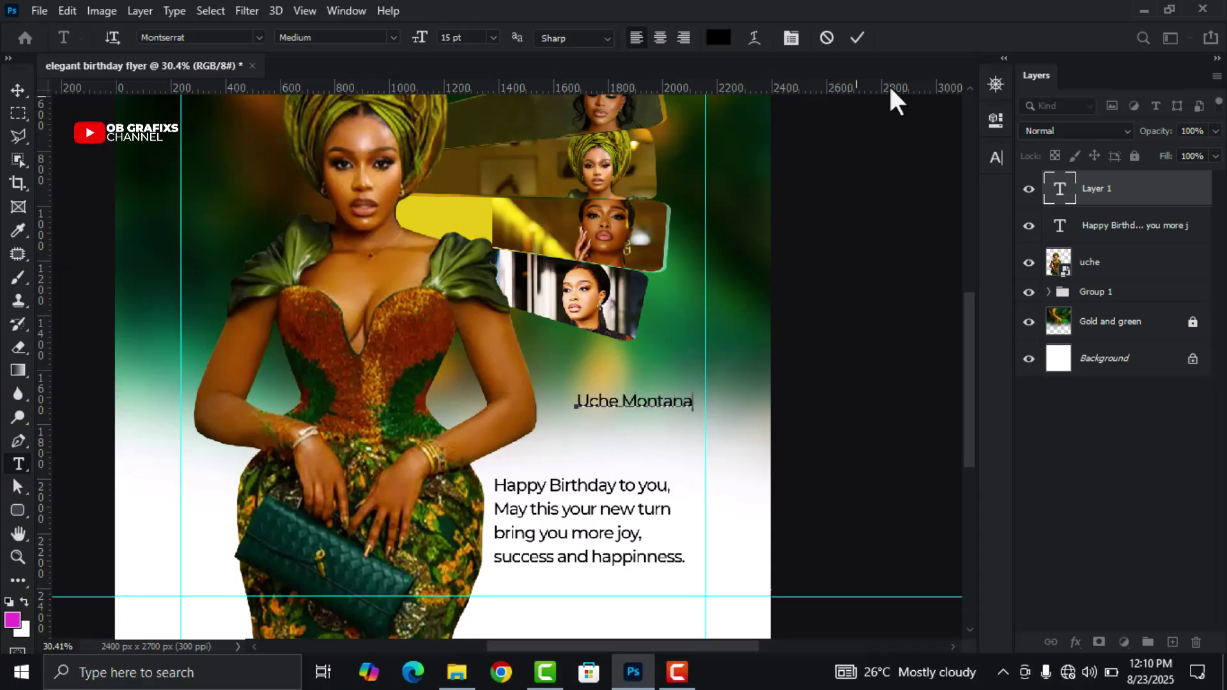
pyautogui.click(858, 38)
pyautogui.click(18, 90)
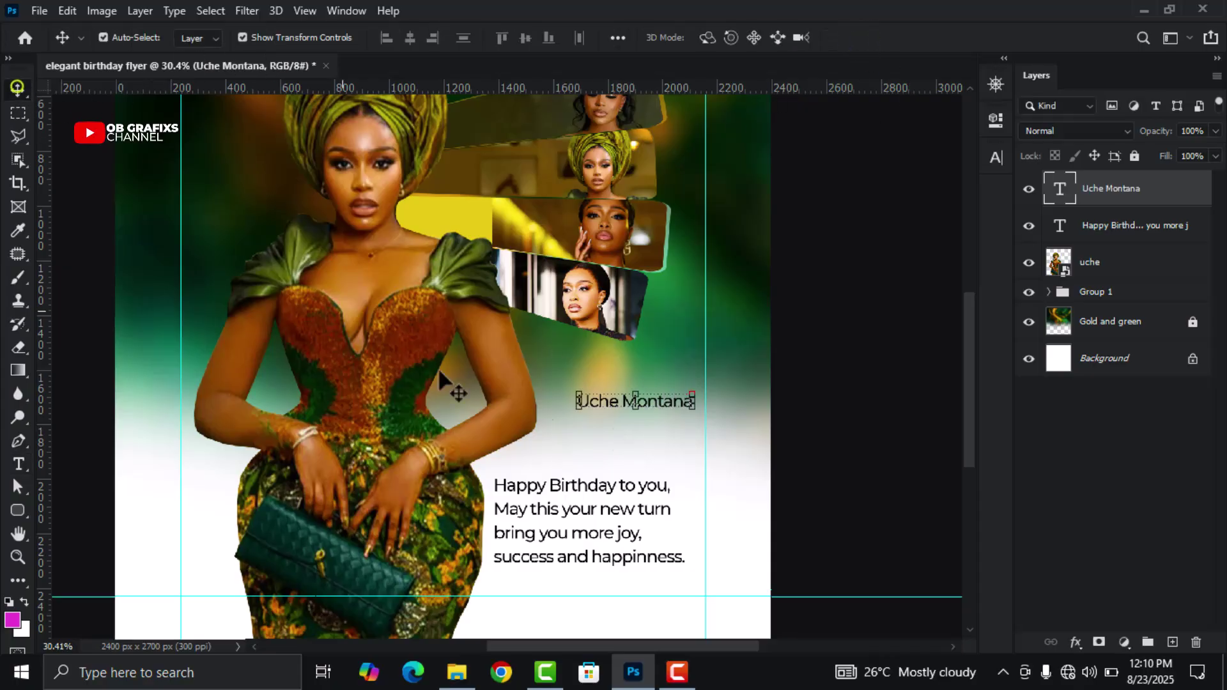
pyautogui.moveTo(661, 412); pyautogui.dragTo(602, 468)
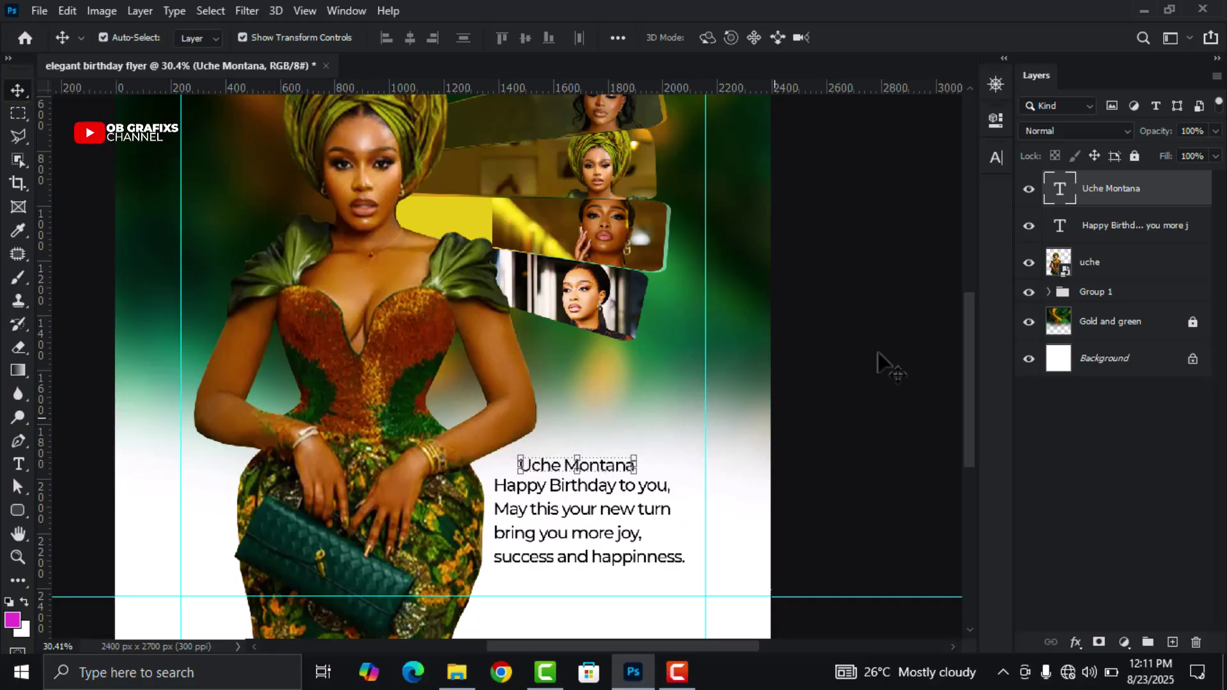
# - Set the celebrant's name in the Beauty script font with faux bold
pyautogui.doubleClick(1062, 190)
pyautogui.click(995, 157)
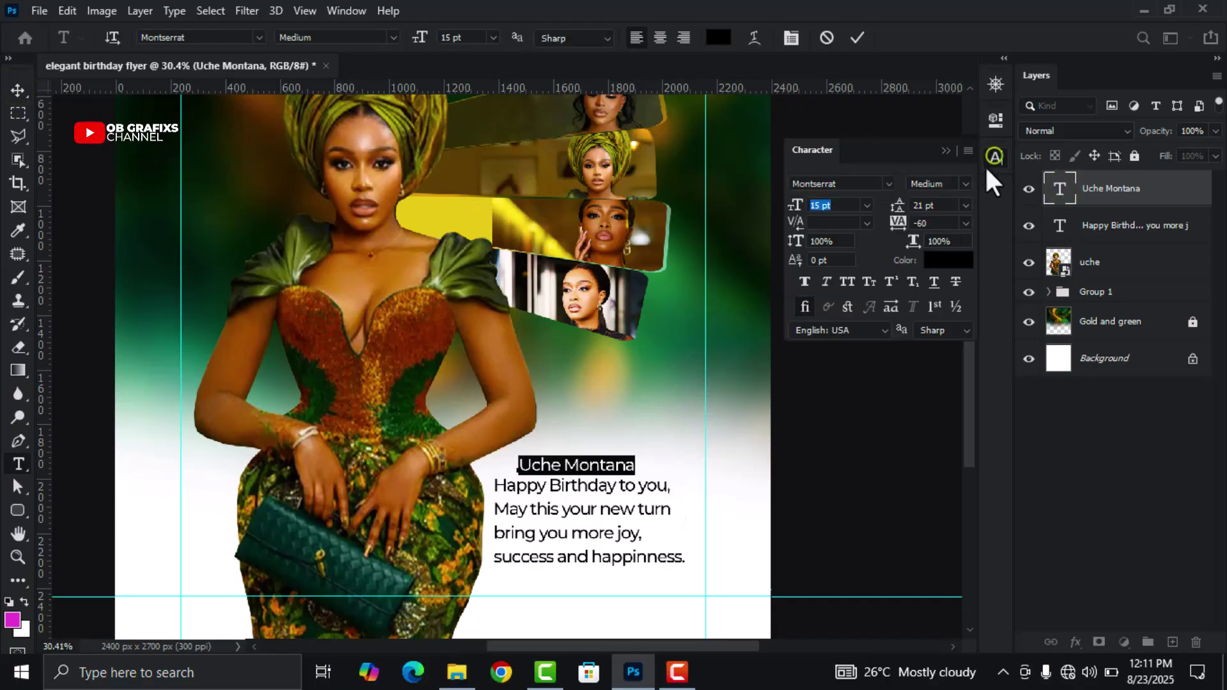
pyautogui.click(887, 183)
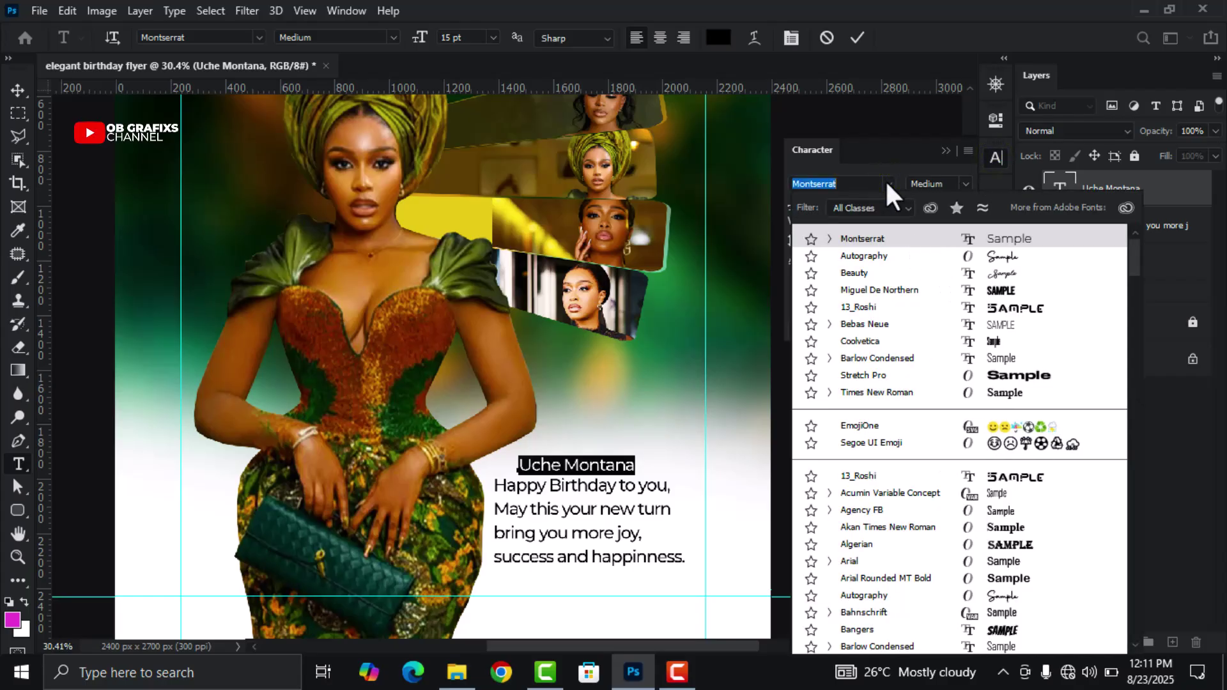
pyautogui.click(995, 273)
pyautogui.click(803, 283)
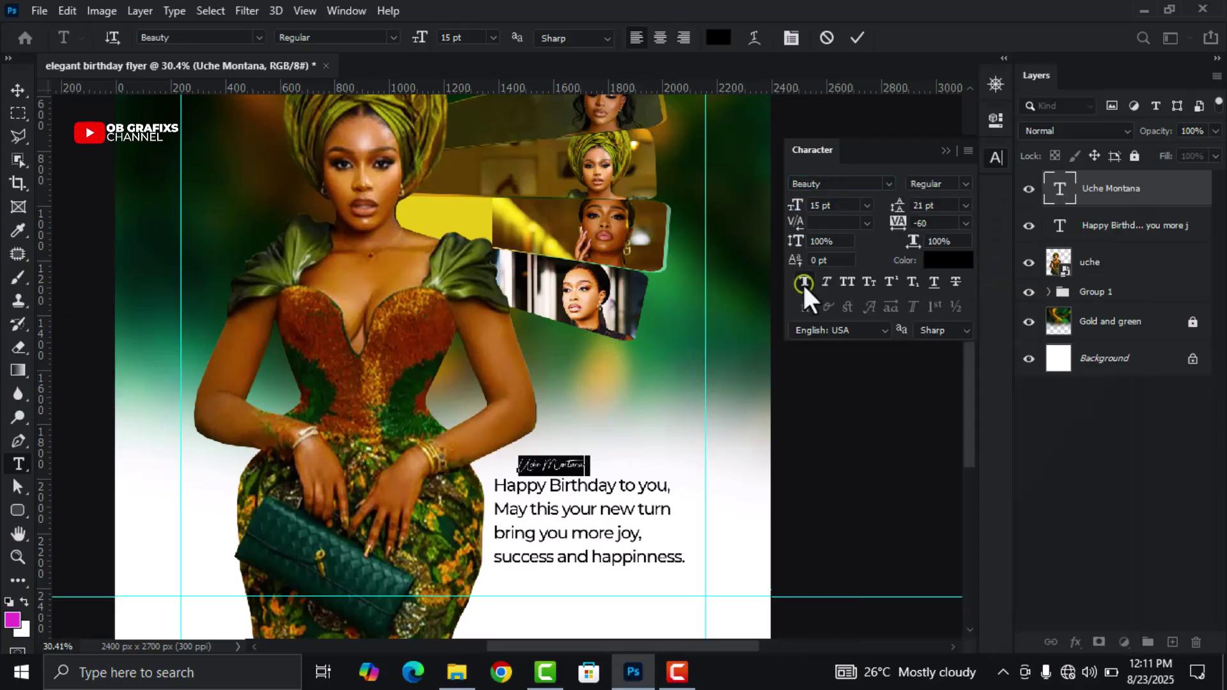
# - Set the tracking of the celebrant's name to 40
pyautogui.doubleClick(922, 223)
pyautogui.write('-20')
pyautogui.press('Return')
pyautogui.press('Up')
pyautogui.press('Up')
pyautogui.press('Up')
pyautogui.press('Up')
pyautogui.press('Up')
pyautogui.press('Up')
# - Enlarge the celebrant's name to a font size of 23 pt
pyautogui.doubleClick(826, 205)
pyautogui.press('Up')
pyautogui.press('Up')
pyautogui.press('Up')
pyautogui.press('Up')
pyautogui.press('Up')
pyautogui.press('Up')
pyautogui.press('Up')
pyautogui.press('Up')
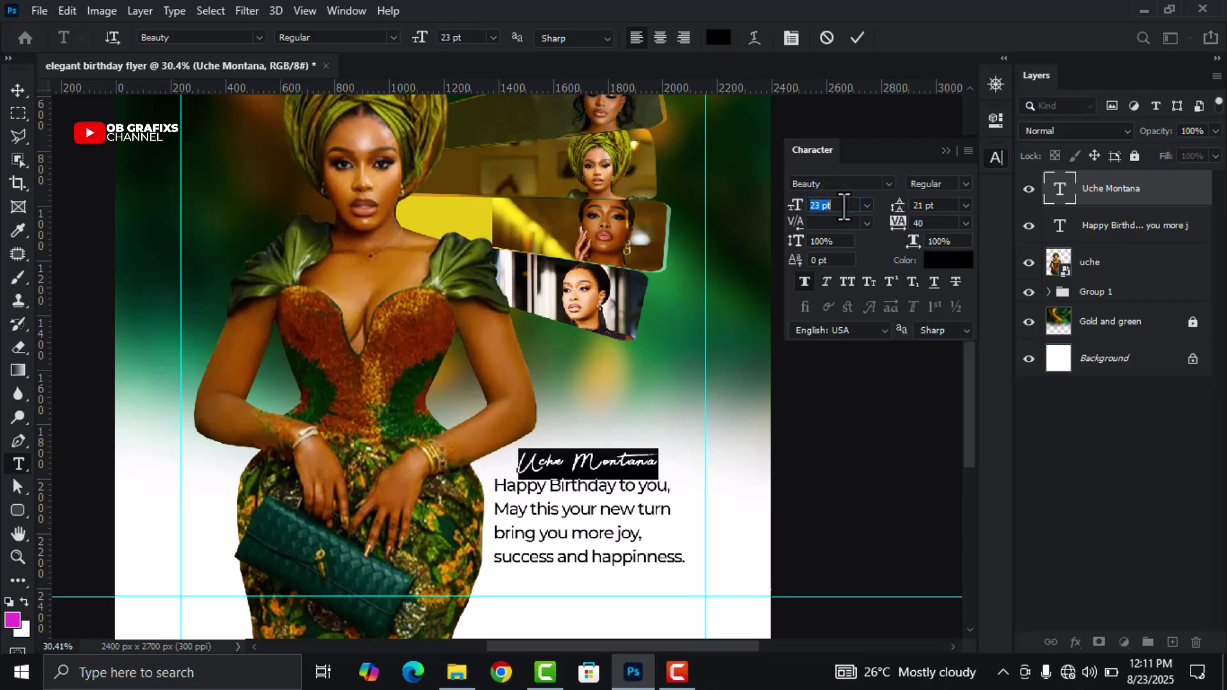
# - Widen the tracking of the celebrant's name to 60 and finish editing the text
pyautogui.doubleClick(931, 223)
pyautogui.press('Up')
pyautogui.press('Up')
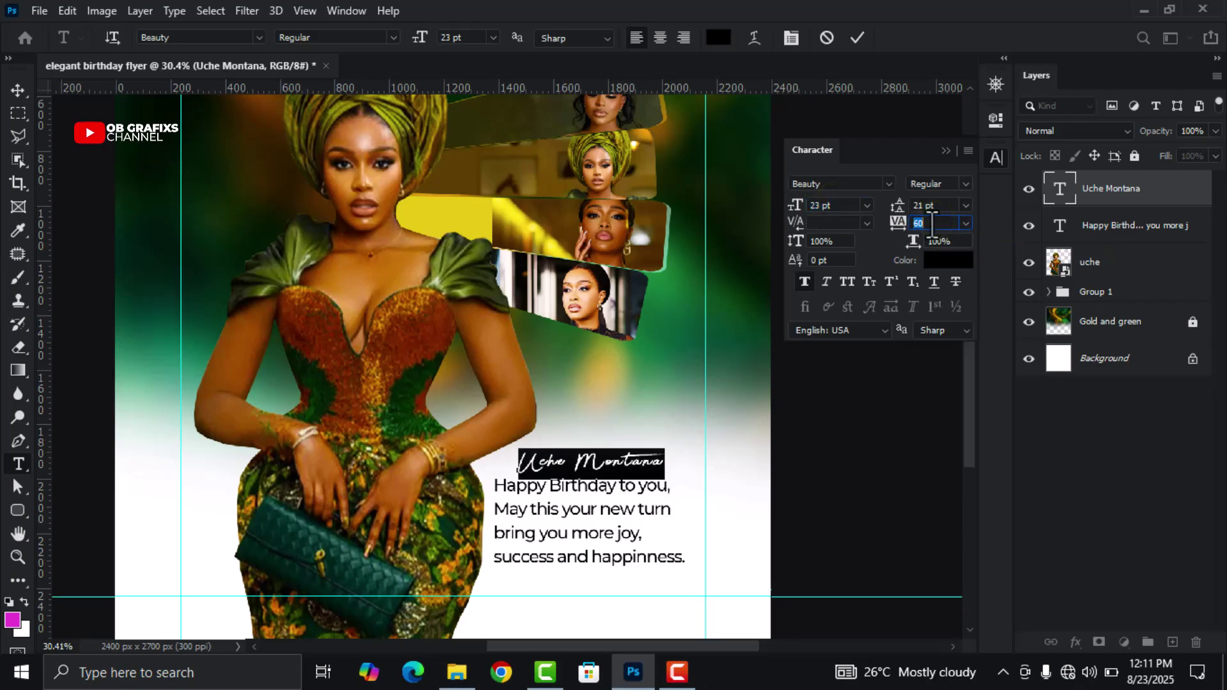
pyautogui.click(859, 39)
pyautogui.press('v')
pyautogui.click(809, 351)
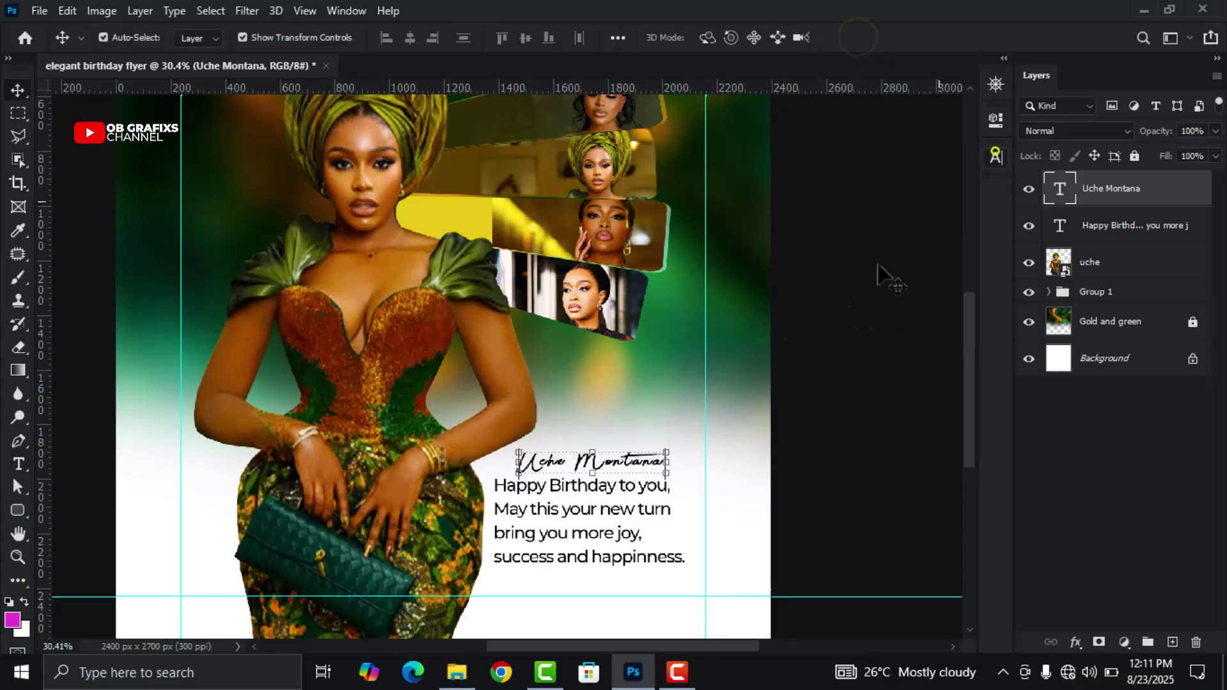
pyautogui.click(617, 474)
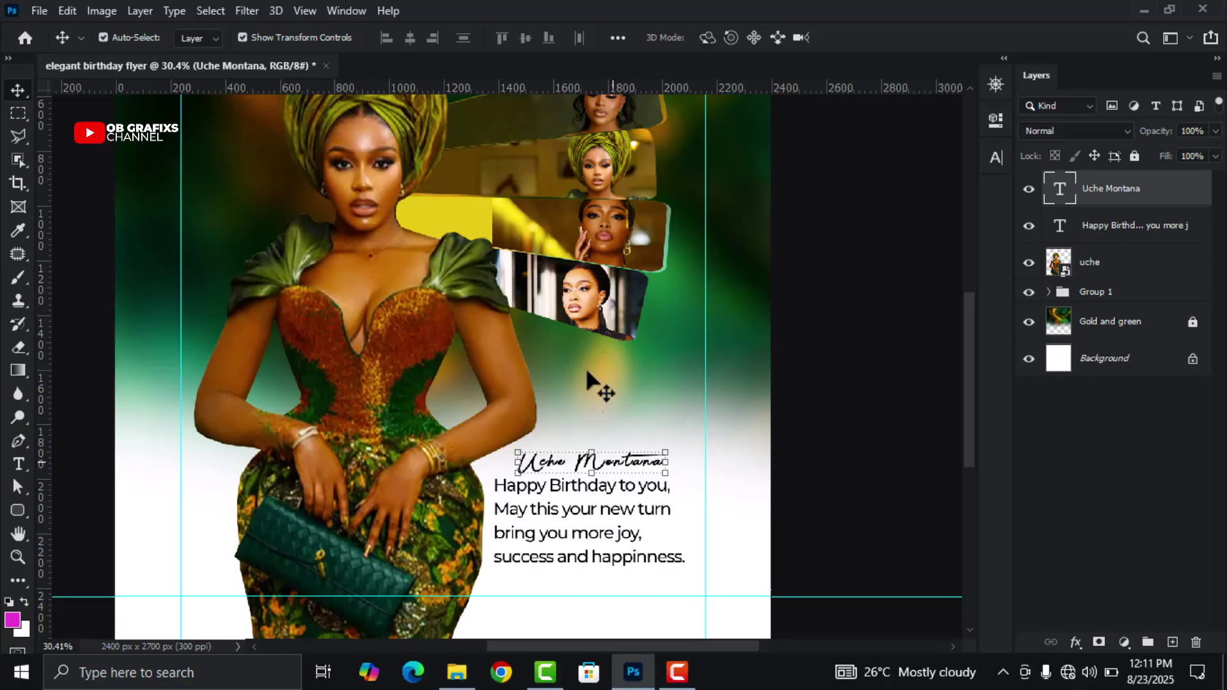
pyautogui.scroll(-3, 591, 385)
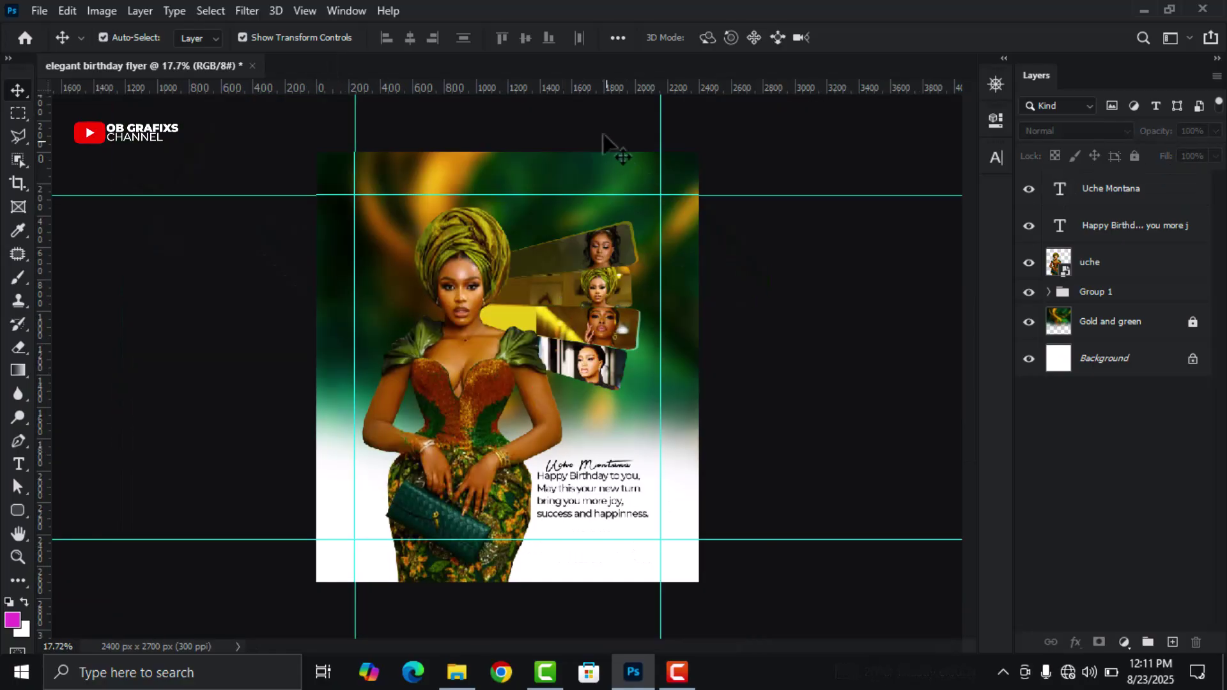
# - Draw a rectangle of 1920 x 39 px along the upper guide, spanning between the two vertical guides
pyautogui.scroll(1, 681, 103)
pyautogui.scroll(1, 680, 111)
pyautogui.scroll(3, 971, 341)
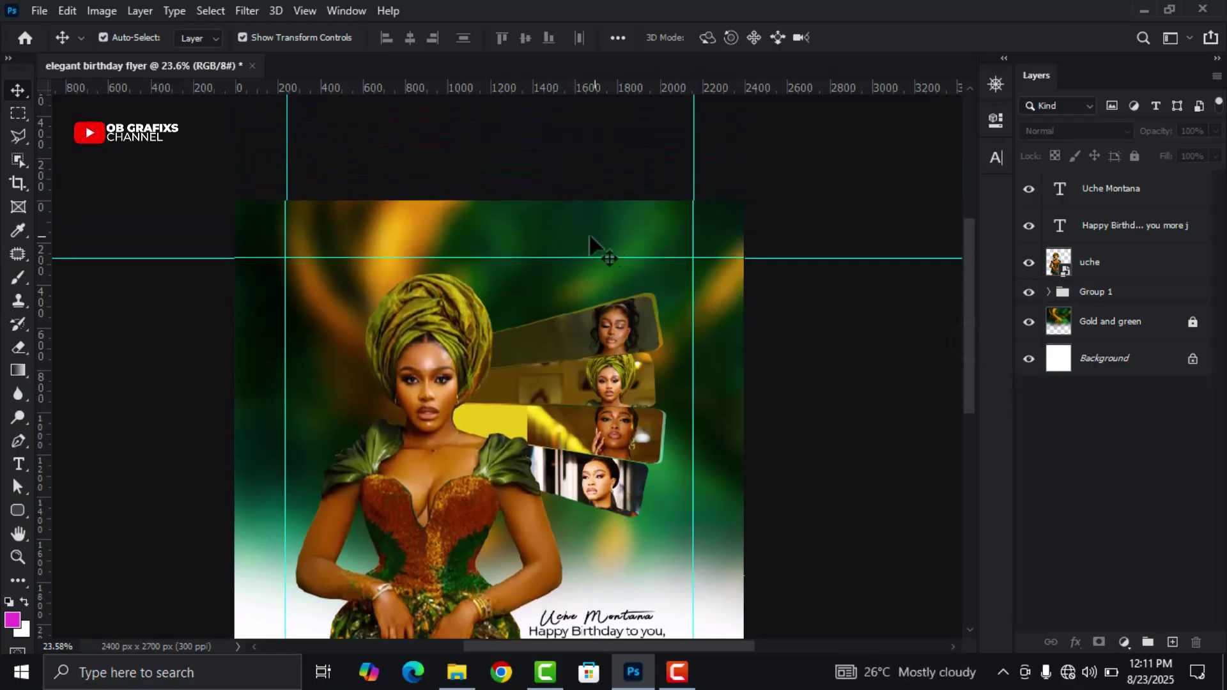
pyautogui.click(18, 510)
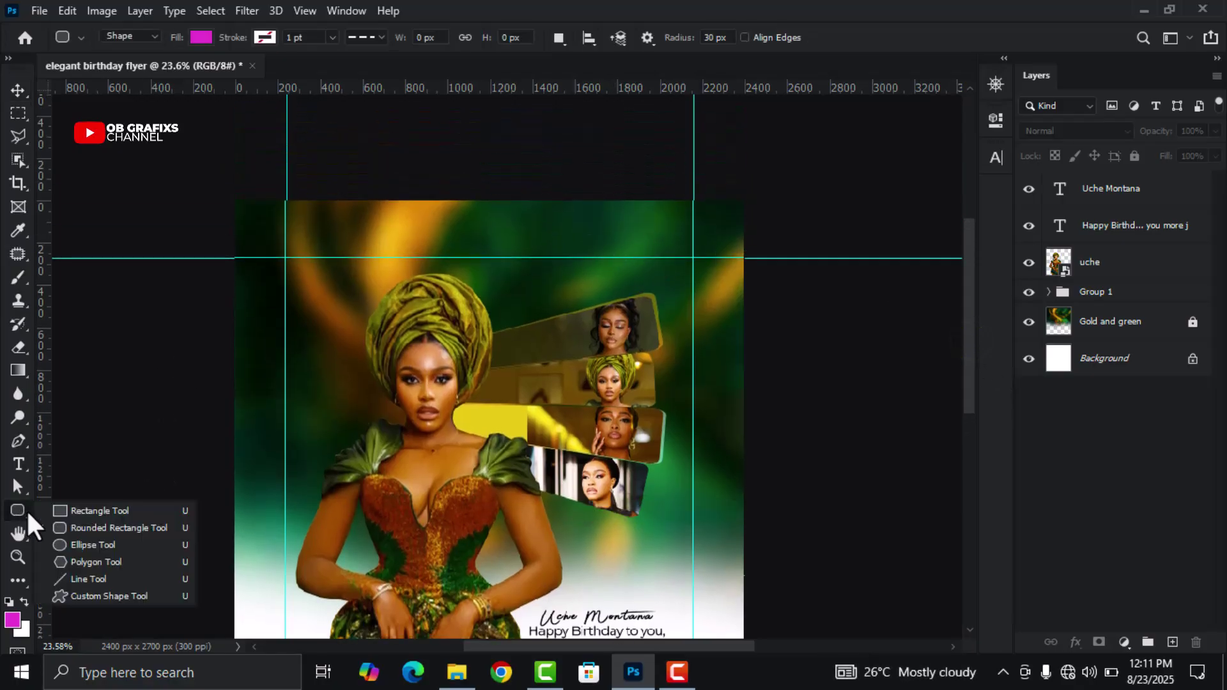
pyautogui.click(83, 508)
pyautogui.scroll(1, 287, 272)
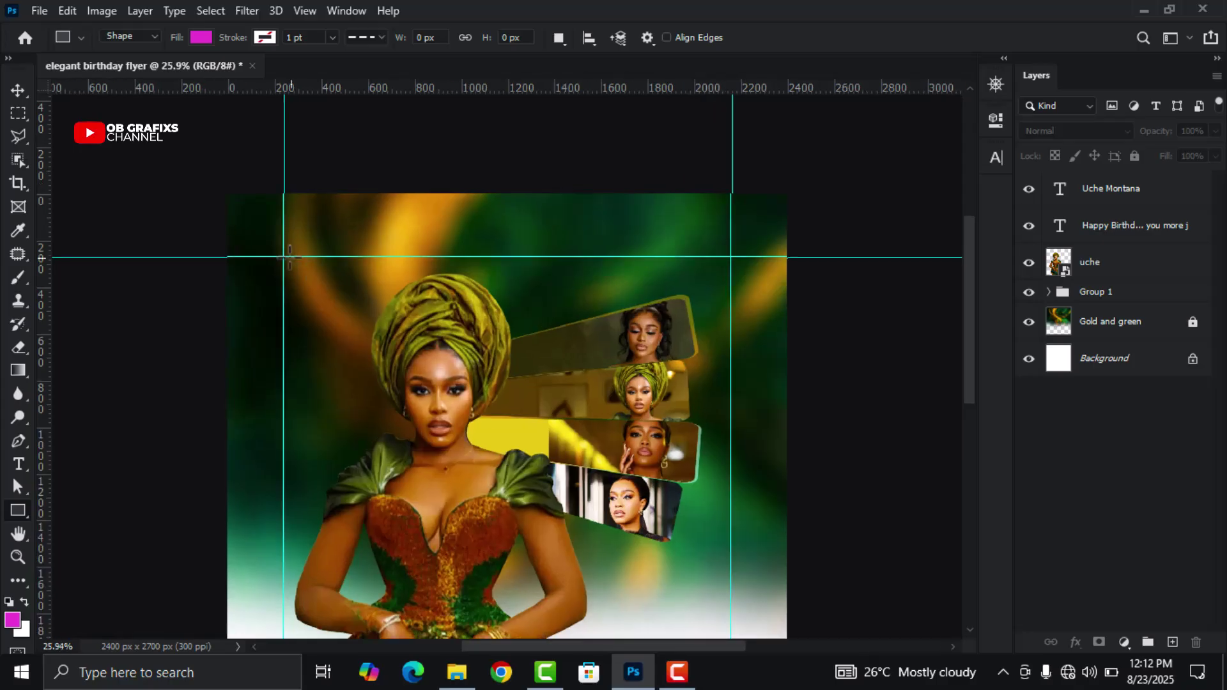
pyautogui.moveTo(281, 251); pyautogui.dragTo(731, 266)
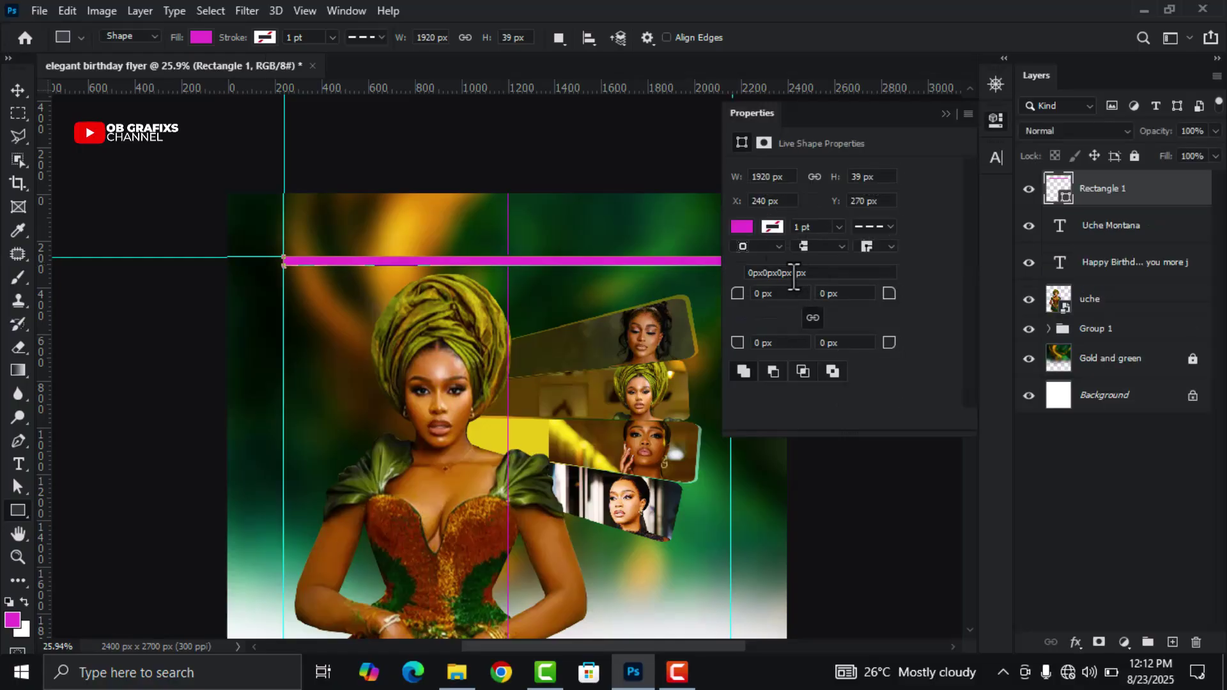
# - Fill the rectangle along the upper guide with white
pyautogui.click(741, 228)
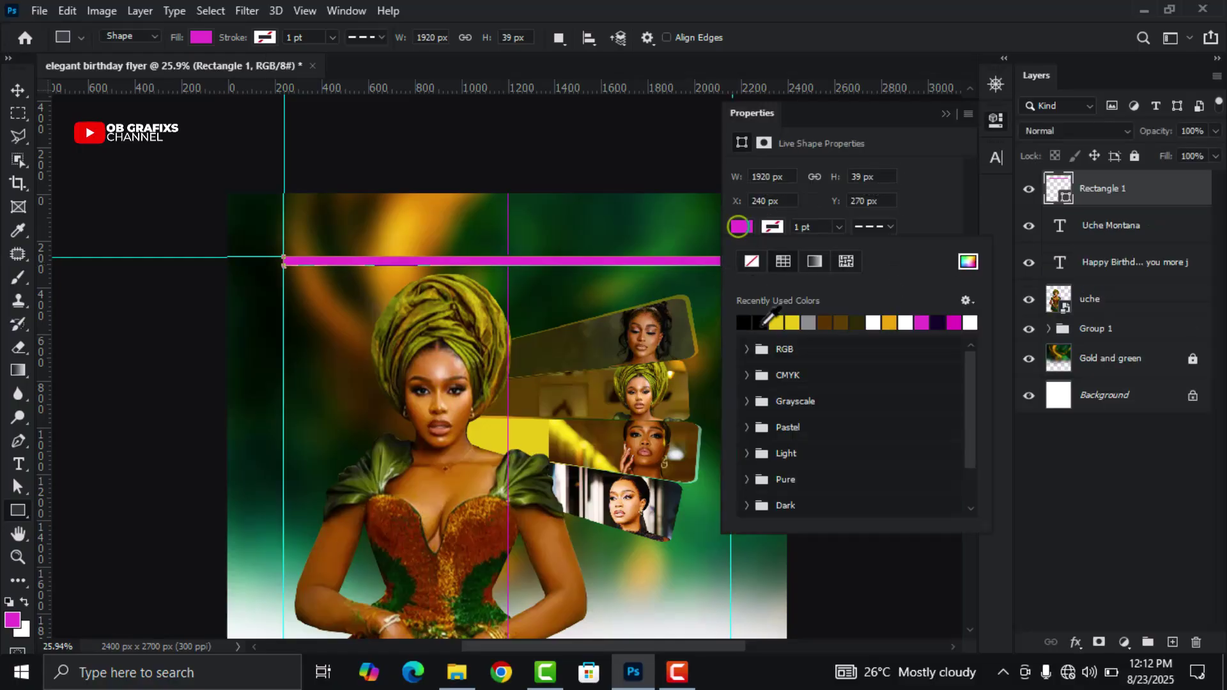
pyautogui.click(875, 322)
pyautogui.click(996, 121)
pyautogui.click(995, 122)
pyautogui.click(18, 90)
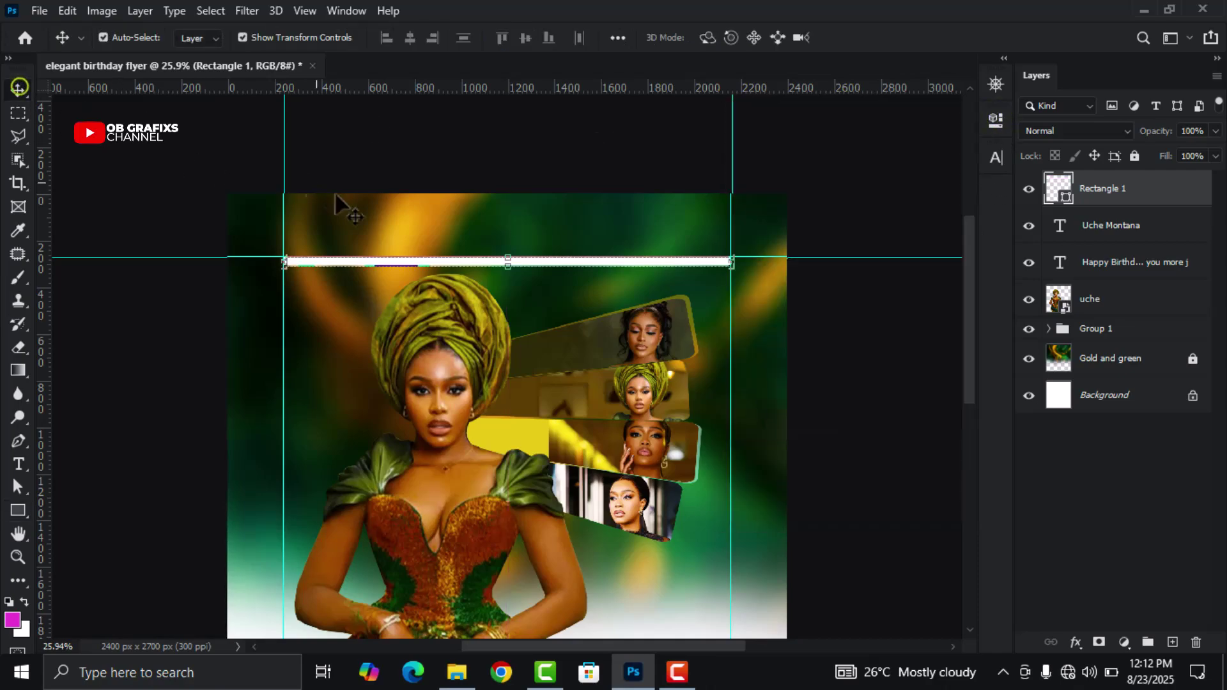
# - Deselect the rectangle and hide the guides on the flyer
pyautogui.scroll(-2, 529, 320)
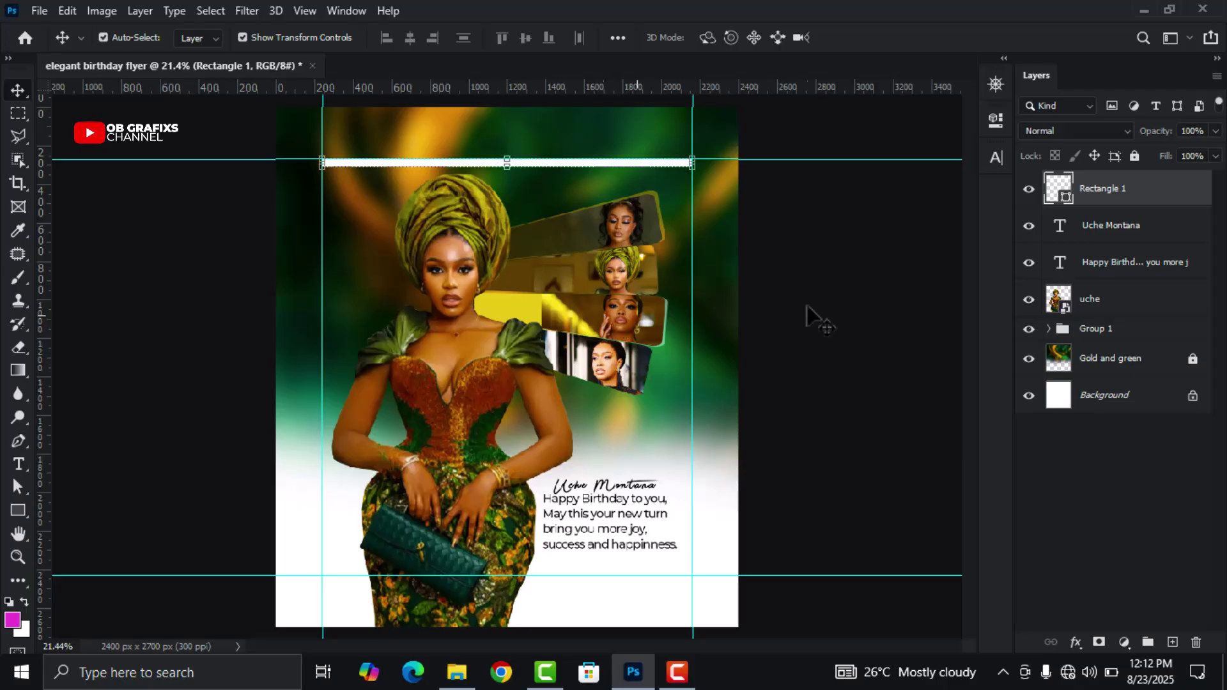
pyautogui.click(861, 279)
pyautogui.click(309, 9)
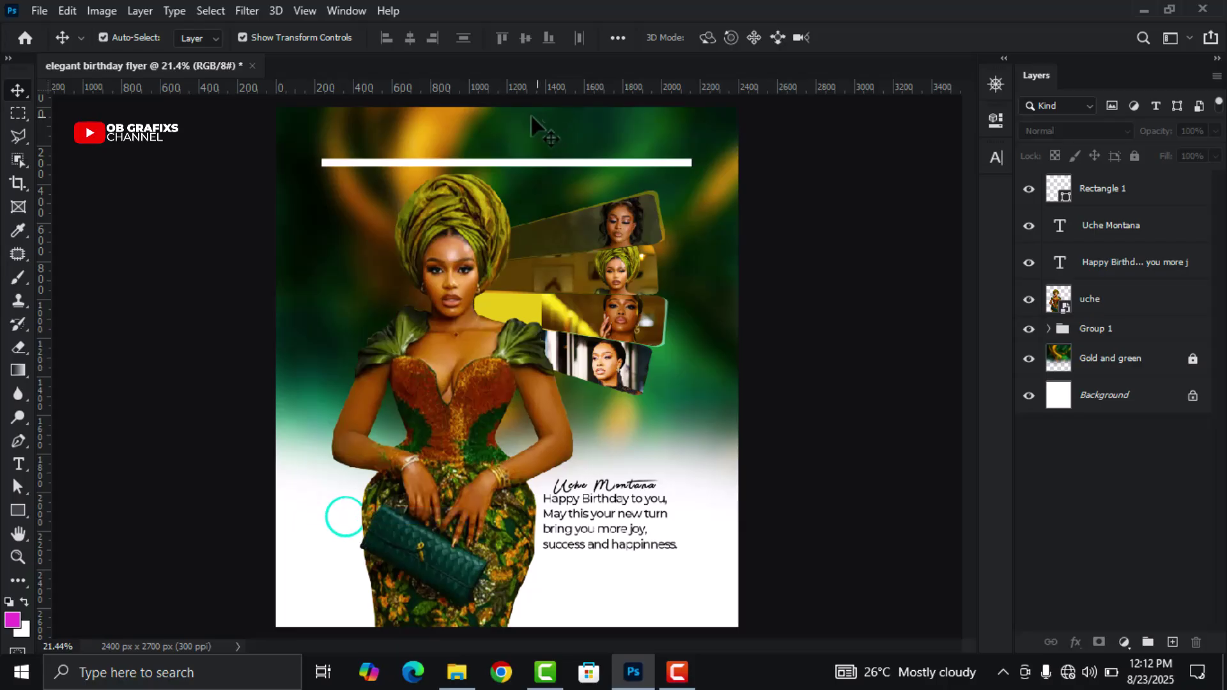
# - Shrink the white bar above the portrait to a height of 12 px, keeping its width, and apply the transform
pyautogui.scroll(5, 534, 118)
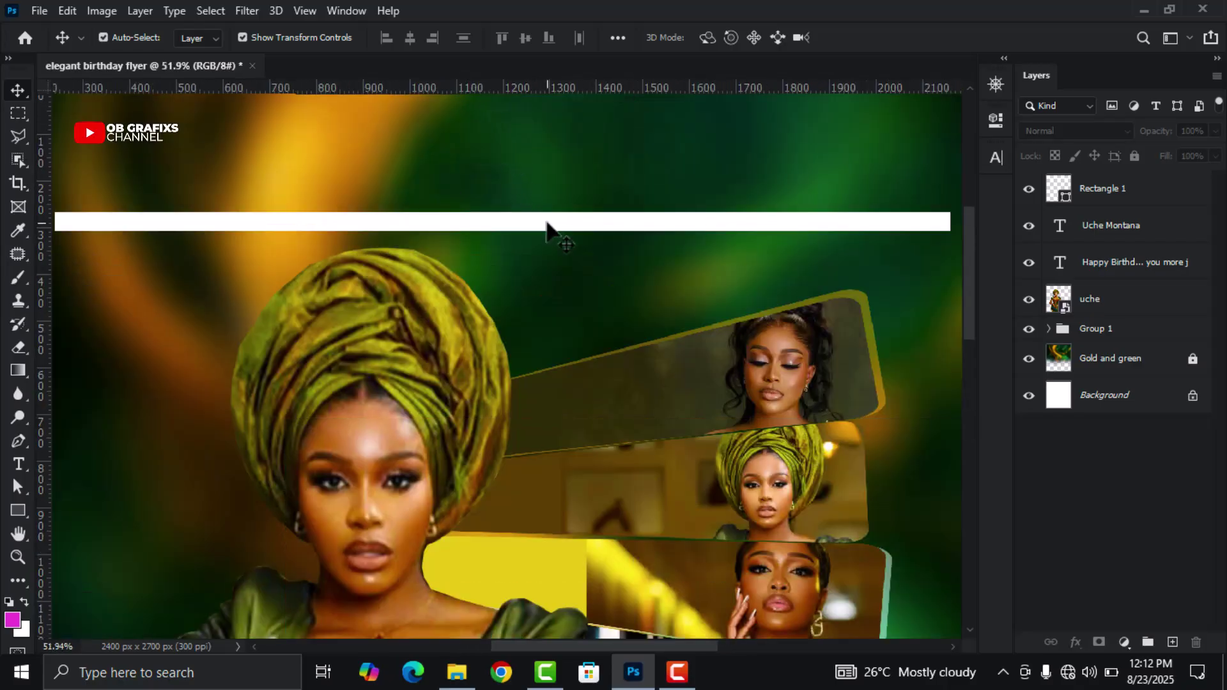
pyautogui.click(546, 223)
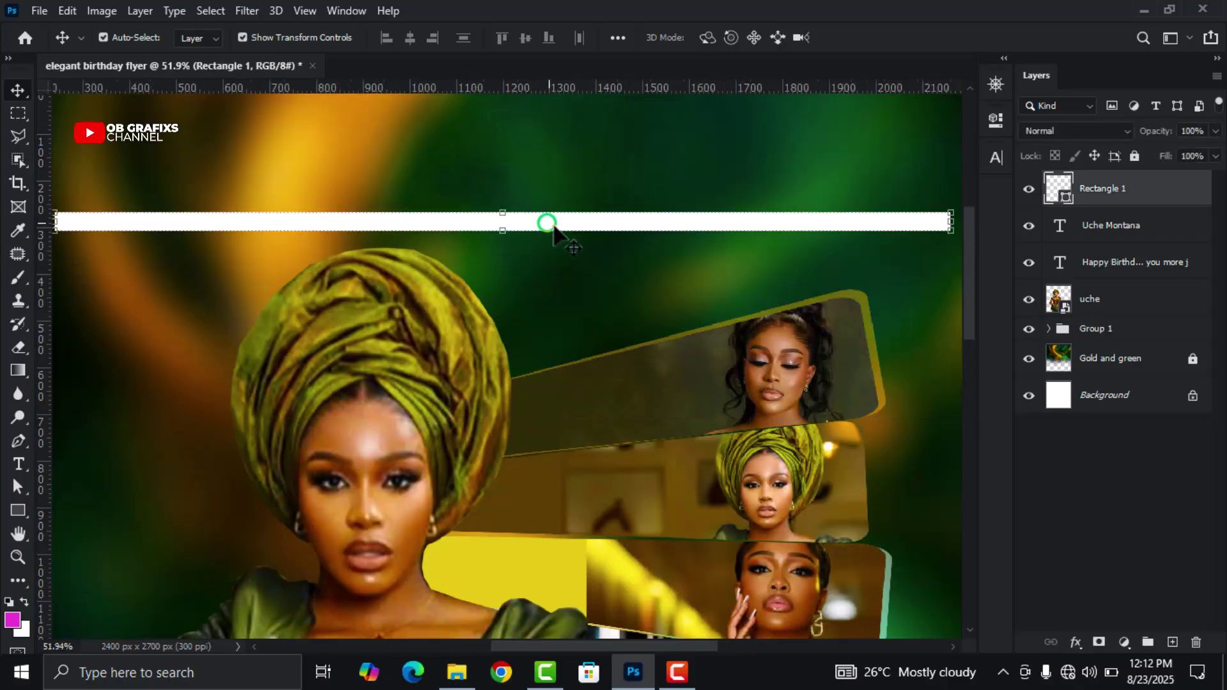
pyautogui.scroll(-3, 539, 230)
pyautogui.moveTo(522, 225); pyautogui.dragTo(522, 220)
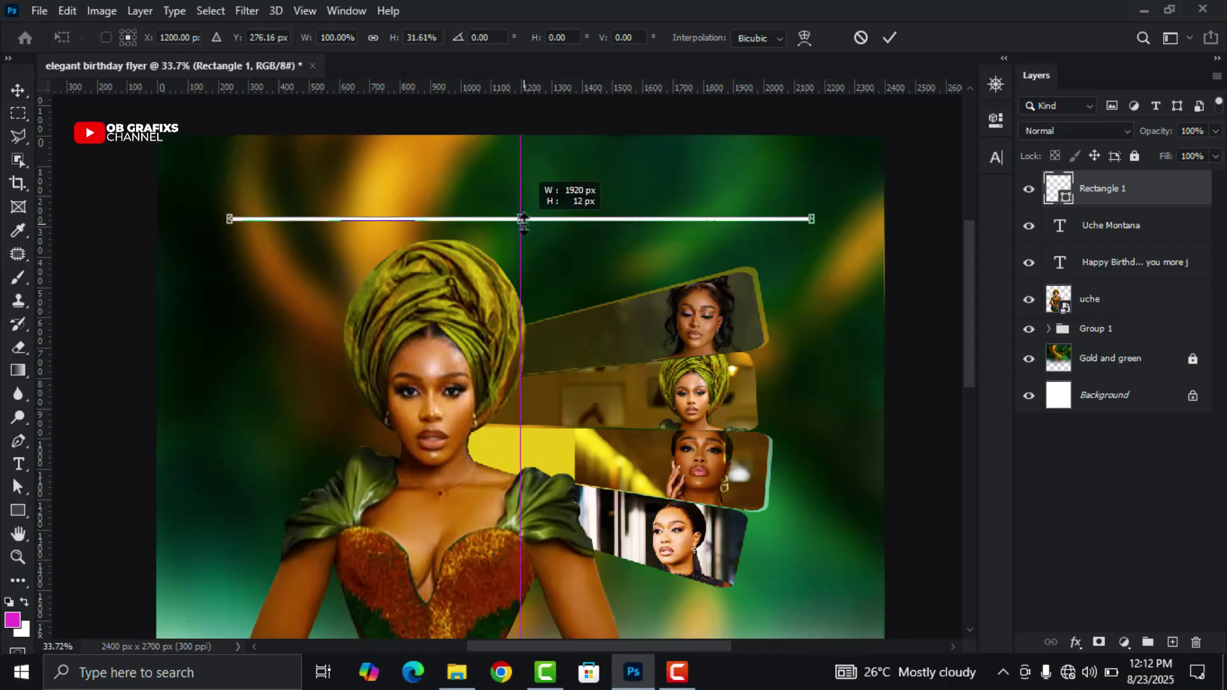
pyautogui.moveTo(522, 219); pyautogui.dragTo(522, 219)
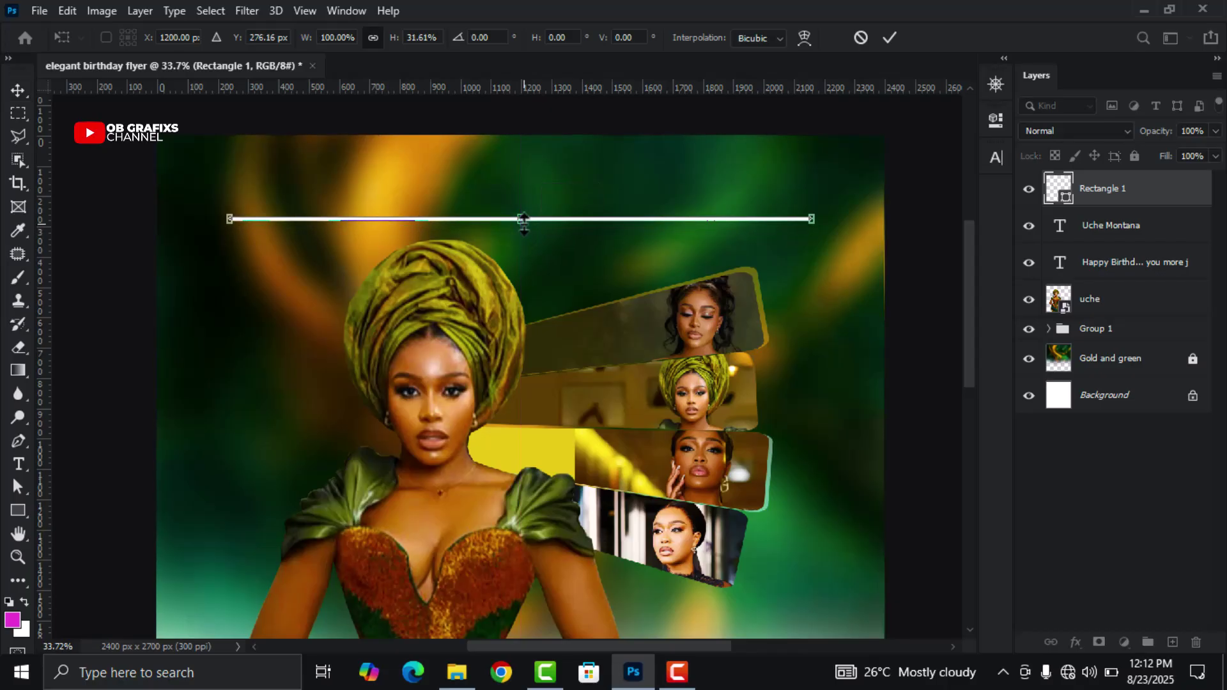
pyautogui.click(890, 37)
# - Set the opacity of the white line's layer to 70%
pyautogui.click(1192, 130)
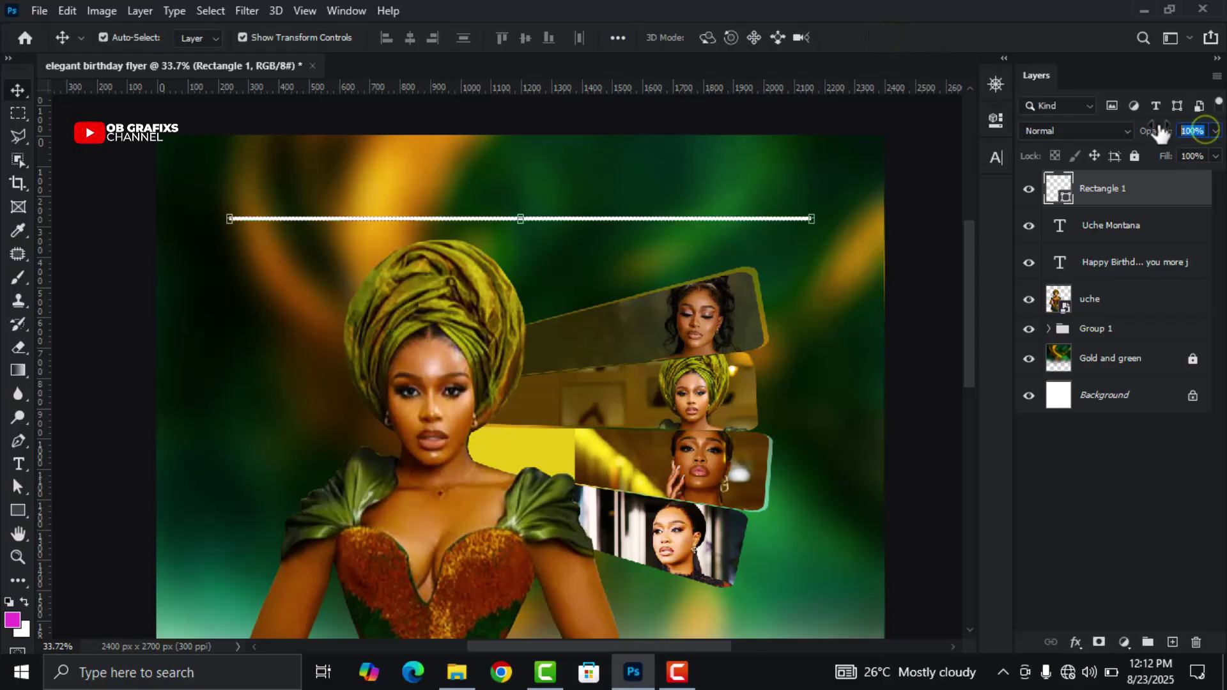
pyautogui.write('802')
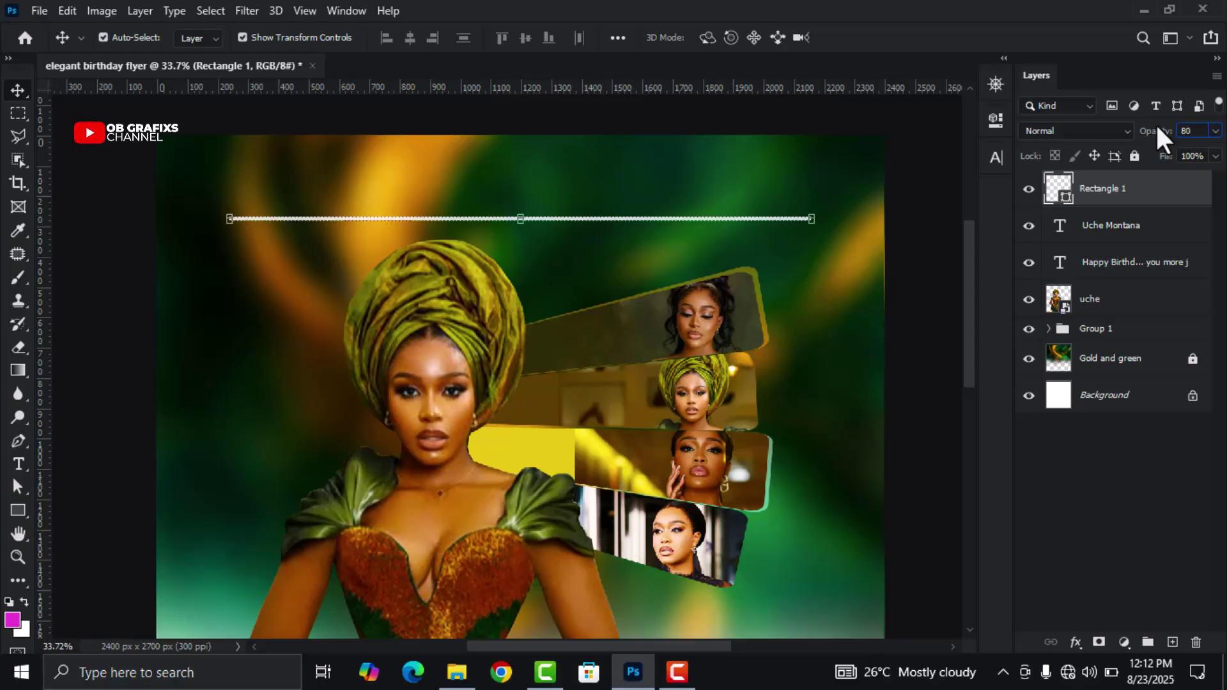
pyautogui.press('BackSpace')
pyautogui.write('70')
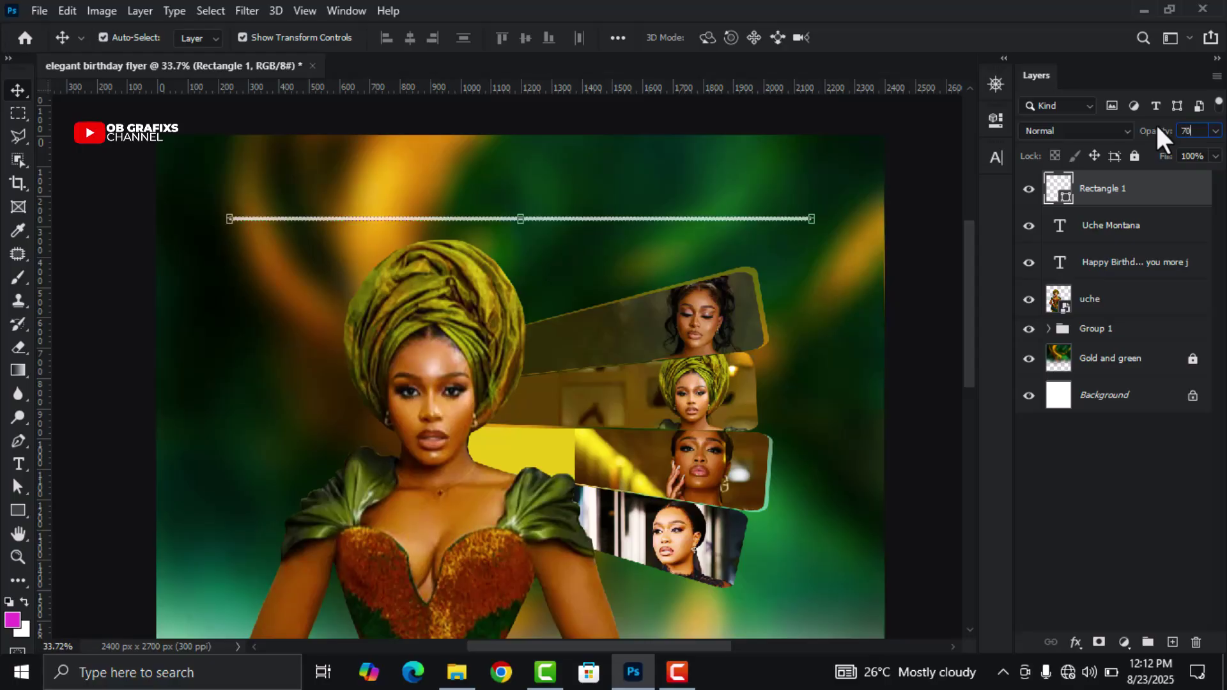
pyautogui.press('Return')
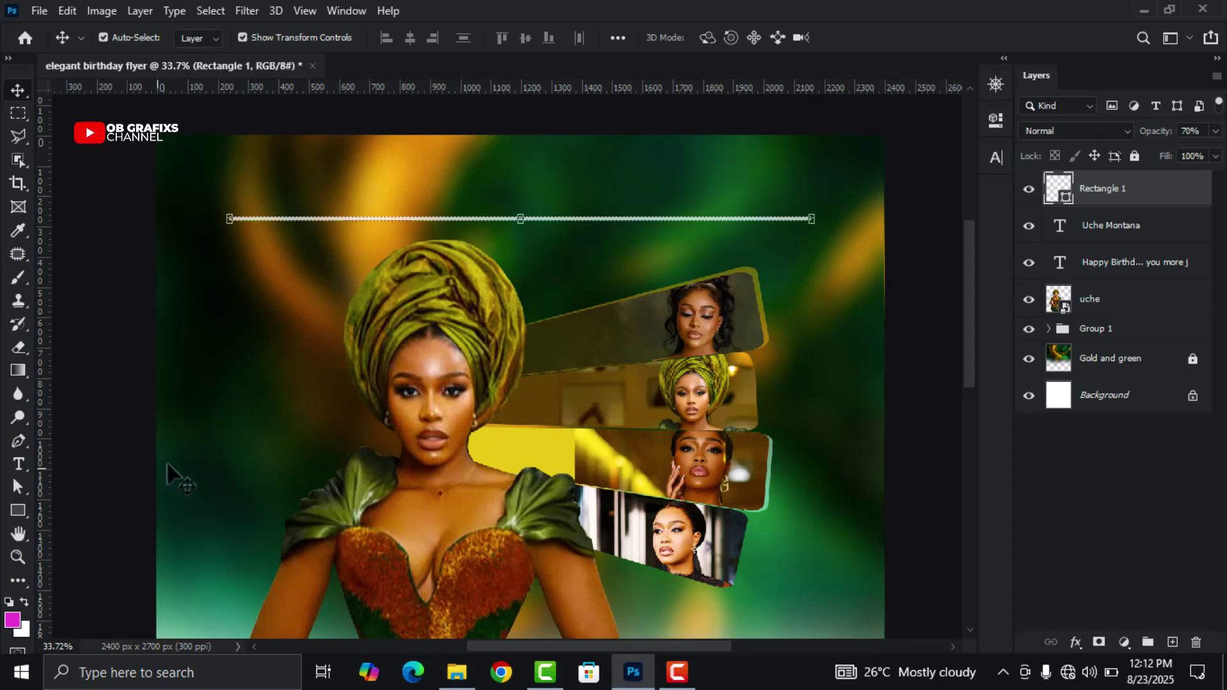
# - Choose the Eraser tool and rasterize the Rectangle 1 layer
pyautogui.moveTo(23, 345); pyautogui.dragTo(63, 354)
pyautogui.rightClick(1137, 179)
pyautogui.click(965, 275)
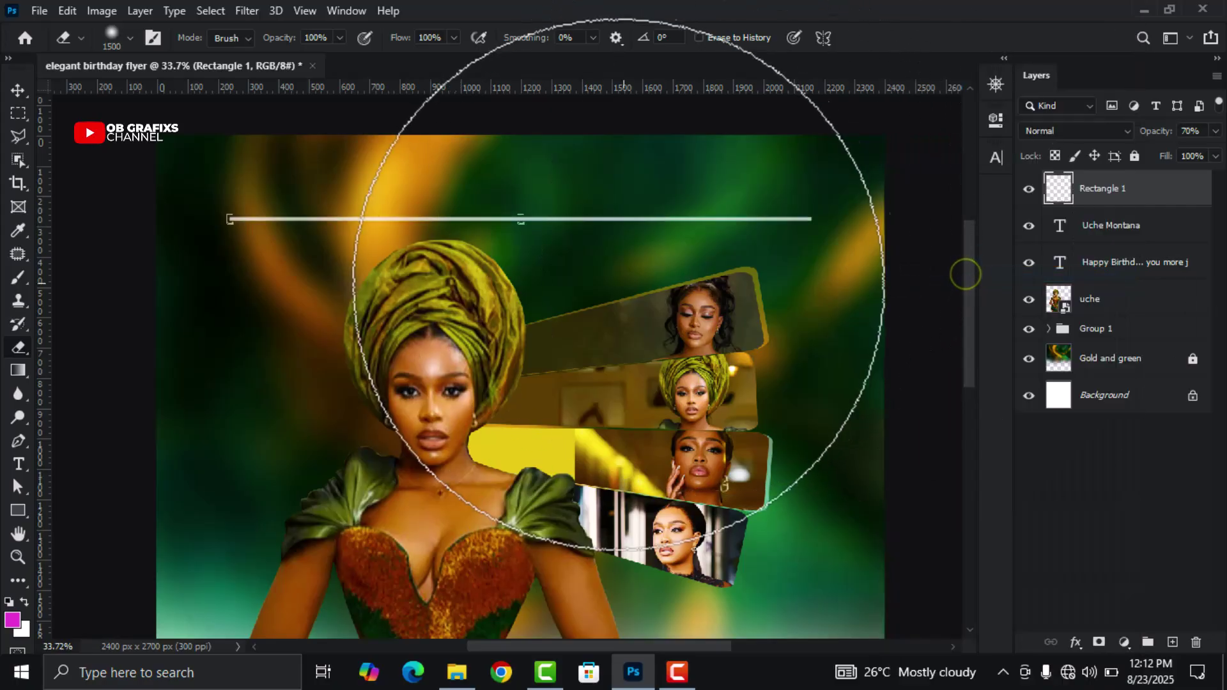
# - Erase a soft-edged gap in the white line above the photo fan, using a Soft Round eraser of 322 px
pyautogui.rightClick(795, 325)
pyautogui.click(799, 324)
pyautogui.click(804, 323)
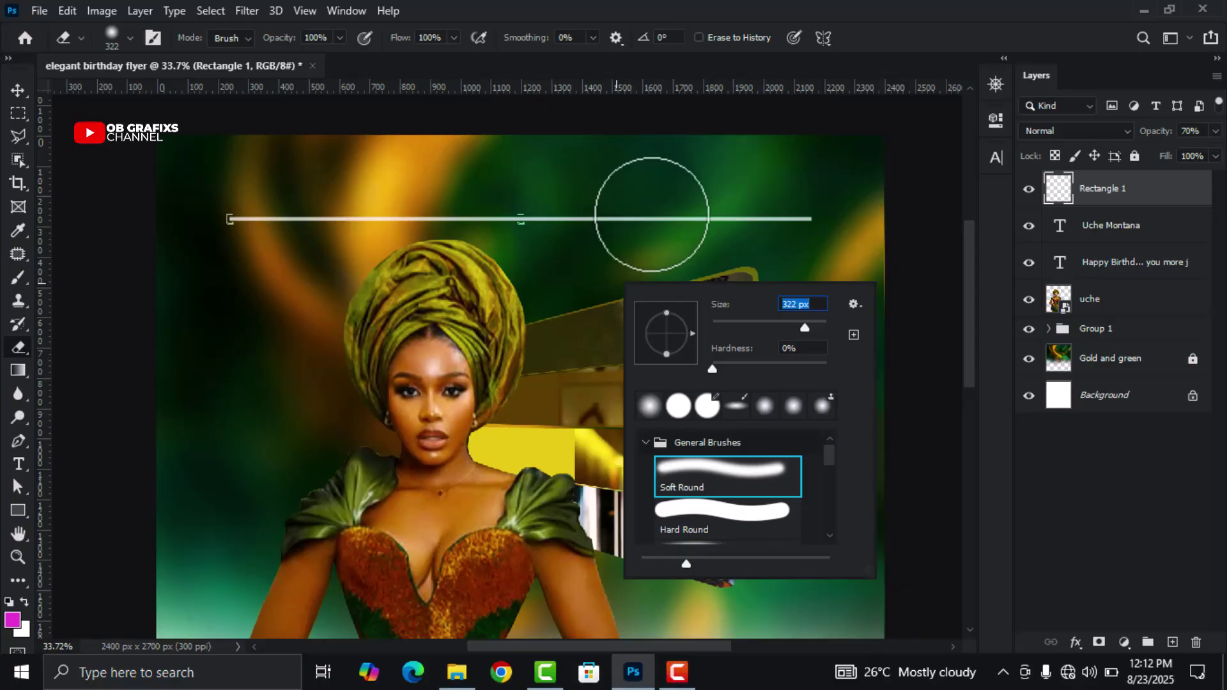
pyautogui.click(656, 214)
pyautogui.click(656, 215)
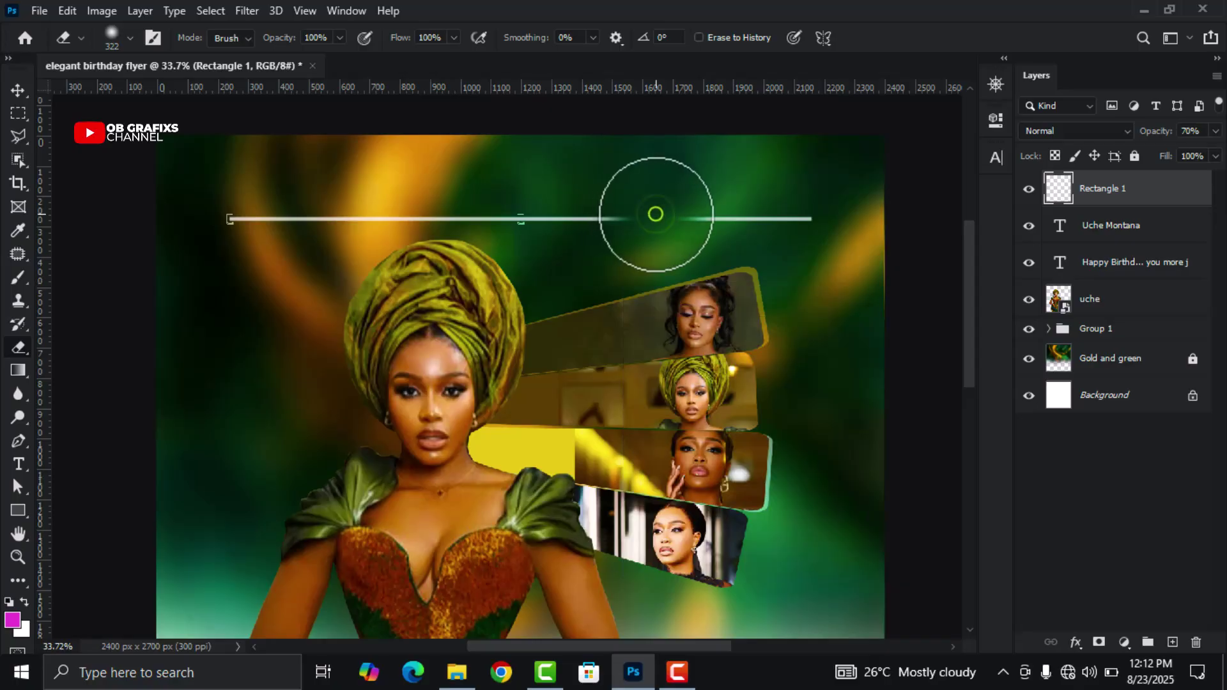
pyautogui.click(18, 90)
pyautogui.click(85, 405)
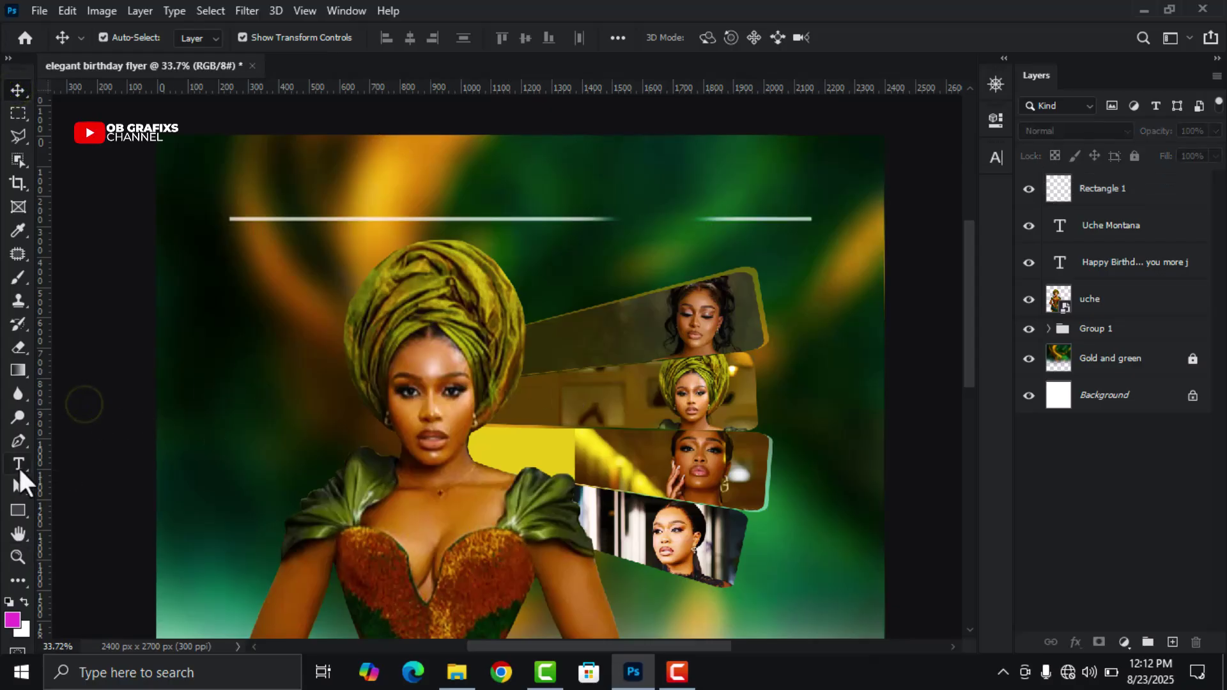
# - Add the celebrant's first name as a text layer at the gap in the white line
pyautogui.click(18, 465)
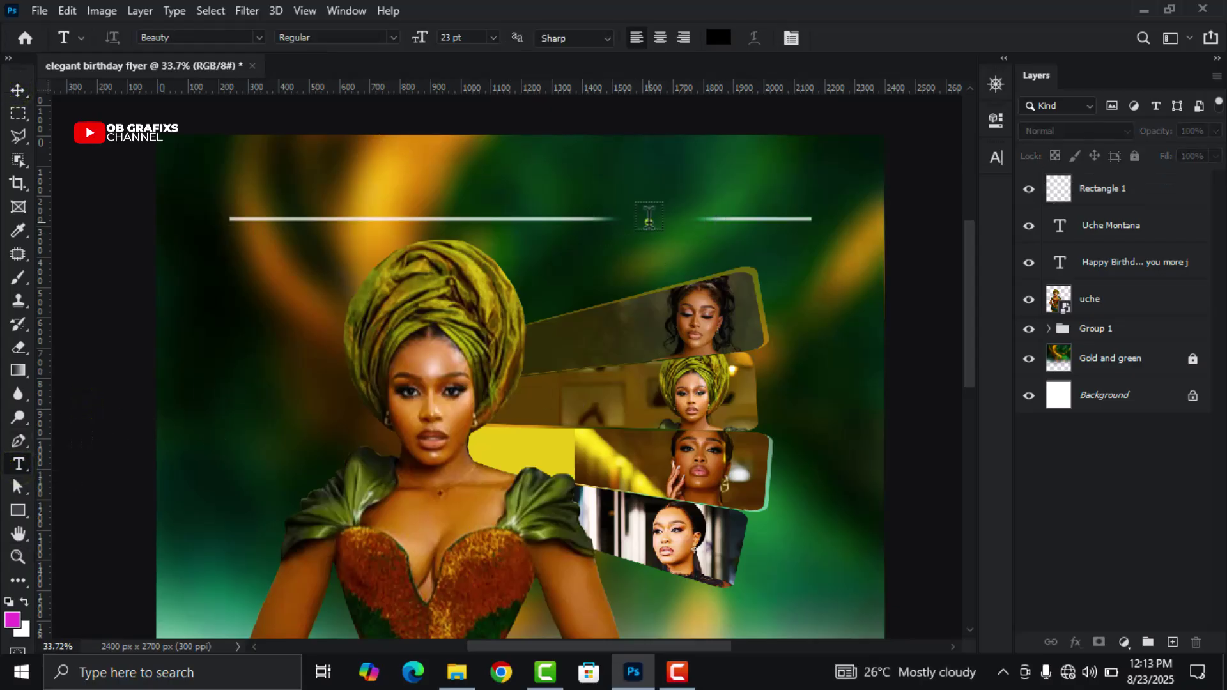
pyautogui.click(647, 221)
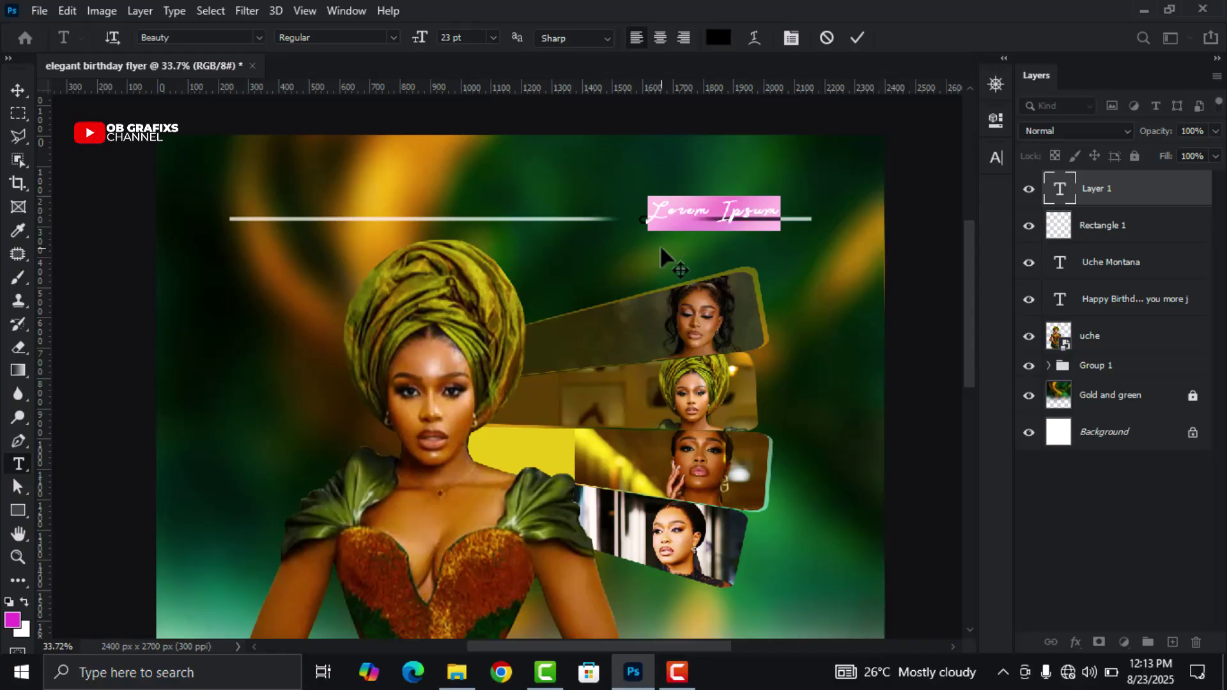
pyautogui.write('Uche')
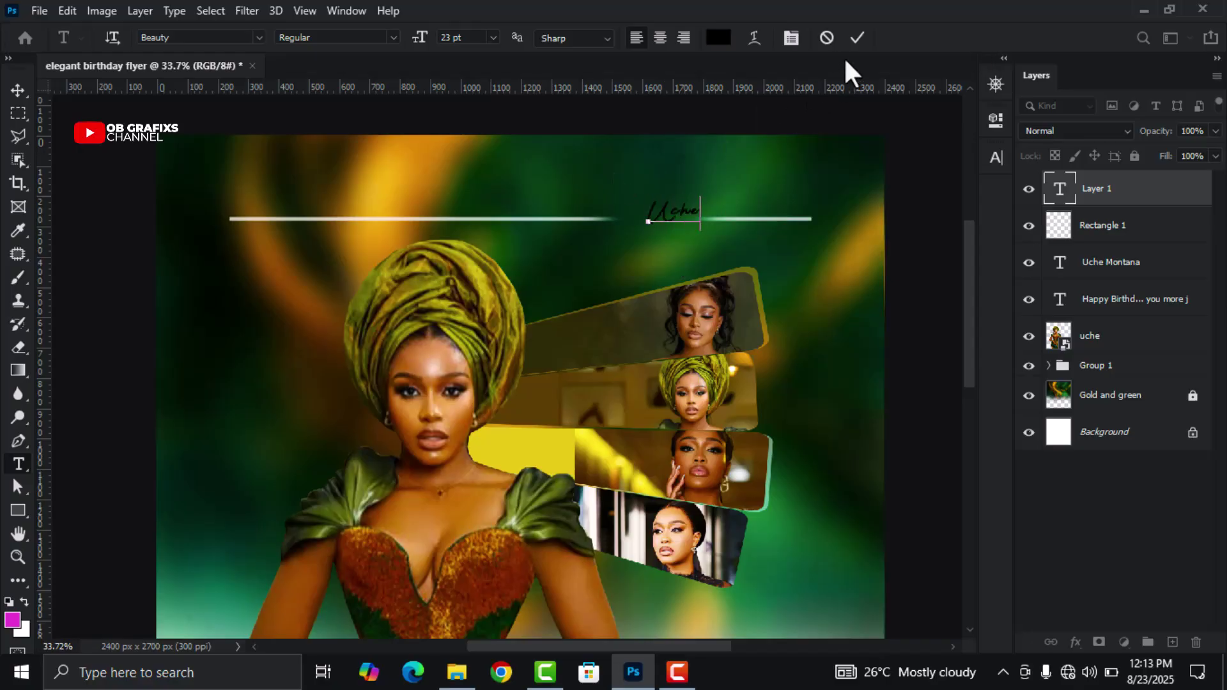
pyautogui.click(858, 39)
# - Move the first-name text leftward until it sits centred in the gap of the white line
pyautogui.click(18, 90)
pyautogui.scroll(3, 603, 173)
pyautogui.moveTo(718, 238); pyautogui.dragTo(695, 238)
pyautogui.press('Left')
pyautogui.press('Left')
pyautogui.press('Left')
pyautogui.press('Left')
pyautogui.press('Left')
pyautogui.press('Left')
pyautogui.press('Left')
pyautogui.press('Left')
pyautogui.press('Left')
pyautogui.press('Left')
pyautogui.press('Left')
pyautogui.press('Left')
pyautogui.press('Left')
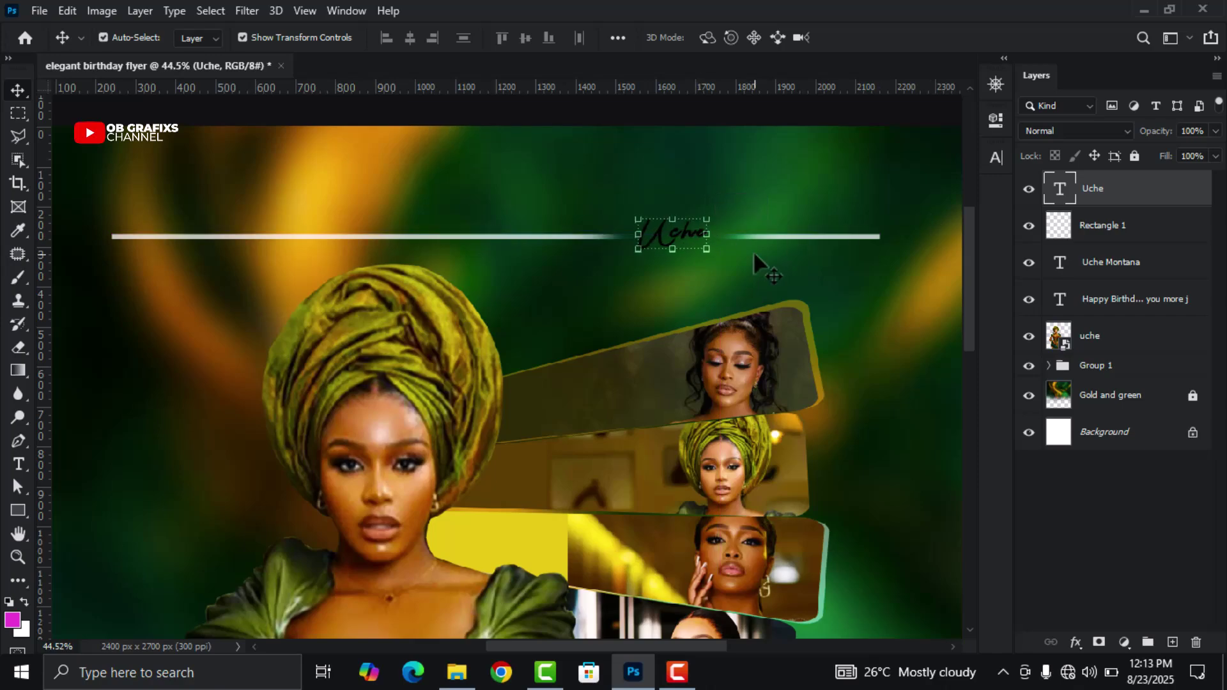
# - Recolour the first-name text in the line's gap to white (ffffff), then finish editing and deselect it
pyautogui.doubleClick(1059, 188)
pyautogui.click(717, 38)
pyautogui.write('ffffff')
pyautogui.click(1120, 198)
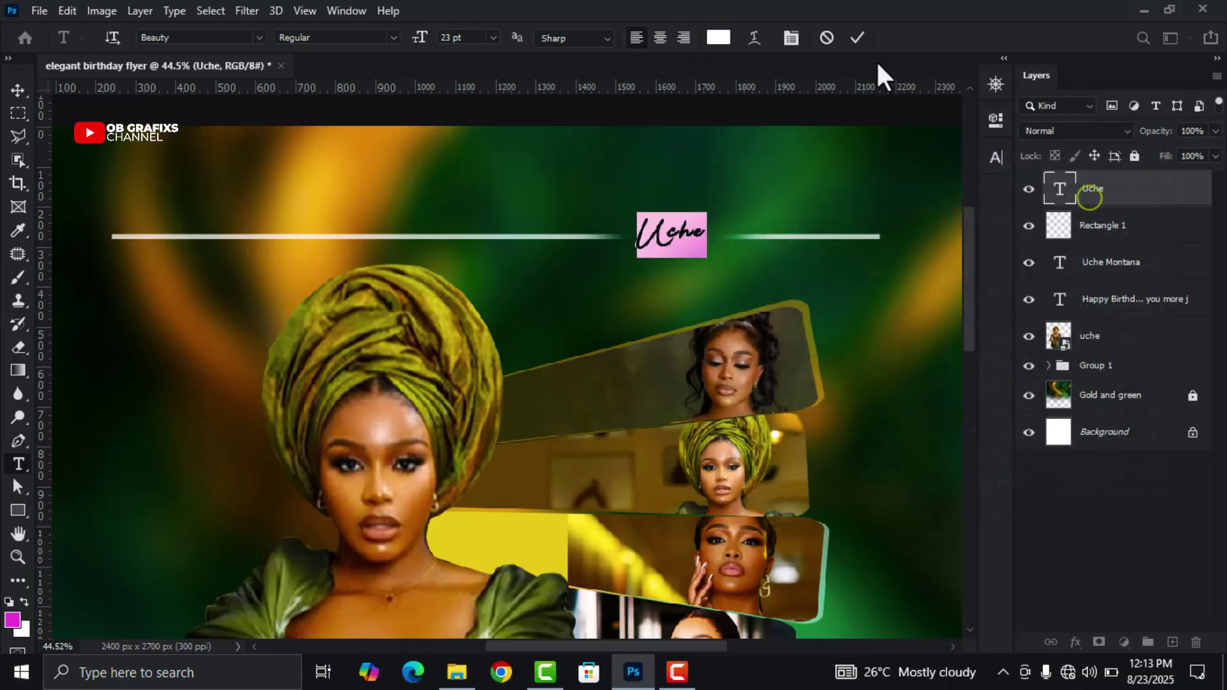
pyautogui.scroll(-2, 652, 329)
pyautogui.hotkey('ctrl', 'Return')
pyautogui.press('v')
pyautogui.scroll(-4, 652, 329)
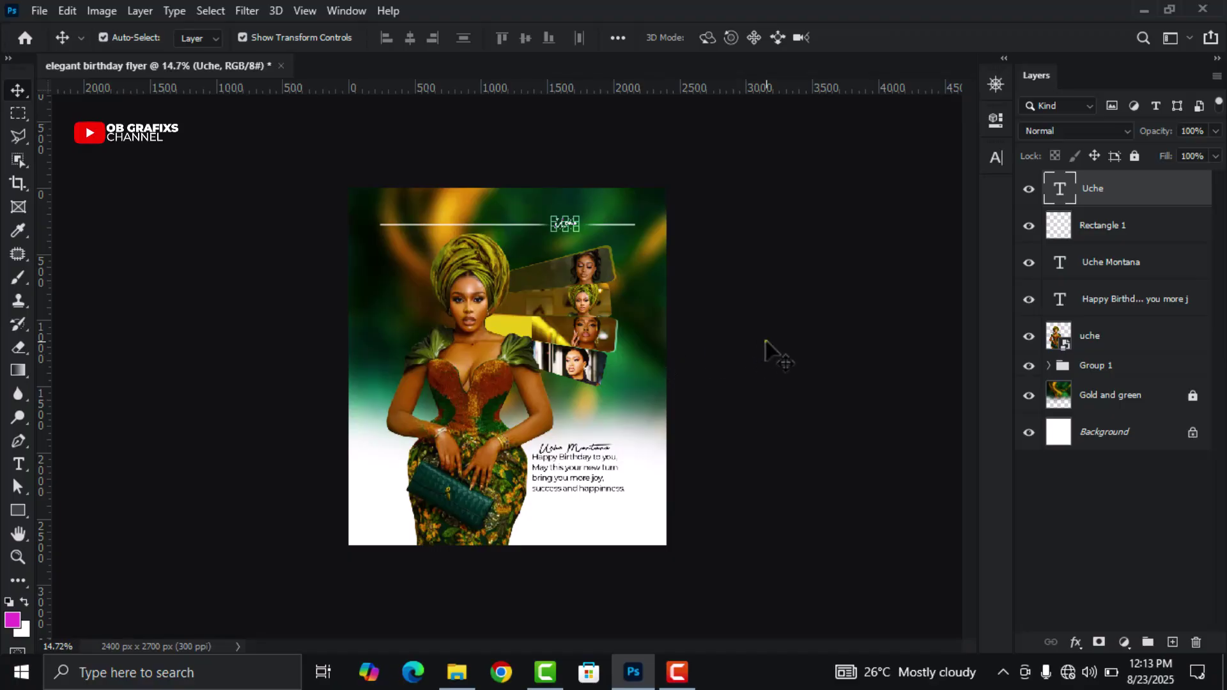
pyautogui.click(765, 340)
pyautogui.scroll(1, 439, 202)
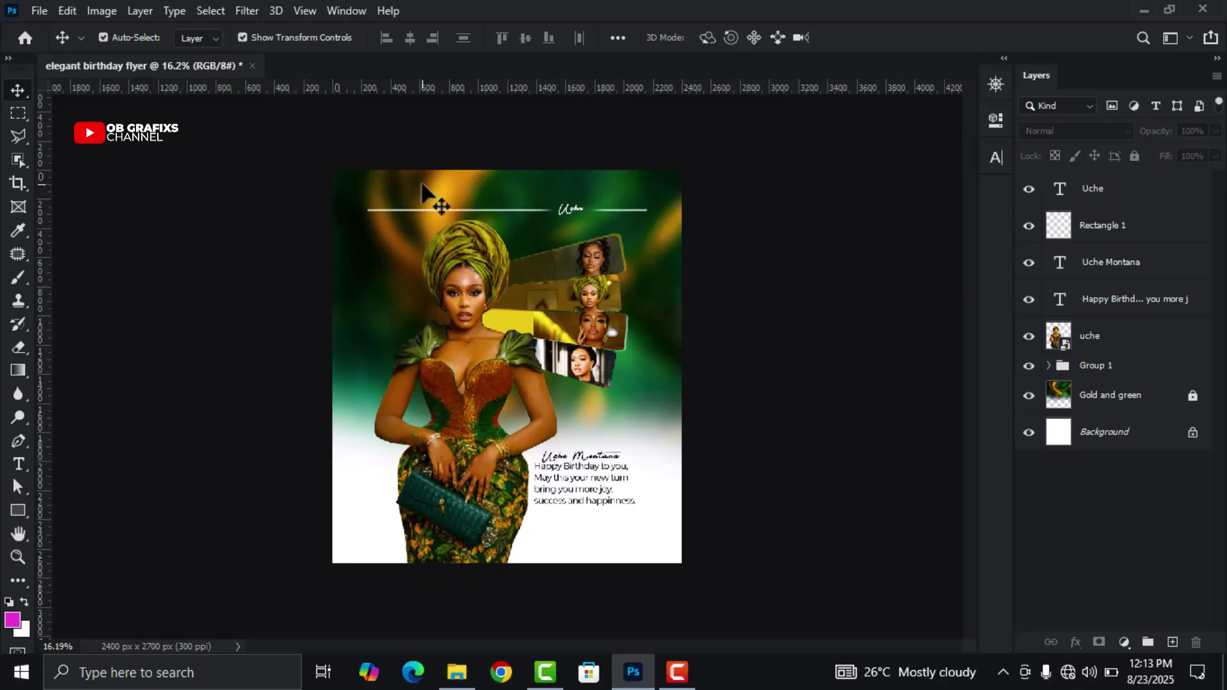
pyautogui.scroll(1, 671, 415)
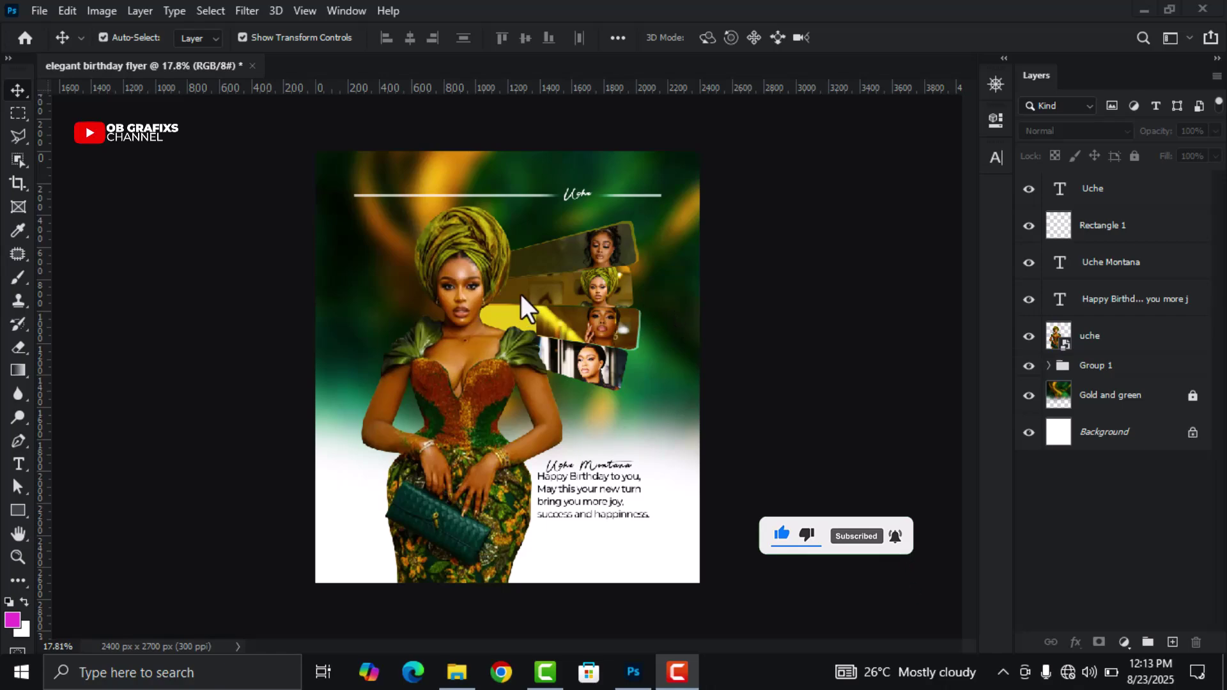
pyautogui.scroll(1, 520, 294)
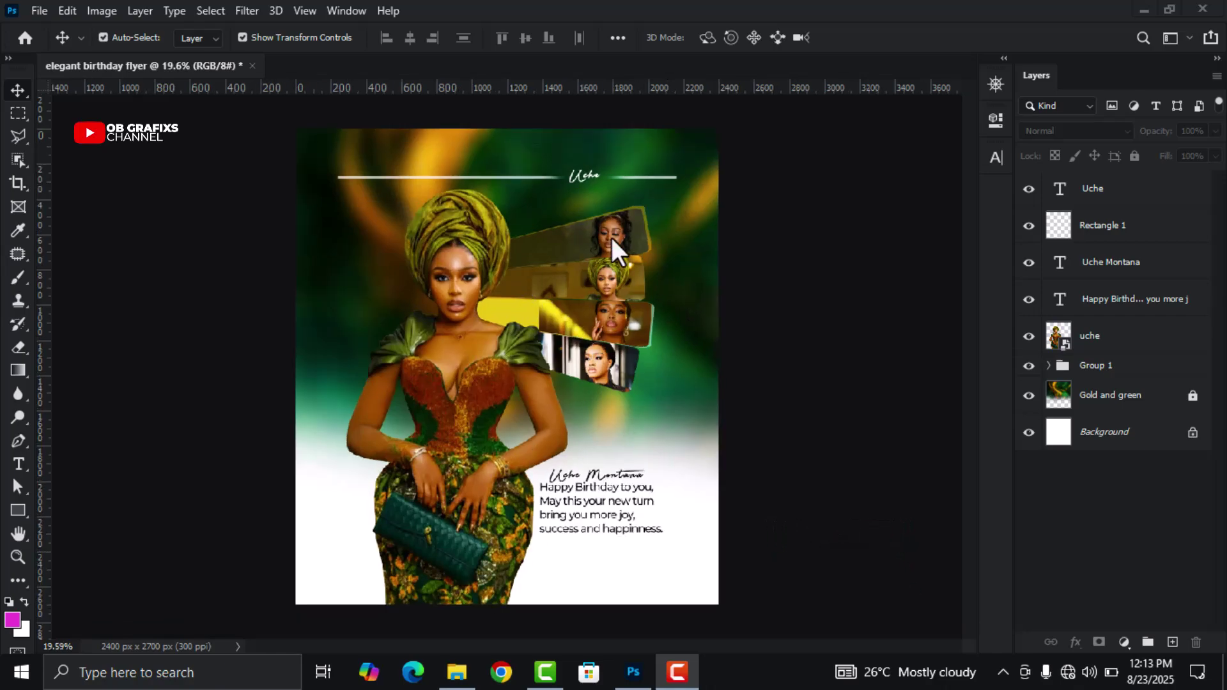